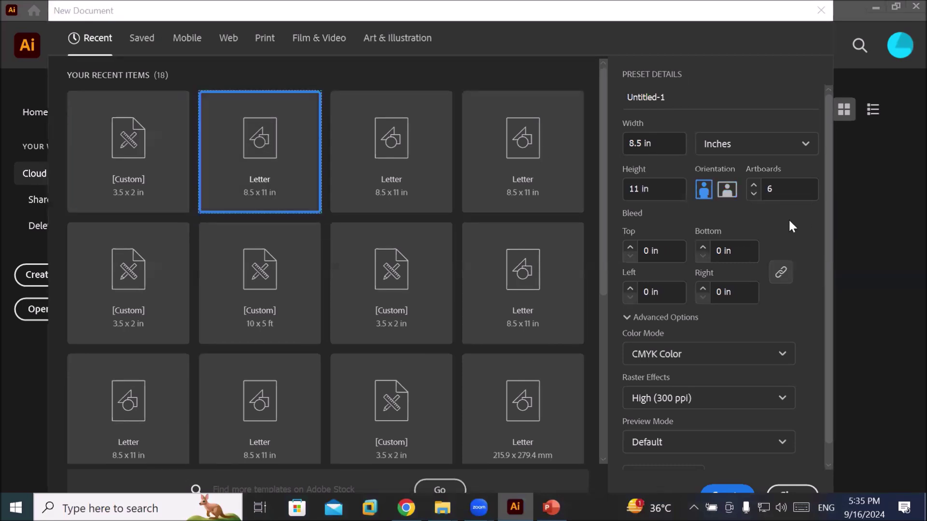
# - Create the 8.5 x 11 in CMYK document with 6 artboards and move the floating tools clear of the first artboard
pyautogui.click(729, 491)
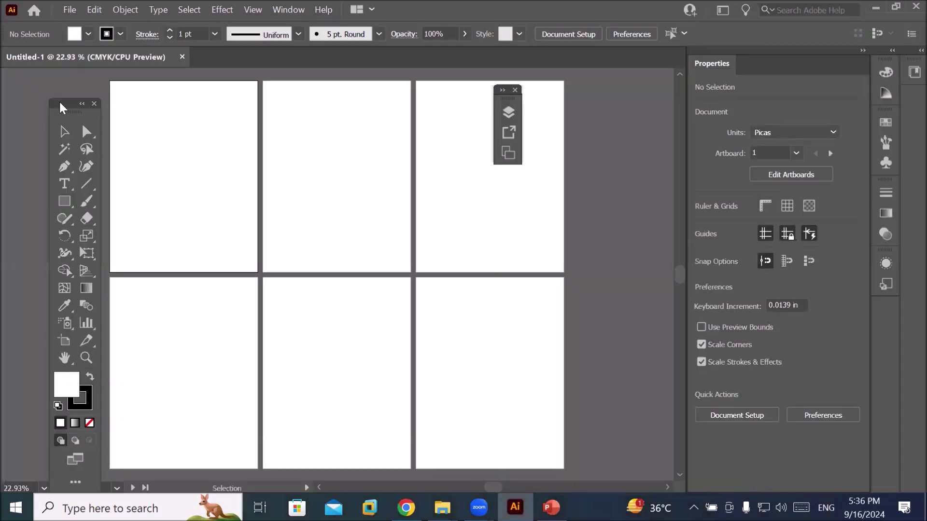
pyautogui.moveTo(60, 103); pyautogui.dragTo(40, 94)
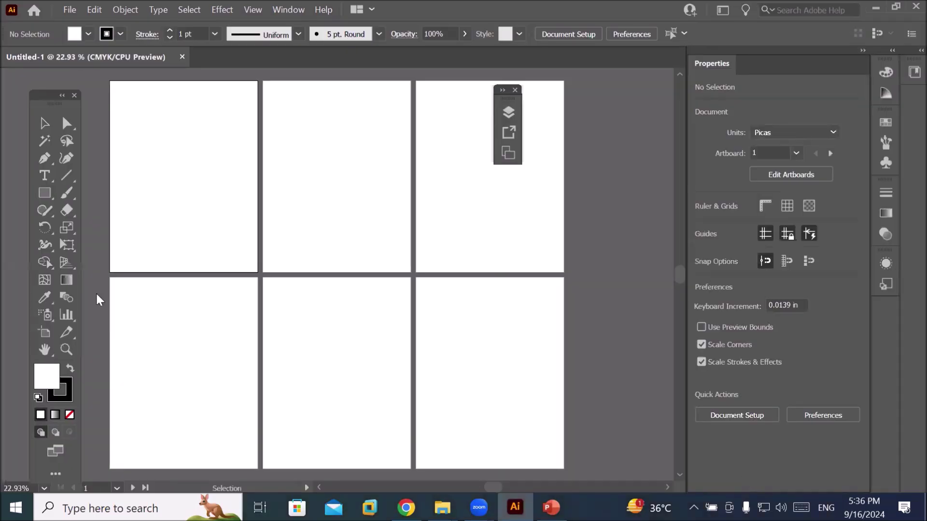
# - Detach the group of graph tools from the Column Graph tool and place it over the upper artboards
pyautogui.click(81, 305)
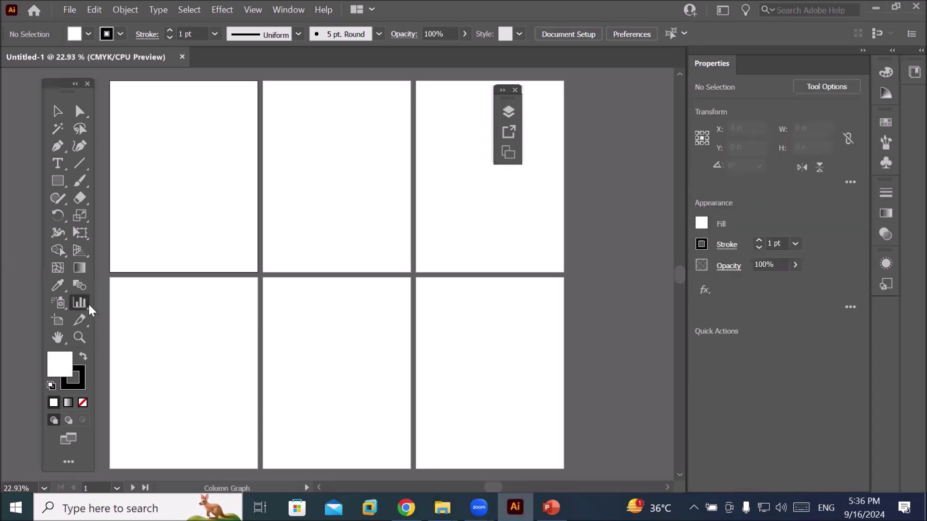
pyautogui.click(90, 307)
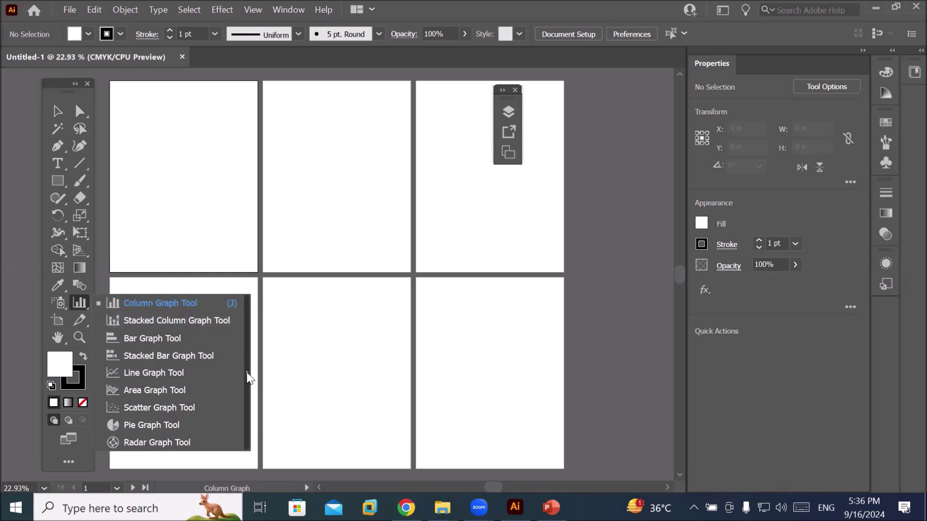
pyautogui.click(248, 377)
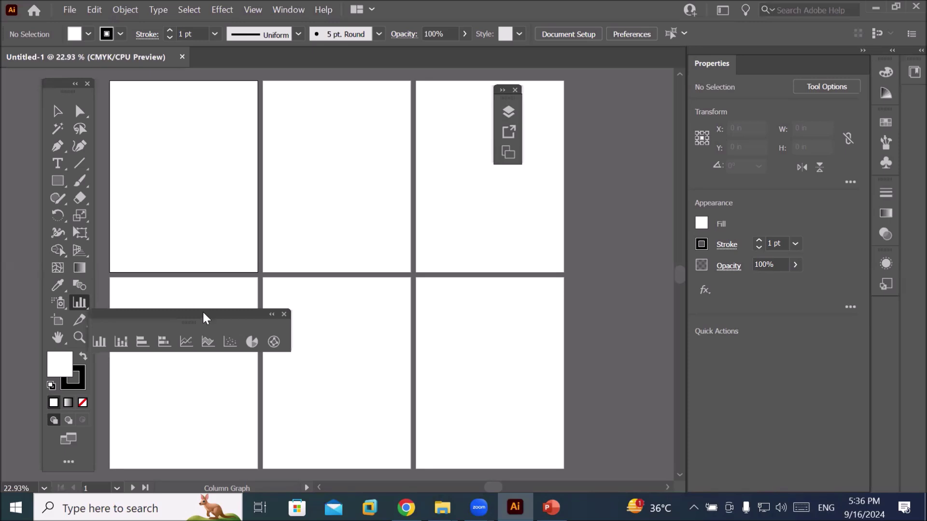
pyautogui.moveTo(205, 314); pyautogui.dragTo(407, 101)
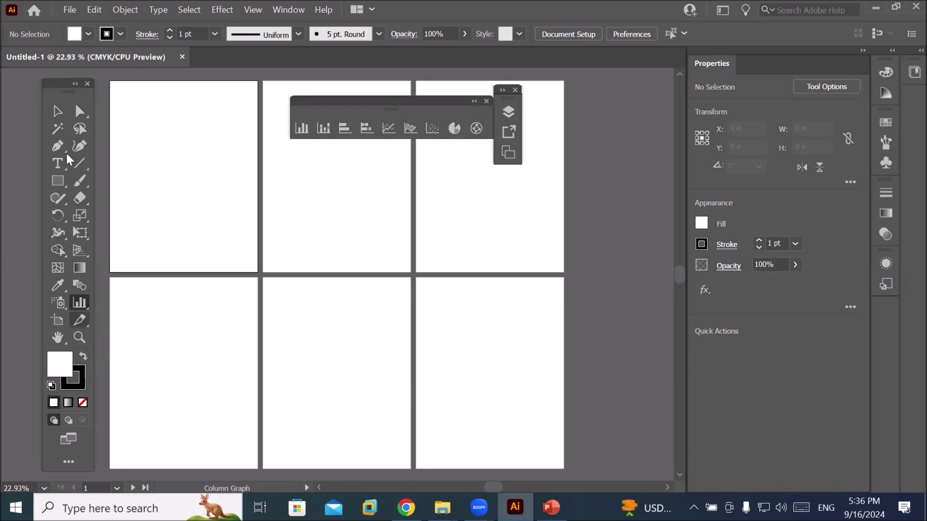
# - Add the title "Sale Report" near the top of the first artboard and scale it up to about 96 pt
pyautogui.click(58, 164)
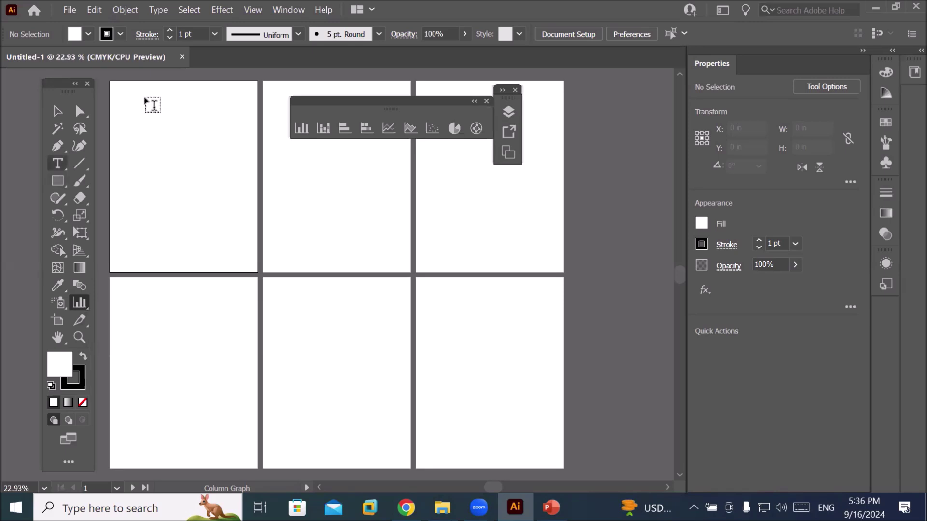
pyautogui.click(153, 105)
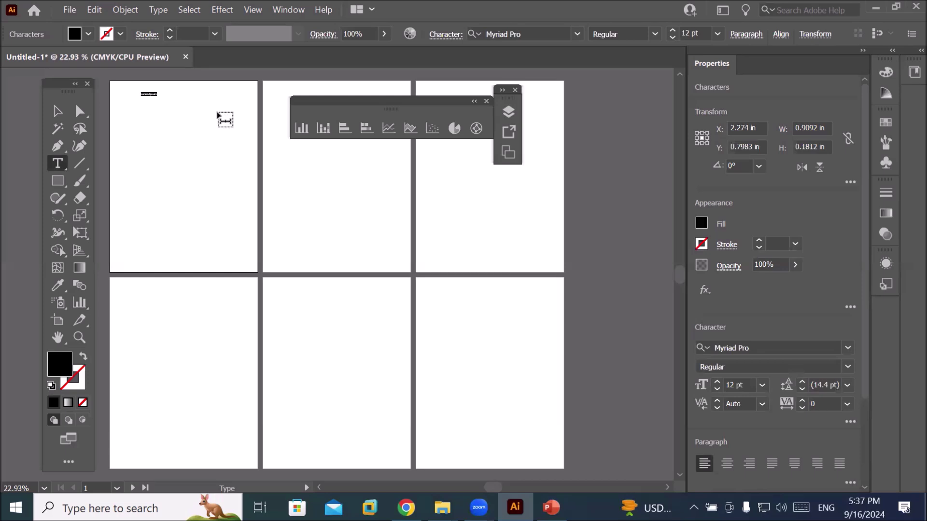
pyautogui.write('aale Report')
pyautogui.click(55, 112)
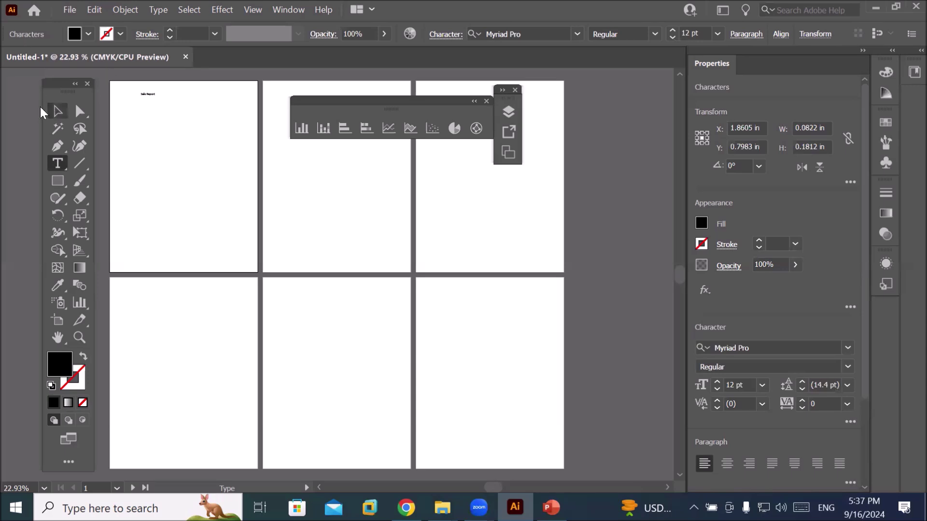
pyautogui.click(154, 95)
pyautogui.moveTo(231, 108)
pyautogui.mouseDown()
pyautogui.moveTo(223, 123)
pyautogui.moveTo(230, 118)
pyautogui.mouseUp()
pyautogui.moveTo(173, 107); pyautogui.dragTo(174, 100)
# - Add a second line reading "for year 2022-2024" under the title and shift the whole text slightly to the left
pyautogui.click(58, 163)
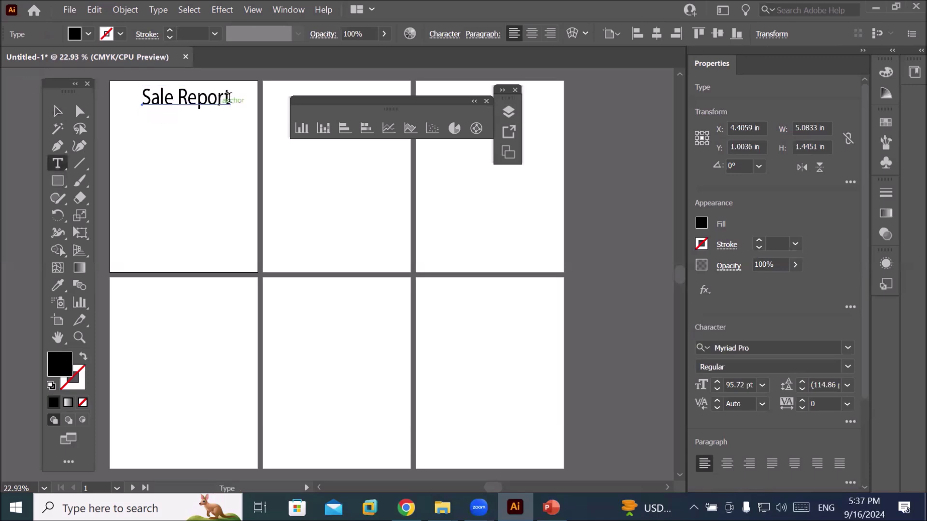
pyautogui.click(227, 98)
pyautogui.press('Return')
pyautogui.write('for ')
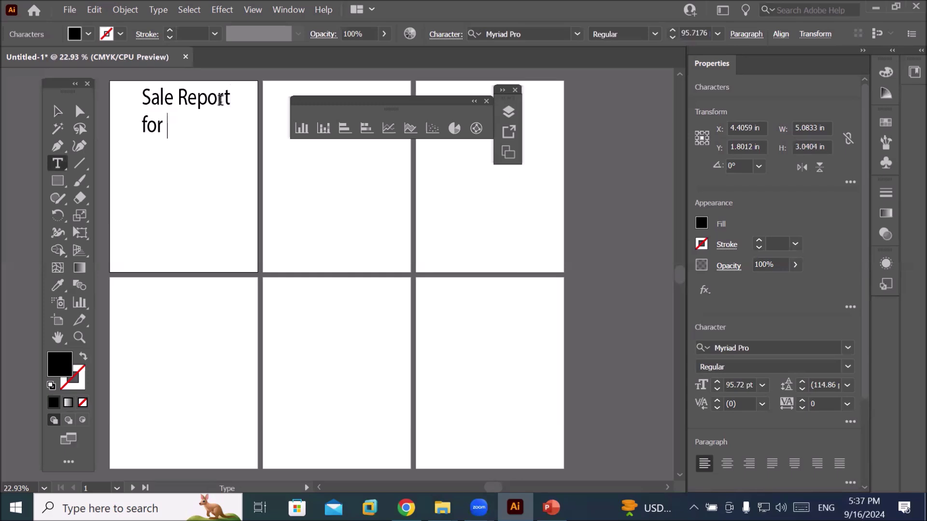
pyautogui.write('year 2022-2024')
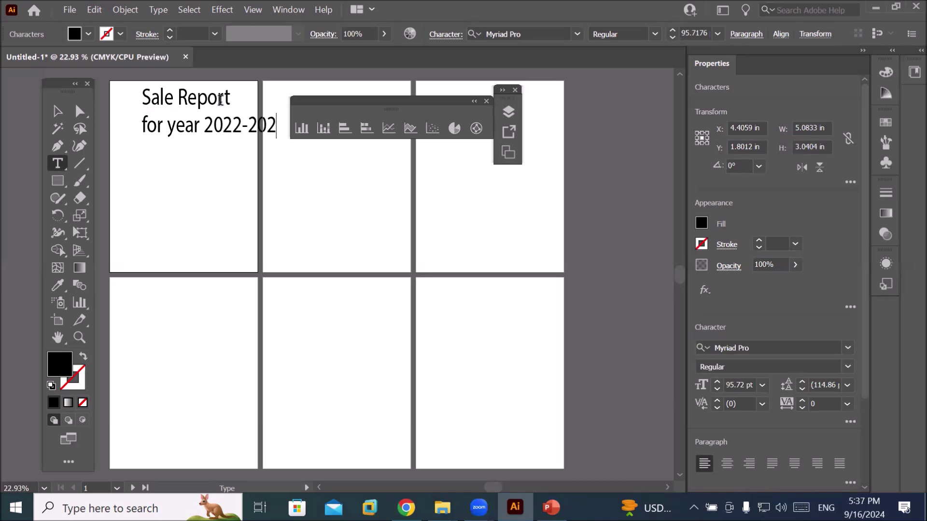
pyautogui.click(60, 111)
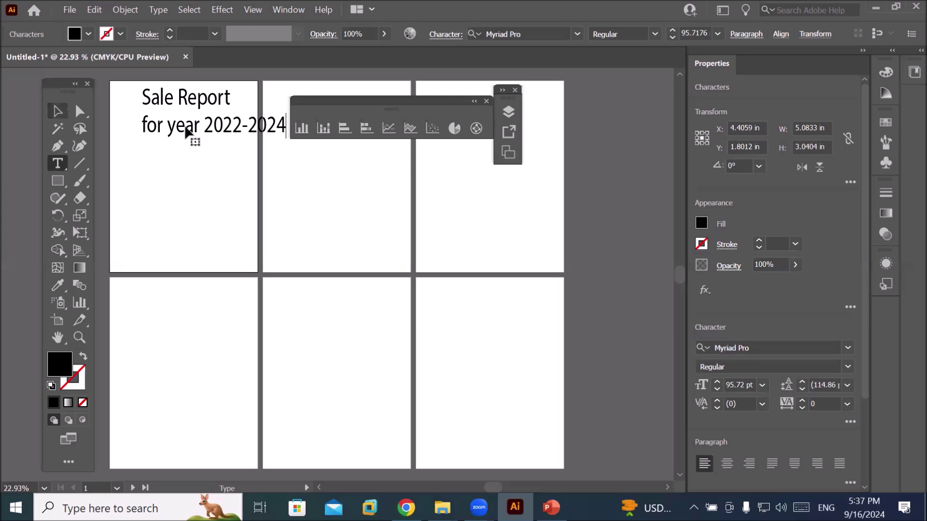
pyautogui.moveTo(188, 131); pyautogui.dragTo(70, 152)
# - Set the font size of the line "for year 2022-2024" to 57 pt
pyautogui.click(58, 164)
pyautogui.moveTo(271, 125); pyautogui.dragTo(125, 125)
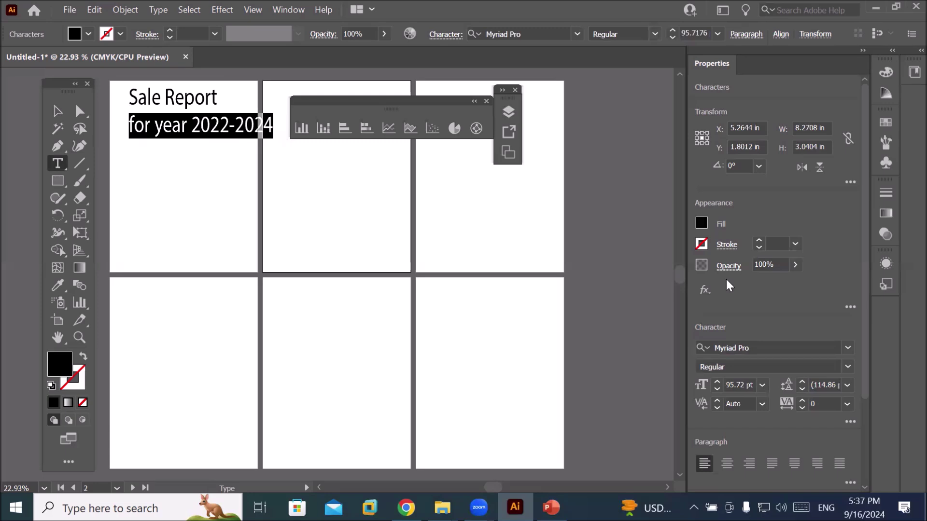
pyautogui.click(717, 389)
pyautogui.click(718, 390)
pyautogui.click(717, 390)
pyautogui.click(718, 390)
pyautogui.click(718, 389)
pyautogui.click(717, 390)
pyautogui.click(717, 389)
pyautogui.click(717, 390)
pyautogui.click(717, 389)
pyautogui.click(717, 390)
pyautogui.click(718, 389)
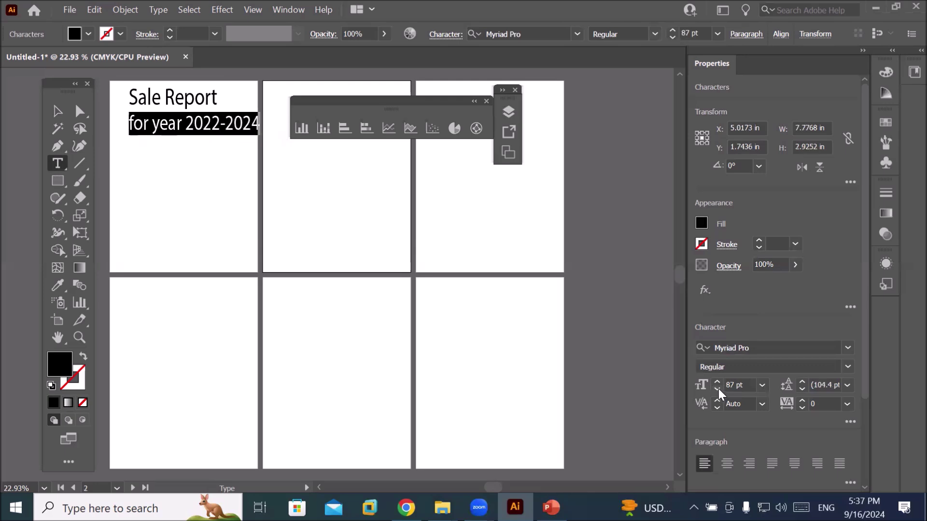
pyautogui.click(718, 389)
pyautogui.click(717, 389)
pyautogui.click(717, 390)
pyautogui.click(718, 389)
pyautogui.click(718, 390)
pyautogui.click(718, 389)
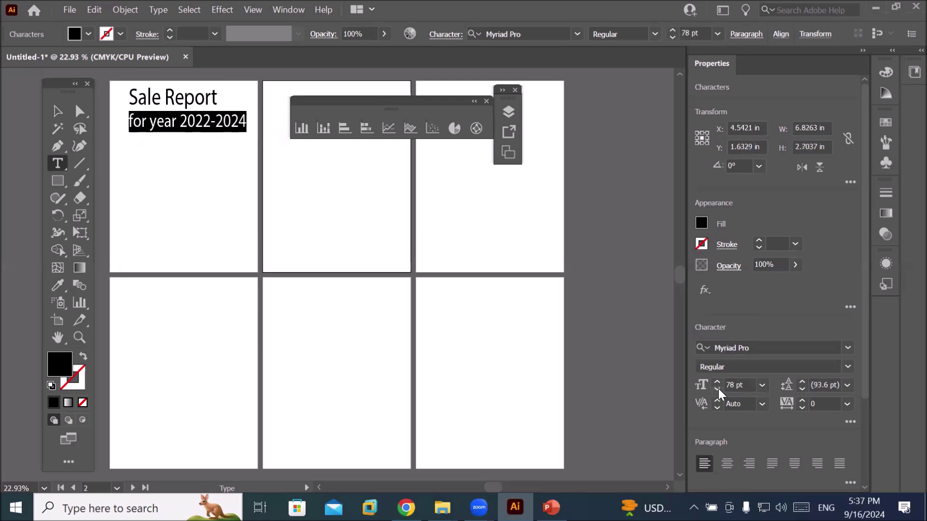
pyautogui.click(717, 389)
pyautogui.click(717, 389)
pyautogui.click(717, 390)
pyautogui.click(717, 390)
pyautogui.click(718, 389)
pyautogui.click(717, 389)
pyautogui.click(718, 389)
pyautogui.click(717, 389)
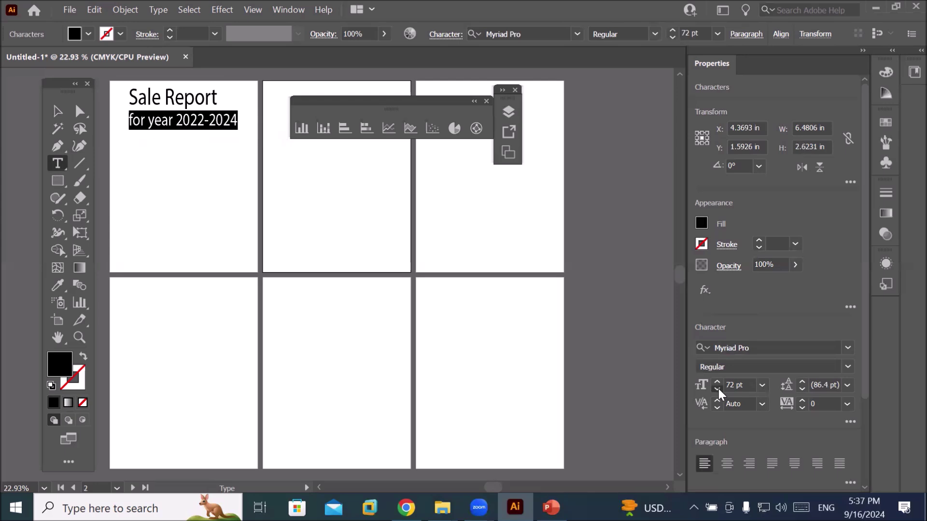
pyautogui.click(718, 390)
pyautogui.click(717, 390)
pyautogui.click(718, 390)
pyautogui.click(717, 389)
pyautogui.click(718, 390)
pyautogui.click(718, 389)
pyautogui.click(718, 390)
pyautogui.click(717, 389)
pyautogui.click(718, 390)
pyautogui.click(718, 390)
pyautogui.click(718, 390)
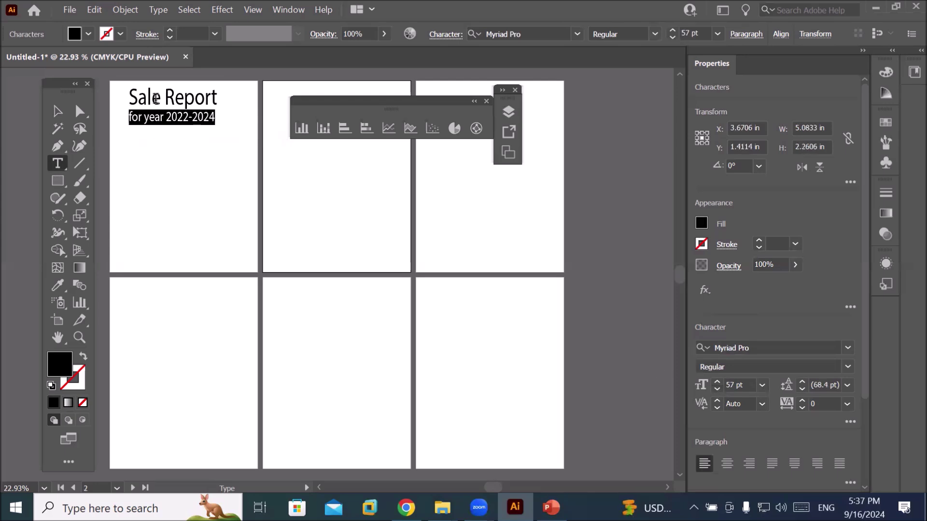
# - Set the leading of the line "for year 2022-2024" to 48 pt
pyautogui.scroll(3, 166, 89)
pyautogui.moveTo(58, 83); pyautogui.dragTo(38, 117)
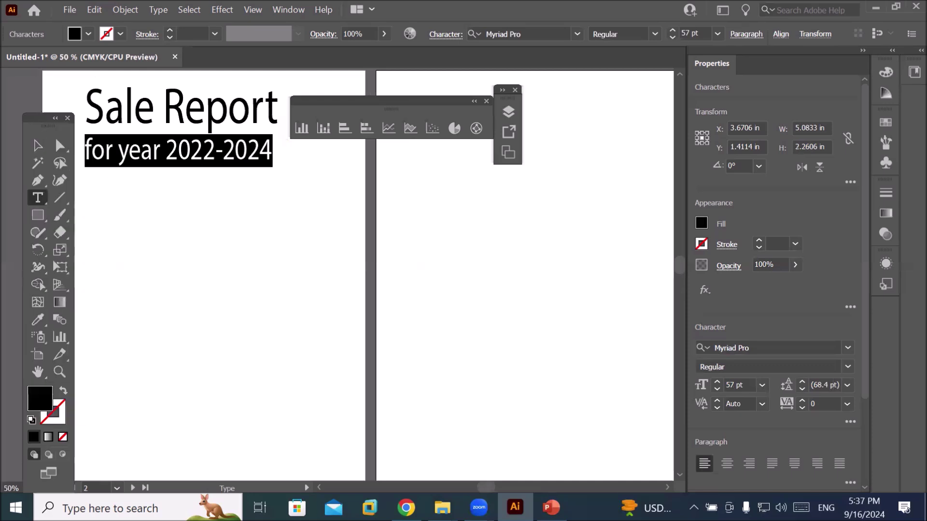
pyautogui.click(802, 390)
pyautogui.click(802, 390)
pyautogui.click(802, 390)
pyautogui.click(803, 390)
pyautogui.click(803, 390)
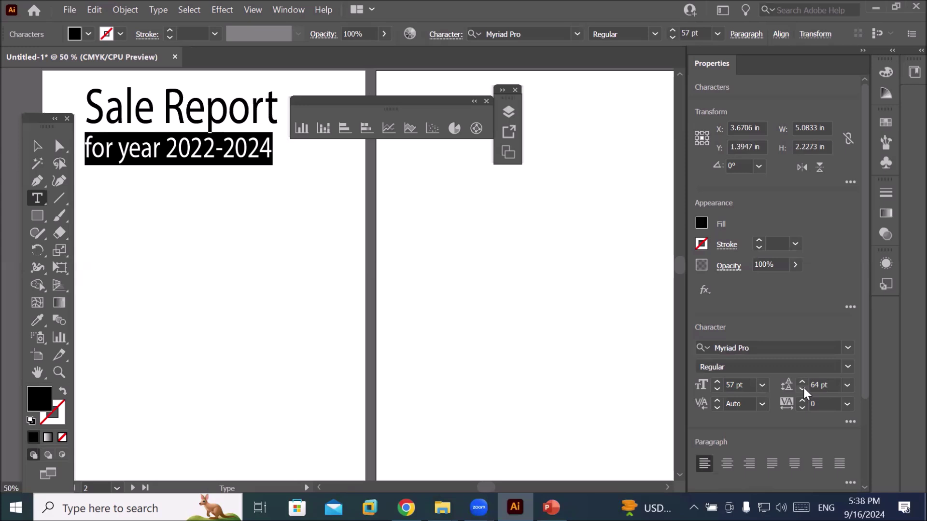
pyautogui.click(802, 390)
pyautogui.click(802, 390)
pyautogui.click(802, 390)
pyautogui.click(803, 390)
pyautogui.click(802, 390)
pyautogui.click(803, 390)
pyautogui.click(803, 390)
pyautogui.click(803, 390)
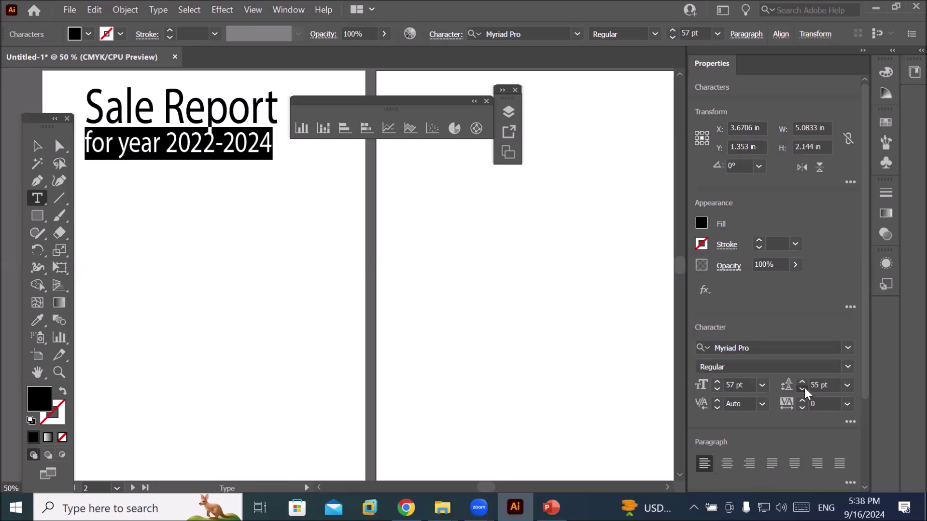
pyautogui.click(802, 390)
pyautogui.click(802, 390)
pyautogui.click(802, 390)
pyautogui.click(803, 390)
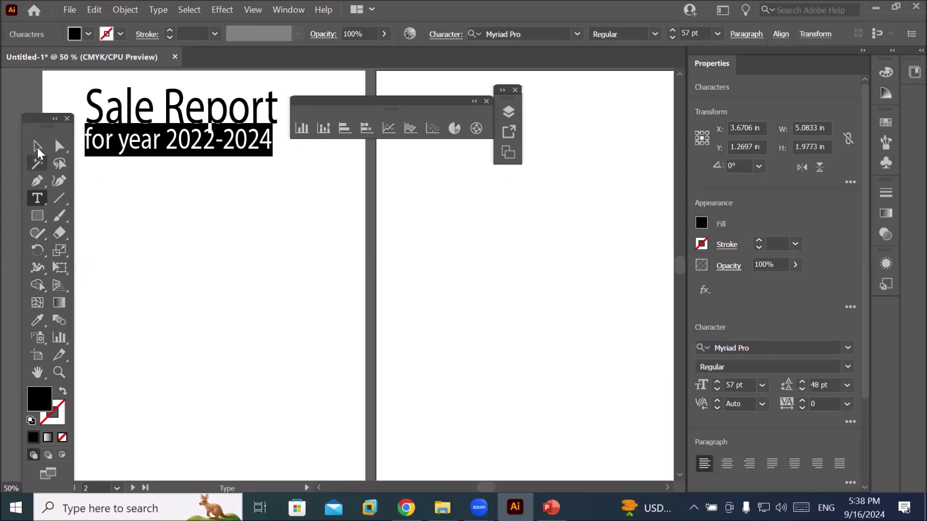
# - Center the two-line title near the top of the first artboard and move the floating graph tools off it
pyautogui.click(37, 146)
pyautogui.moveTo(185, 116); pyautogui.dragTo(351, 246)
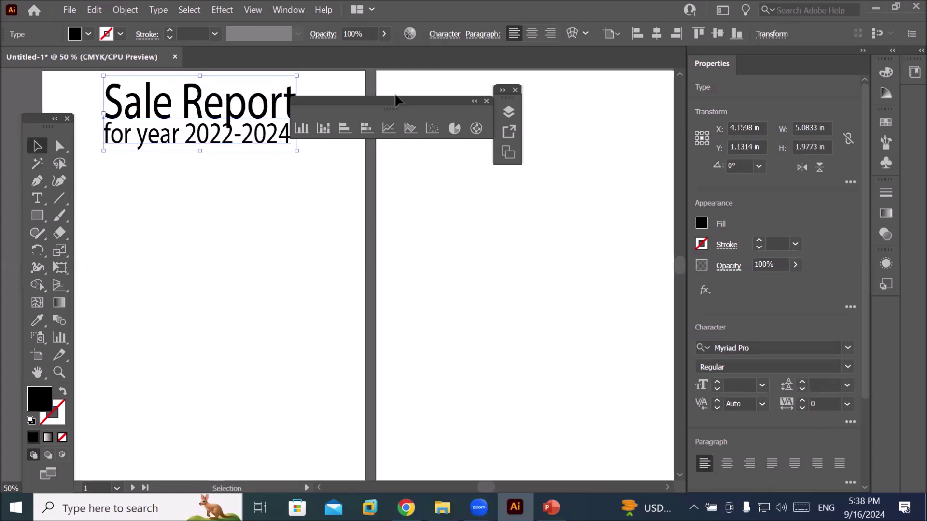
pyautogui.moveTo(554, 141); pyautogui.dragTo(565, 177)
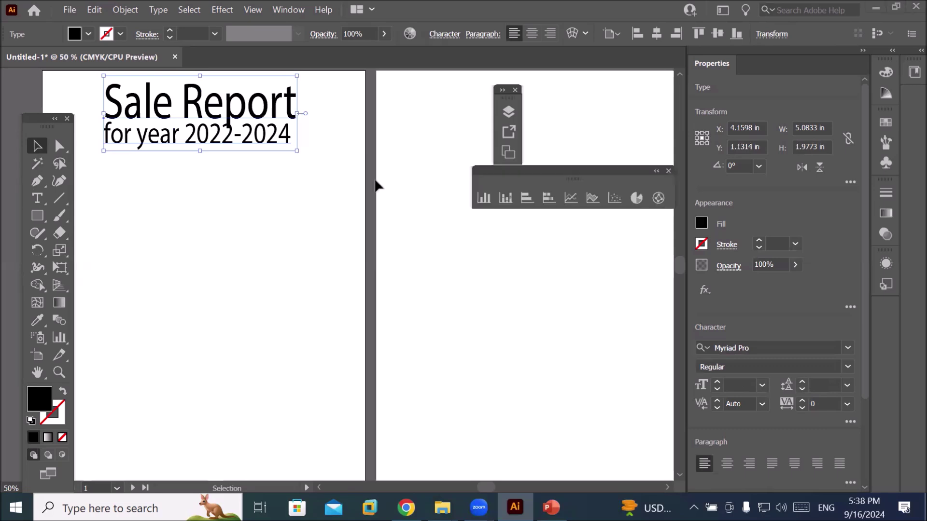
# - Copy the two-line title, paste it on all artboards, and move the graph tools below the third artboard's title
pyautogui.scroll(-2, 377, 184)
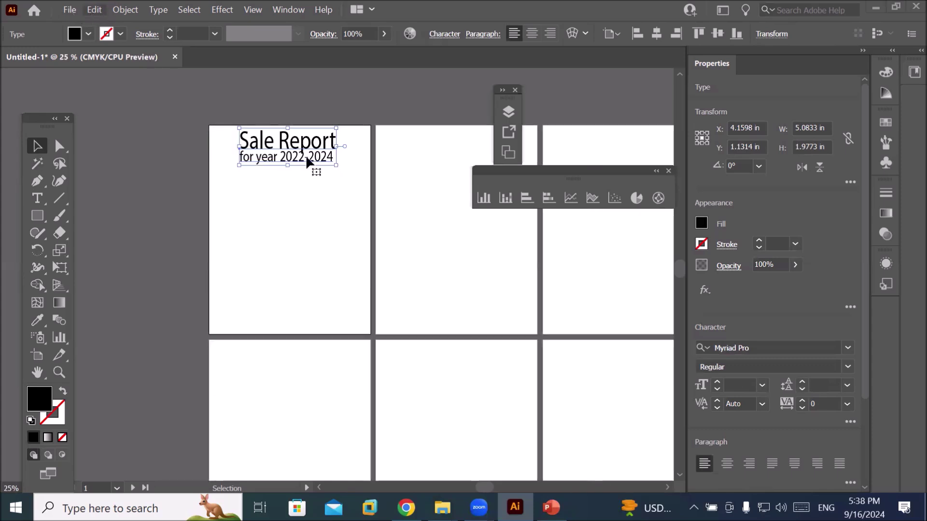
pyautogui.click(95, 10)
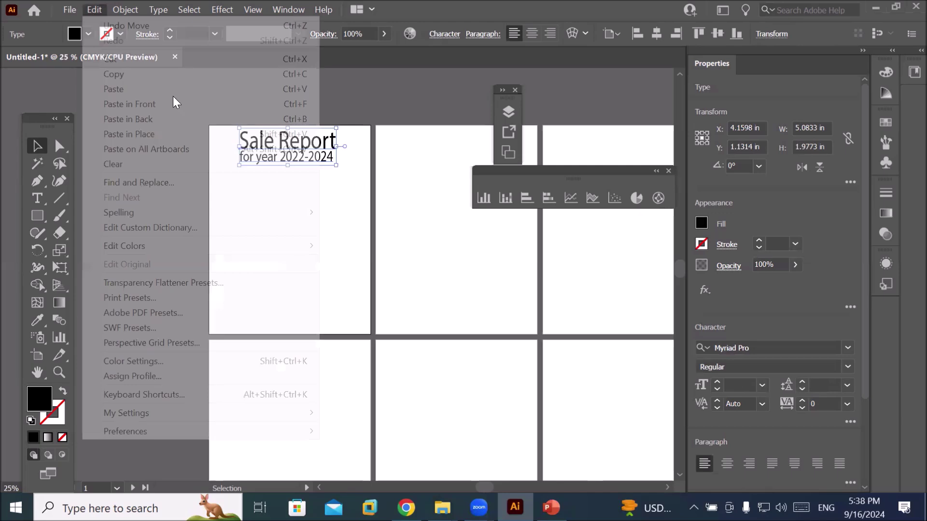
pyautogui.click(114, 74)
pyautogui.click(101, 10)
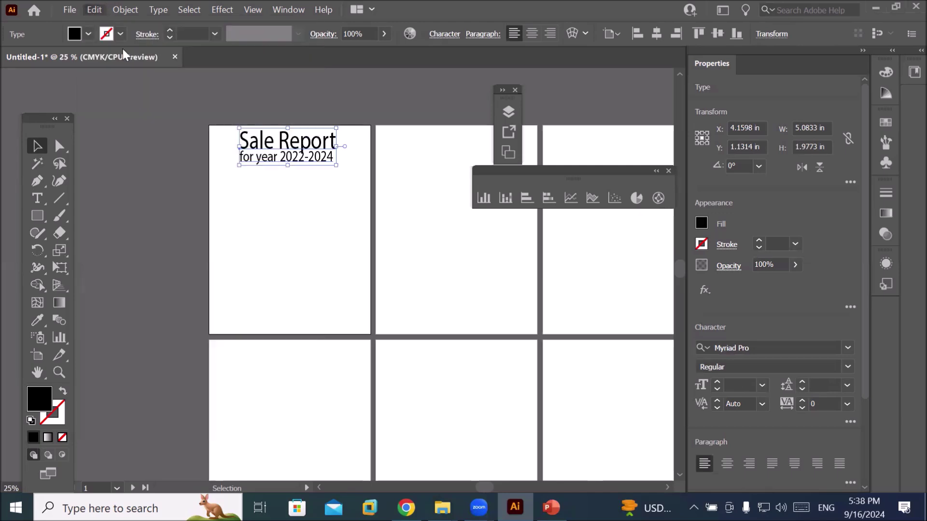
pyautogui.click(200, 149)
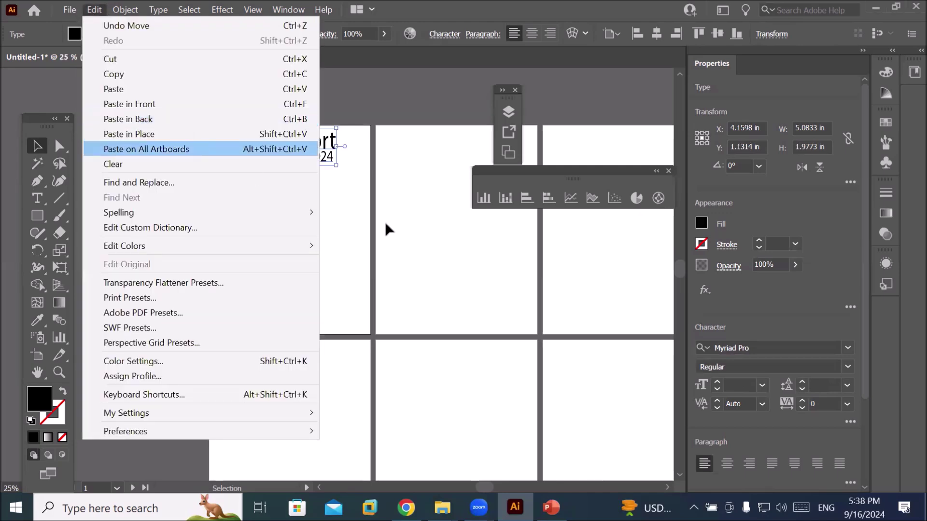
pyautogui.hotkey('ctrl', '-')
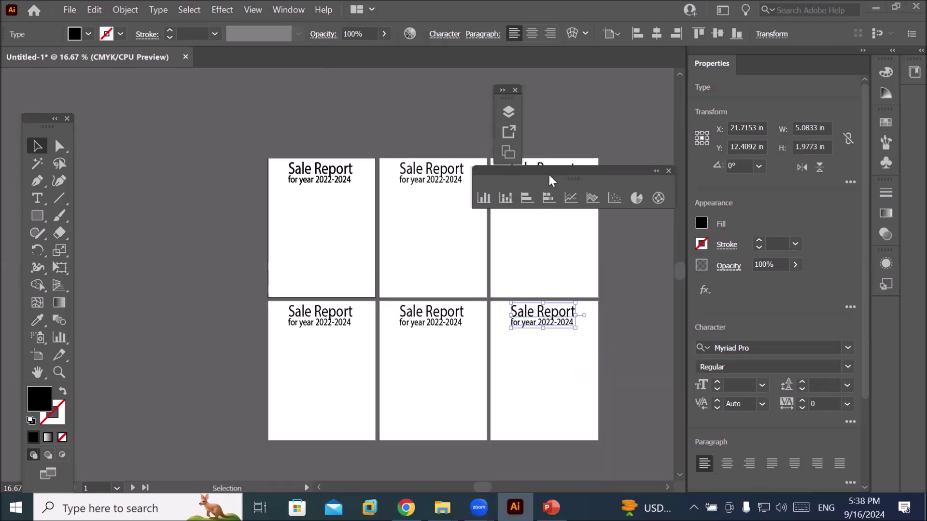
pyautogui.moveTo(549, 174); pyautogui.dragTo(570, 218)
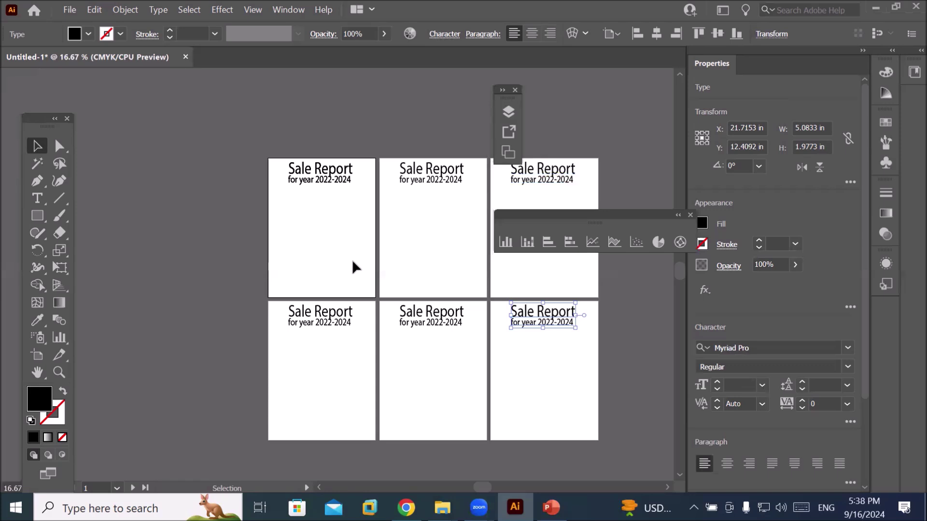
# - Draw a column graph below the title on the first artboard and move the graph data window and graph tools clear of it
pyautogui.scroll(1, 351, 265)
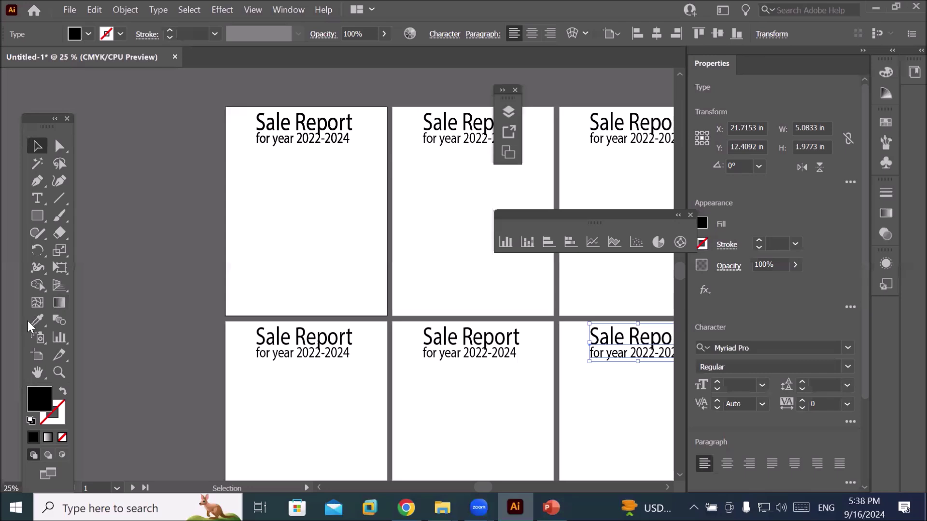
pyautogui.click(61, 340)
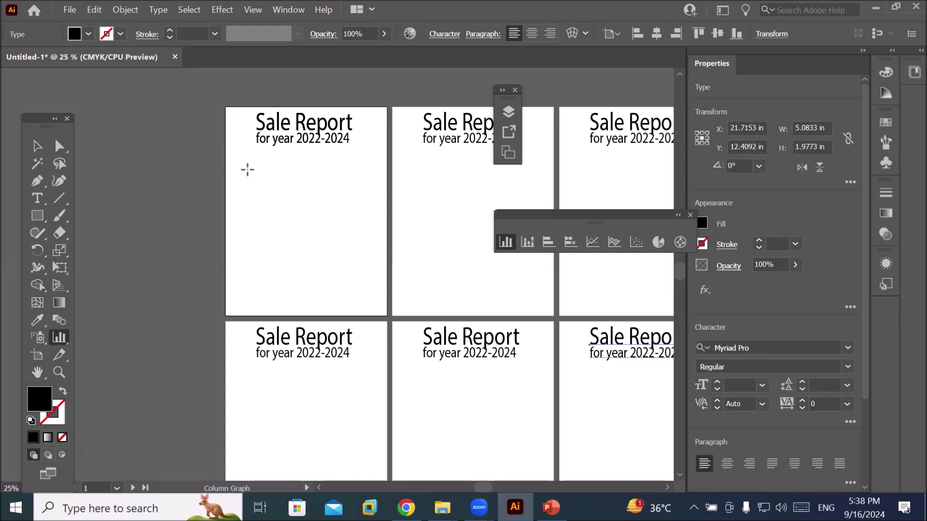
pyautogui.moveTo(243, 168); pyautogui.dragTo(368, 278)
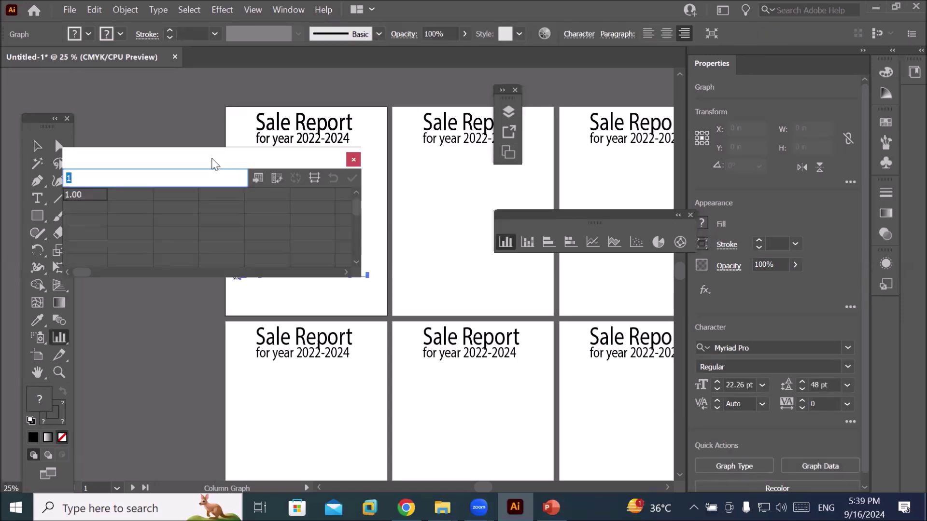
pyautogui.moveTo(212, 159); pyautogui.dragTo(483, 299)
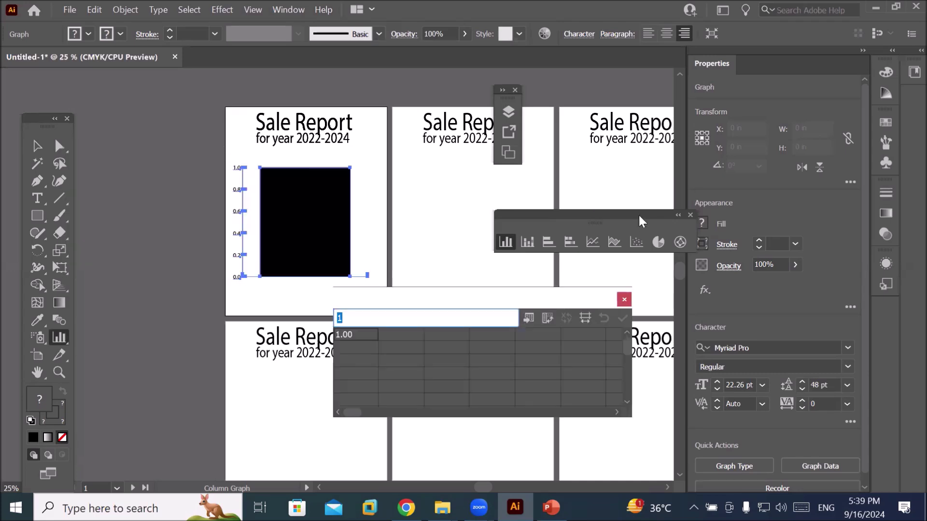
pyautogui.moveTo(261, 83); pyautogui.dragTo(170, 75)
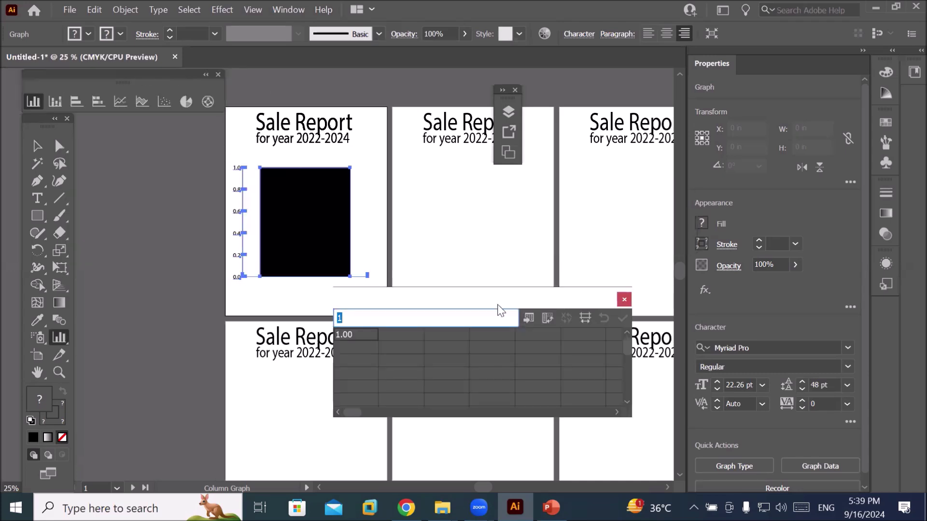
# - Fill the first column of the graph data with the header Year and the values 2022, 2023 and 2024
pyautogui.moveTo(486, 301); pyautogui.dragTo(520, 182)
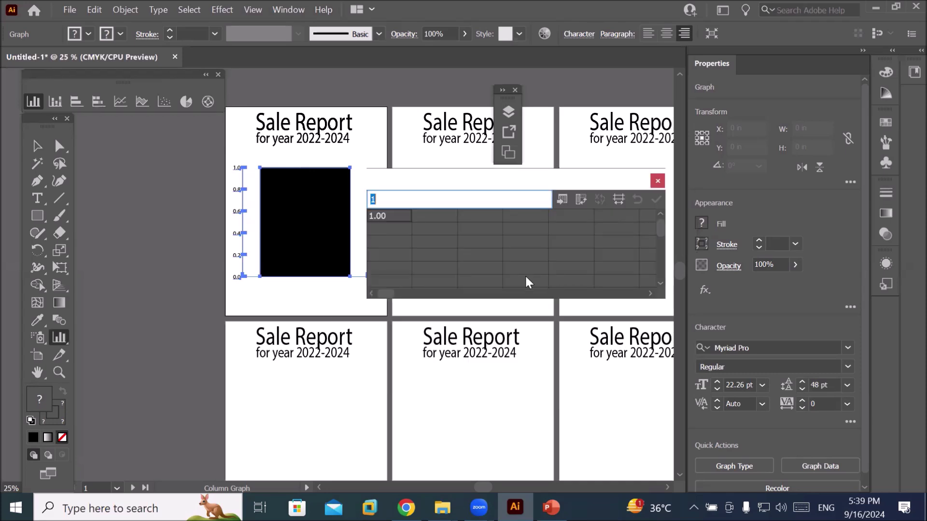
pyautogui.click(390, 199)
pyautogui.moveTo(390, 199); pyautogui.dragTo(311, 199)
pyautogui.write('Year')
pyautogui.press('Return')
pyautogui.write('2022')
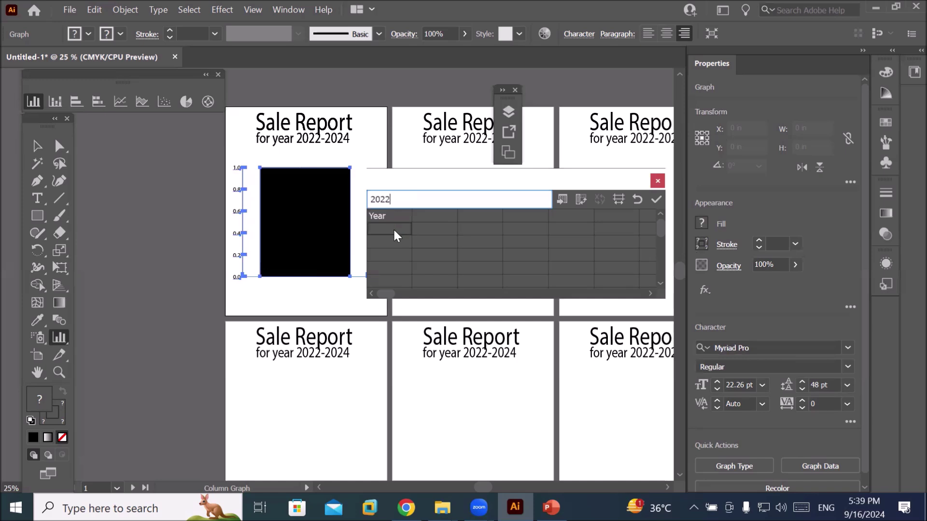
pyautogui.press('Return')
pyautogui.write('2023')
pyautogui.press('Return')
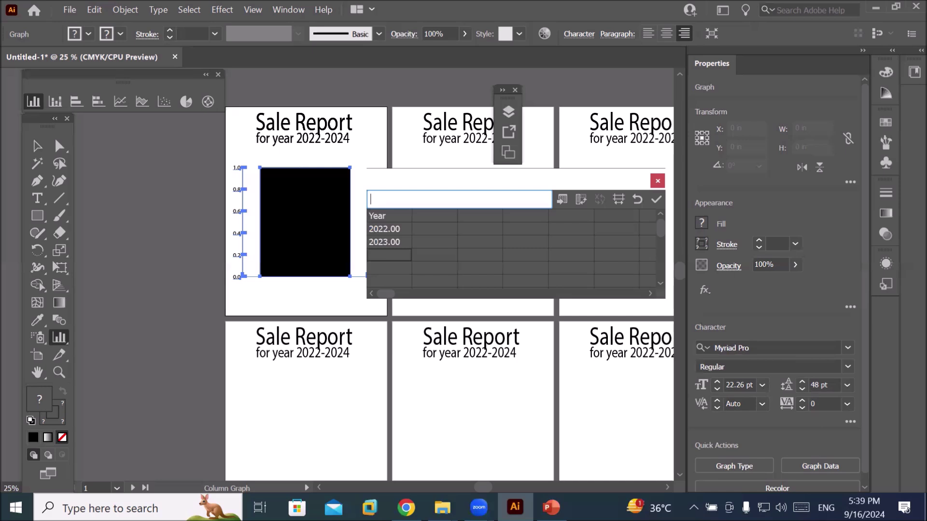
pyautogui.write('2024')
pyautogui.press('Return')
# - Fill the second data column with the header West and the values 5000, 4560 and 3000
pyautogui.click(433, 218)
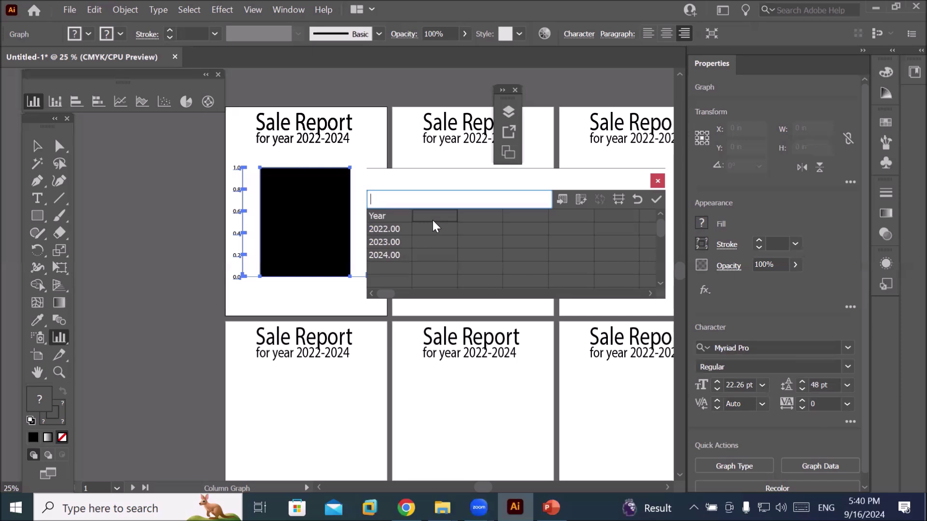
pyautogui.write('WEst')
pyautogui.press('Return')
pyautogui.write('5000')
pyautogui.press('Return')
pyautogui.write('456')
pyautogui.write('00')
pyautogui.press('BackSpace')
pyautogui.press('Return')
pyautogui.write('3000')
pyautogui.press('Return')
# - Fill the third data column with the header East and the values 3200, 3500 and 5800
pyautogui.press('Up')
pyautogui.press('Up')
pyautogui.press('Up')
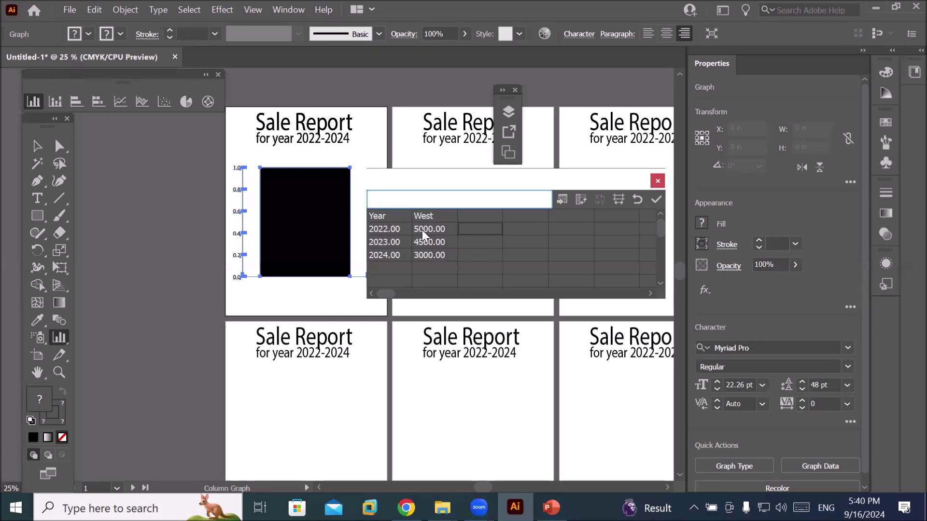
pyautogui.write('East')
pyautogui.press('Return')
pyautogui.write('3200')
pyautogui.press('Return')
pyautogui.write('3500')
pyautogui.press('Return')
pyautogui.write('5800')
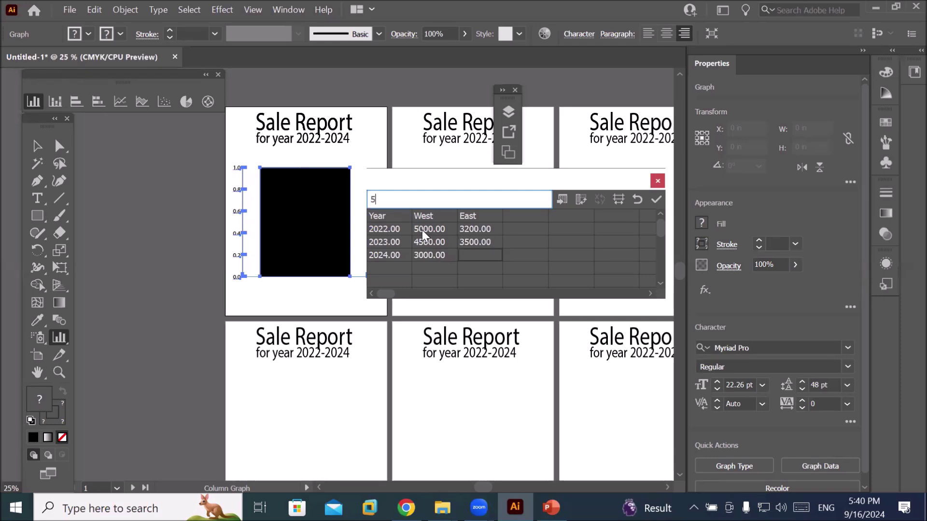
pyautogui.press('Tab')
# - Fill the fourth data column with the header South and the values 7000, 5600 and 4500
pyautogui.press('Up')
pyautogui.press('Up')
pyautogui.press('Up')
pyautogui.write('South')
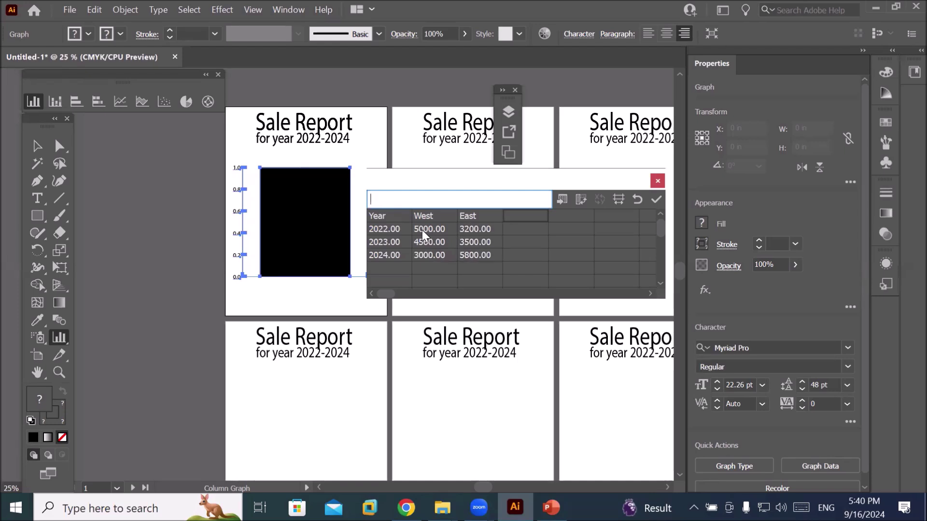
pyautogui.press('Return')
pyautogui.write('7000')
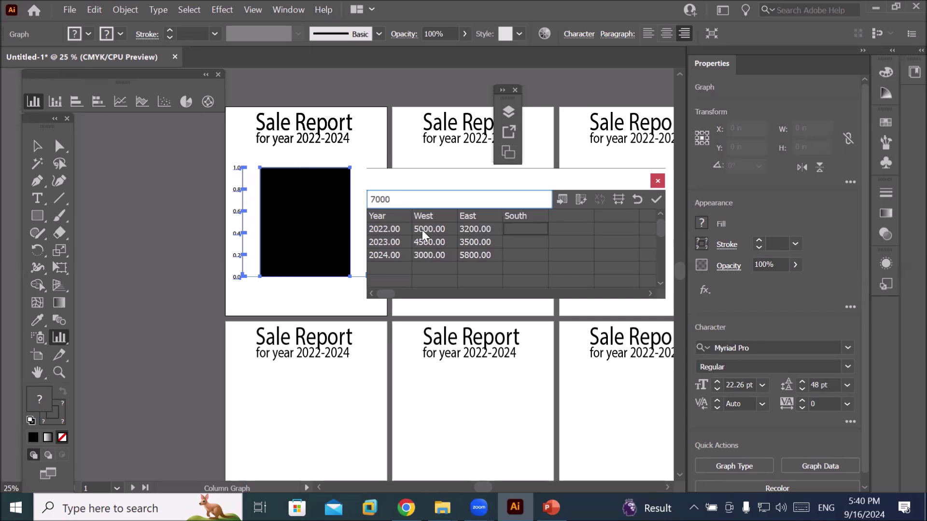
pyautogui.press('Return')
pyautogui.write('5600')
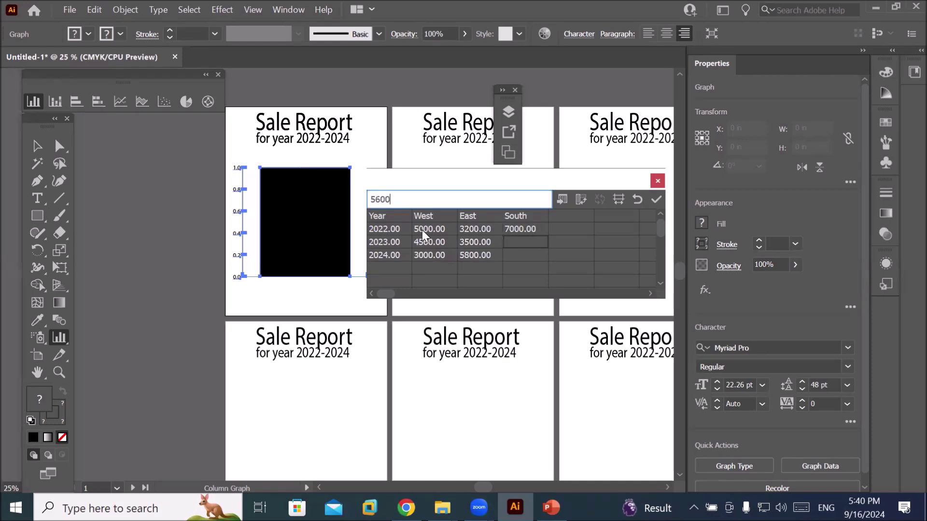
pyautogui.press('Return')
pyautogui.write('4500')
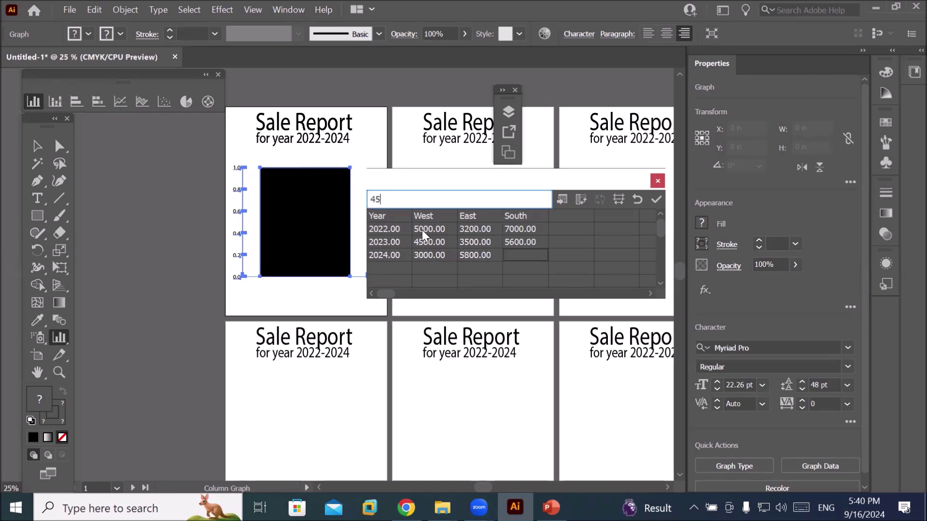
pyautogui.press('Return')
# - Fill the fifth data column with the header North and the values 2300, 6900 and 9000
pyautogui.press('Right')
pyautogui.press('Up')
pyautogui.press('Up')
pyautogui.press('Up')
pyautogui.press('Up')
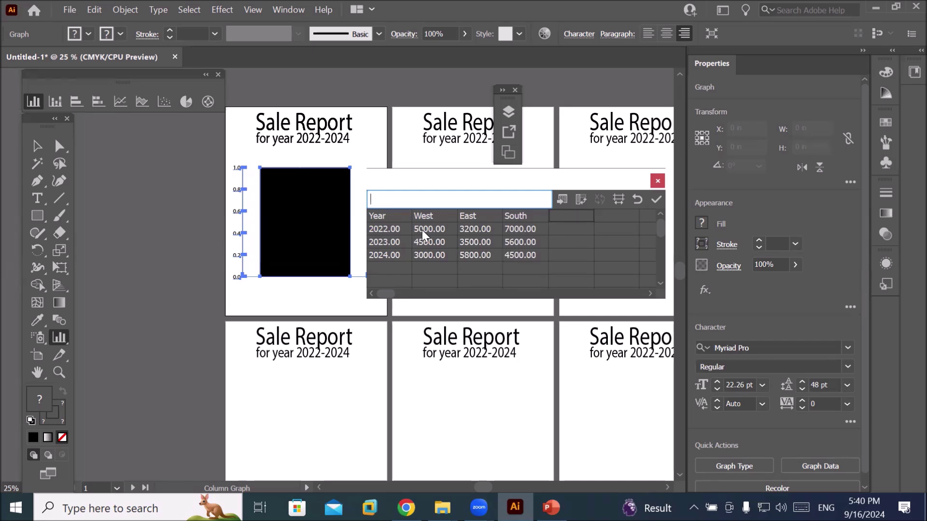
pyautogui.write('Noth')
pyautogui.press('Return')
pyautogui.press('Up')
pyautogui.write('North')
pyautogui.press('Return')
pyautogui.write('2300')
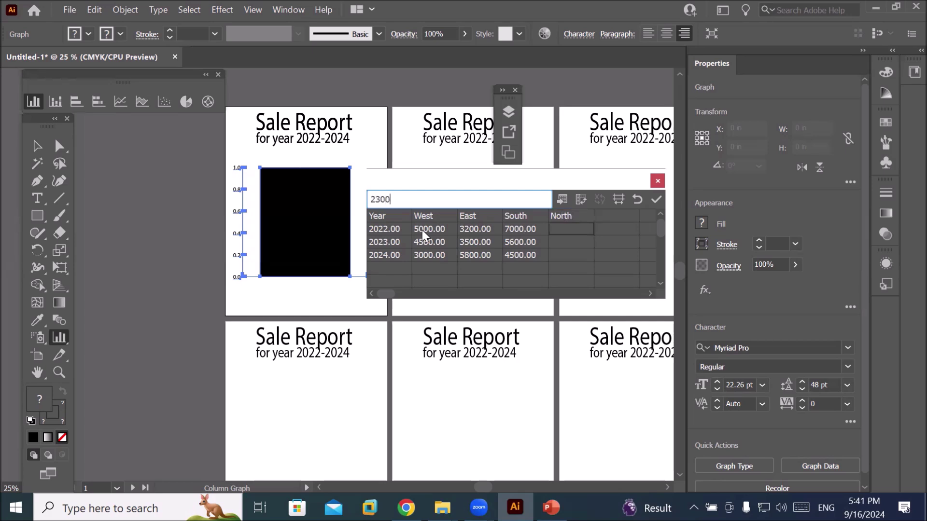
pyautogui.press('Return')
pyautogui.write('6900')
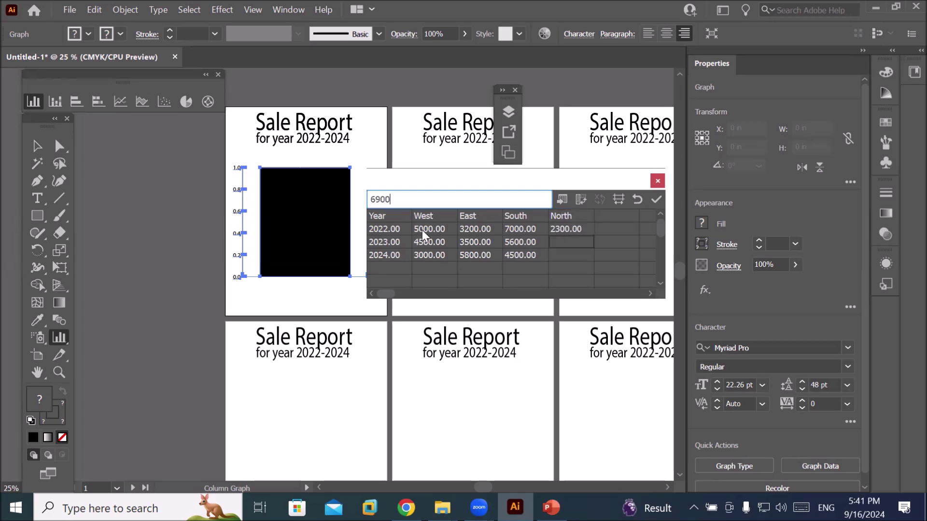
pyautogui.press('Return')
pyautogui.write('9000')
pyautogui.press('Return')
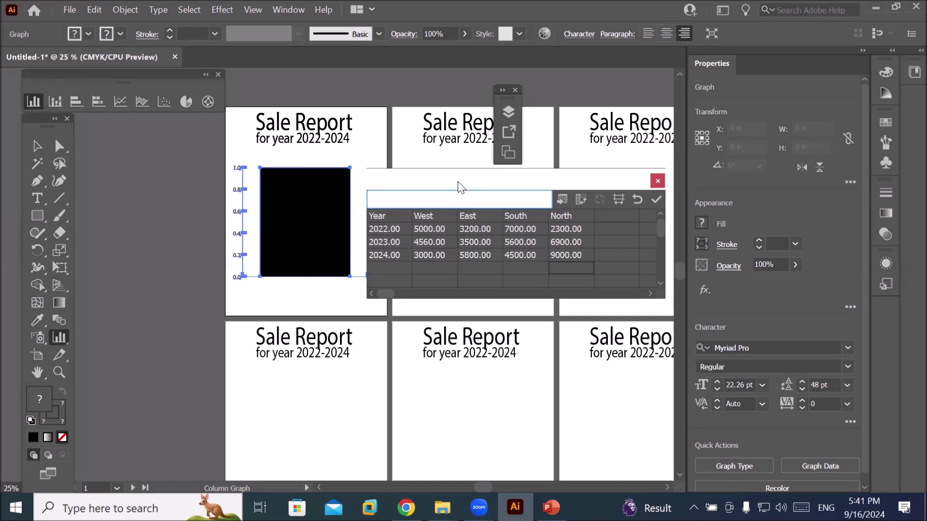
# - Apply the entered data to the column graph and move the data window clear of the first artboard
pyautogui.moveTo(459, 186); pyautogui.dragTo(383, 298)
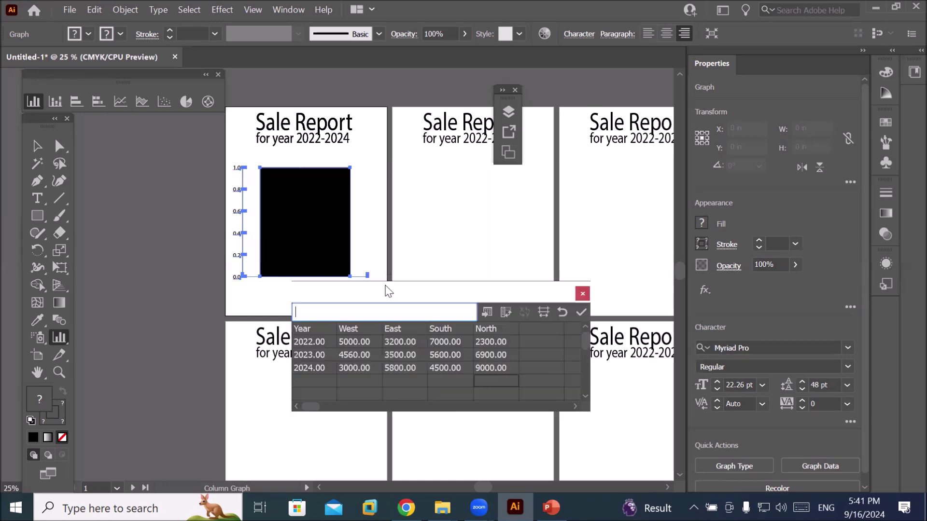
pyautogui.click(586, 314)
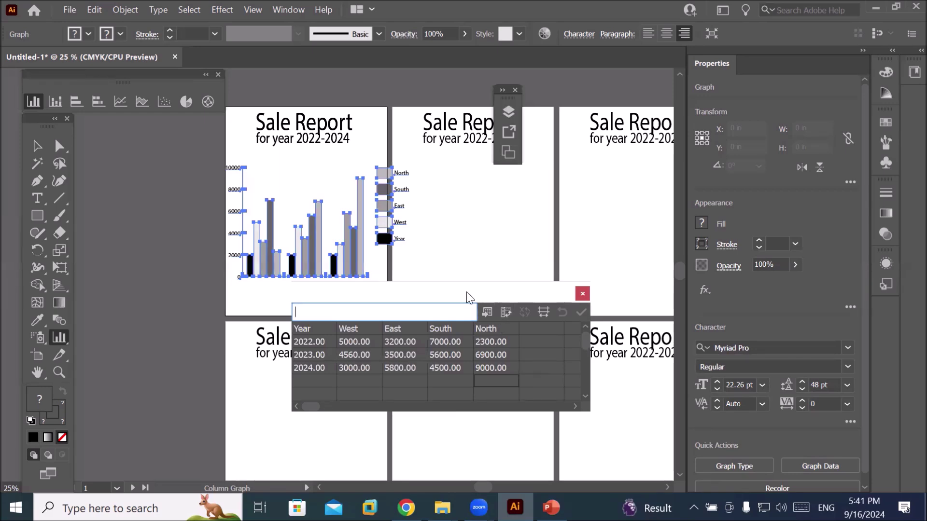
pyautogui.moveTo(467, 297); pyautogui.dragTo(593, 297)
# - Re-enter the years as labels, "2022" and "2023" in quotation marks and "2024 with only the opening mark, and apply the data
pyautogui.scroll(2, 447, 223)
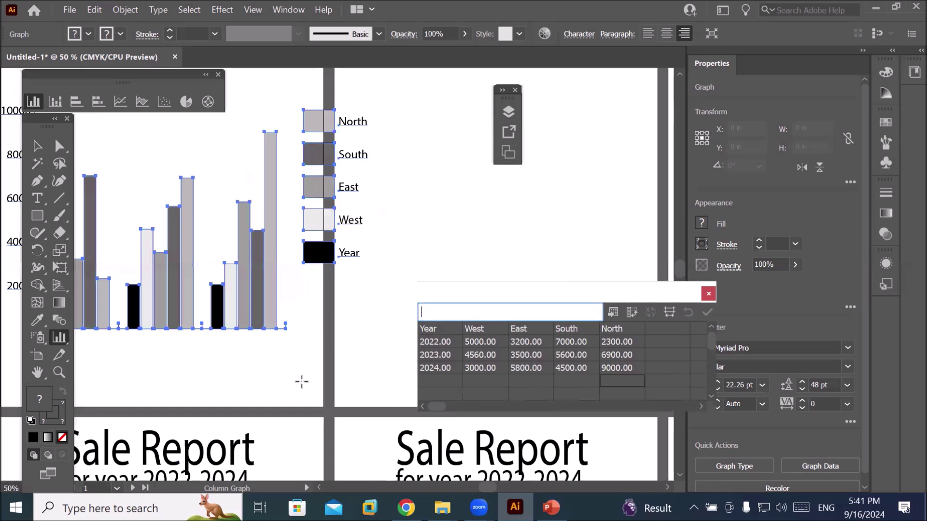
pyautogui.click(37, 153)
pyautogui.moveTo(207, 368); pyautogui.dragTo(306, 389)
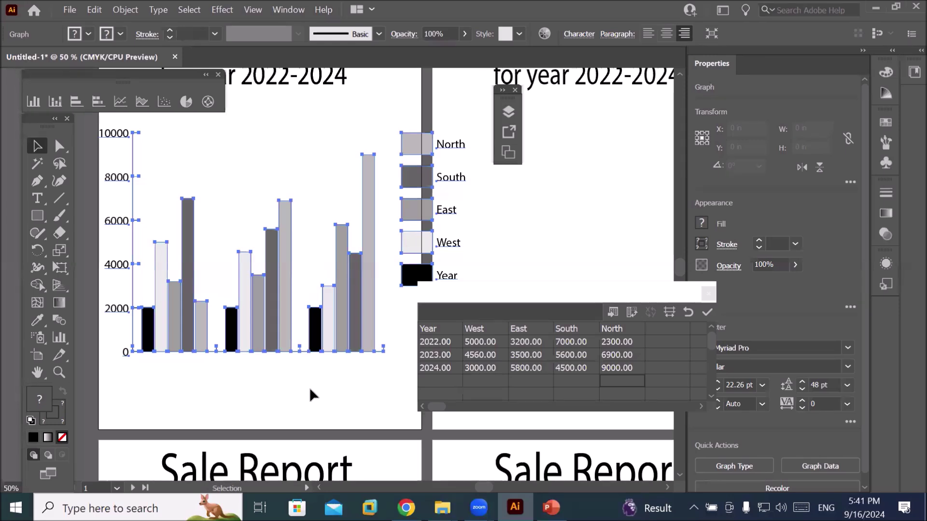
pyautogui.click(429, 342)
pyautogui.doubleClick(450, 314)
pyautogui.write('"2022"')
pyautogui.click(427, 356)
pyautogui.write('"2023"')
pyautogui.press('Return')
pyautogui.write('"2024')
pyautogui.press('Return')
pyautogui.click(707, 311)
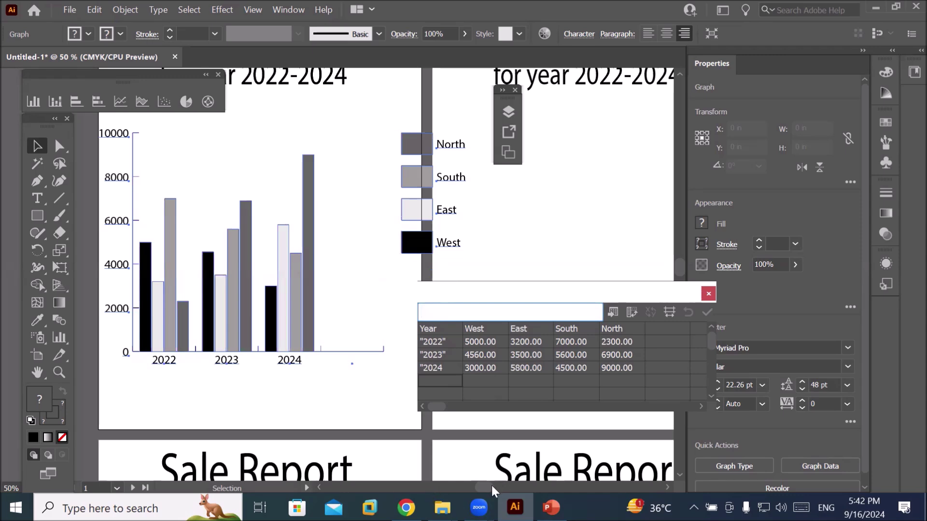
# - Replace the data headers West, East, South and North with Pepsi, Spirte, Coke and Fanta
pyautogui.moveTo(487, 485)
pyautogui.mouseDown()
pyautogui.moveTo(480, 488)
pyautogui.moveTo(488, 488)
pyautogui.mouseUp()
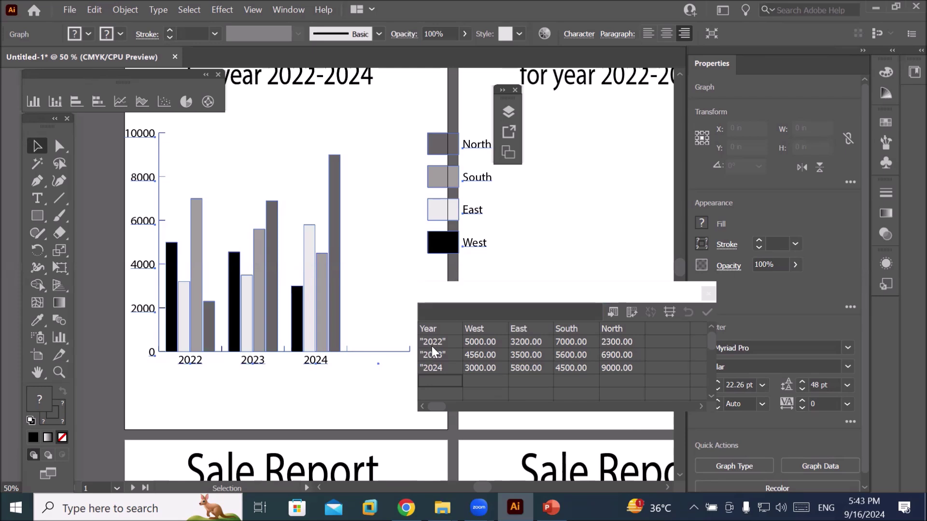
pyautogui.click(476, 331)
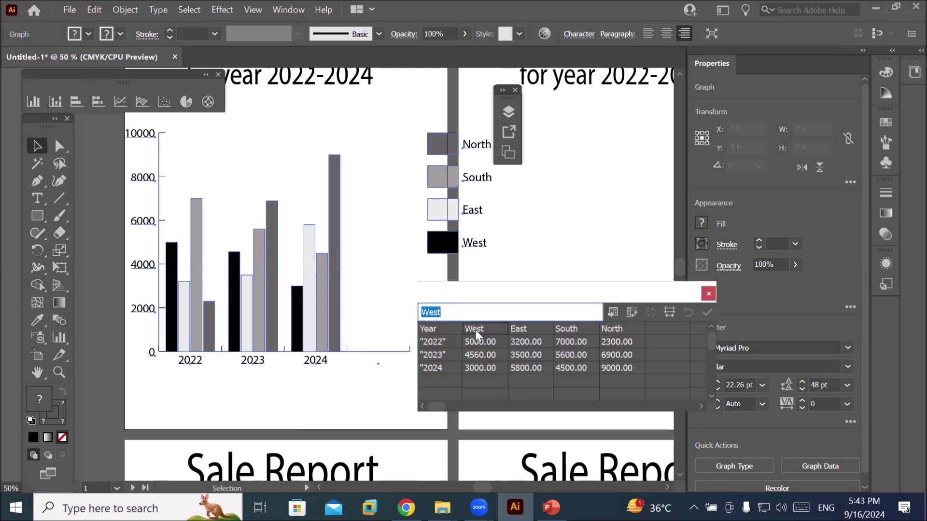
pyautogui.write('Pepsi')
pyautogui.press('Return')
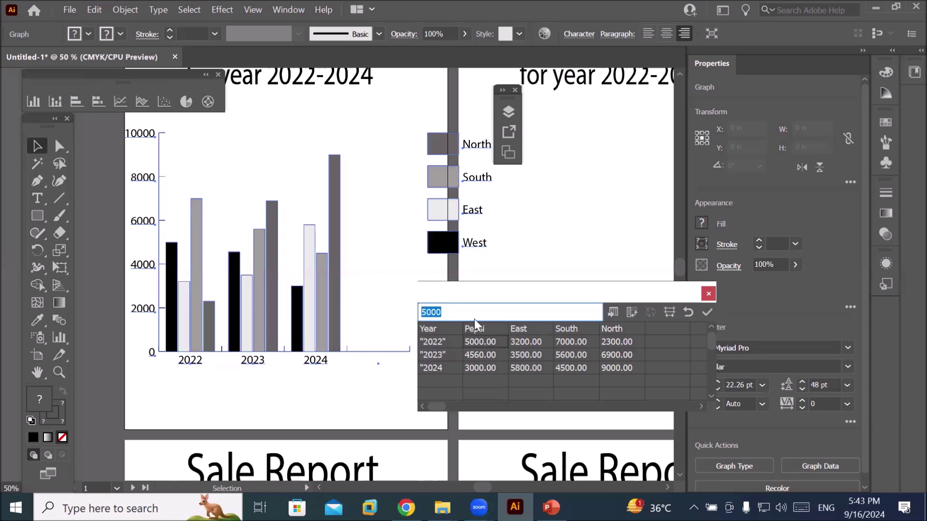
pyautogui.click(517, 329)
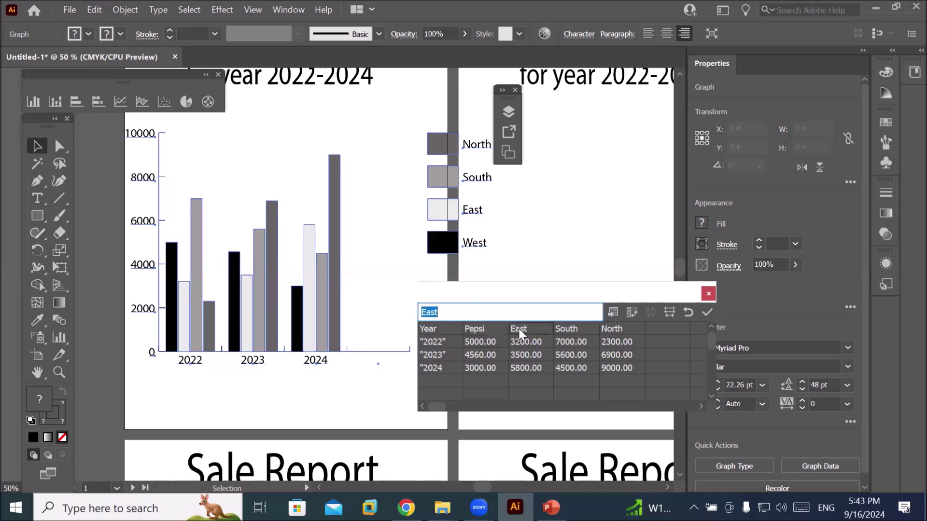
pyautogui.write('S')
pyautogui.write('rte')
pyautogui.press('Return')
pyautogui.click(576, 327)
pyautogui.write('Coke')
pyautogui.press('Return')
pyautogui.click(609, 329)
pyautogui.write('Fanta')
pyautogui.press('Return')
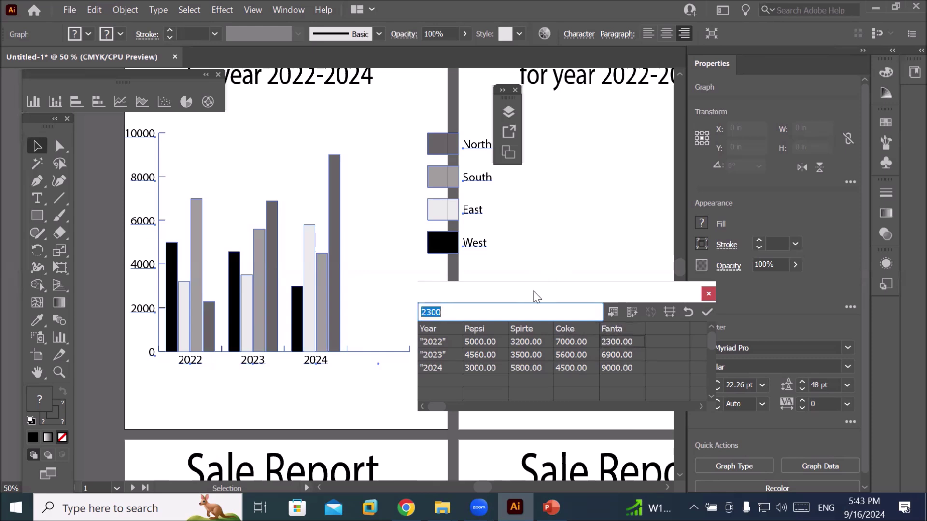
# - Apply the renamed headers to the graph and move the data window and the graph tools away from it
pyautogui.moveTo(535, 295); pyautogui.dragTo(490, 294)
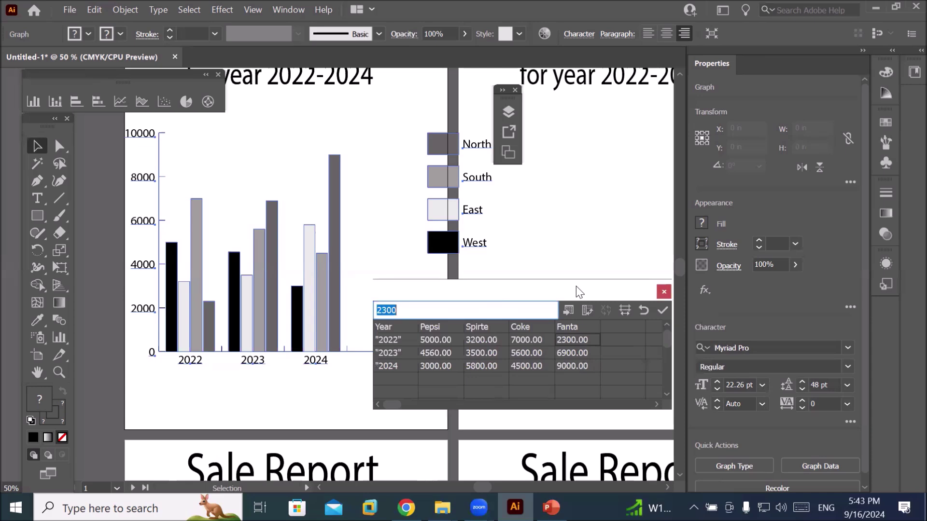
pyautogui.moveTo(579, 292); pyautogui.dragTo(541, 296)
pyautogui.click(622, 318)
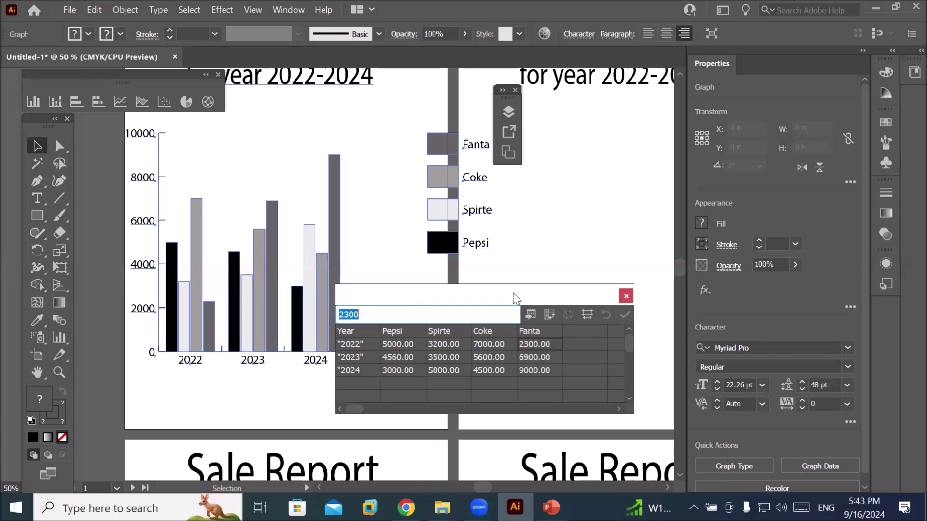
pyautogui.moveTo(516, 299); pyautogui.dragTo(584, 337)
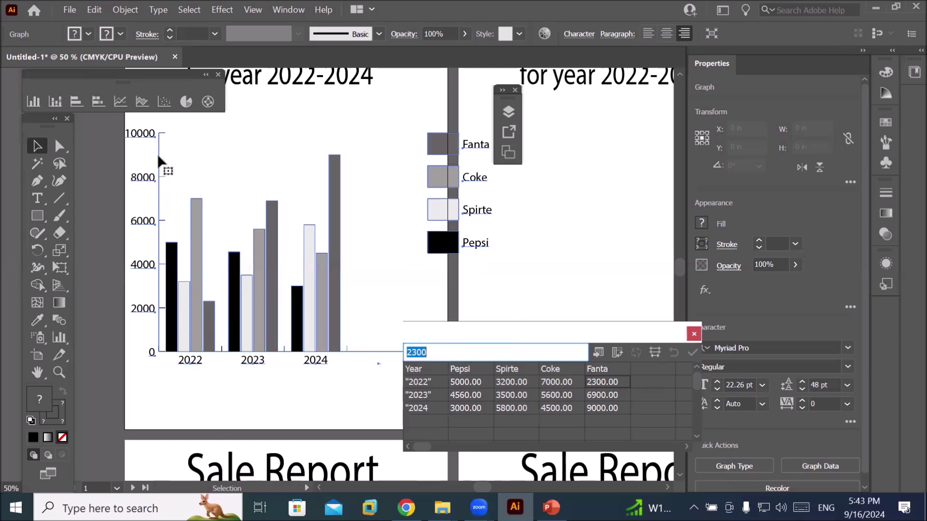
pyautogui.moveTo(132, 73); pyautogui.dragTo(150, 77)
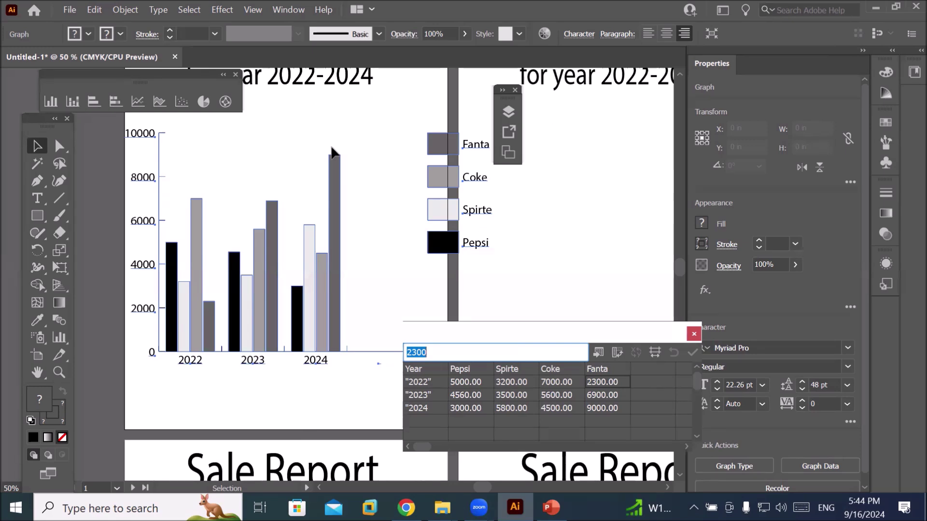
# - Reposition the column graph slightly further right and up below the title on the first artboard
pyautogui.scroll(-1, 329, 206)
pyautogui.scroll(-1, 331, 208)
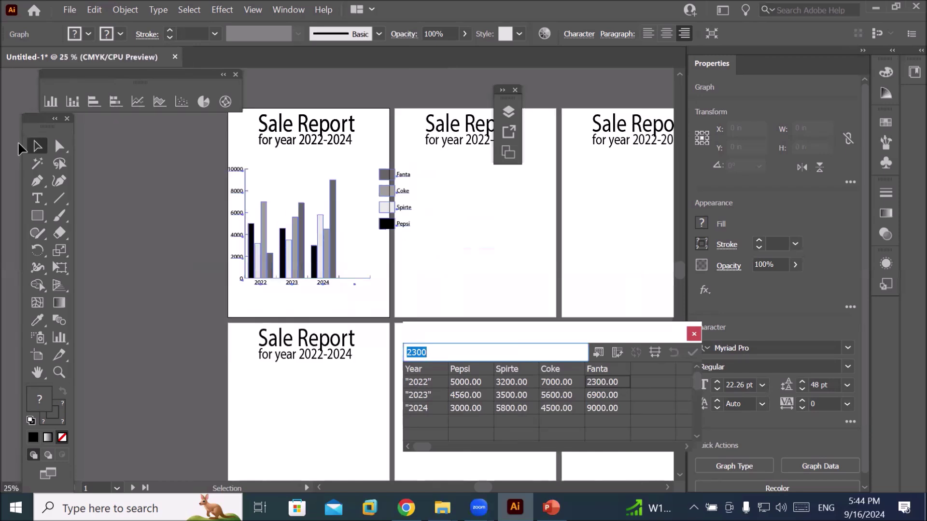
pyautogui.click(329, 277)
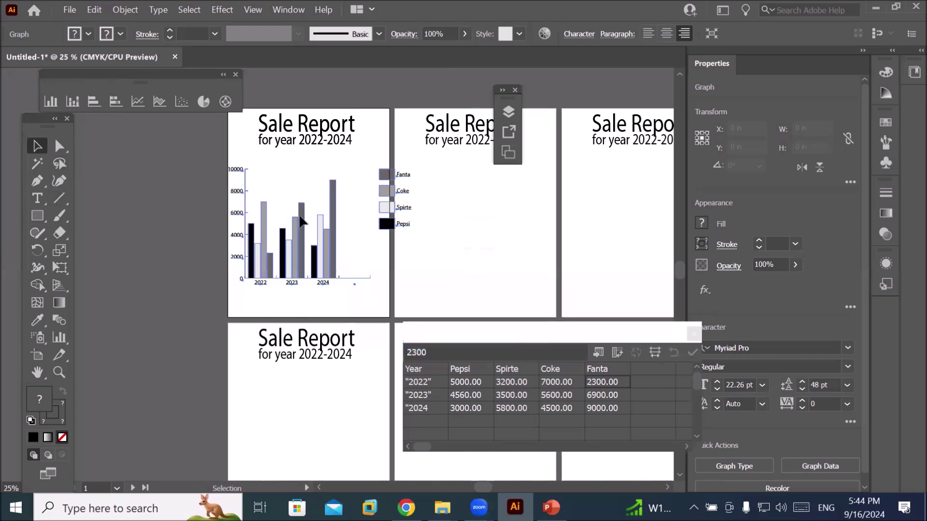
pyautogui.moveTo(331, 272); pyautogui.dragTo(311, 256)
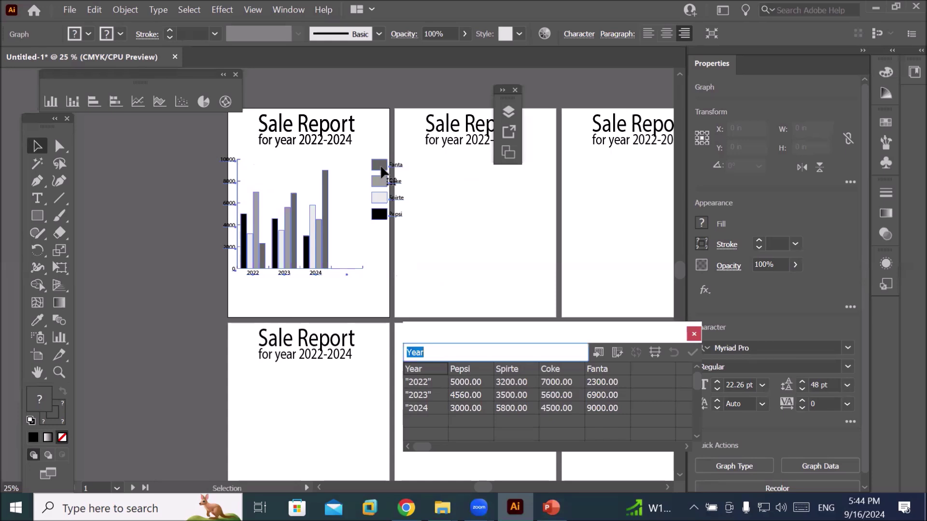
pyautogui.moveTo(383, 171); pyautogui.dragTo(400, 178)
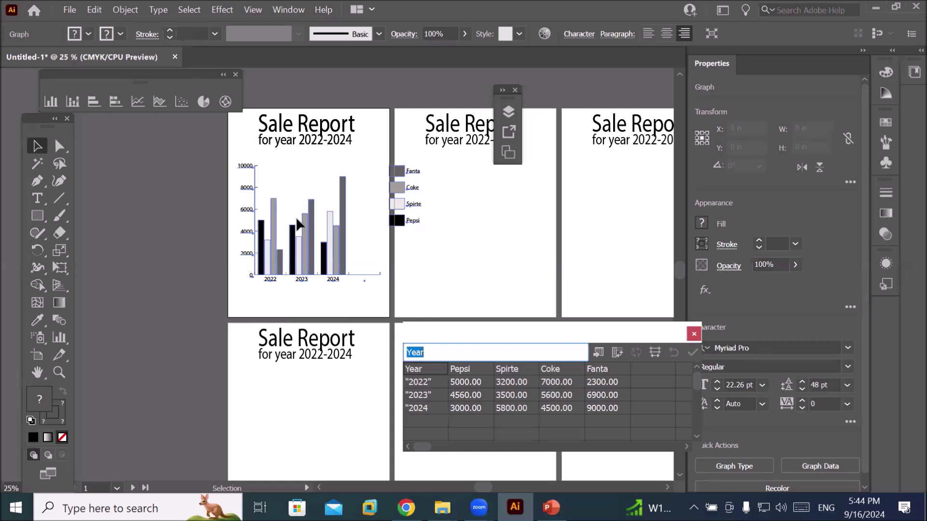
# - Move the floating Layers and Asset Export panel group off the graph legend, and move the data window above the year labels
pyautogui.scroll(2, 296, 216)
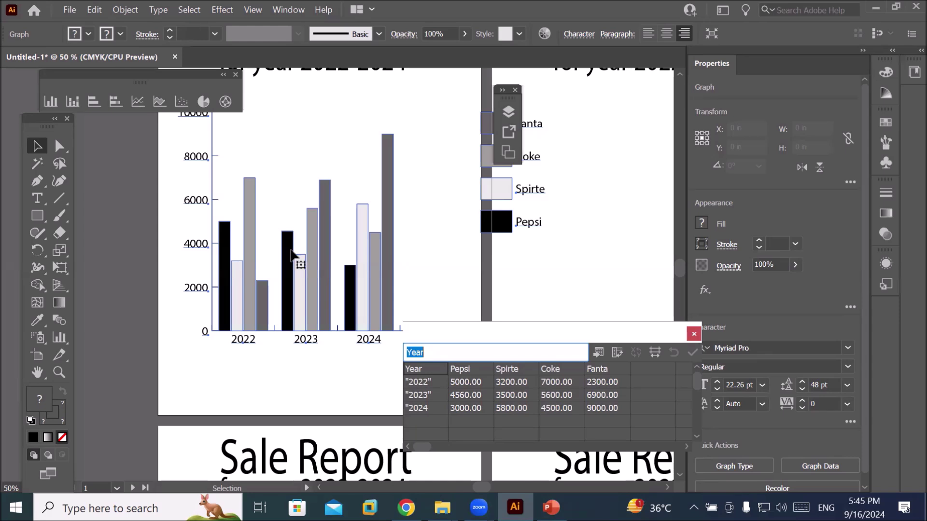
pyautogui.click(503, 92)
pyautogui.moveTo(505, 92); pyautogui.dragTo(637, 194)
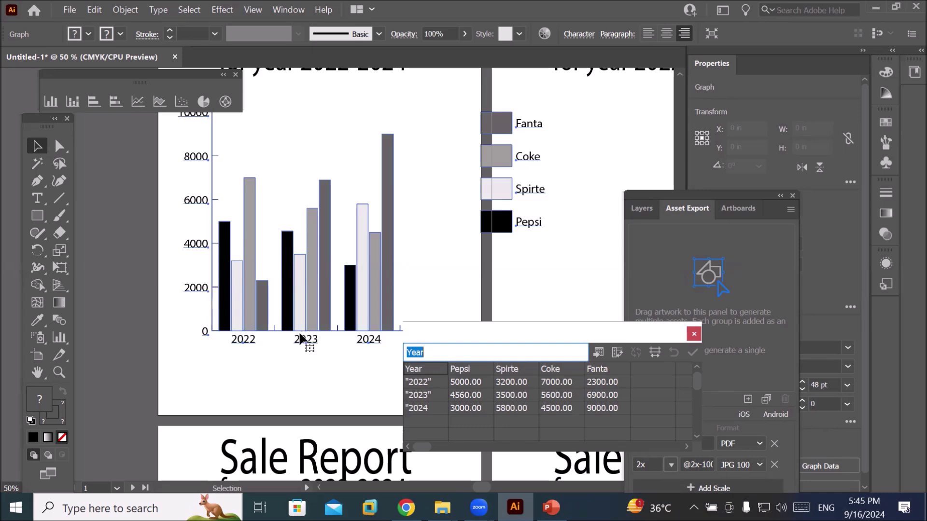
pyautogui.moveTo(523, 330); pyautogui.dragTo(459, 98)
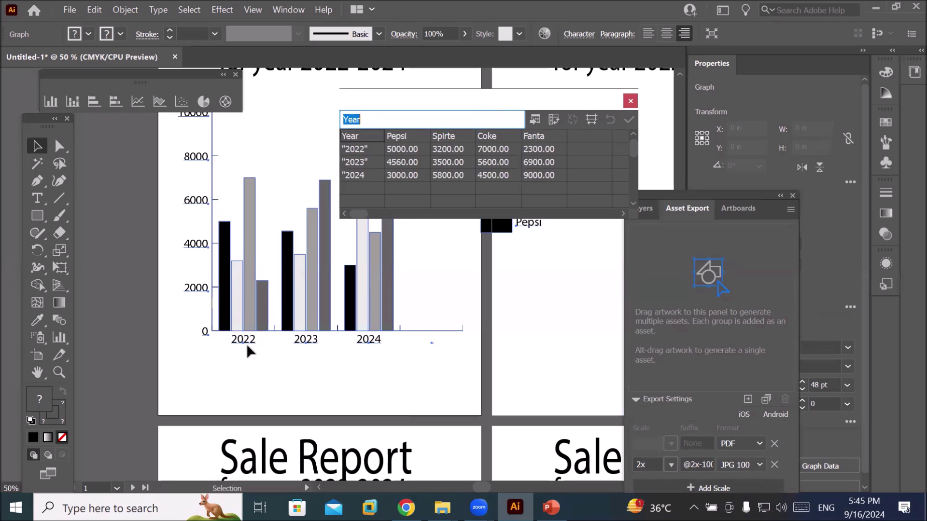
# - Set Pepsi's 2022 sales value to 11000 in the graph data and apply the change to the graph
pyautogui.click(401, 148)
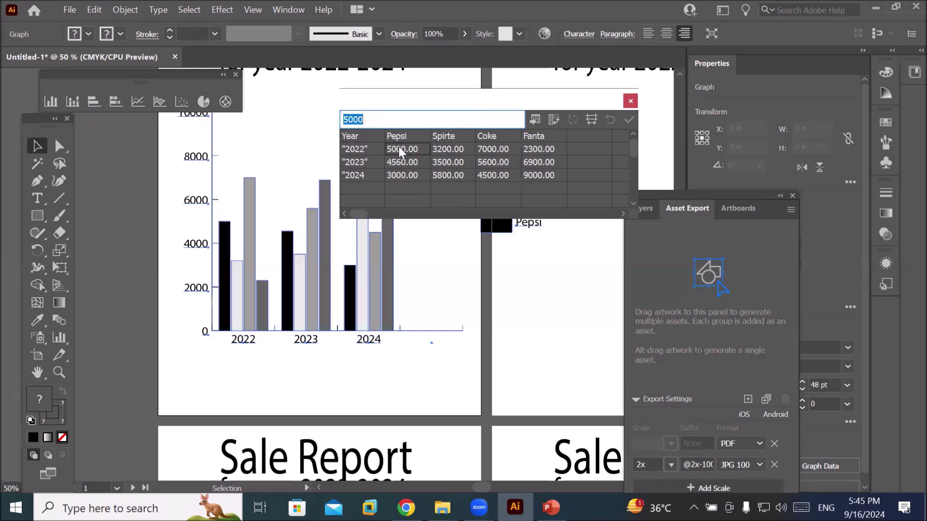
pyautogui.write('11000')
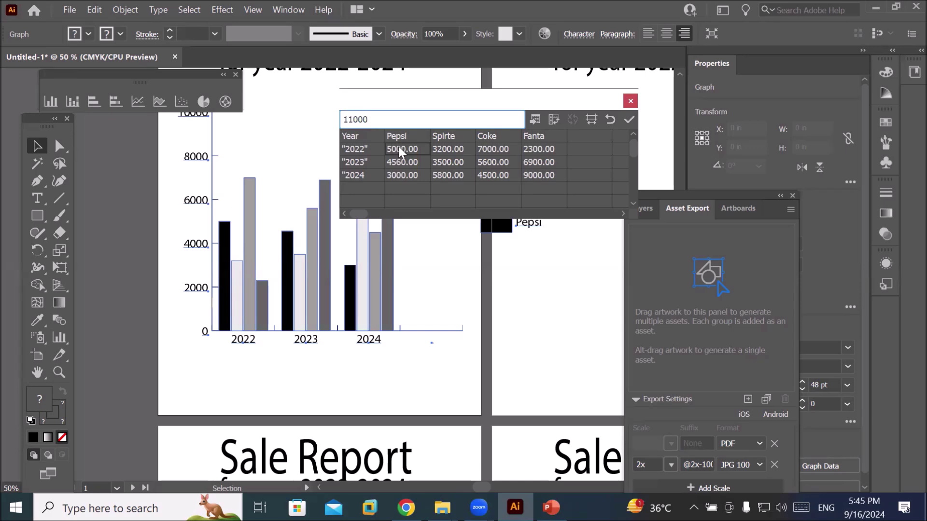
pyautogui.press('Return')
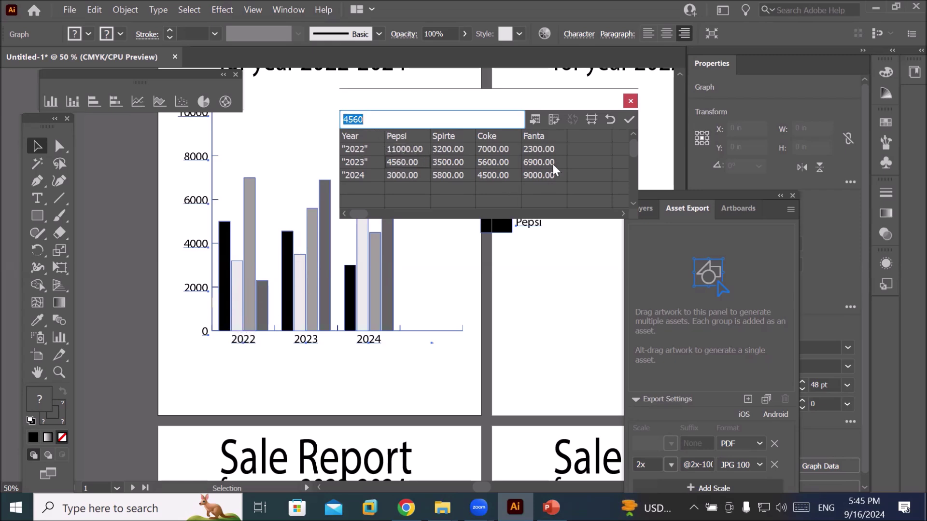
pyautogui.click(630, 120)
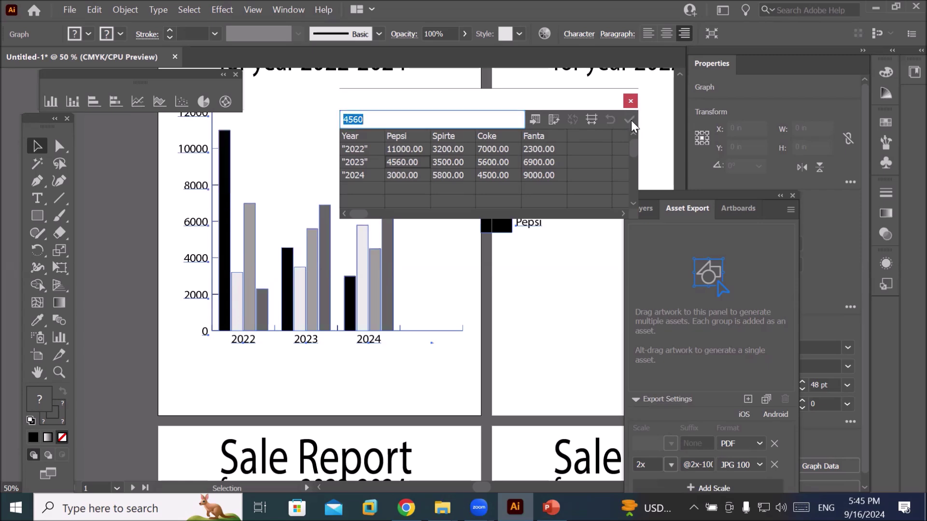
# - Close the graph data window and move the floating graph tools below the column graph
pyautogui.moveTo(140, 78); pyautogui.dragTo(309, 375)
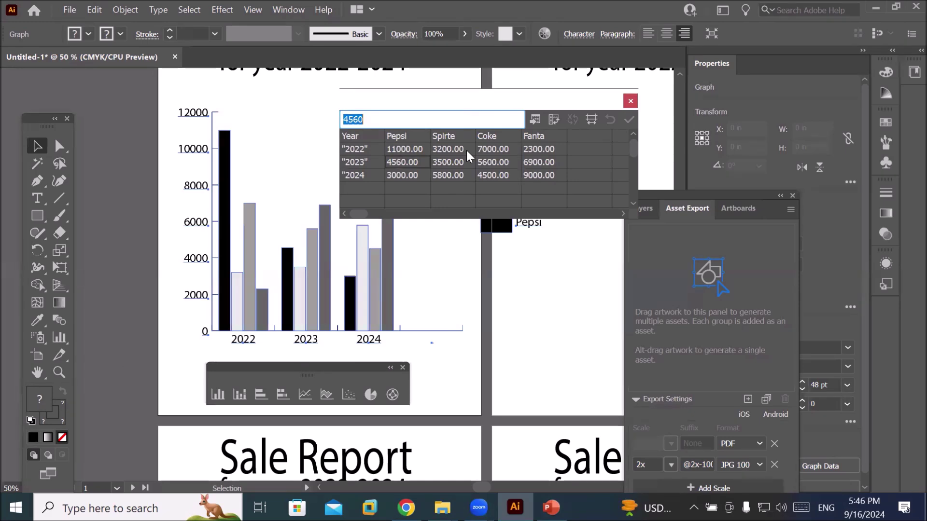
pyautogui.click(630, 102)
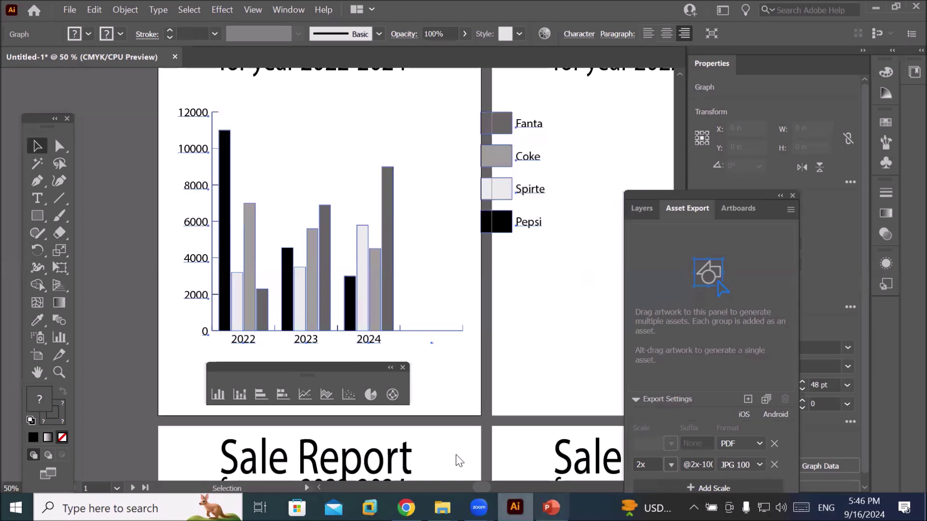
pyautogui.moveTo(332, 372); pyautogui.dragTo(75, 80)
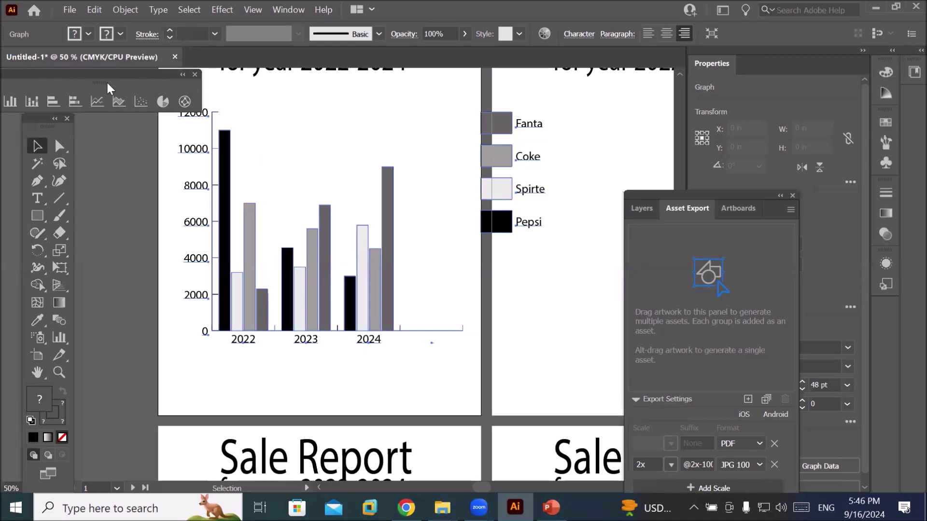
pyautogui.moveTo(110, 79); pyautogui.dragTo(367, 446)
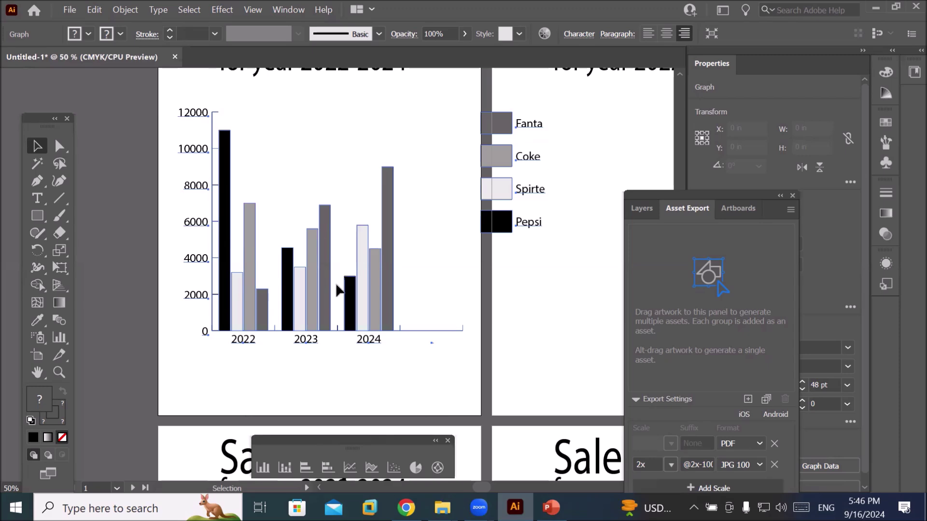
# - Shift the column graph slightly left and down on the first artboard
pyautogui.moveTo(336, 304); pyautogui.dragTo(310, 303)
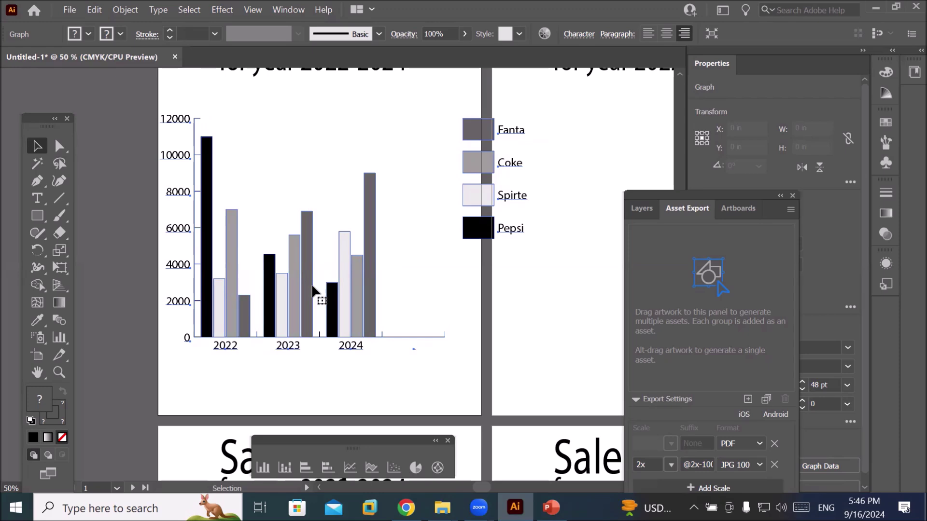
pyautogui.click(306, 251)
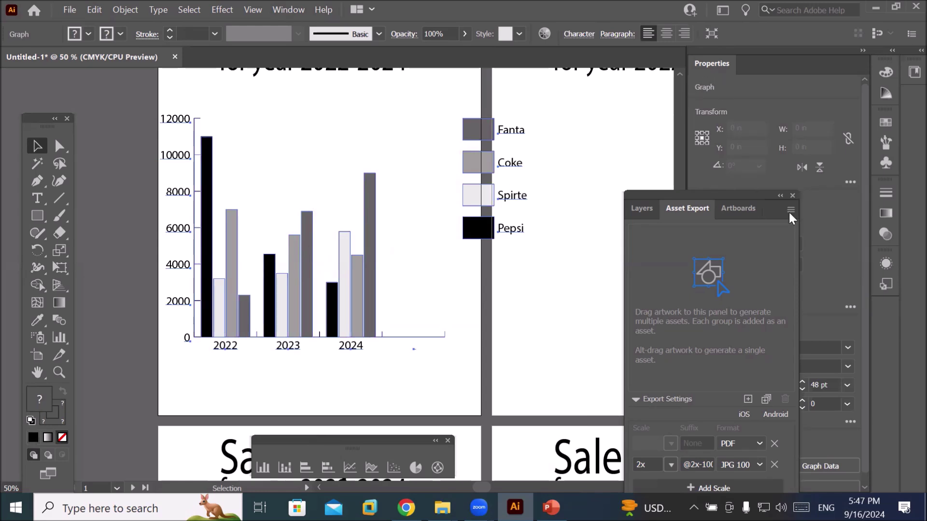
# - Collapse the floating Layers and Asset Export panel group and undock the Properties panel to float beside the graph legend
pyautogui.moveTo(743, 198); pyautogui.dragTo(798, 288)
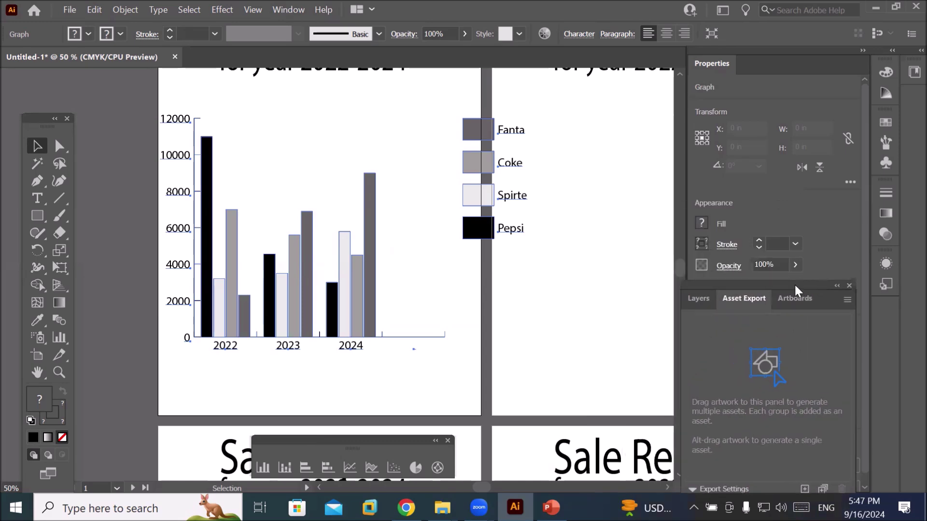
pyautogui.click(837, 286)
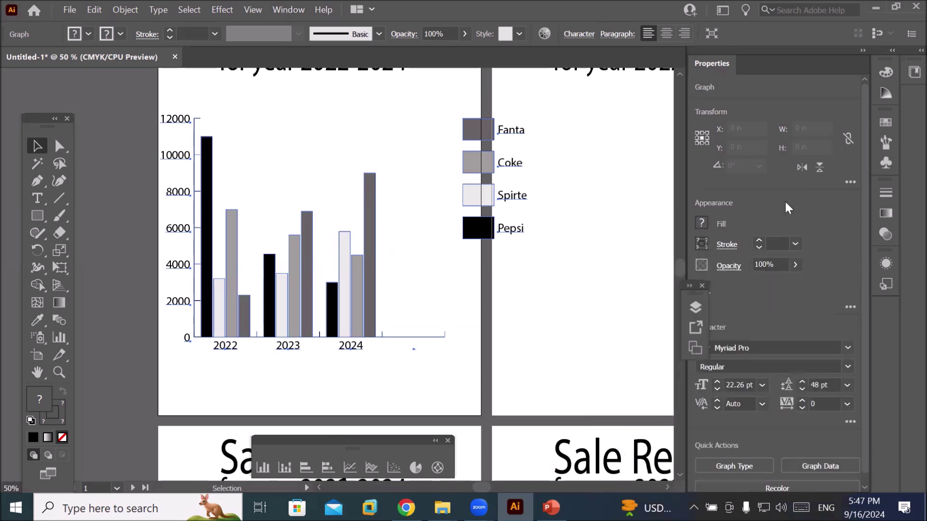
pyautogui.moveTo(751, 76); pyautogui.dragTo(595, 86)
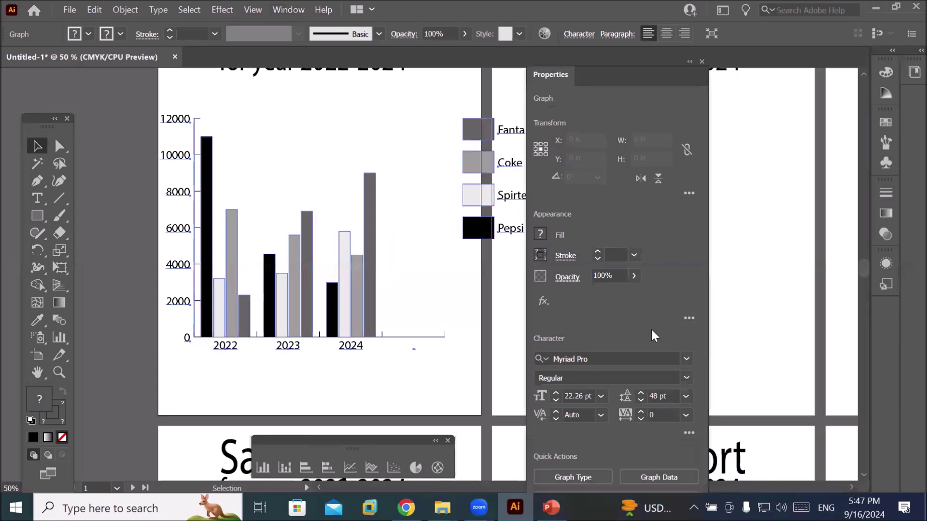
pyautogui.moveTo(597, 81); pyautogui.dragTo(608, 42)
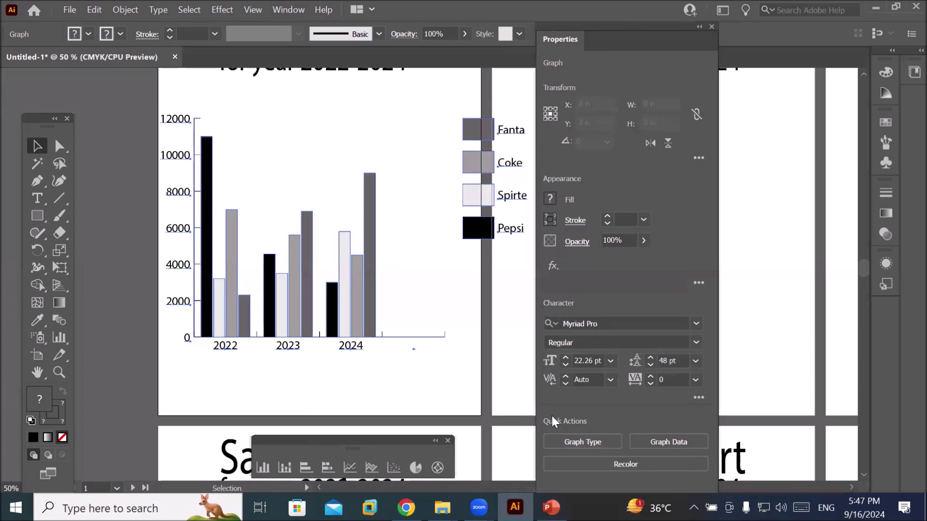
# - Look over the graph data, close it, and change the column graph's type to Bar
pyautogui.click(668, 442)
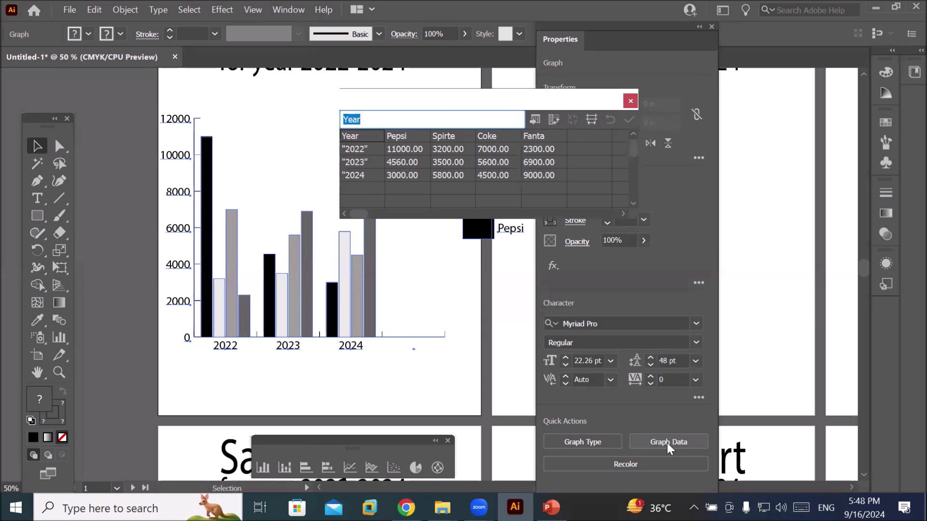
pyautogui.click(631, 101)
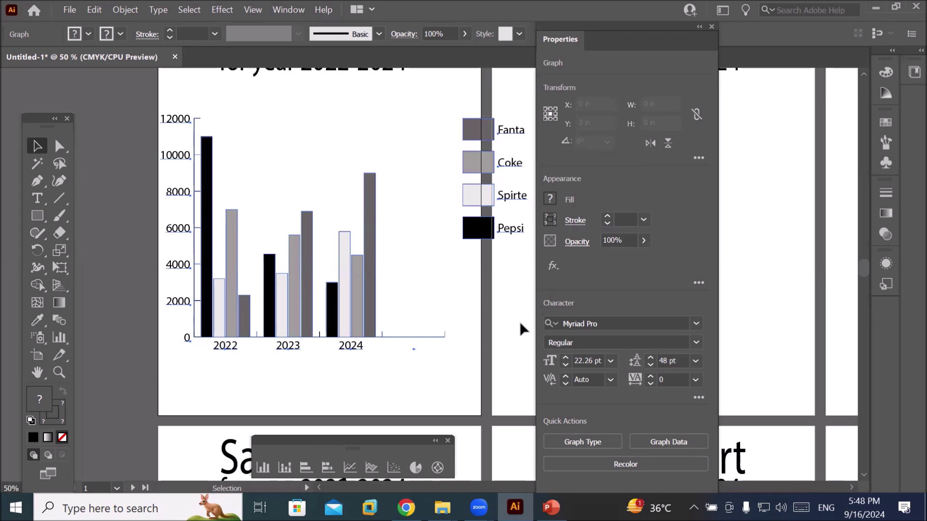
pyautogui.click(578, 442)
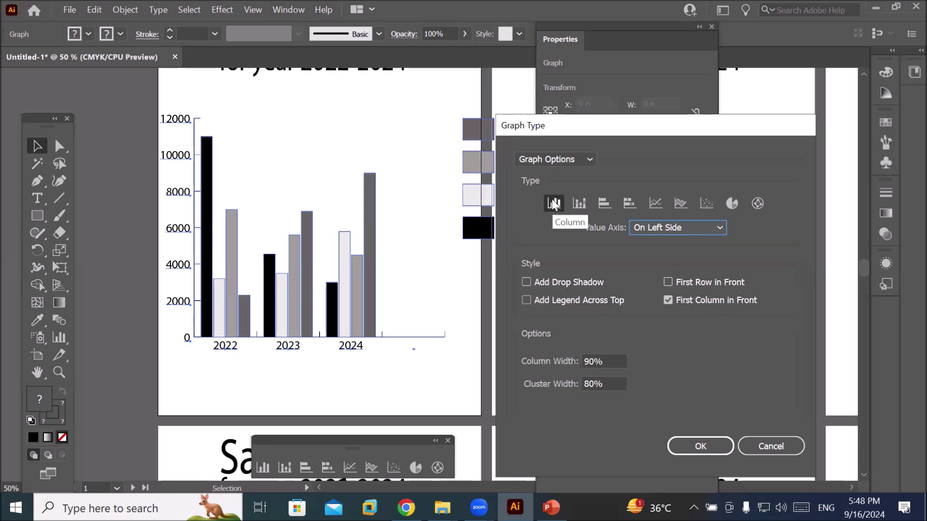
pyautogui.click(603, 205)
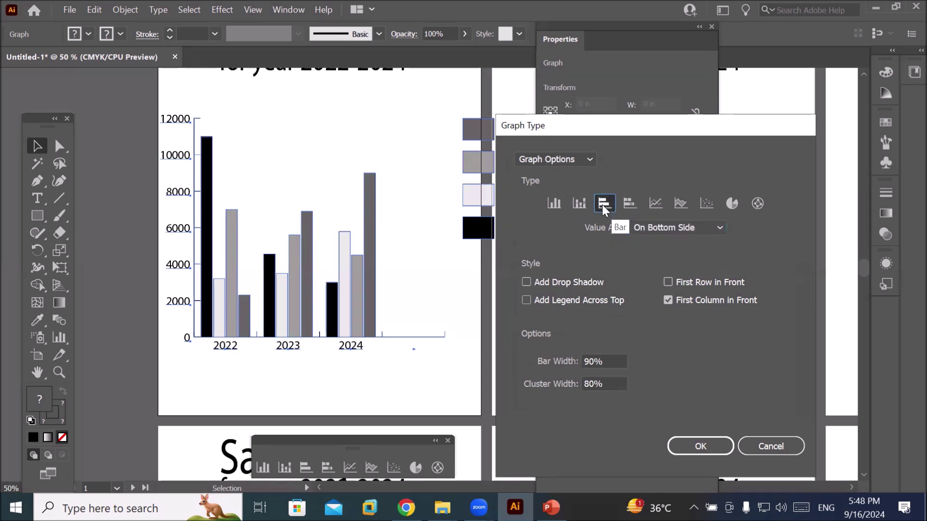
pyautogui.click(697, 452)
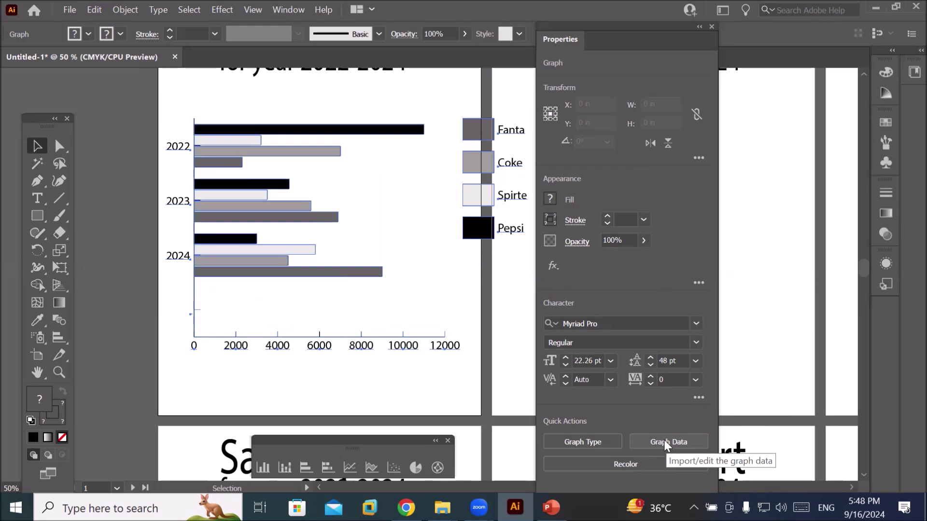
# - Change the sales graph's type to Line
pyautogui.click(565, 446)
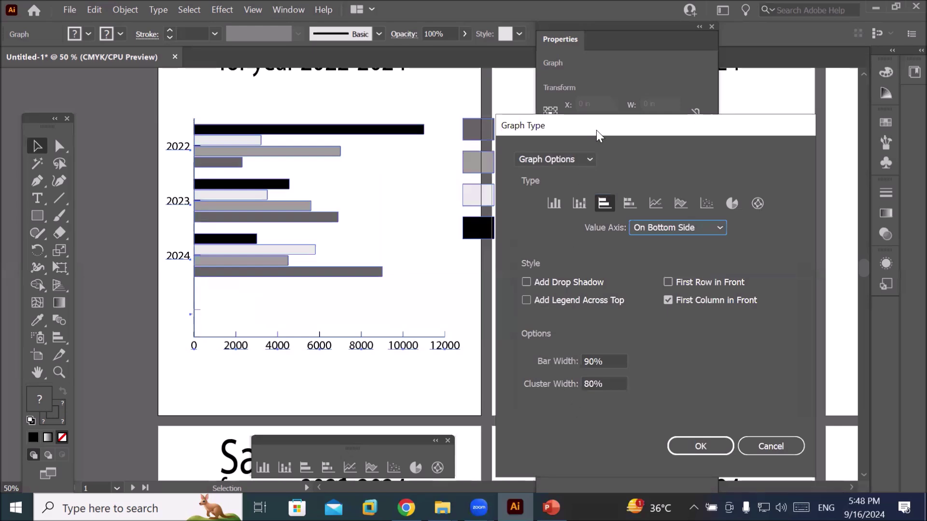
pyautogui.moveTo(597, 131); pyautogui.dragTo(570, 118)
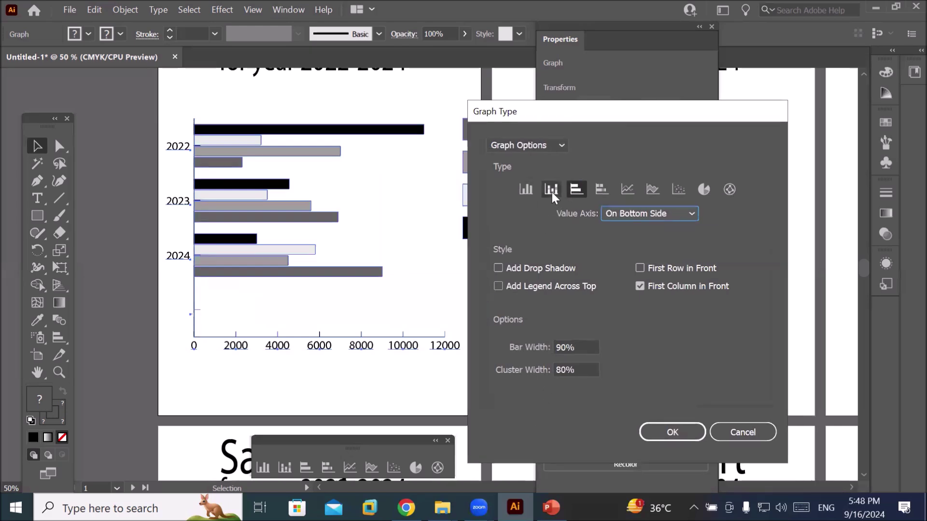
pyautogui.click(628, 189)
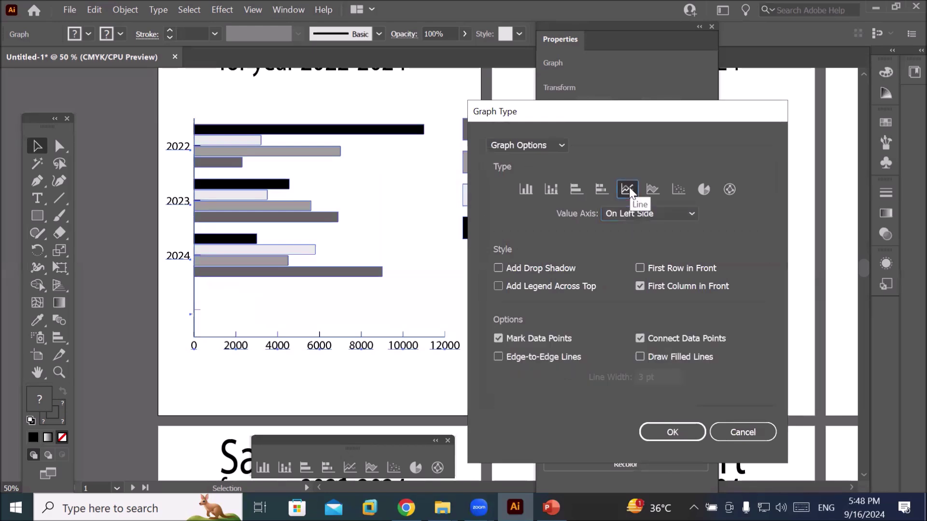
pyautogui.click(691, 432)
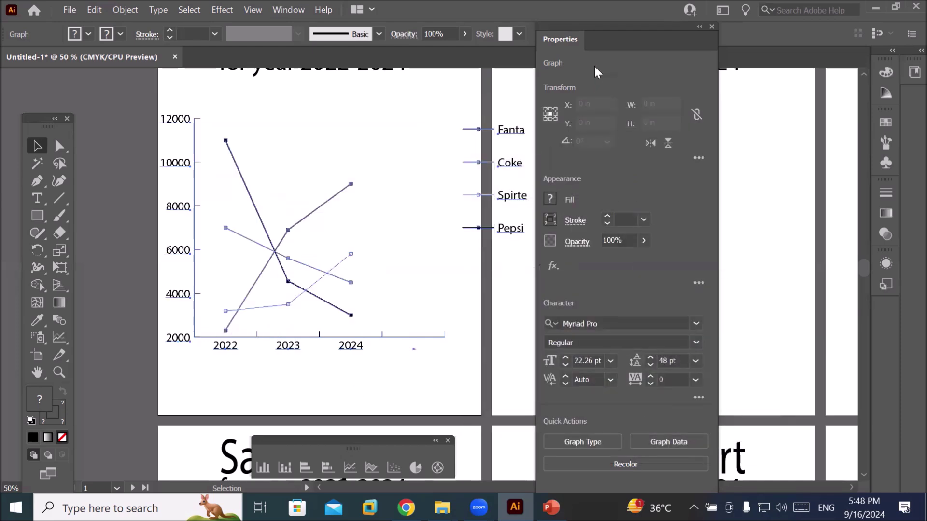
# - Move the Properties panel and the toolbar to either side of the line graph, and deselect the graph with Direct Selection active
pyautogui.moveTo(606, 43); pyautogui.dragTo(725, 86)
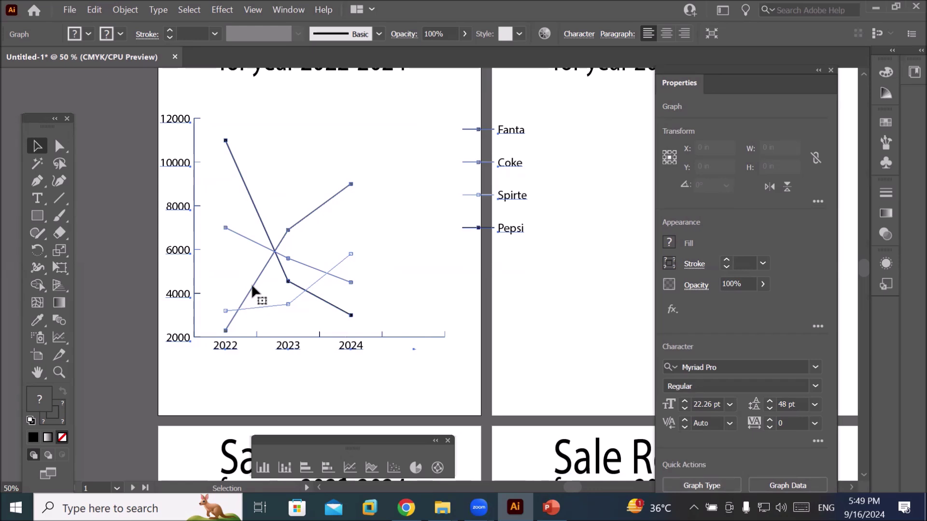
pyautogui.moveTo(32, 116); pyautogui.dragTo(78, 87)
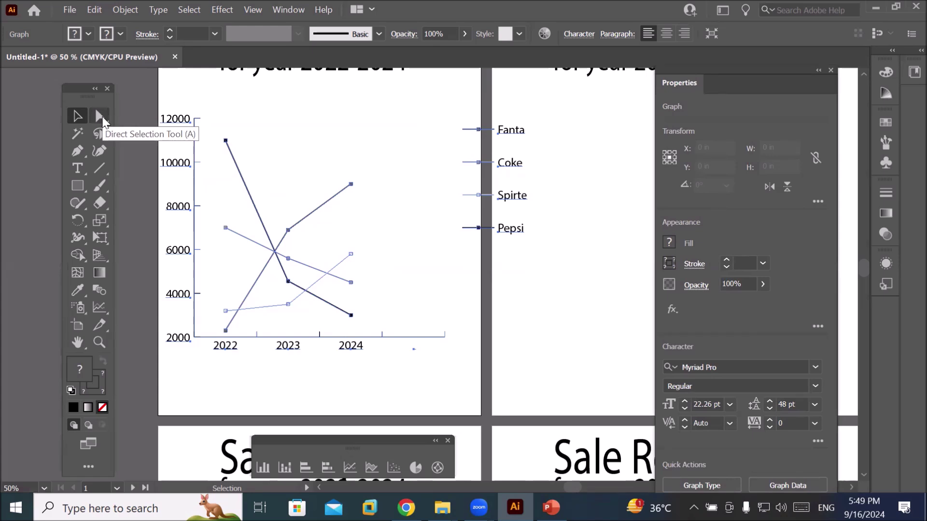
pyautogui.click(100, 117)
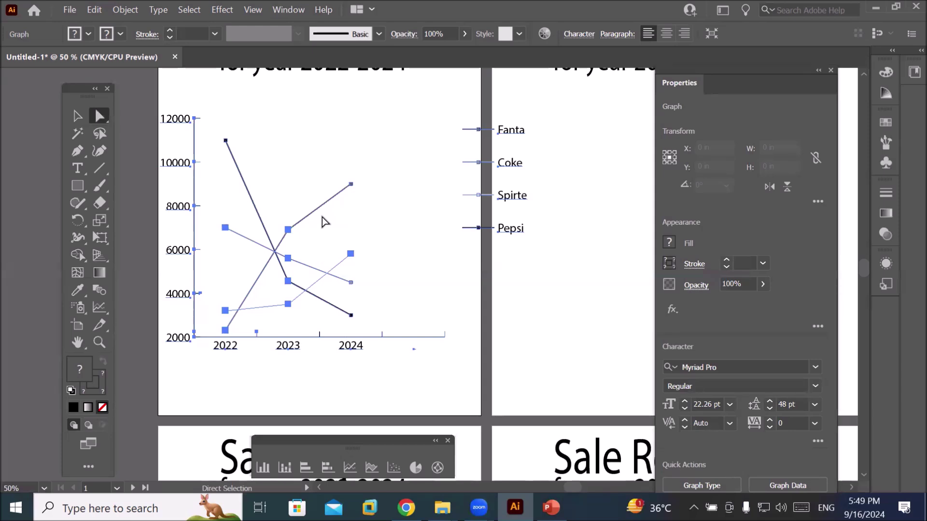
pyautogui.hotkey('ctrl', 'shift', 'a')
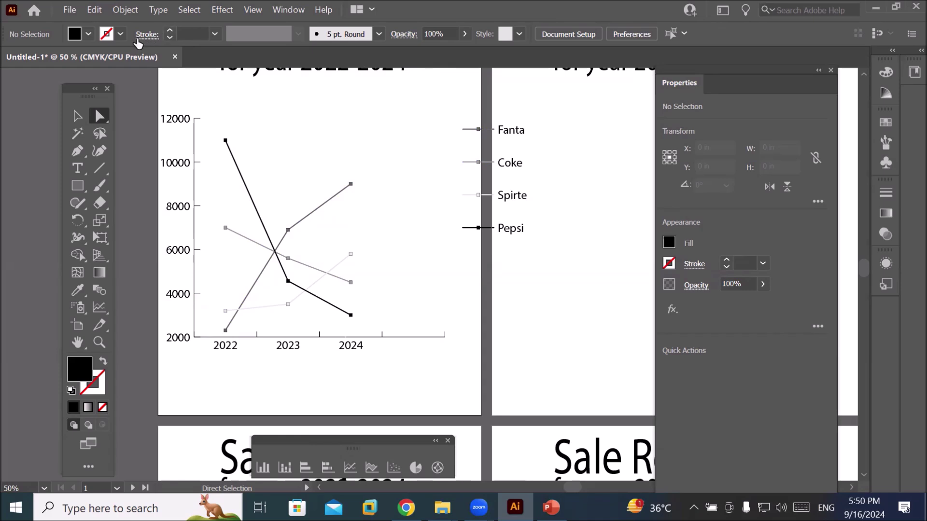
# - Try to thicken the graph lines by raising the stroke weight to 19 pt with no object selected
pyautogui.click(169, 31)
pyautogui.click(169, 31)
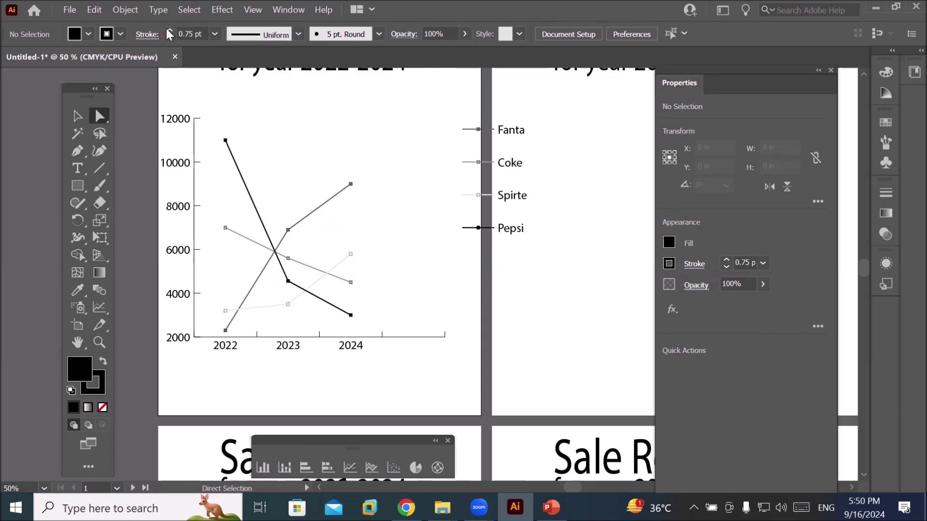
pyautogui.click(169, 31)
pyautogui.click(169, 31)
pyautogui.click(169, 31)
pyautogui.click(169, 30)
pyautogui.click(169, 31)
pyautogui.click(169, 31)
pyautogui.click(169, 30)
pyautogui.click(169, 30)
pyautogui.click(169, 31)
pyautogui.click(169, 31)
pyautogui.click(169, 30)
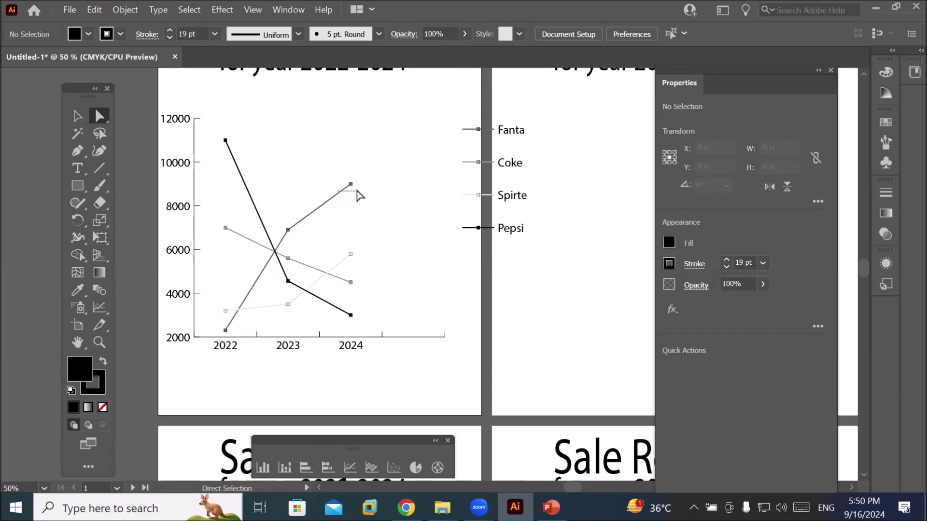
# - Select the Fanta line segment between 2023 and 2024 and set its stroke weight to 10 pt
pyautogui.click(353, 189)
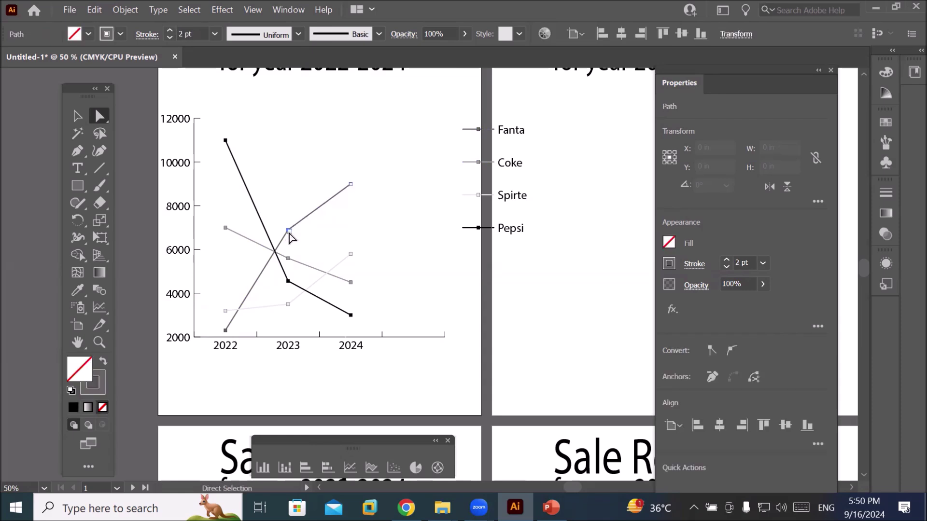
pyautogui.click(289, 231)
pyautogui.click(169, 29)
pyautogui.click(169, 29)
pyautogui.click(170, 29)
pyautogui.click(170, 29)
pyautogui.click(170, 29)
pyautogui.click(170, 29)
pyautogui.click(170, 29)
pyautogui.click(169, 29)
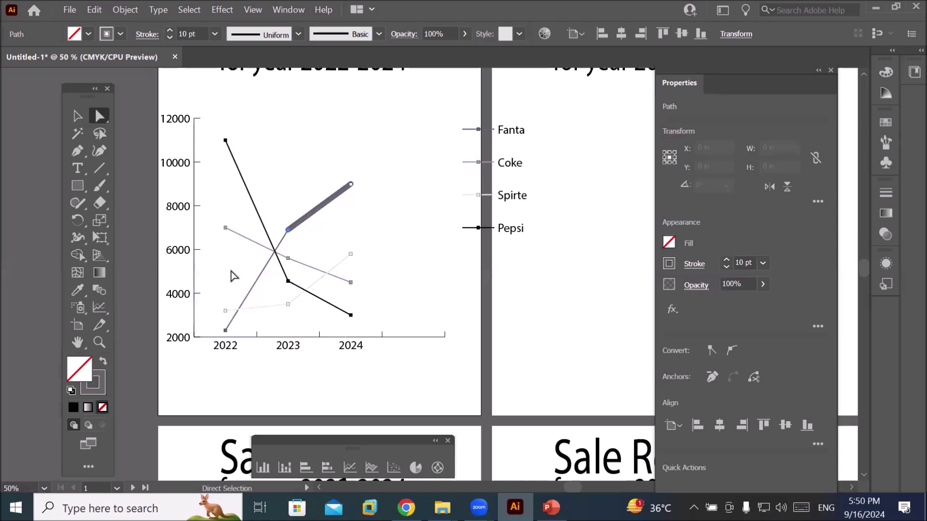
# - Set the stroke weight of Fanta's 2022 data point marker to 10 pt and deselect it
pyautogui.click(224, 330)
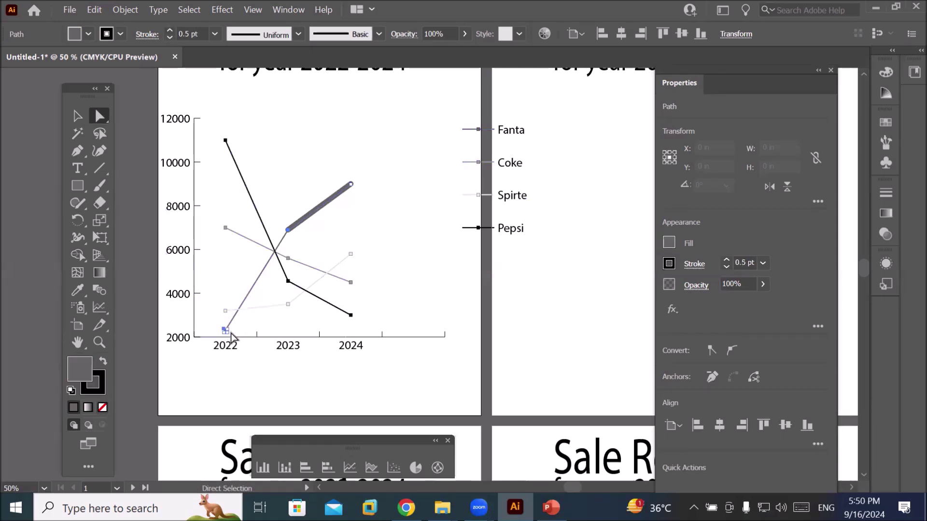
pyautogui.click(169, 30)
pyautogui.click(299, 223)
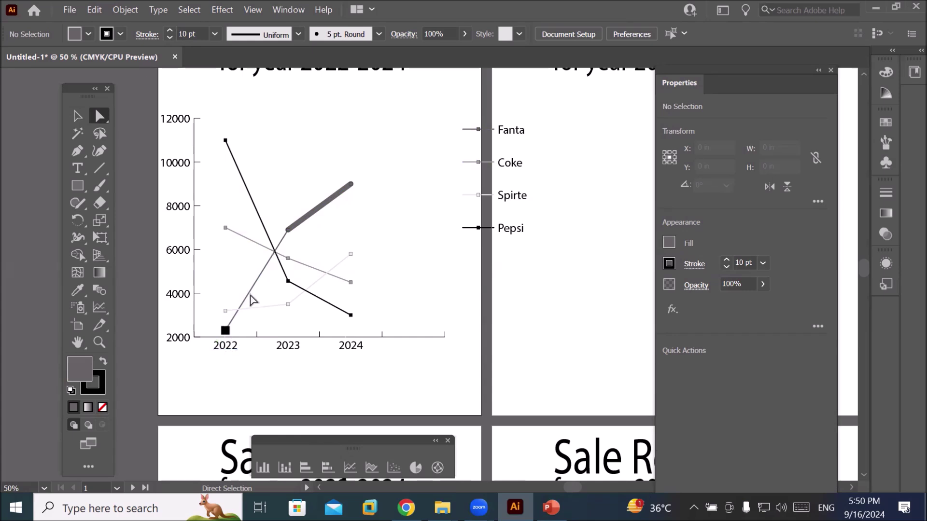
# - Select the Fanta line segment between 2022 and 2023 and set its stroke weight to 11 pt
pyautogui.click(226, 331)
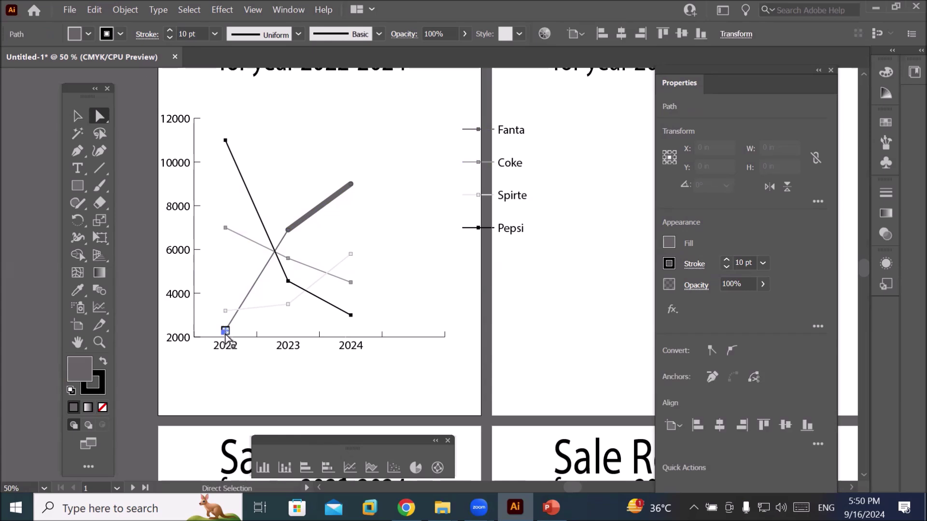
pyautogui.click(289, 232)
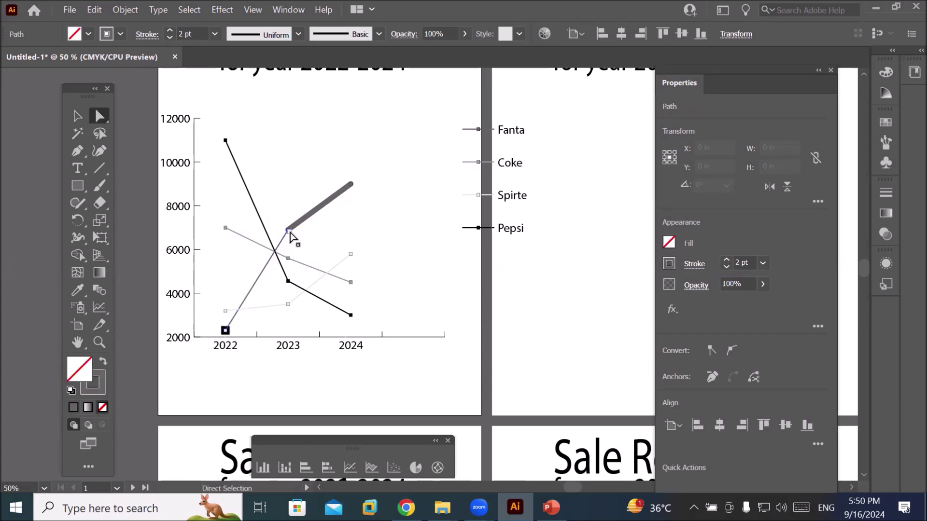
pyautogui.click(289, 233)
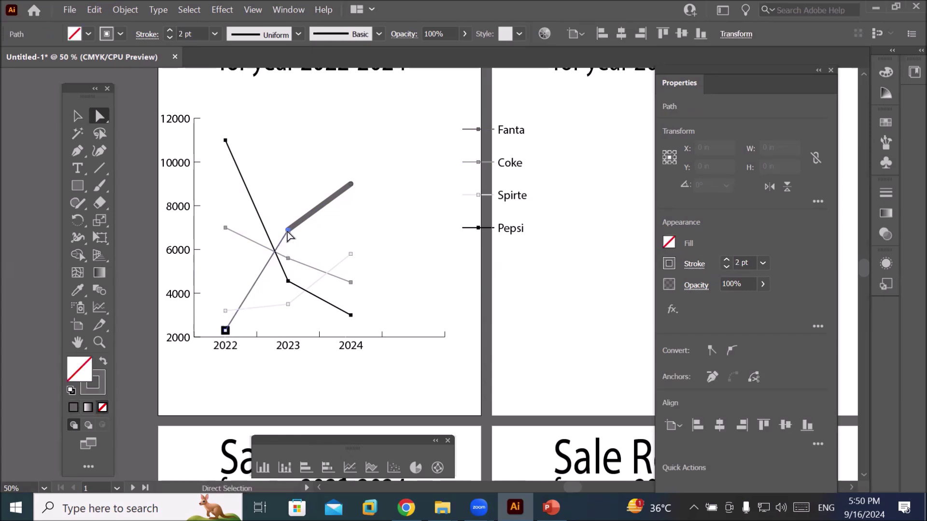
pyautogui.click(169, 30)
pyautogui.click(169, 30)
pyautogui.click(169, 30)
pyautogui.click(170, 30)
pyautogui.click(169, 30)
pyautogui.click(170, 30)
pyautogui.click(170, 30)
pyautogui.click(169, 30)
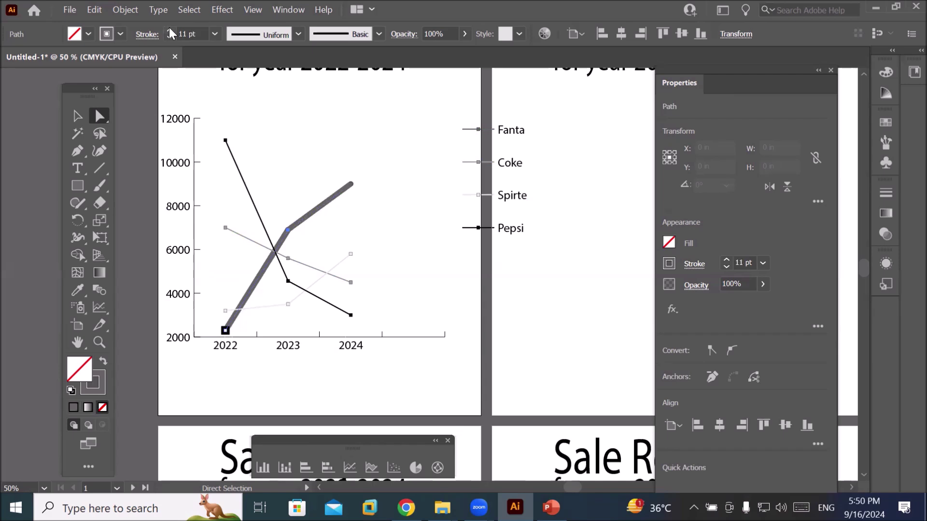
# - Try magenta, orange and yellow strokes on Fanta's 2022-2023 line segment, finishing with CMYK Red
pyautogui.click(120, 34)
pyautogui.click(99, 61)
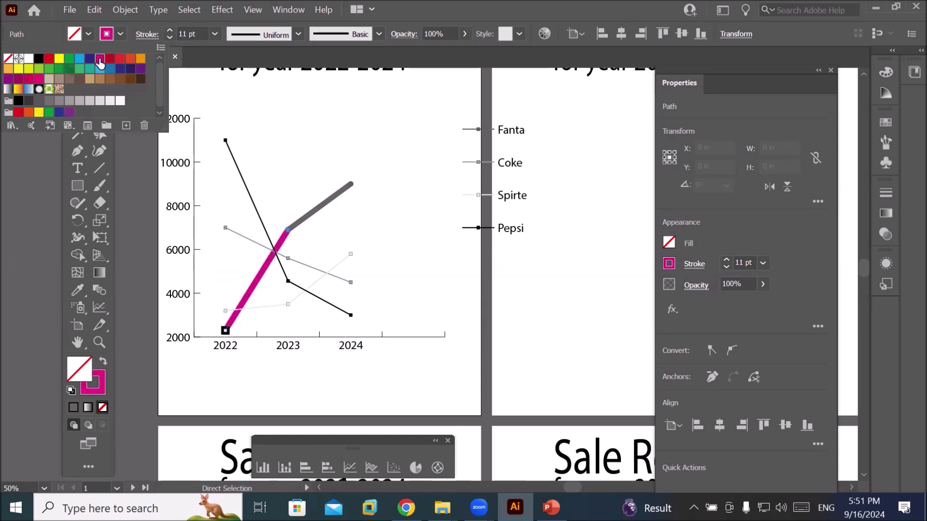
pyautogui.click(140, 61)
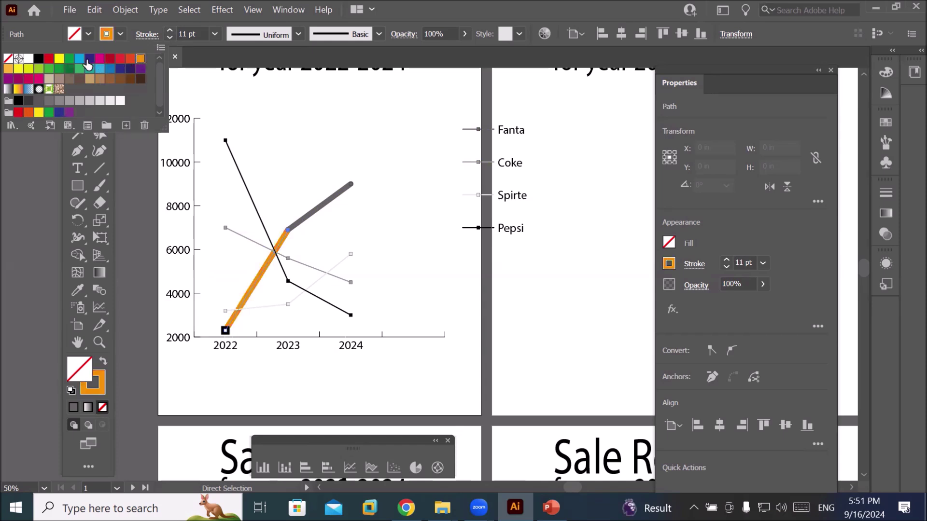
pyautogui.click(59, 59)
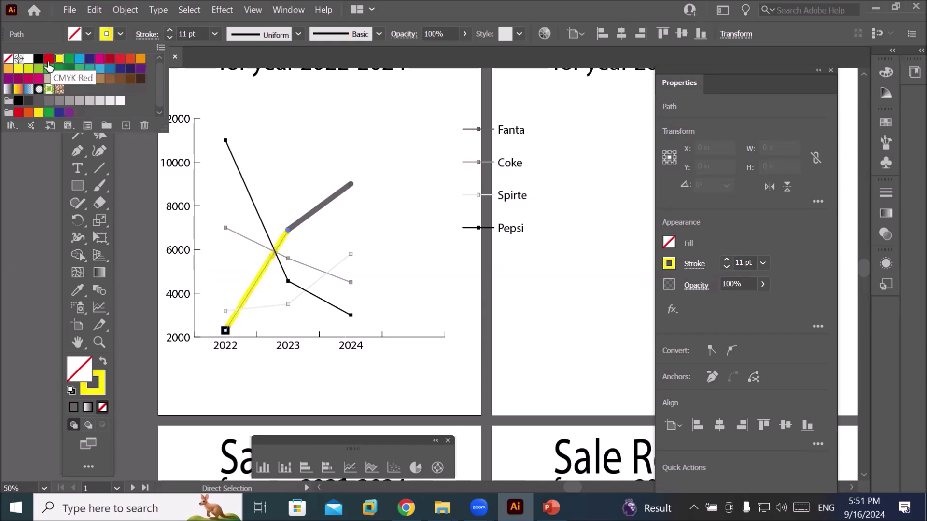
pyautogui.click(49, 66)
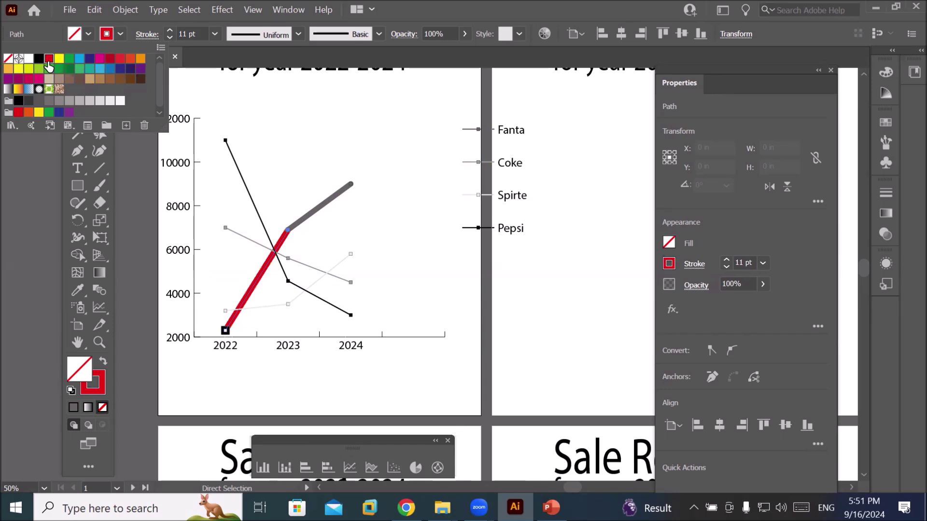
# - Select the Fanta line segment between 2023 and 2024 and give it a dark red stroke
pyautogui.click(352, 186)
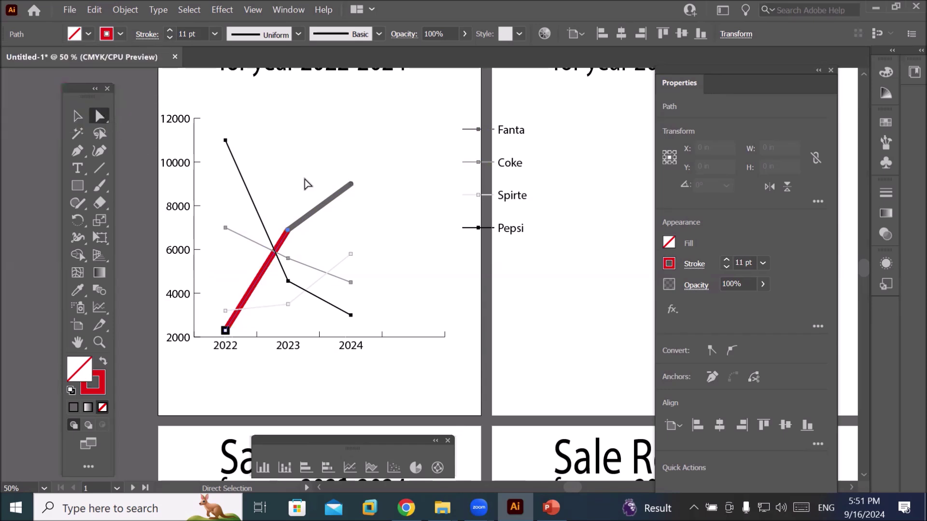
pyautogui.click(350, 188)
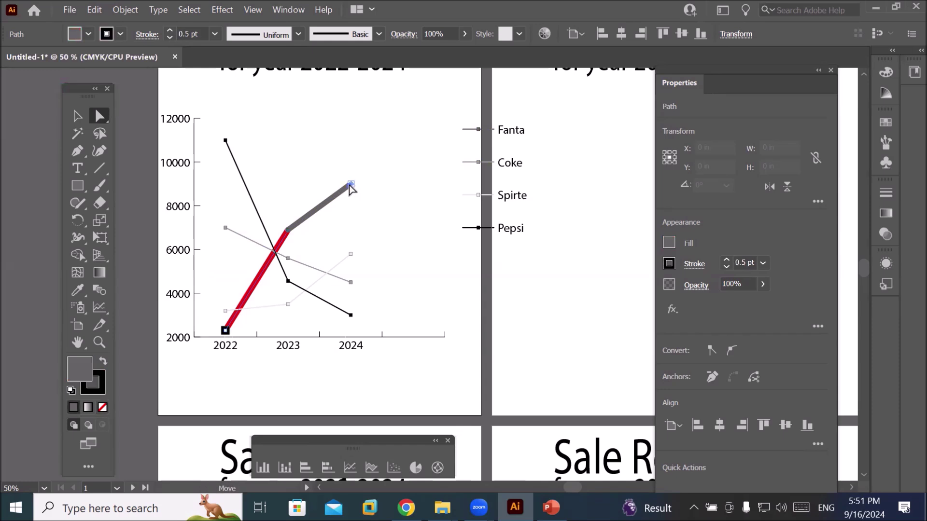
pyautogui.moveTo(308, 187); pyautogui.dragTo(358, 209)
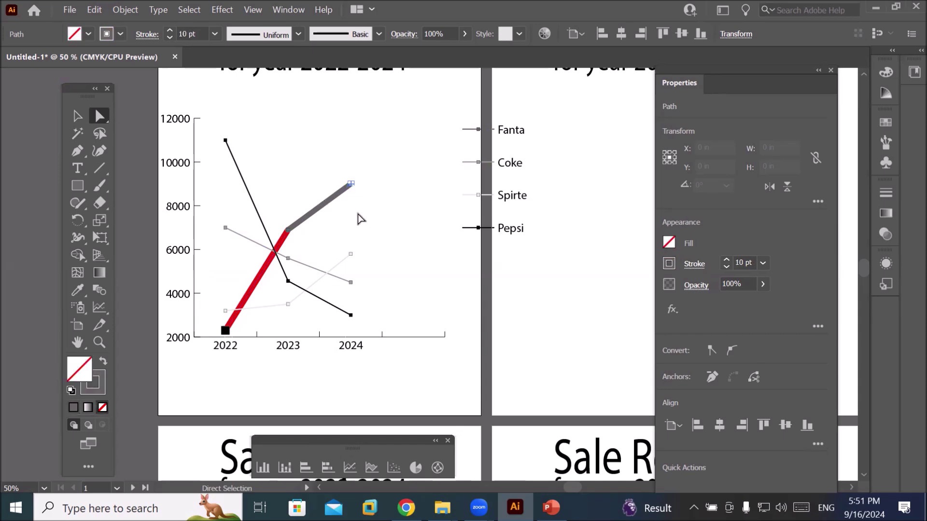
pyautogui.click(120, 35)
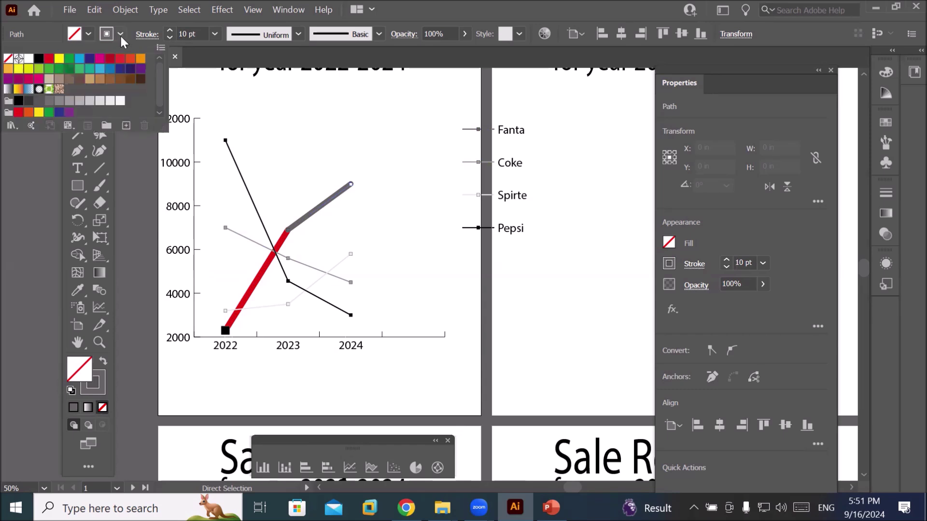
pyautogui.click(110, 60)
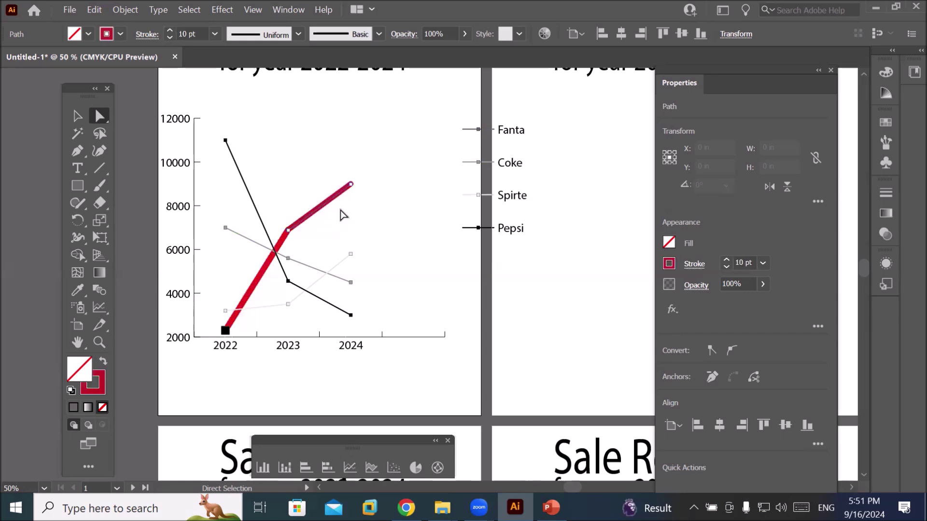
# - Give the Pepsi legend line a dark red stroke with a weight of 9 pt and deselect it
pyautogui.click(473, 230)
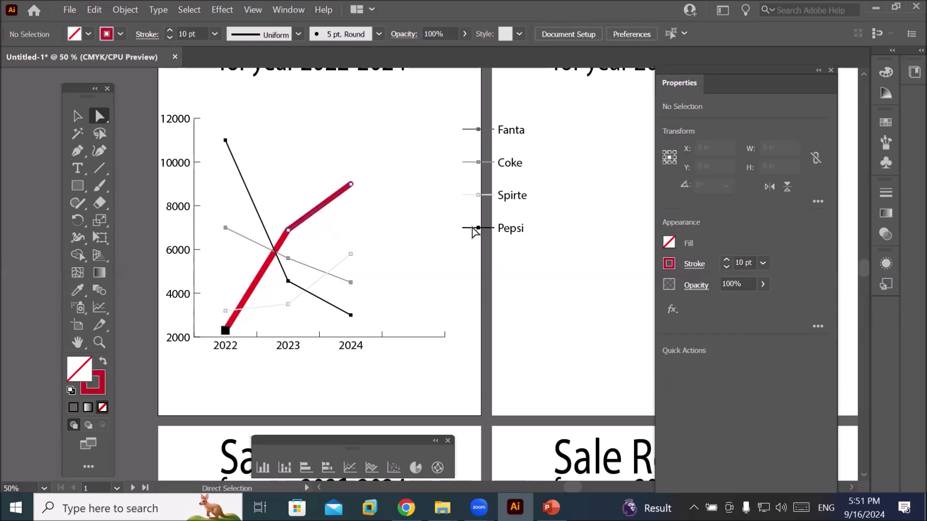
pyautogui.click(476, 229)
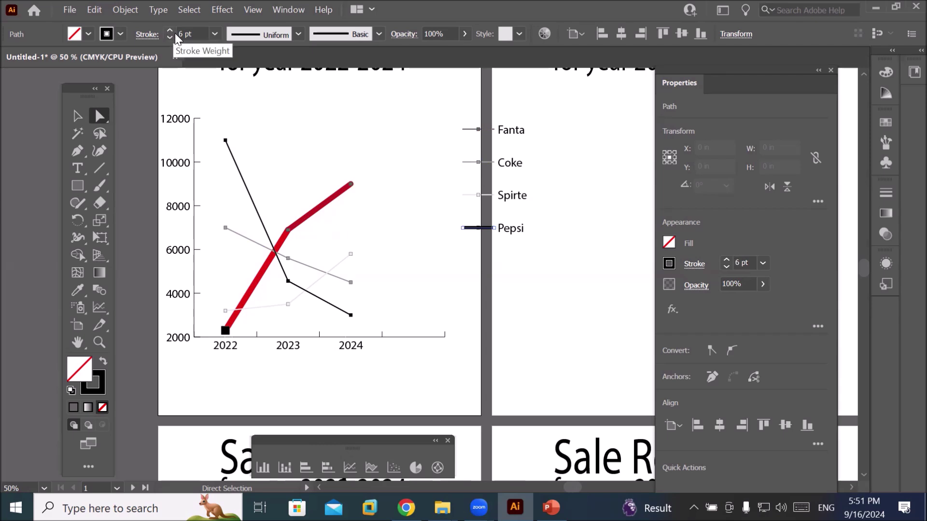
pyautogui.click(121, 37)
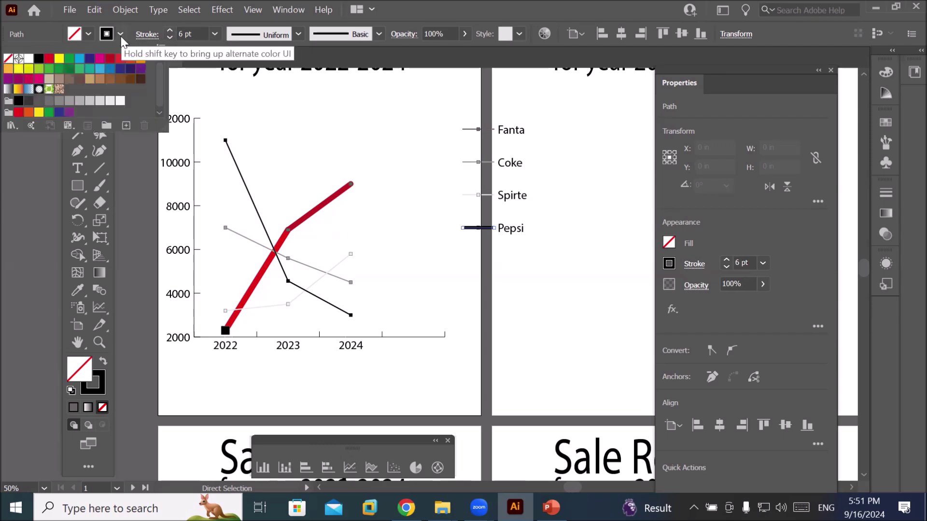
pyautogui.click(110, 59)
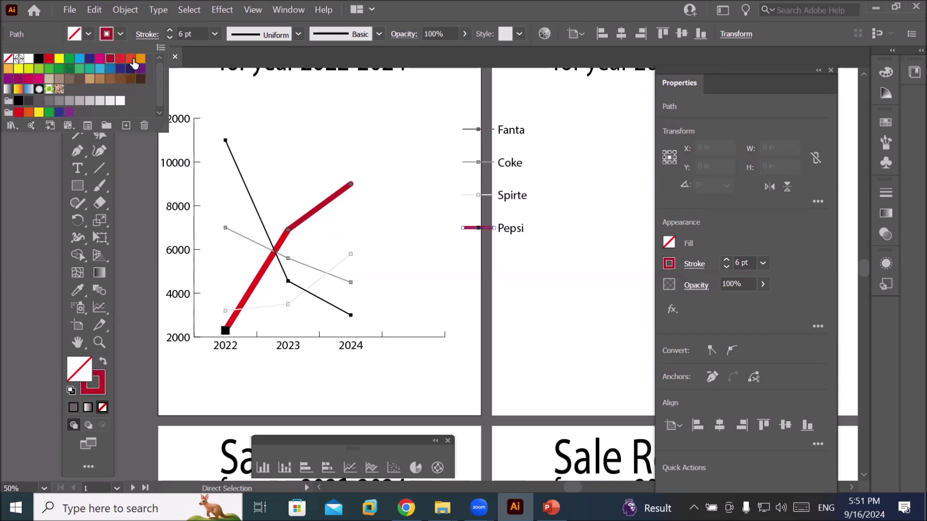
pyautogui.click(170, 31)
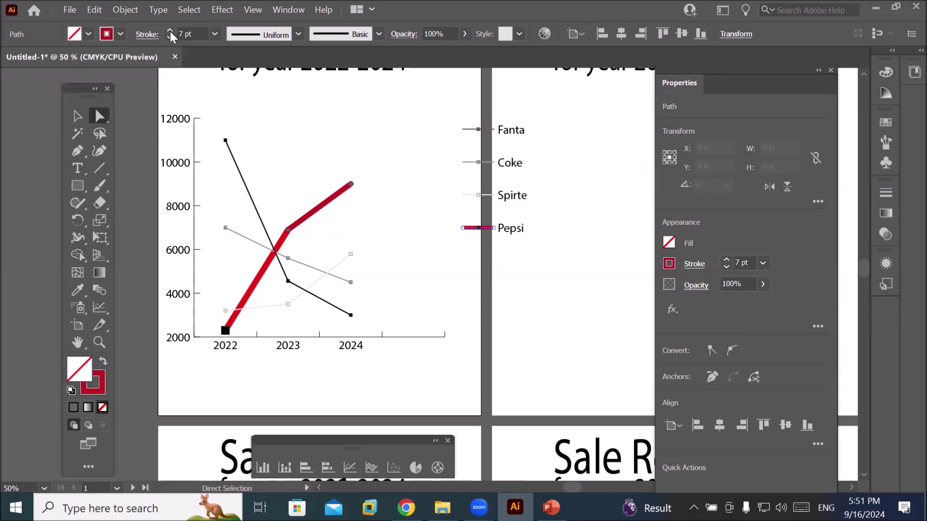
pyautogui.click(416, 297)
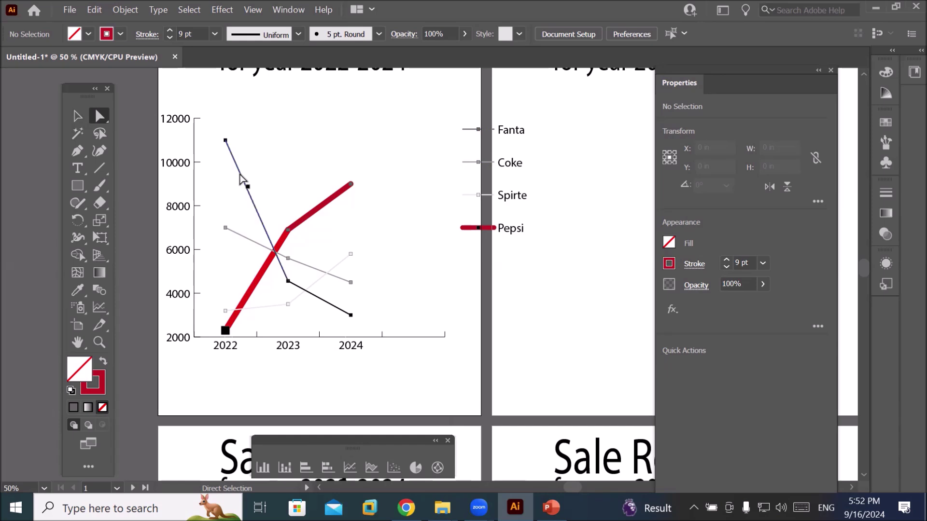
# - Select the whole line graph and change its graph type to a column graph
pyautogui.click(78, 116)
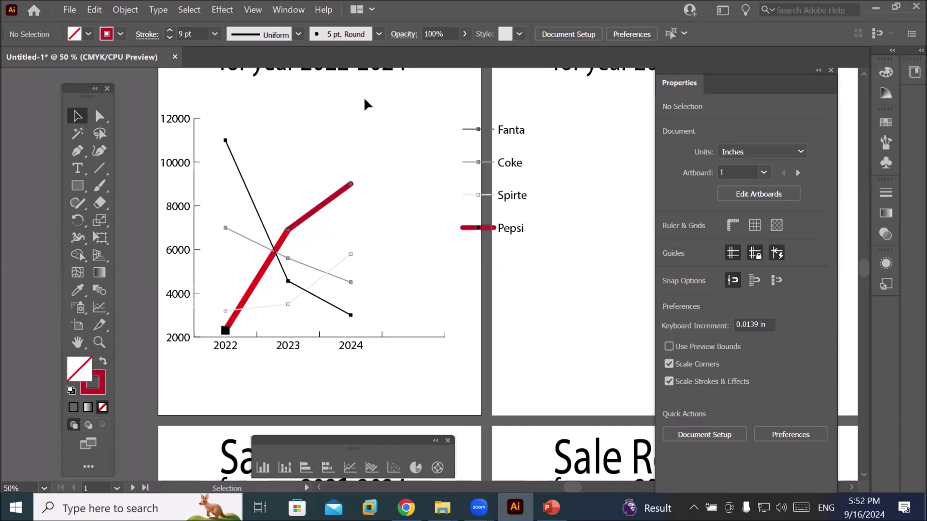
pyautogui.click(570, 342)
pyautogui.click(360, 395)
pyautogui.click(179, 435)
pyautogui.click(212, 383)
pyautogui.moveTo(154, 90); pyautogui.dragTo(528, 375)
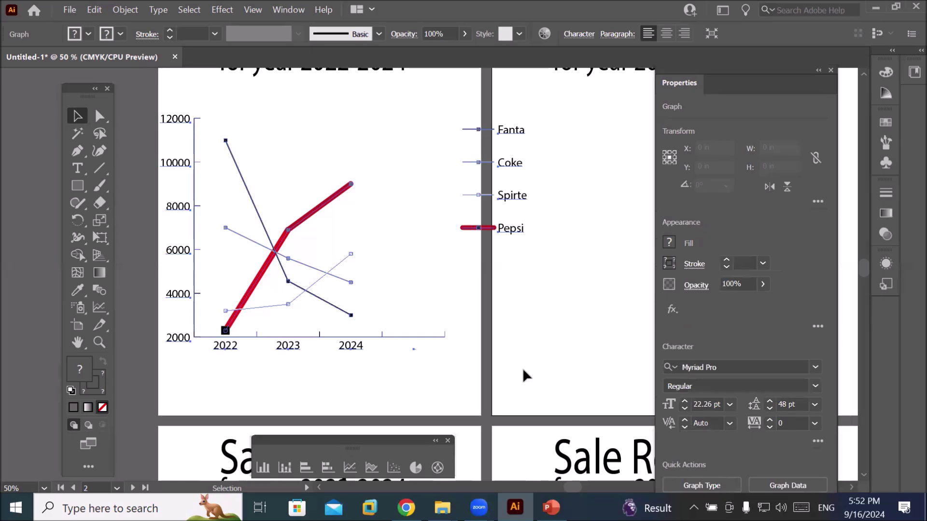
pyautogui.moveTo(691, 85); pyautogui.dragTo(673, 47)
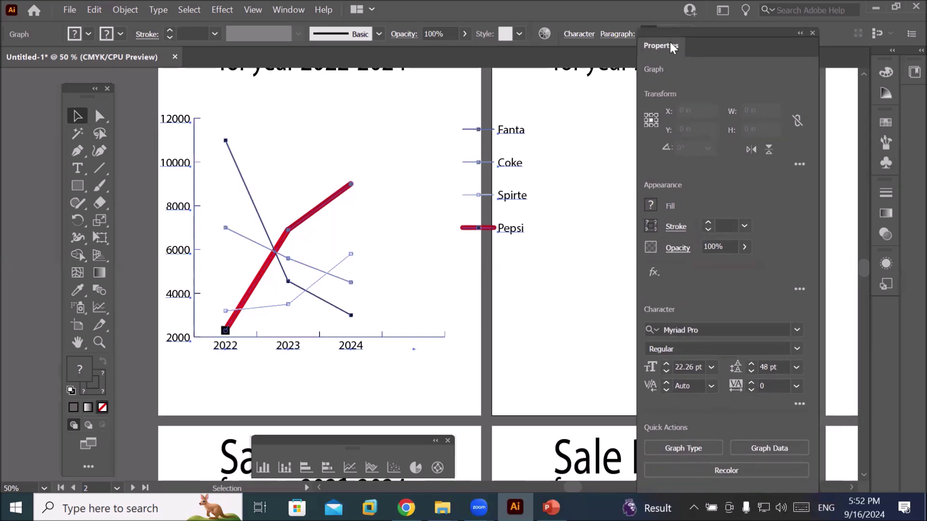
pyautogui.click(682, 448)
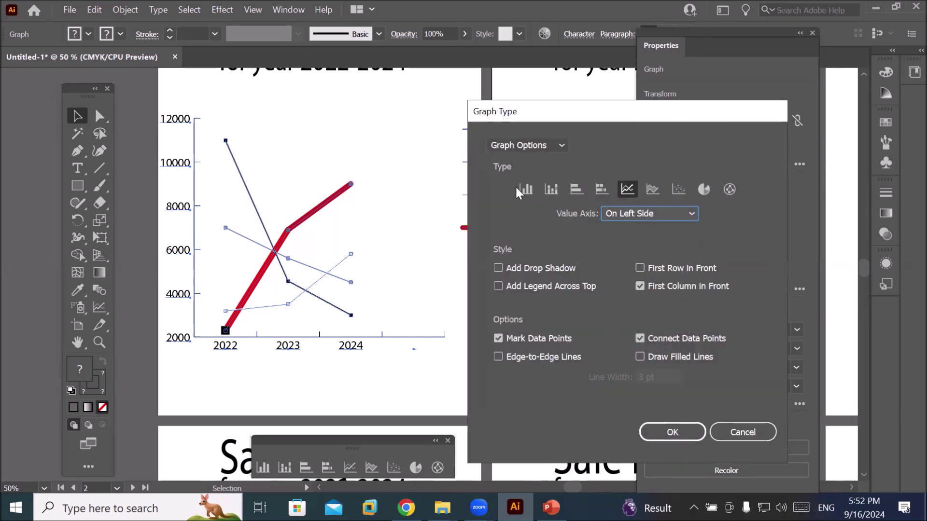
pyautogui.click(526, 189)
pyautogui.click(674, 432)
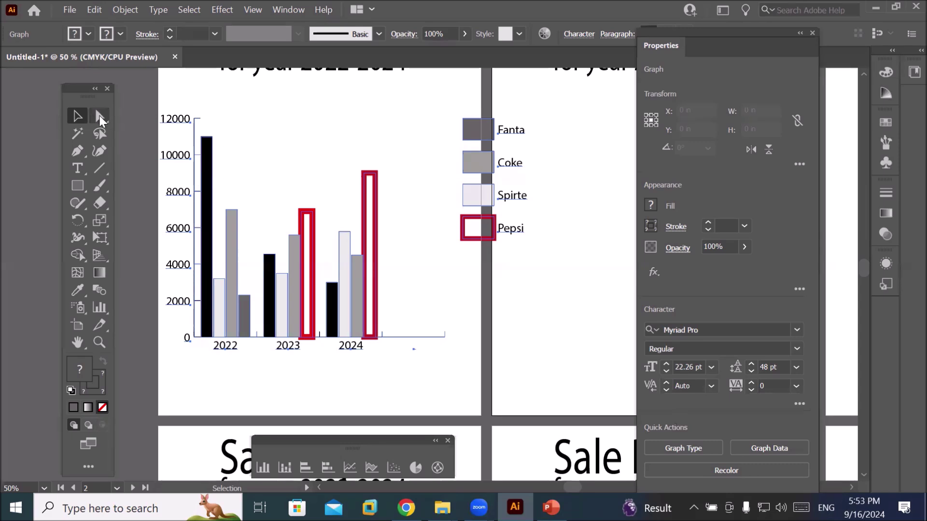
pyautogui.click(99, 118)
pyautogui.click(211, 152)
pyautogui.click(210, 152)
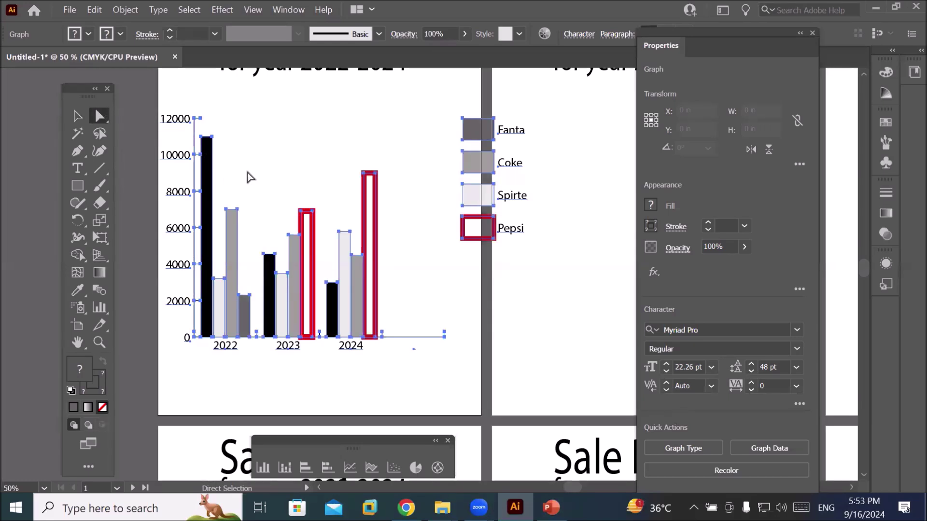
pyautogui.keyDown('shift'); pyautogui.click(476, 133); pyautogui.keyUp('shift')
pyautogui.keyDown('shift'); pyautogui.click(475, 169); pyautogui.keyUp('shift')
pyautogui.keyDown('shift'); pyautogui.click(472, 196); pyautogui.keyUp('shift')
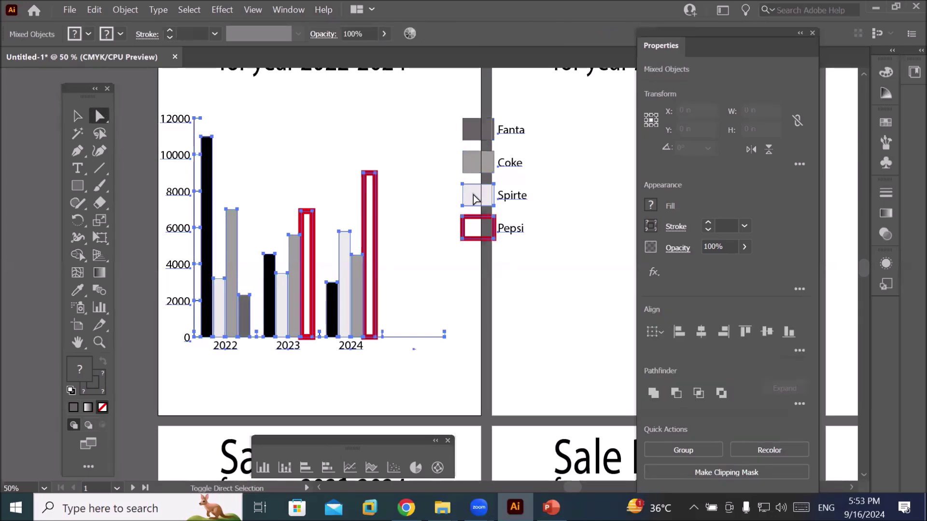
pyautogui.keyDown('shift'); pyautogui.click(462, 229); pyautogui.keyUp('shift')
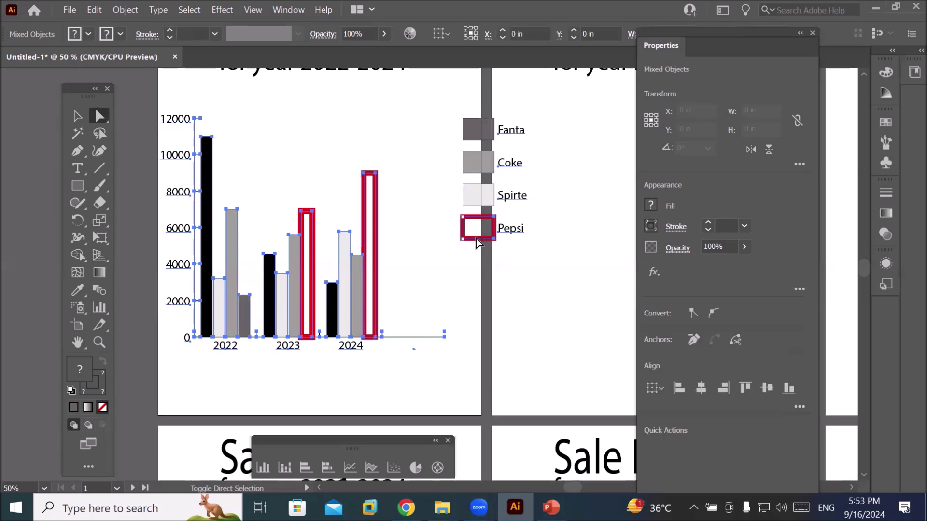
pyautogui.moveTo(438, 212); pyautogui.dragTo(524, 264)
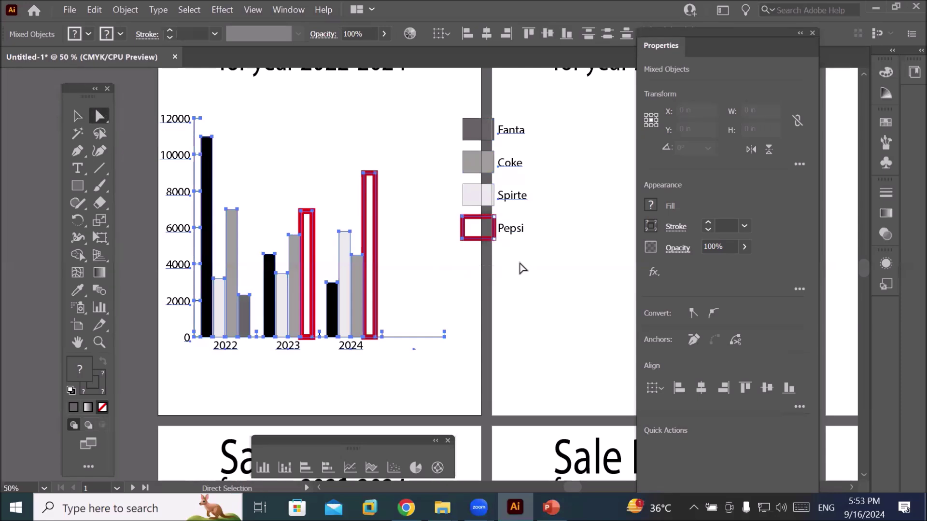
pyautogui.click(450, 268)
pyautogui.click(544, 299)
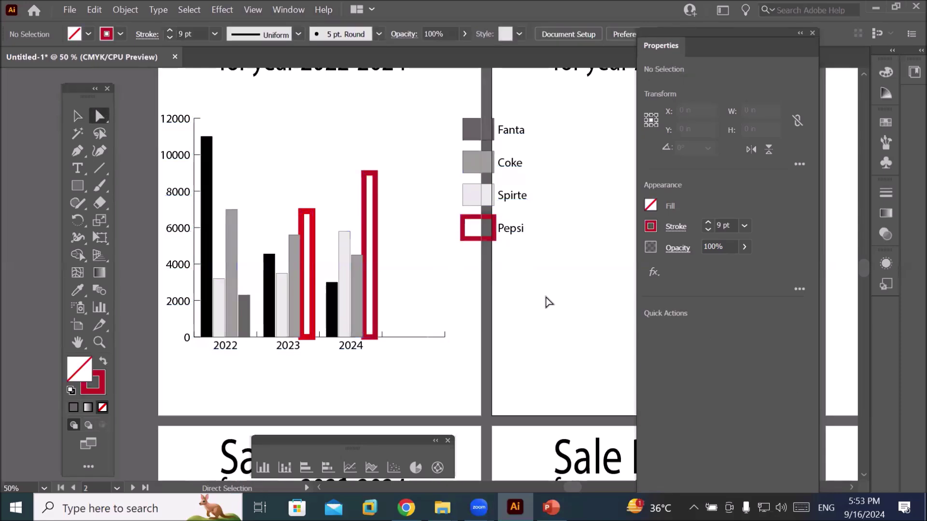
# - Select the three black Pepsi columns for 2022, 2023 and 2024 individually and fill them with green after trying CMYK Red
pyautogui.click(206, 149)
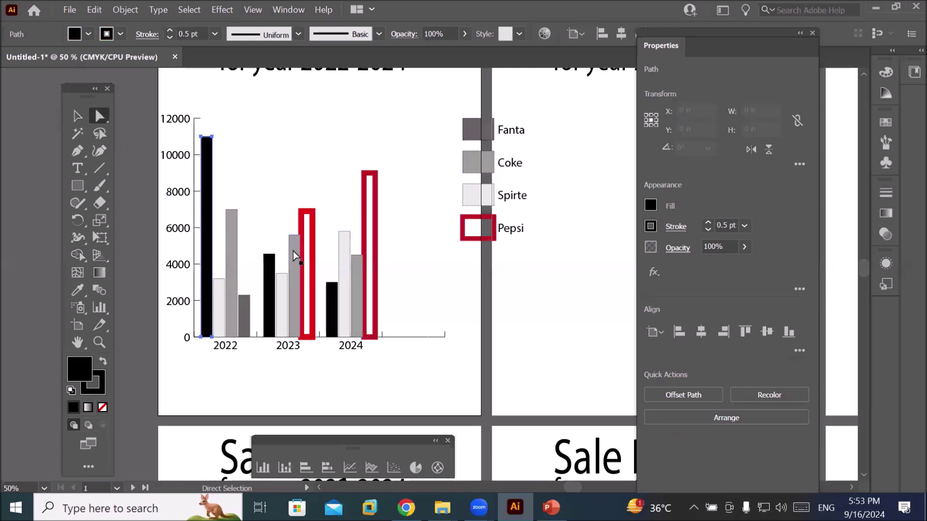
pyautogui.keyDown('shift'); pyautogui.click(269, 269); pyautogui.keyUp('shift')
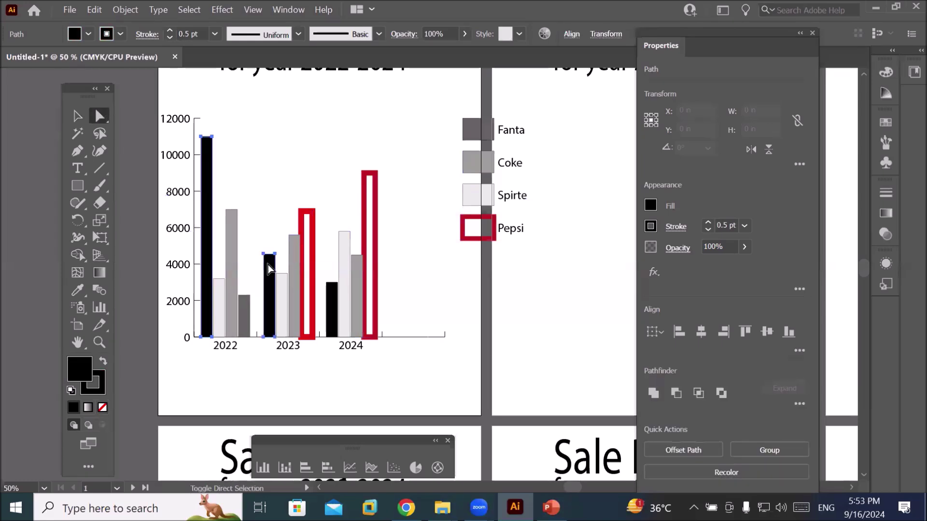
pyautogui.keyDown('shift'); pyautogui.click(332, 297); pyautogui.keyUp('shift')
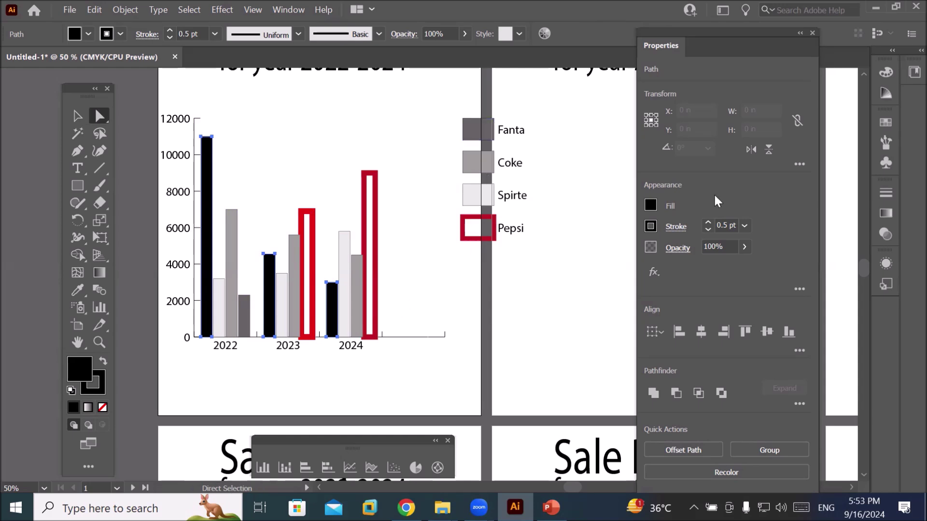
pyautogui.click(652, 206)
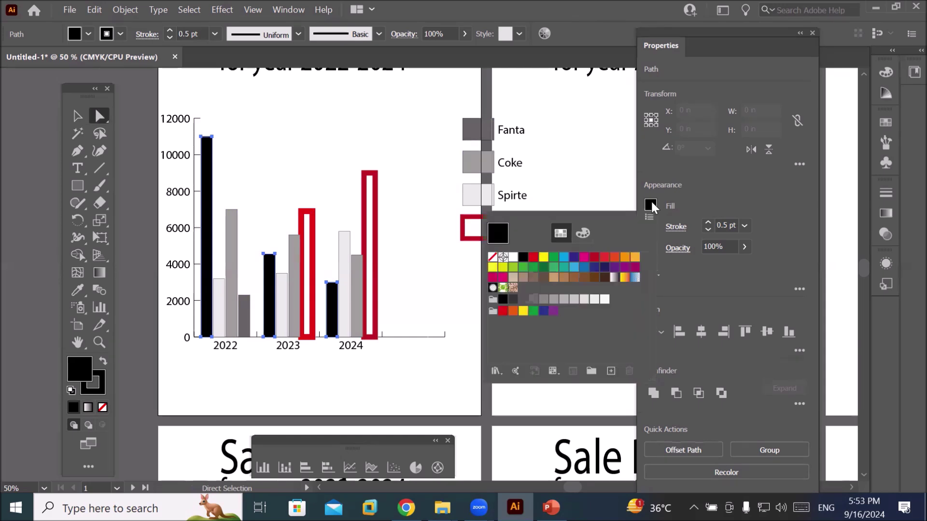
pyautogui.click(534, 258)
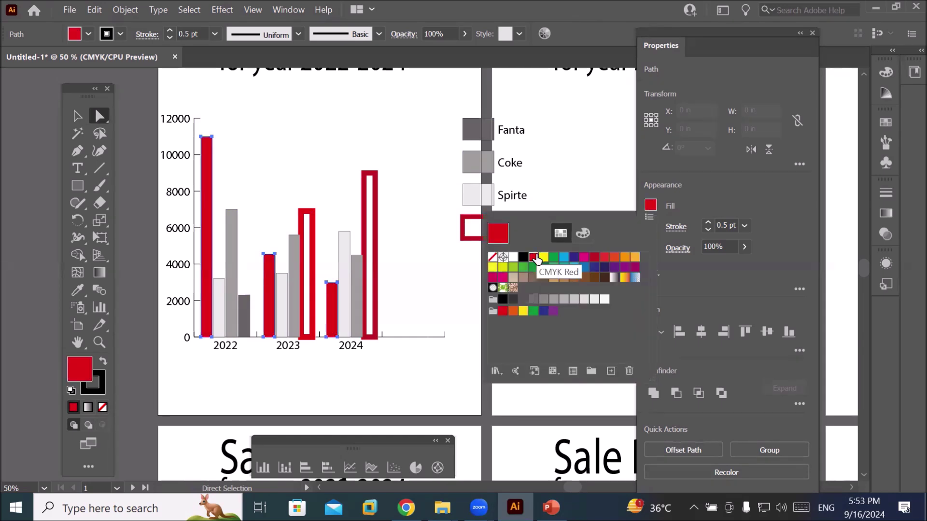
pyautogui.click(554, 257)
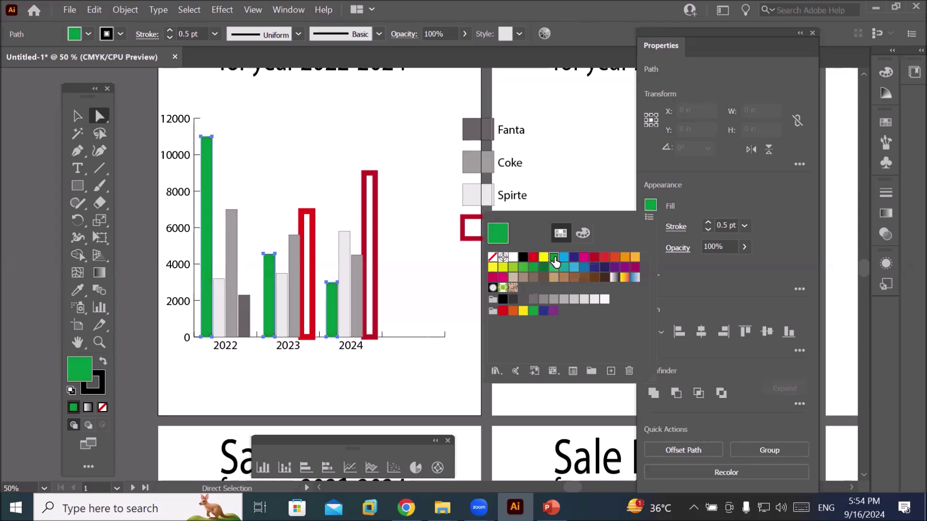
# - Fill the selected first columns of 2022, 2023 and 2024 with light orange after trying blue and darker orange
pyautogui.click(573, 259)
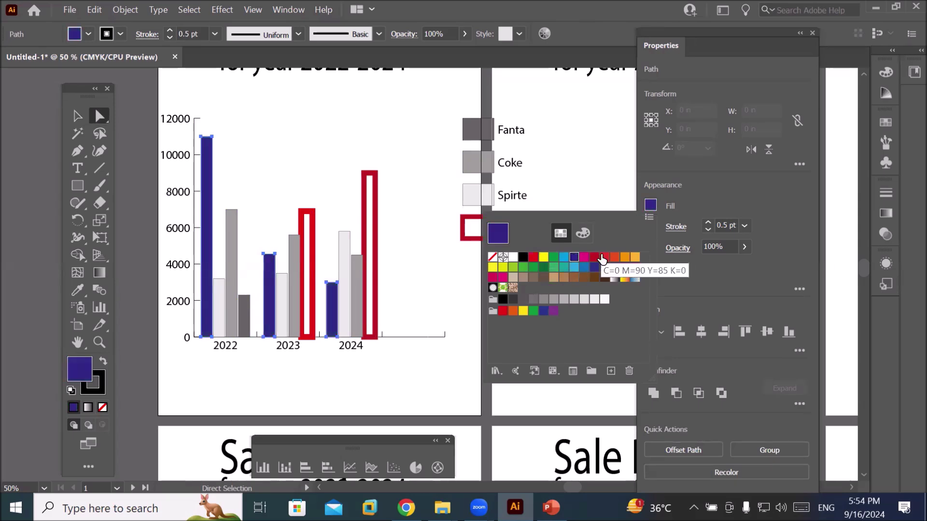
pyautogui.click(625, 257)
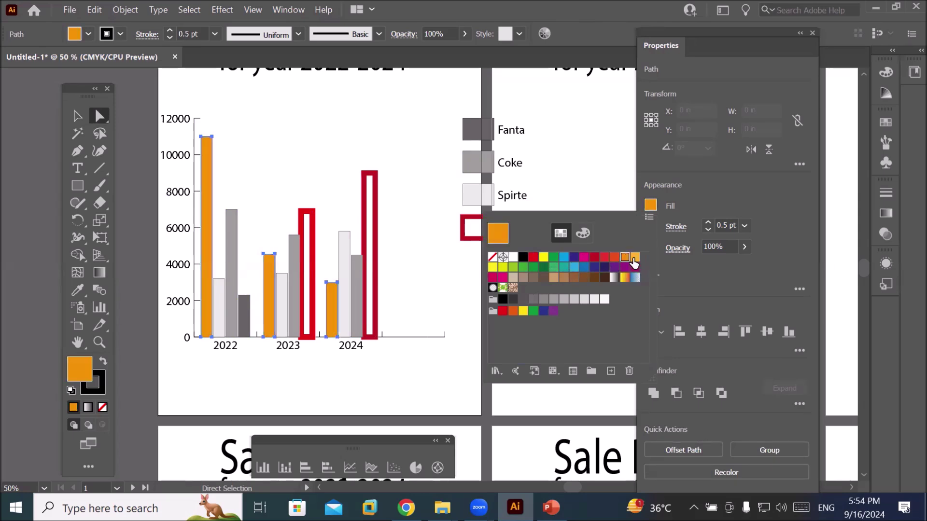
pyautogui.click(636, 258)
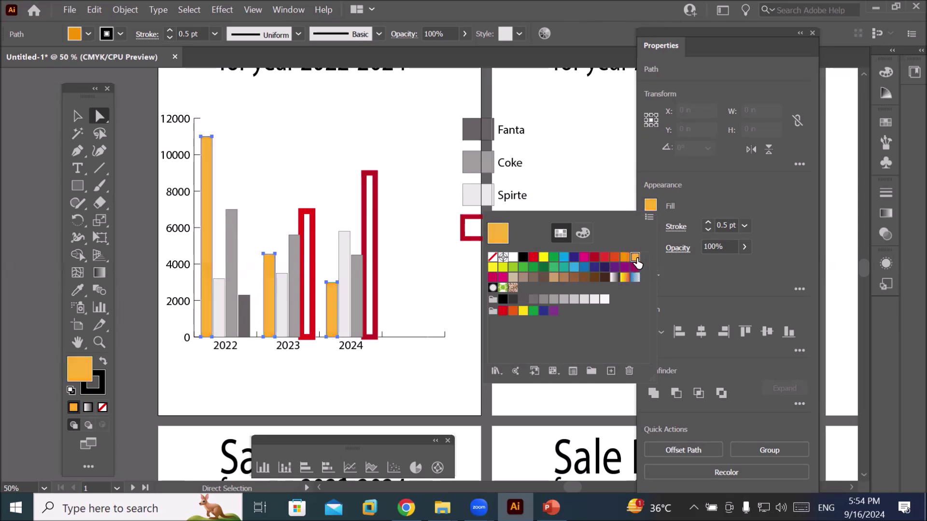
pyautogui.click(405, 382)
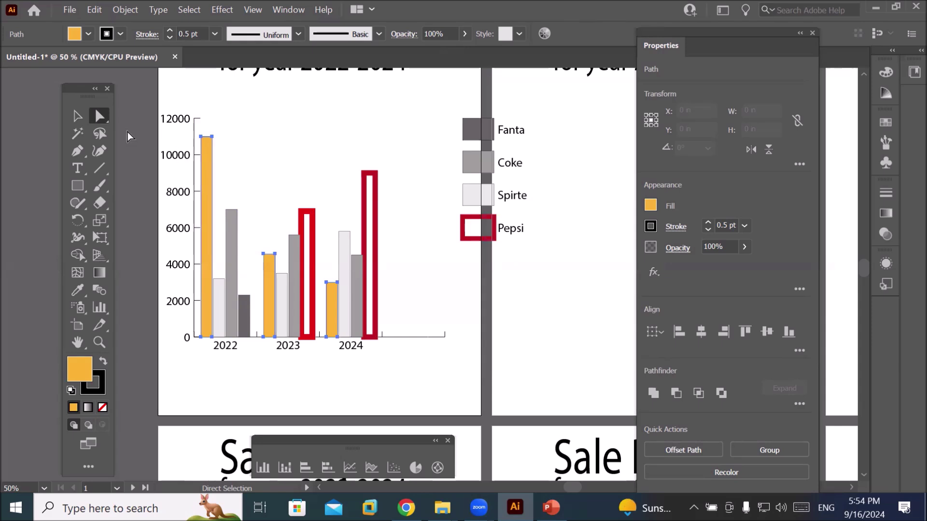
# - Try to move the graph legend toward the columns and undo the change to the Pepsi swatch
pyautogui.moveTo(446, 106); pyautogui.dragTo(565, 301)
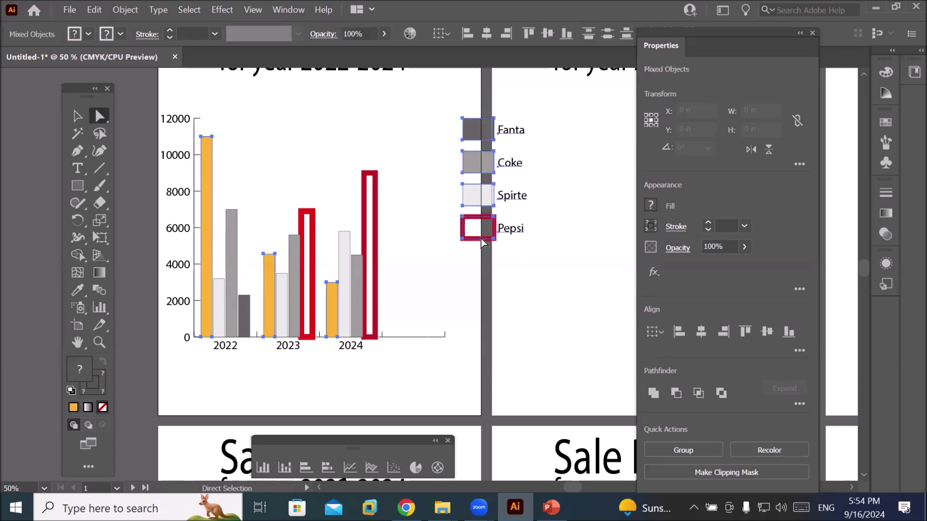
pyautogui.click(473, 225)
pyautogui.moveTo(469, 216); pyautogui.dragTo(428, 231)
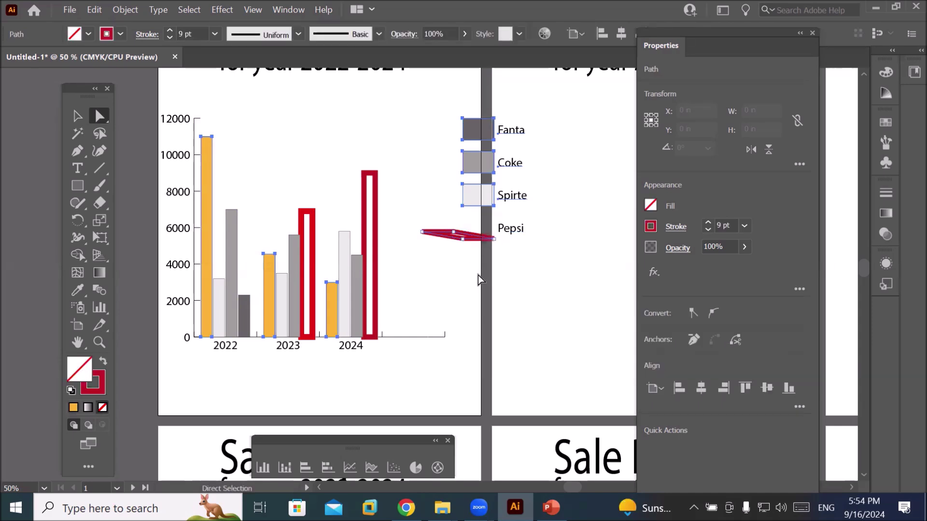
pyautogui.hotkey('ctrl', 'z')
# - Move the whole column graph with its legend slightly right and down on the artboard
pyautogui.click(78, 116)
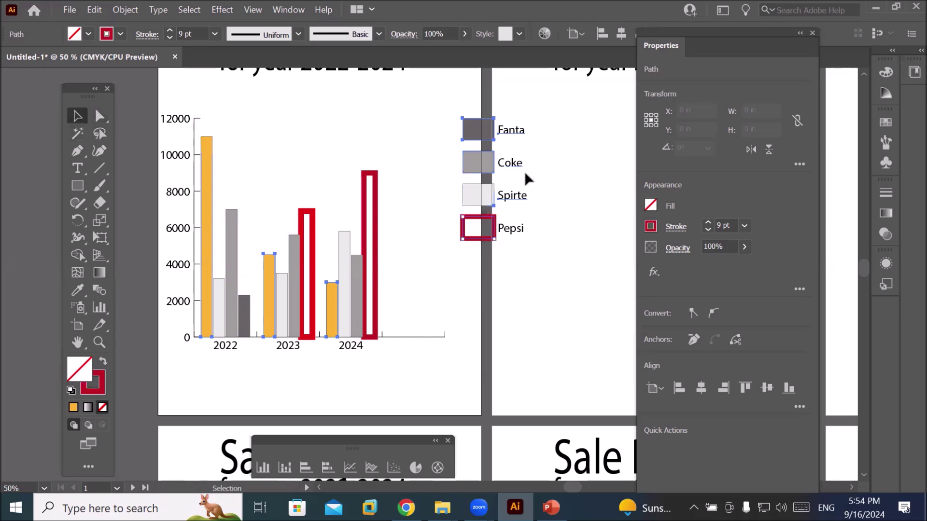
pyautogui.moveTo(485, 207); pyautogui.dragTo(539, 270)
pyautogui.moveTo(471, 196)
pyautogui.mouseDown()
pyautogui.moveTo(424, 193)
pyautogui.moveTo(483, 205)
pyautogui.mouseUp()
# - Lasso only the legend swatches and labels, move them beside the 2024 columns within the first artboard, and deselect
pyautogui.click(100, 115)
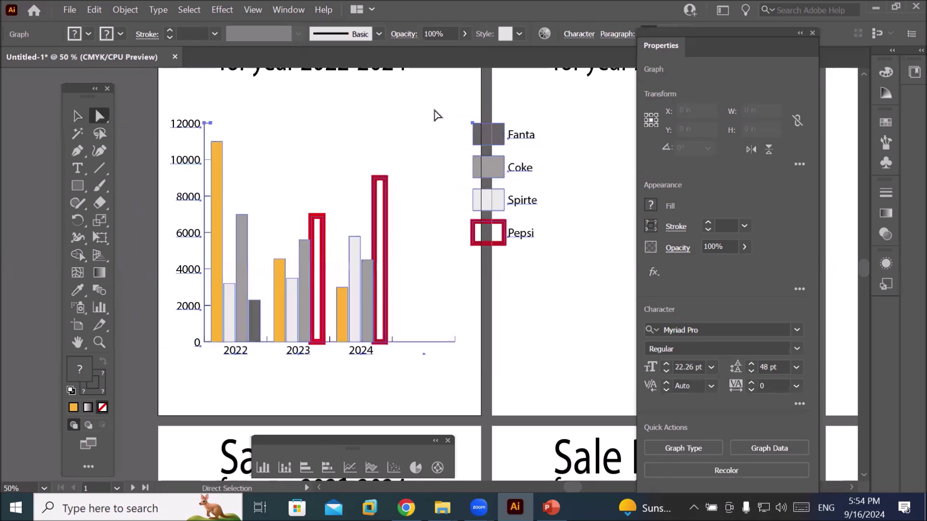
pyautogui.click(100, 133)
pyautogui.moveTo(530, 109)
pyautogui.mouseDown()
pyautogui.moveTo(432, 142)
pyautogui.moveTo(472, 272)
pyautogui.moveTo(571, 135)
pyautogui.moveTo(528, 168)
pyautogui.mouseUp()
pyautogui.click(77, 115)
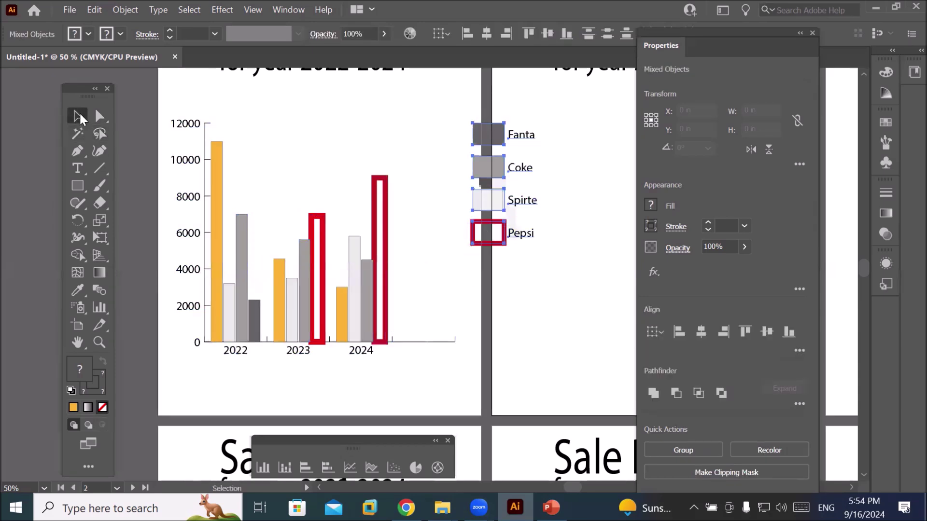
pyautogui.moveTo(485, 139); pyautogui.dragTo(424, 109)
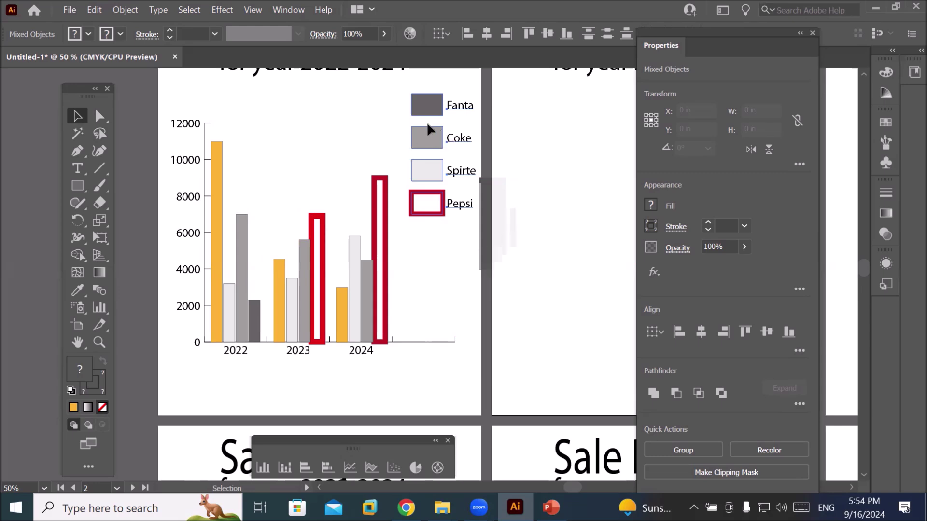
pyautogui.moveTo(425, 108); pyautogui.dragTo(410, 148)
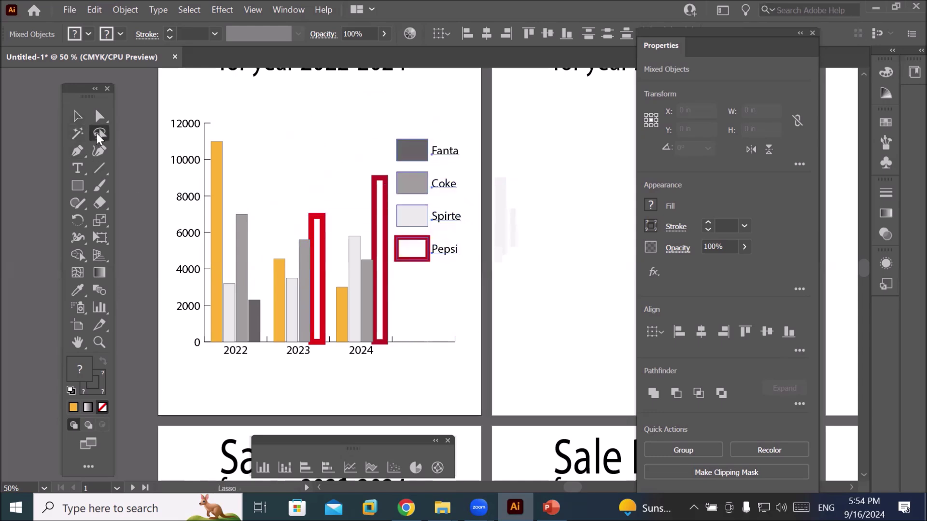
pyautogui.moveTo(478, 124)
pyautogui.mouseDown()
pyautogui.moveTo(436, 112)
pyautogui.moveTo(392, 137)
pyautogui.moveTo(382, 163)
pyautogui.moveTo(392, 168)
pyautogui.moveTo(399, 199)
pyautogui.moveTo(385, 261)
pyautogui.moveTo(417, 278)
pyautogui.moveTo(463, 265)
pyautogui.mouseUp()
pyautogui.click(466, 287)
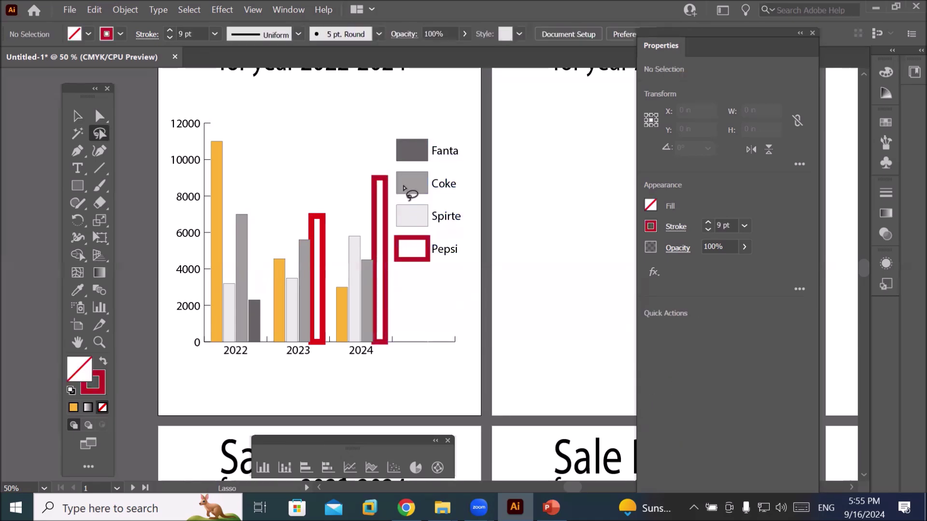
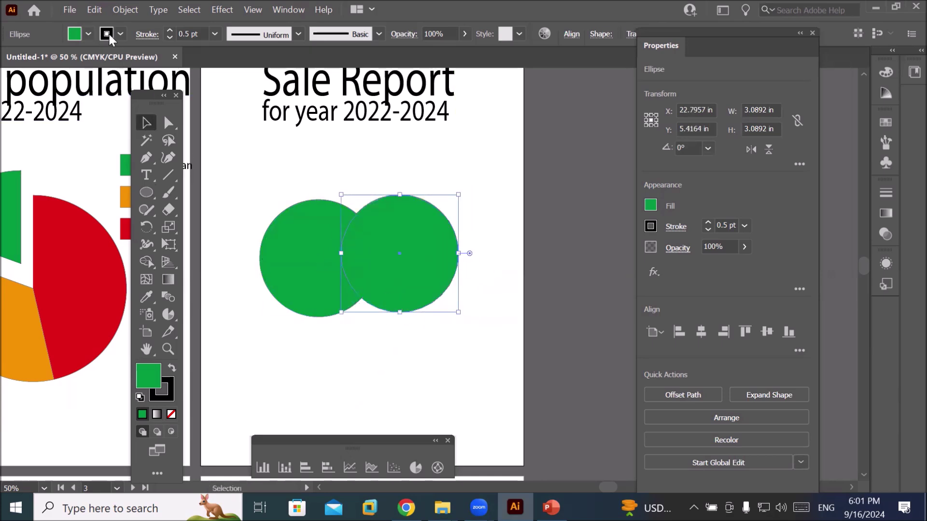
# - Remove the fill from both overlapping green circles on the third artboard, keeping their black outlines, and deselect
pyautogui.click(87, 34)
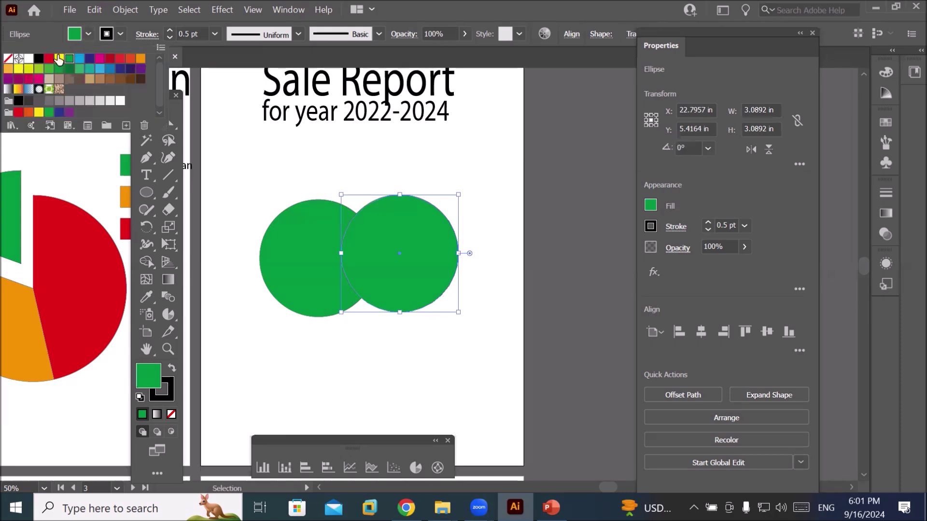
pyautogui.click(9, 59)
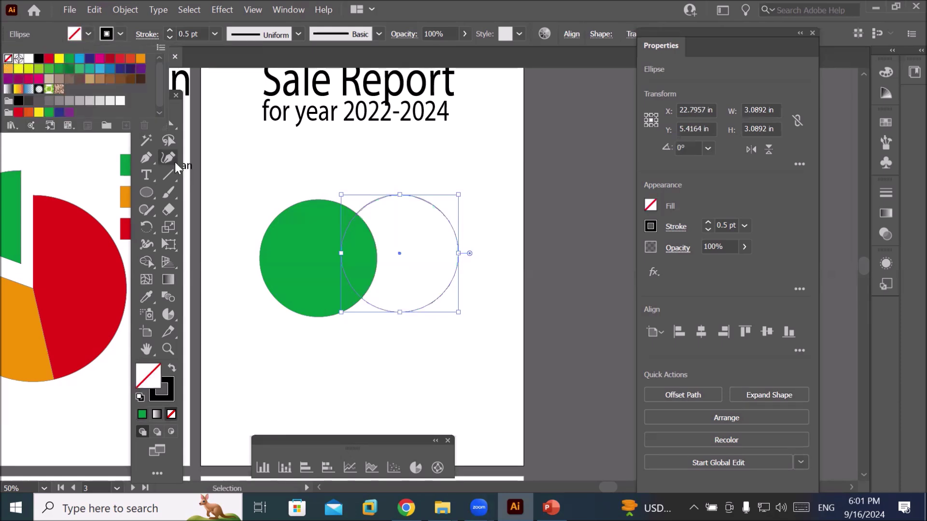
pyautogui.click(287, 246)
pyautogui.click(285, 242)
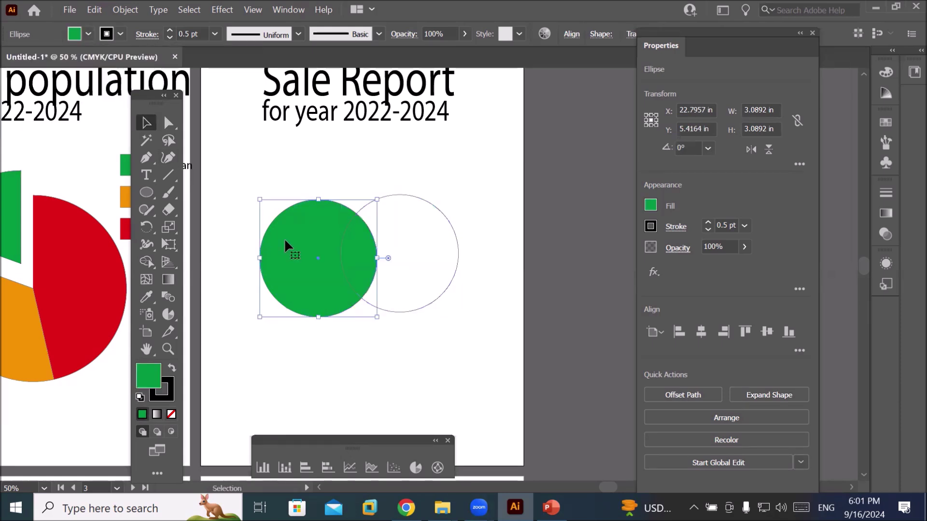
pyautogui.click(88, 33)
pyautogui.click(9, 59)
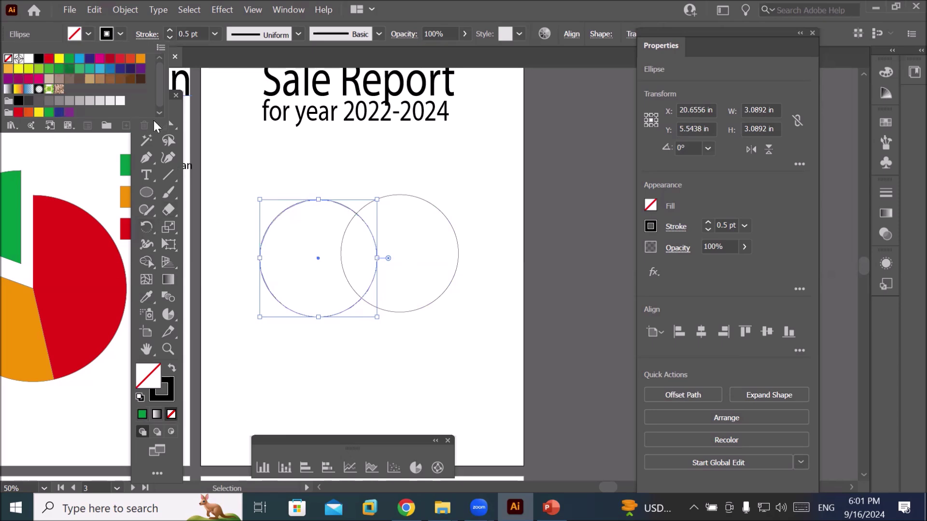
pyautogui.click(272, 374)
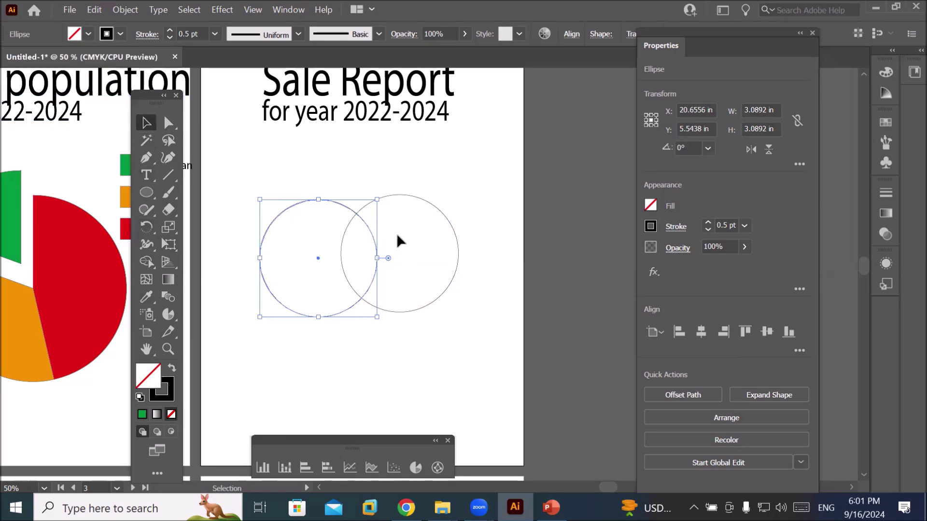
pyautogui.click(413, 208)
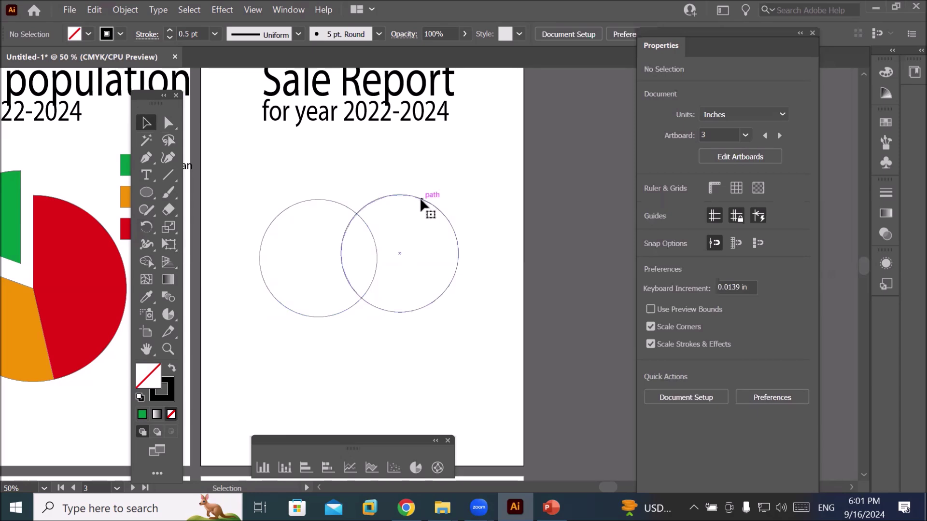
# - Move the right circle to mostly overlap the left one and cut the pair down to a crescent with Shape Builder
pyautogui.click(419, 198)
pyautogui.moveTo(419, 198); pyautogui.dragTo(356, 188)
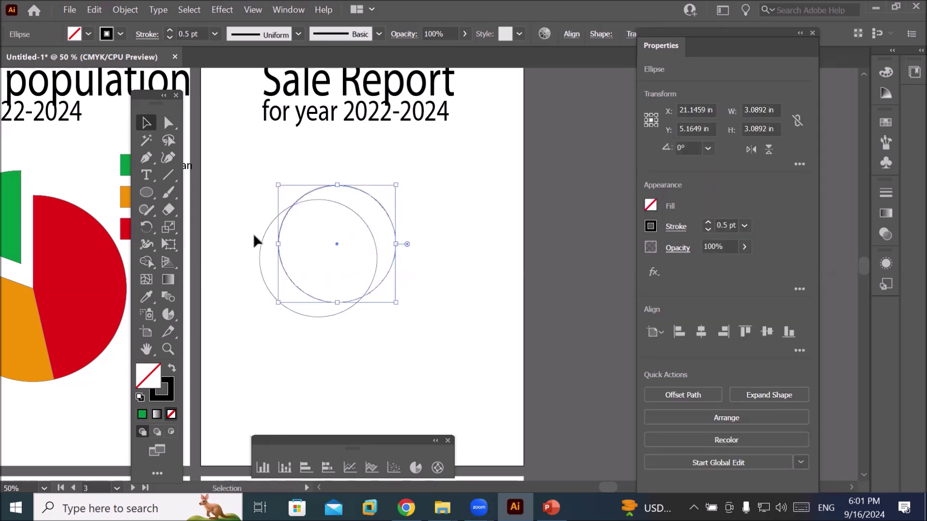
pyautogui.moveTo(231, 169); pyautogui.dragTo(421, 340)
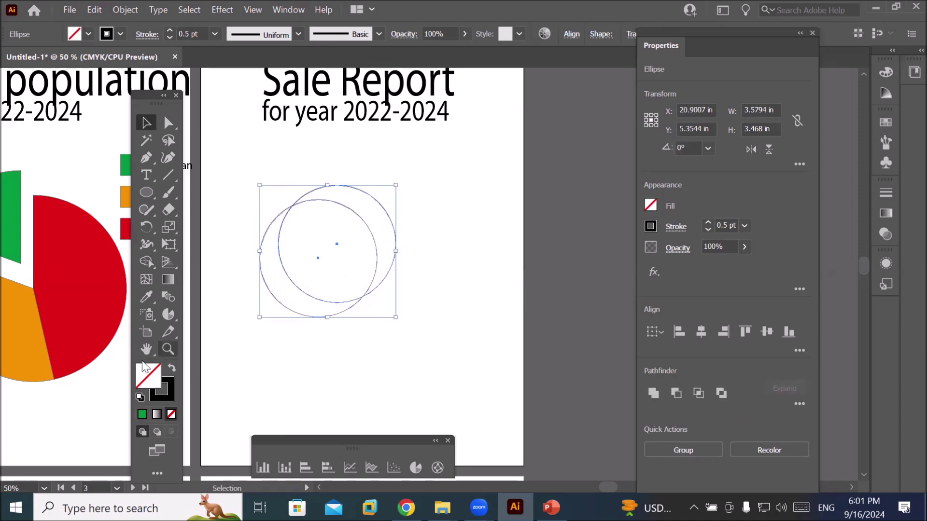
pyautogui.click(145, 261)
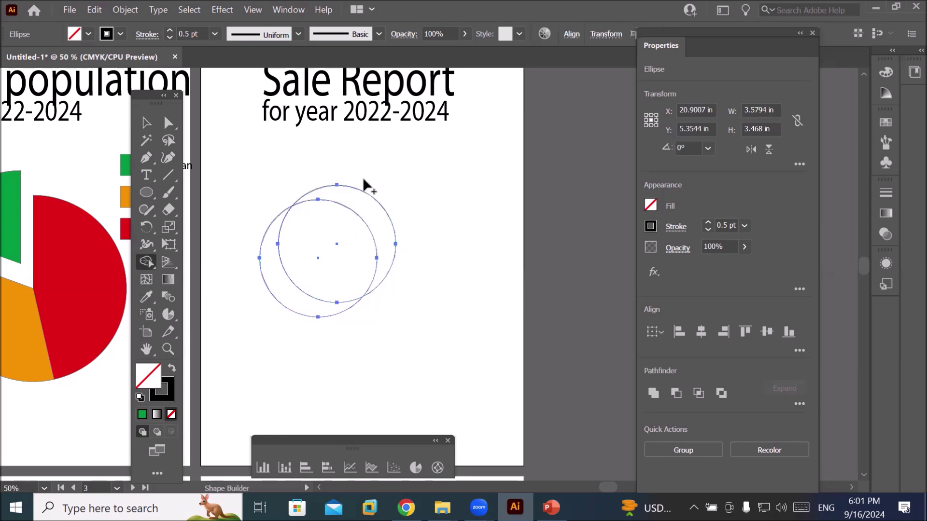
pyautogui.moveTo(370, 180)
pyautogui.mouseDown()
pyautogui.moveTo(354, 202)
pyautogui.moveTo(367, 216)
pyautogui.moveTo(350, 251)
pyautogui.mouseUp()
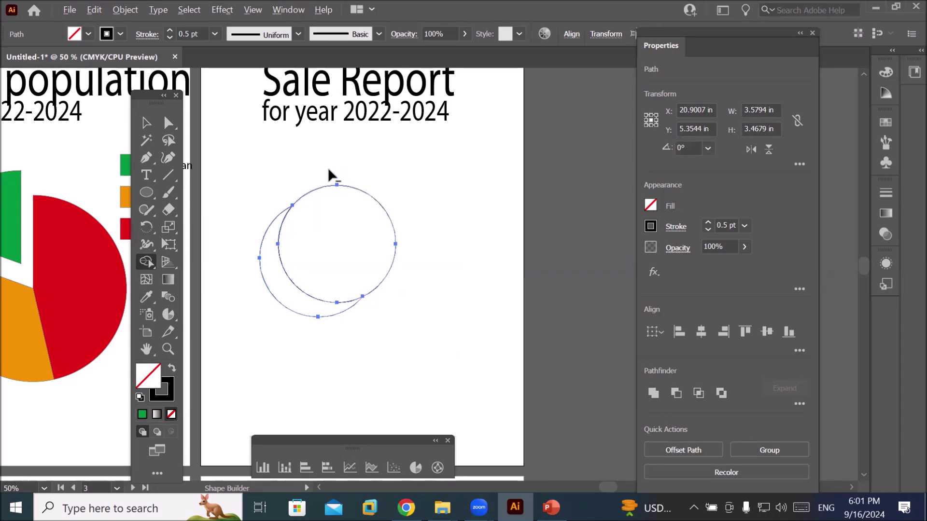
pyautogui.keyDown('alt'); pyautogui.click(354, 259); pyautogui.keyUp('alt')
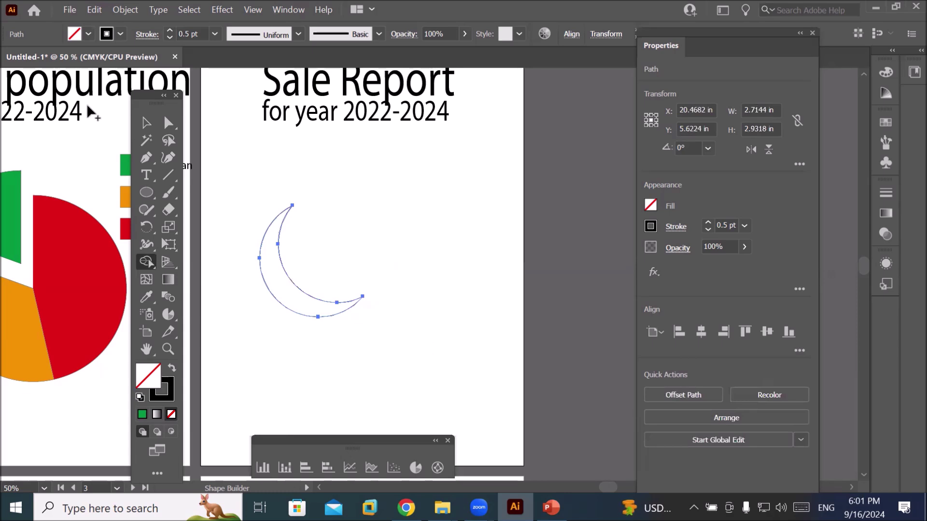
pyautogui.click(147, 122)
pyautogui.click(476, 296)
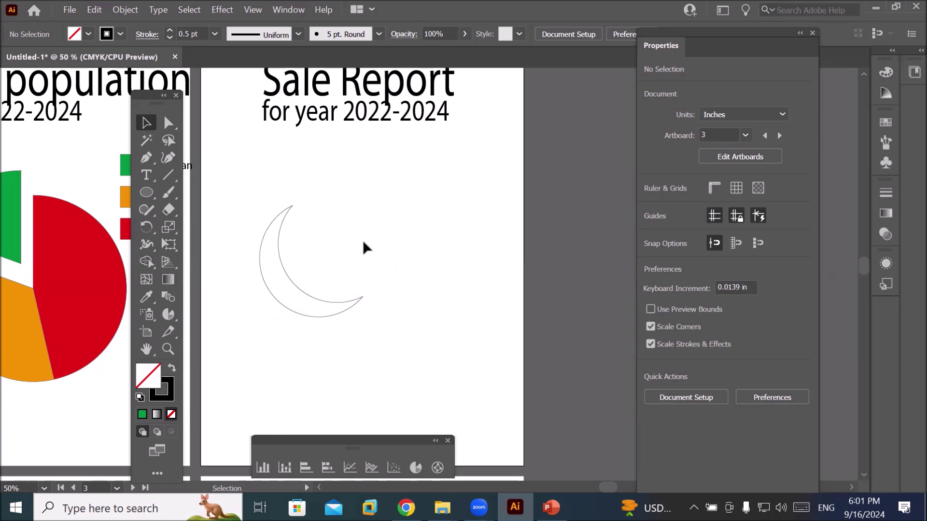
pyautogui.click(215, 7)
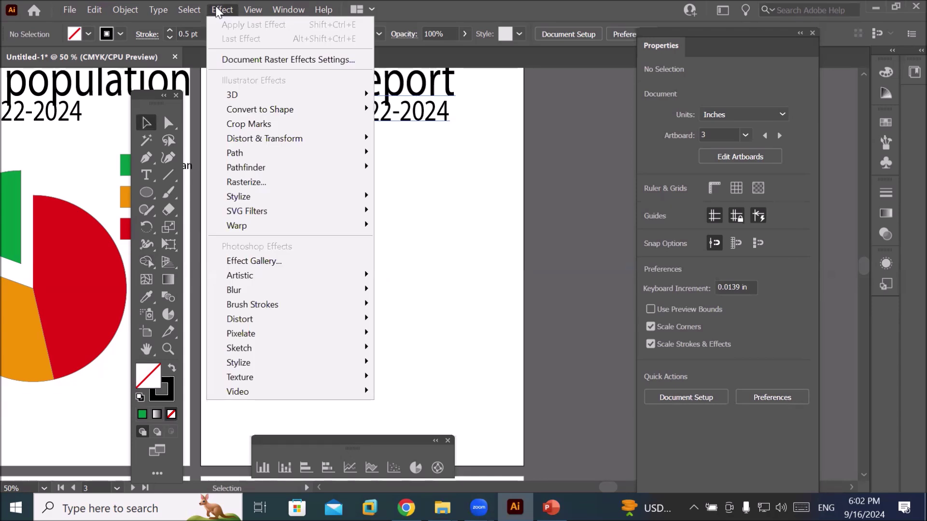
pyautogui.click(172, 192)
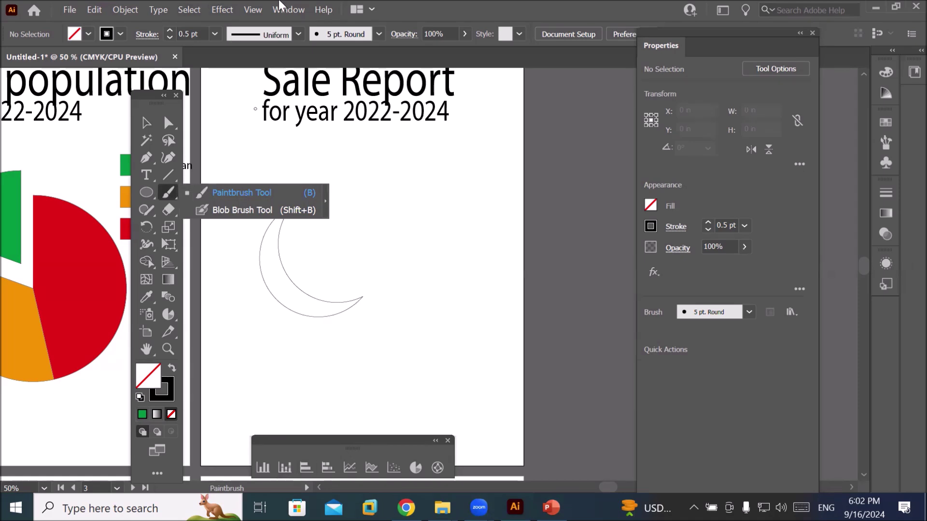
pyautogui.click(560, 222)
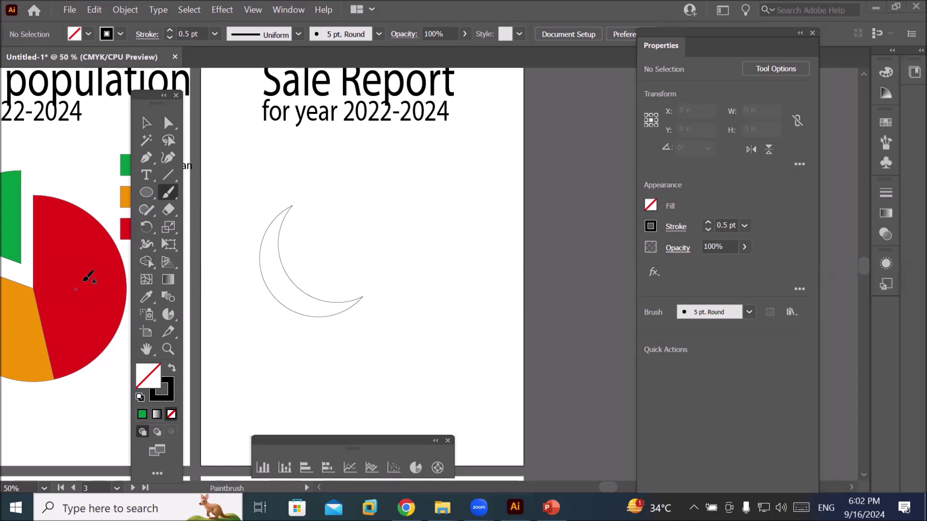
pyautogui.click(215, 12)
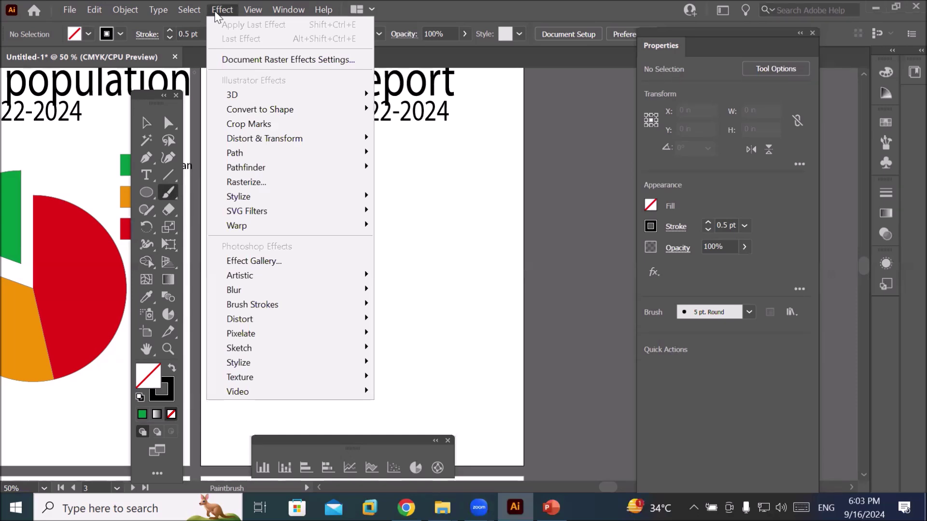
pyautogui.moveTo(285, 195)
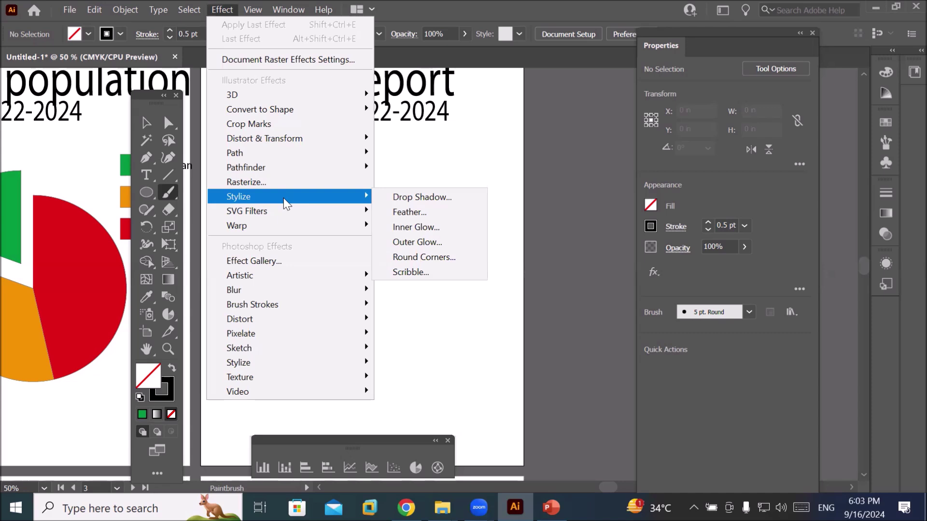
pyautogui.click(499, 151)
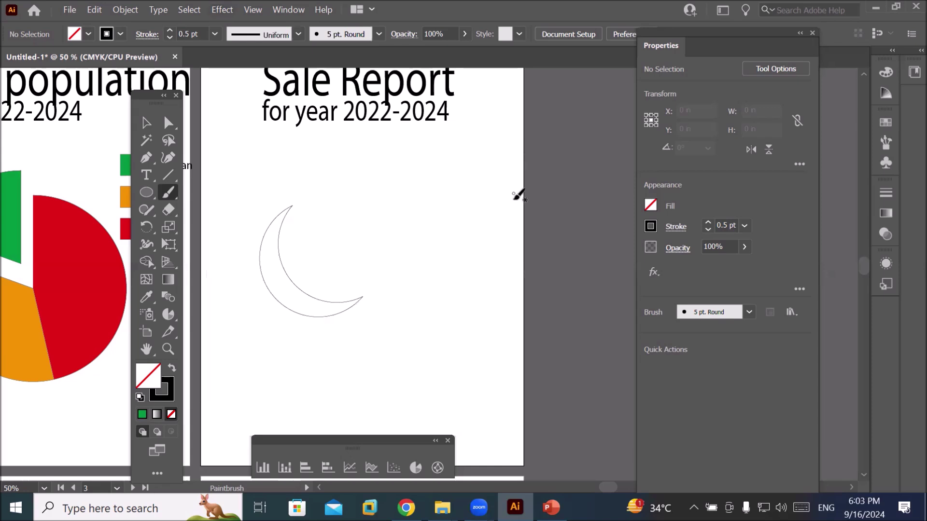
# - Move the Sale Report title on the third artboard slightly down
pyautogui.click(146, 124)
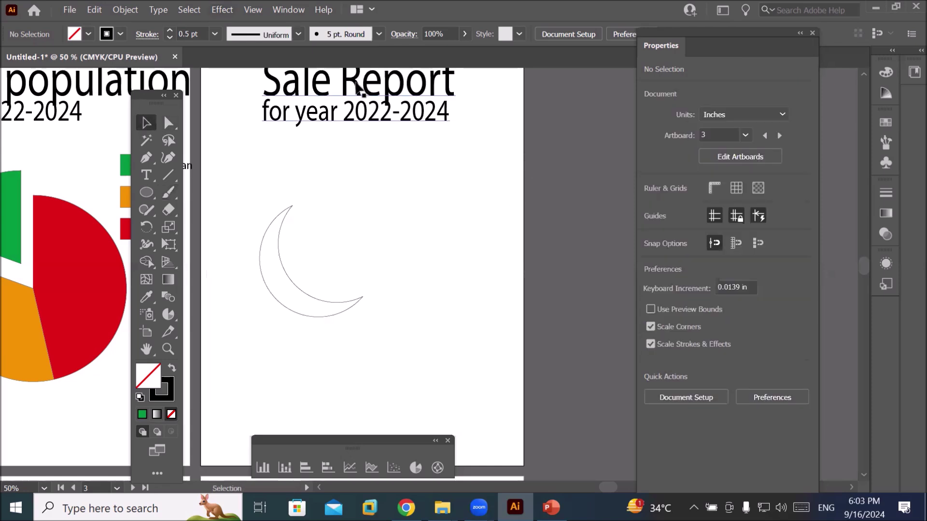
pyautogui.moveTo(352, 128); pyautogui.dragTo(355, 139)
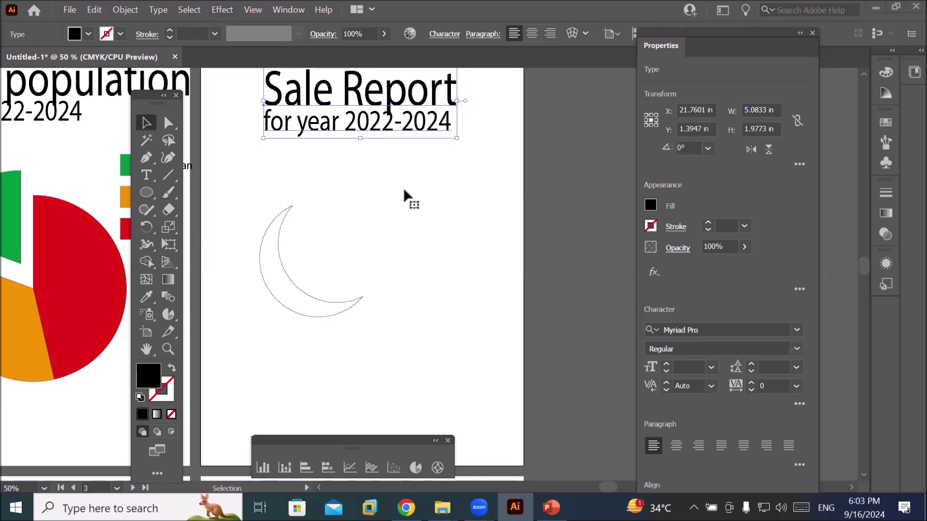
# - Draw a black circle about 1.17 in wide in the empty area between the title and the crescent
pyautogui.click(148, 193)
pyautogui.moveTo(368, 177); pyautogui.dragTo(411, 219)
pyautogui.scroll(2, 476, 174)
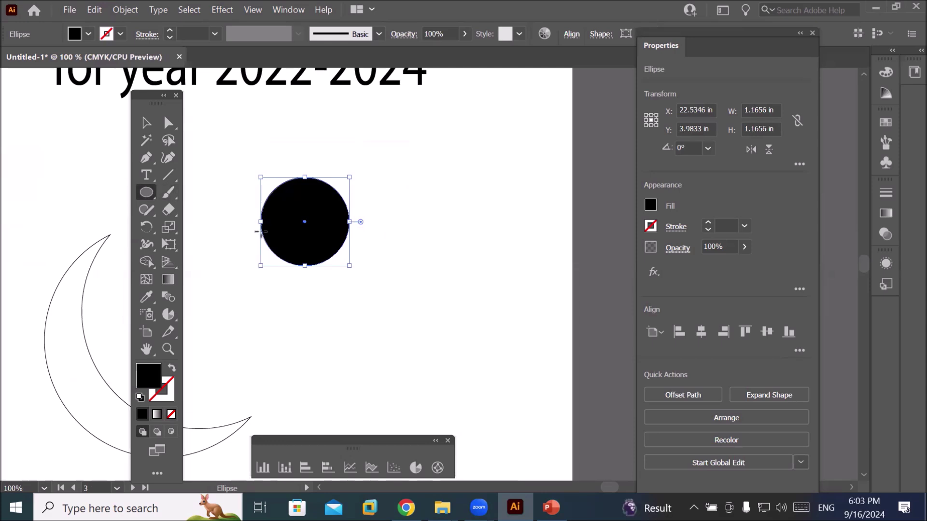
pyautogui.click(140, 125)
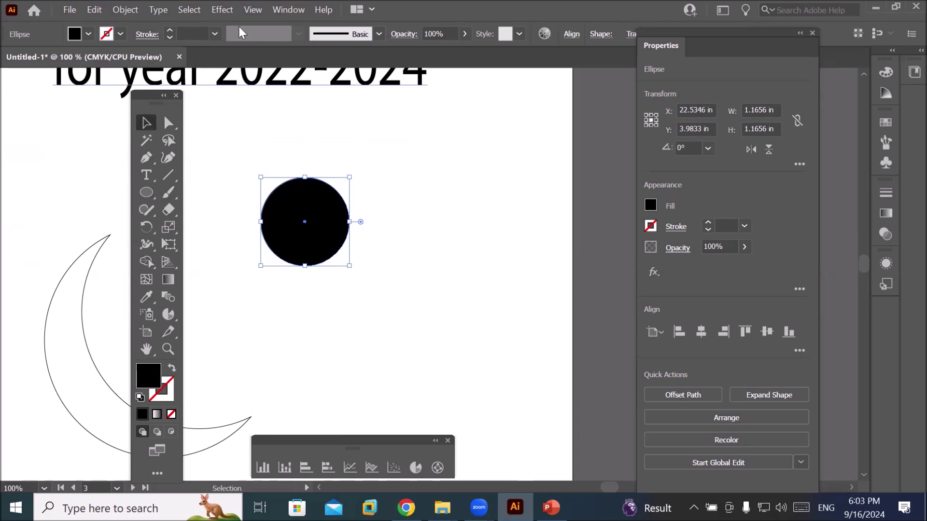
# - Apply a red Drop Shadow to the black circle with Multiply mode, 75% opacity, 0.0972 in offsets and 0.0694 in blur
pyautogui.click(217, 10)
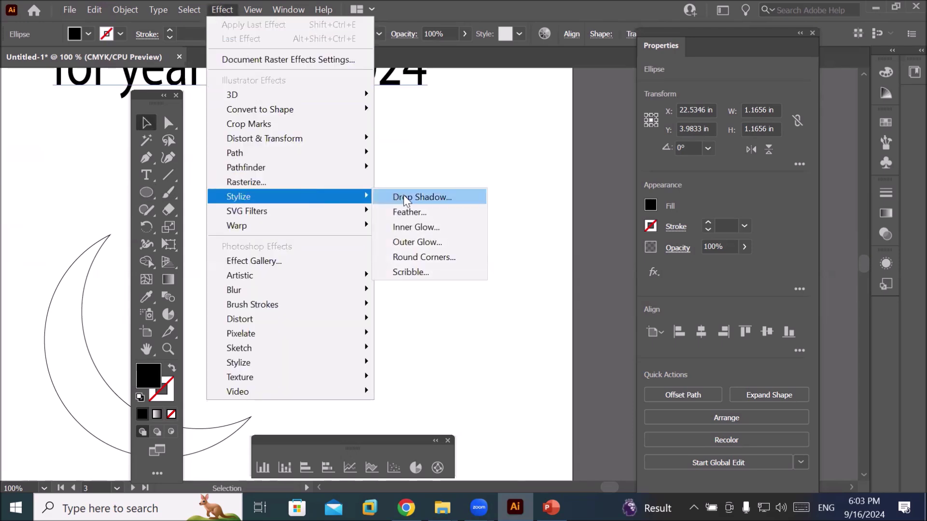
pyautogui.click(405, 198)
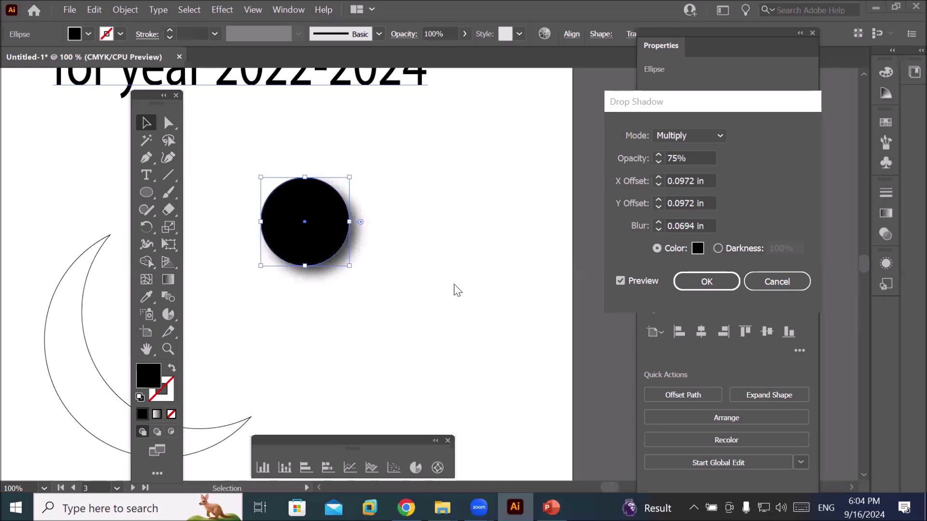
pyautogui.moveTo(659, 104); pyautogui.dragTo(467, 108)
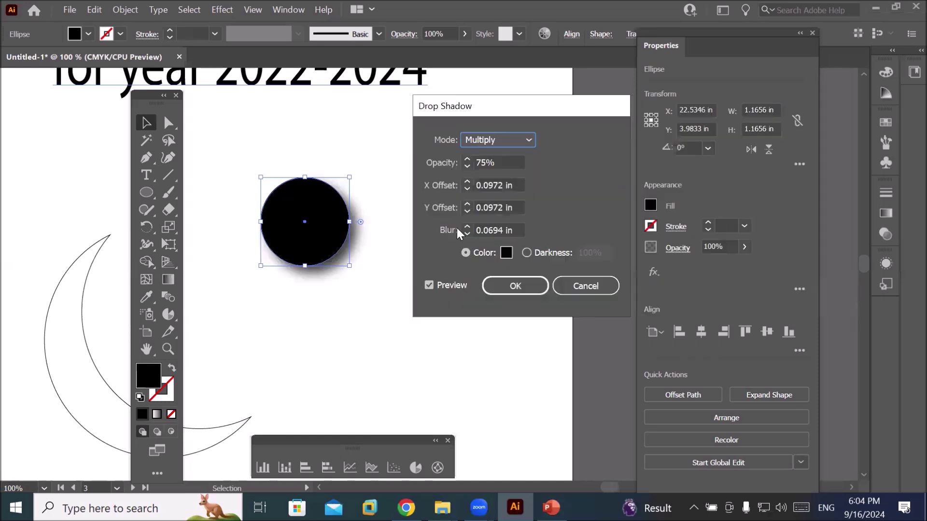
pyautogui.click(528, 141)
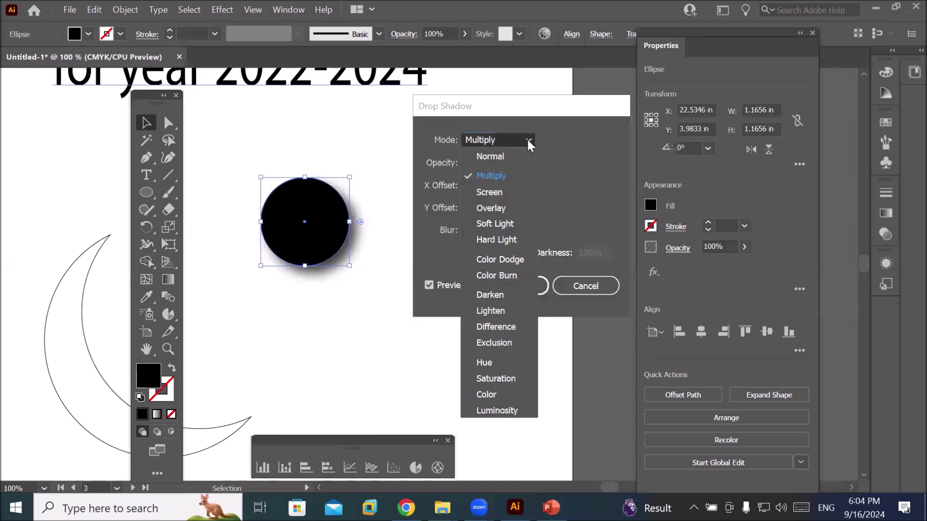
pyautogui.click(528, 141)
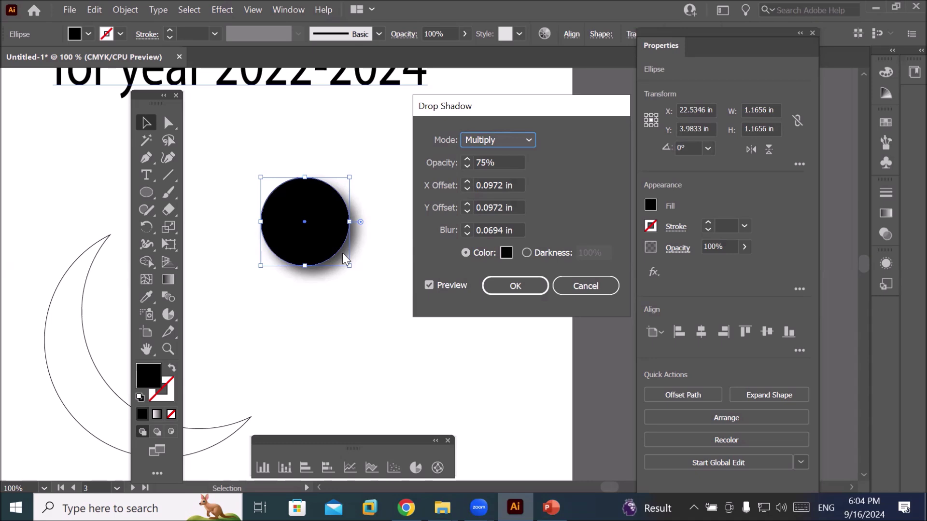
pyautogui.click(506, 253)
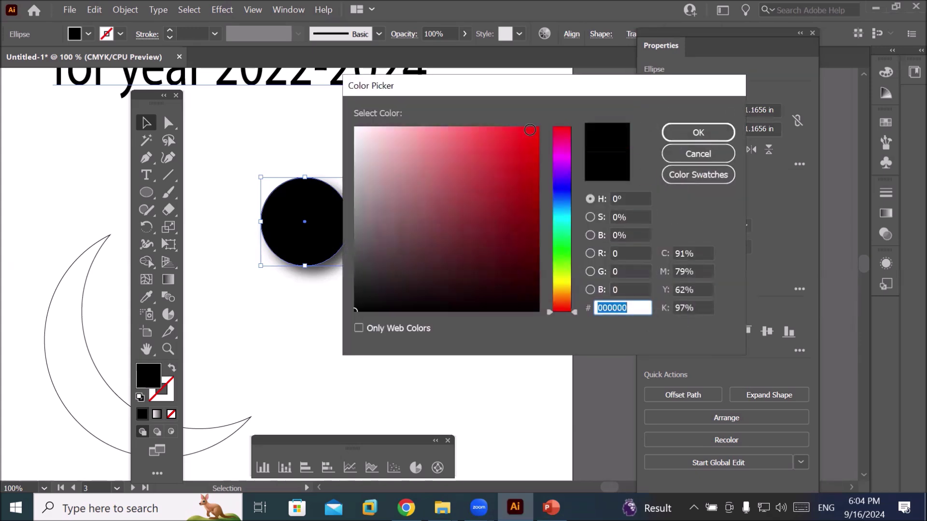
pyautogui.click(531, 131)
pyautogui.click(683, 131)
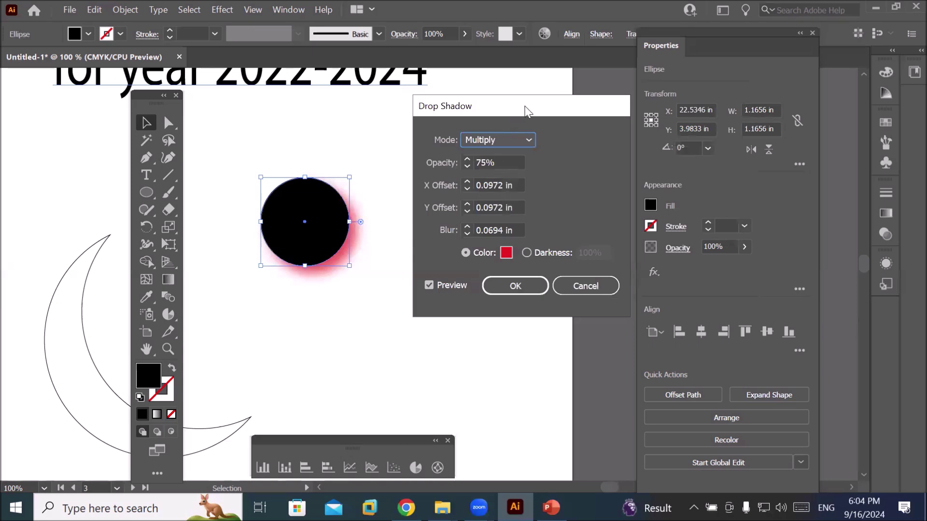
pyautogui.moveTo(523, 113); pyautogui.dragTo(559, 114)
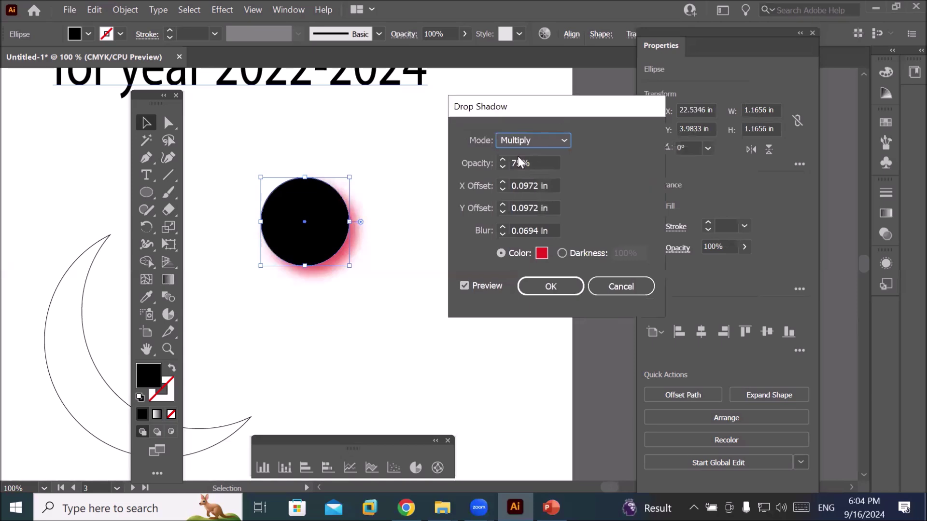
pyautogui.click(561, 286)
pyautogui.scroll(3, 348, 223)
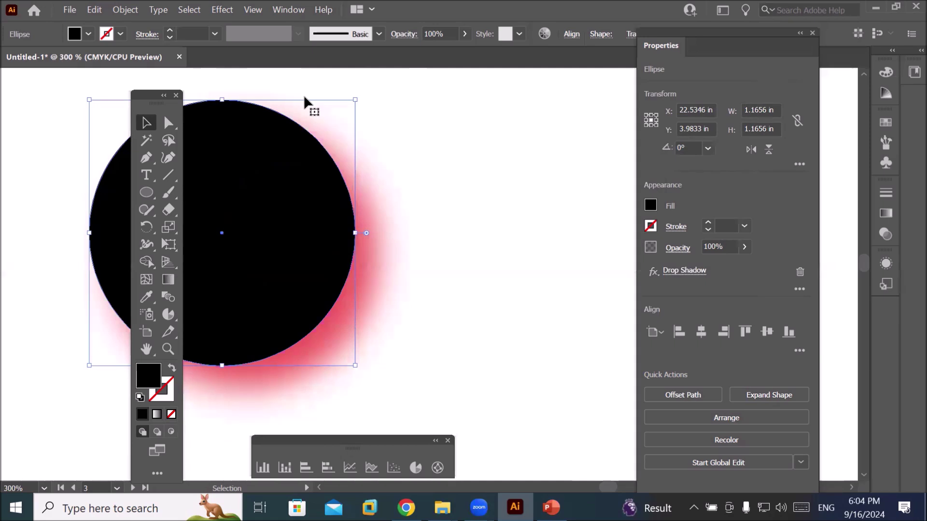
pyautogui.click(215, 11)
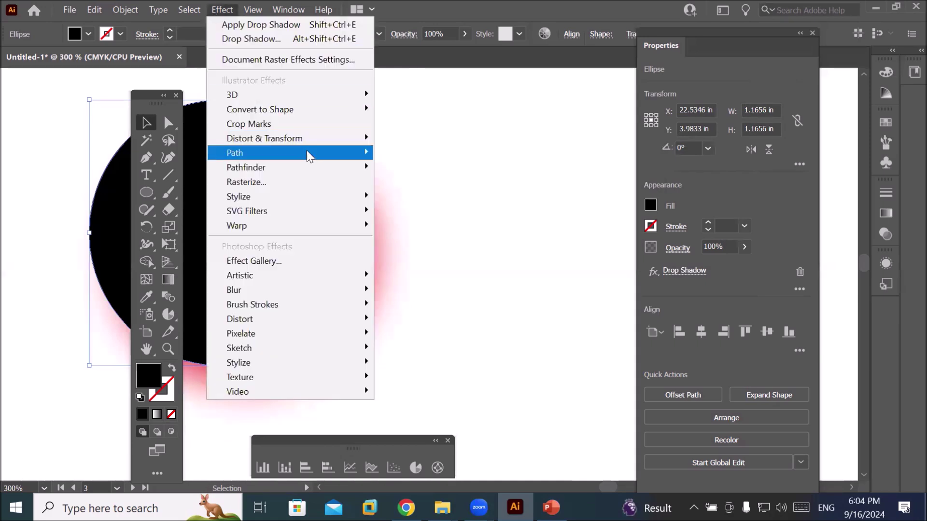
pyautogui.moveTo(346, 191)
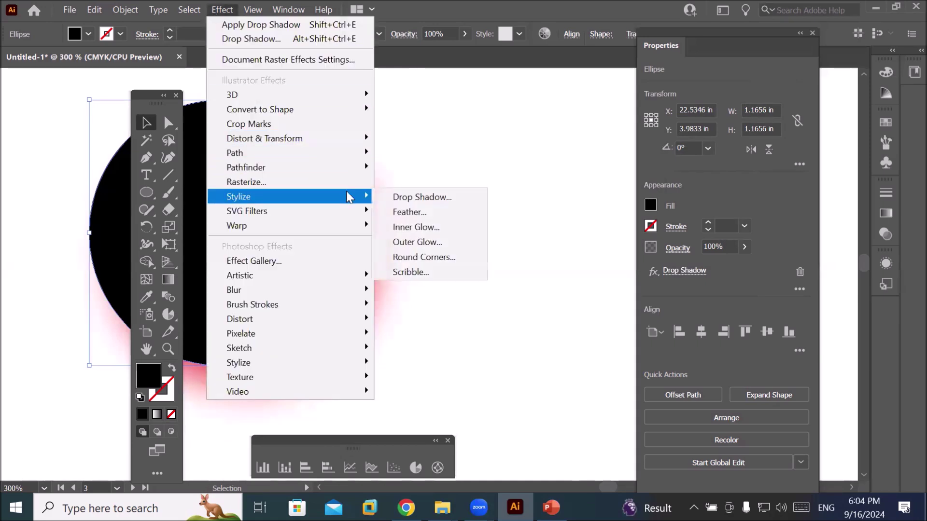
pyautogui.click(447, 202)
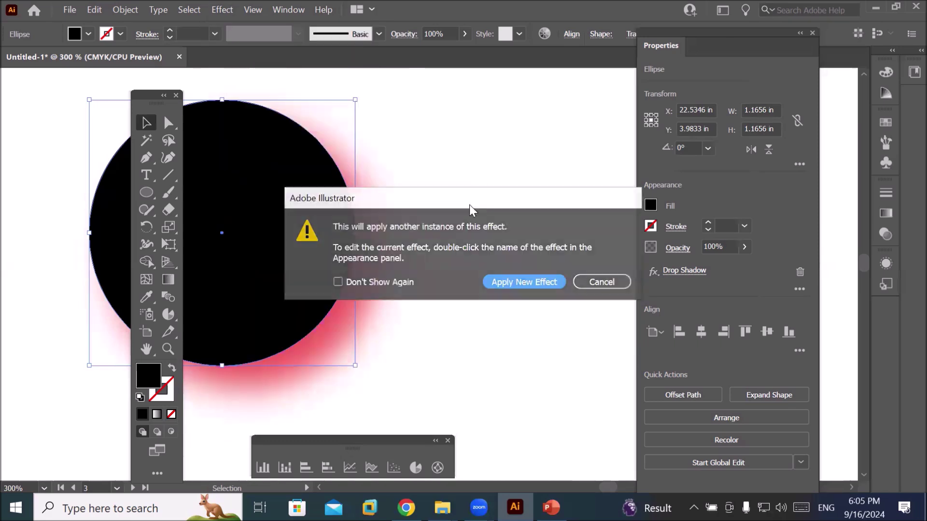
pyautogui.click(583, 286)
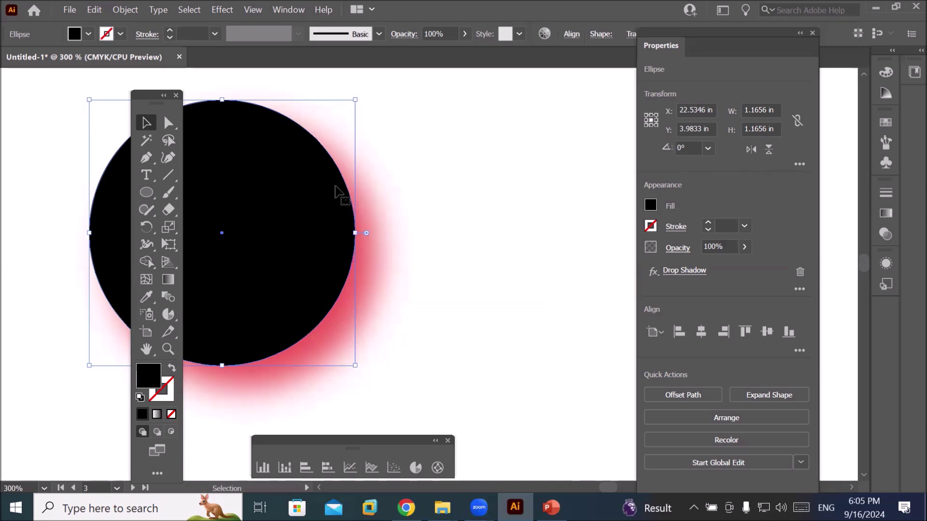
pyautogui.click(227, 11)
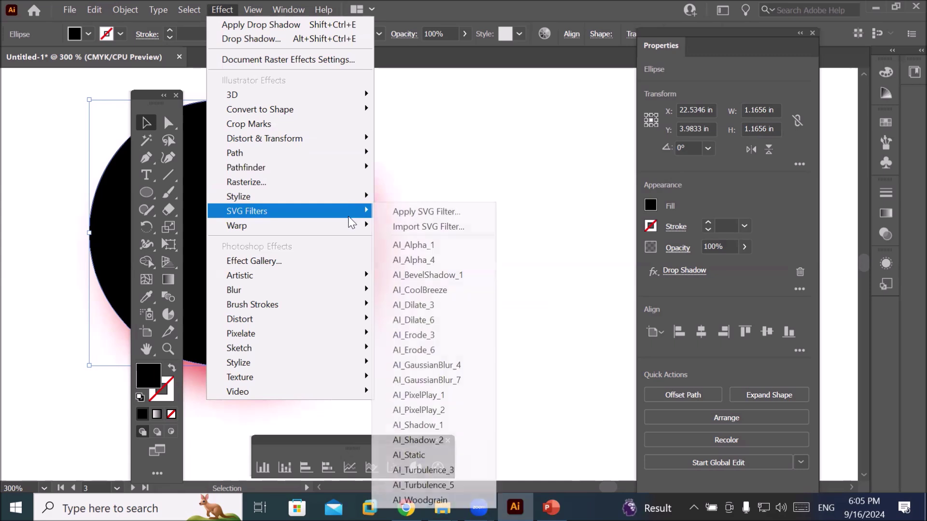
pyautogui.moveTo(359, 196)
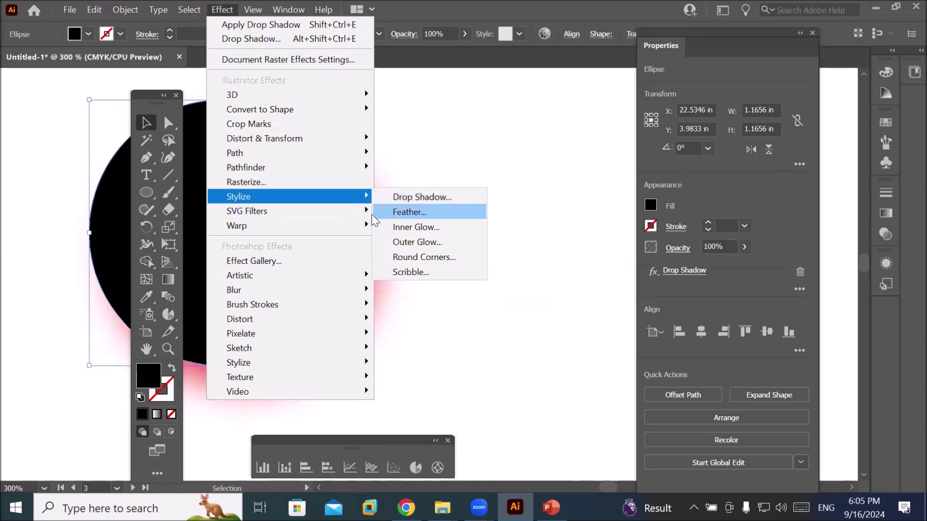
pyautogui.click(145, 126)
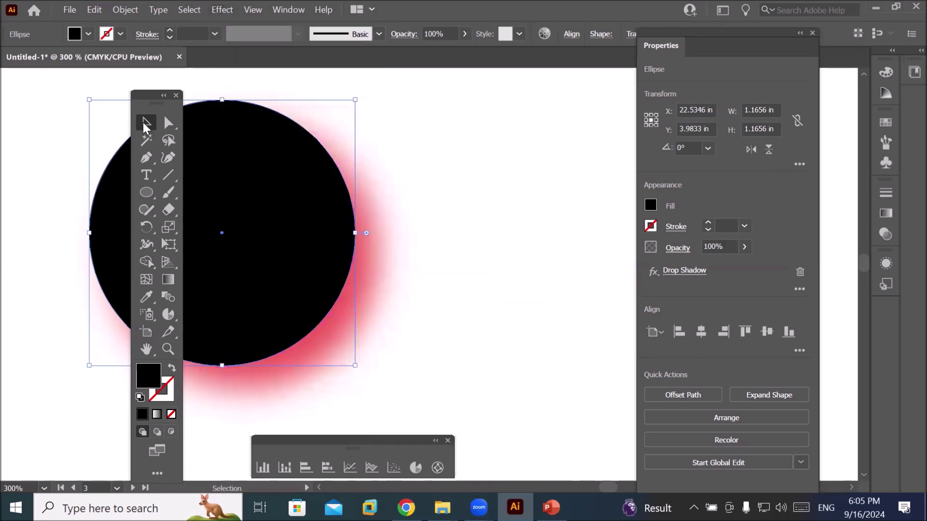
# - Move the Properties panel closer to the circle and delete the circle's Drop Shadow effect
pyautogui.moveTo(725, 39); pyautogui.dragTo(698, 32)
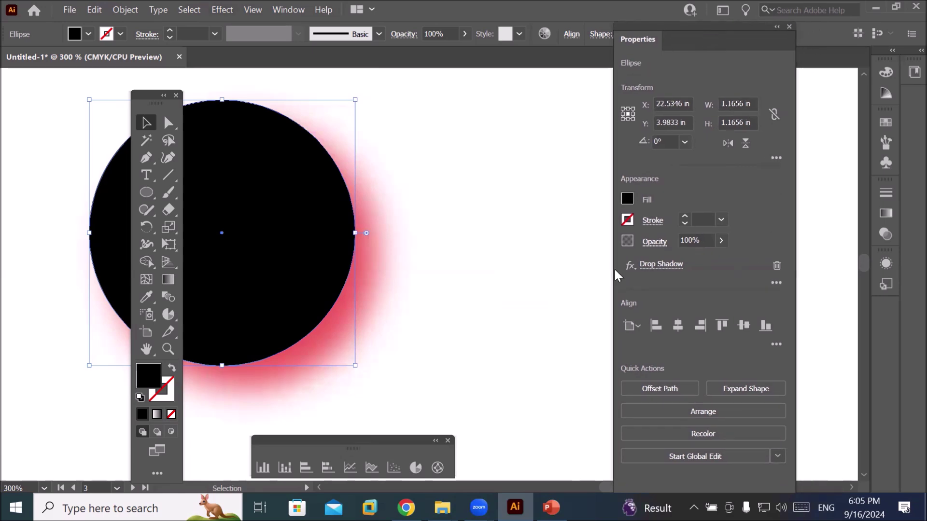
pyautogui.moveTo(698, 37); pyautogui.dragTo(611, 46)
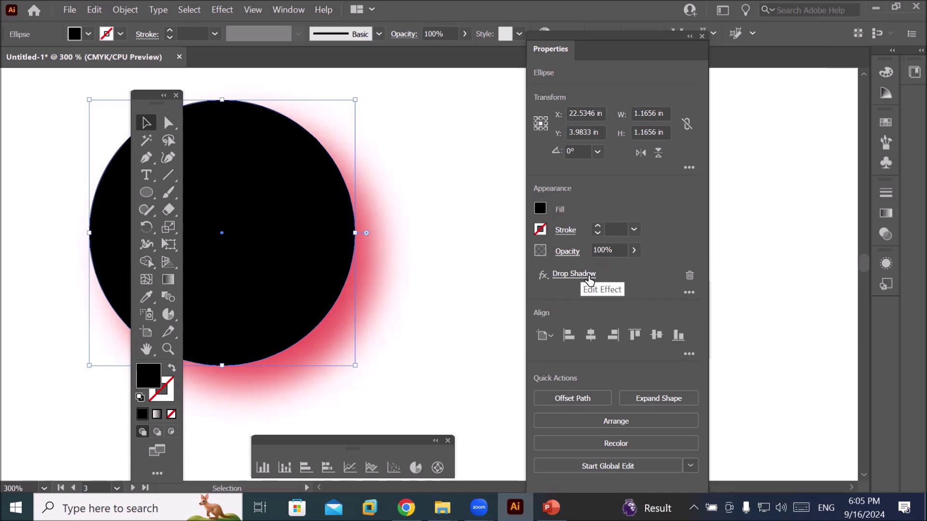
pyautogui.click(690, 275)
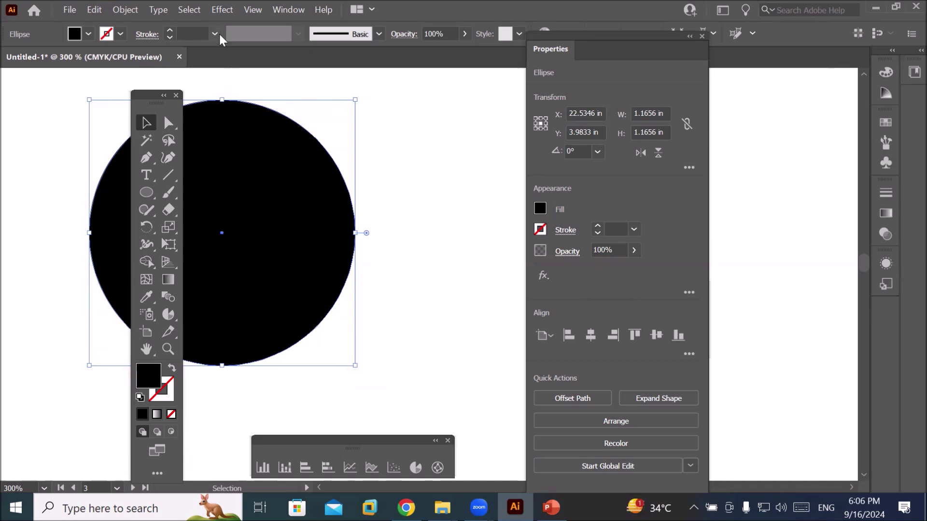
pyautogui.click(221, 10)
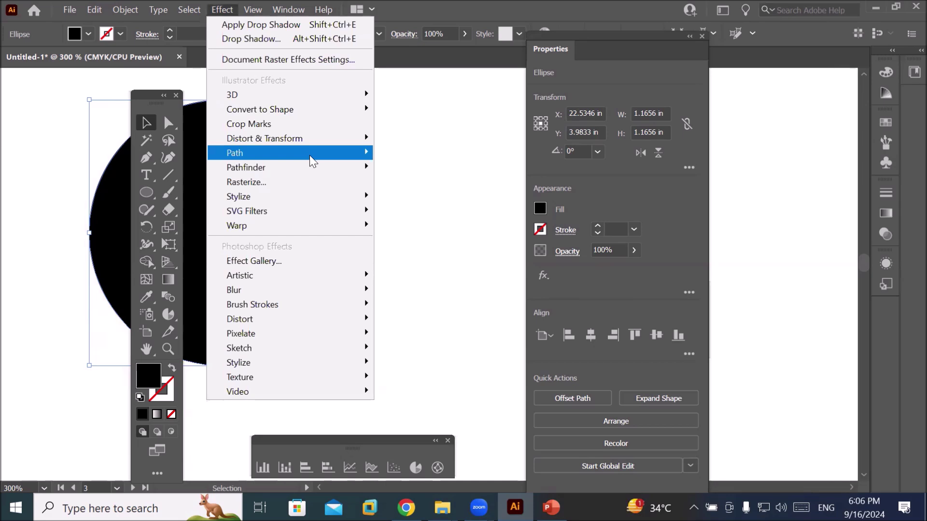
pyautogui.moveTo(314, 158)
pyautogui.moveTo(312, 194)
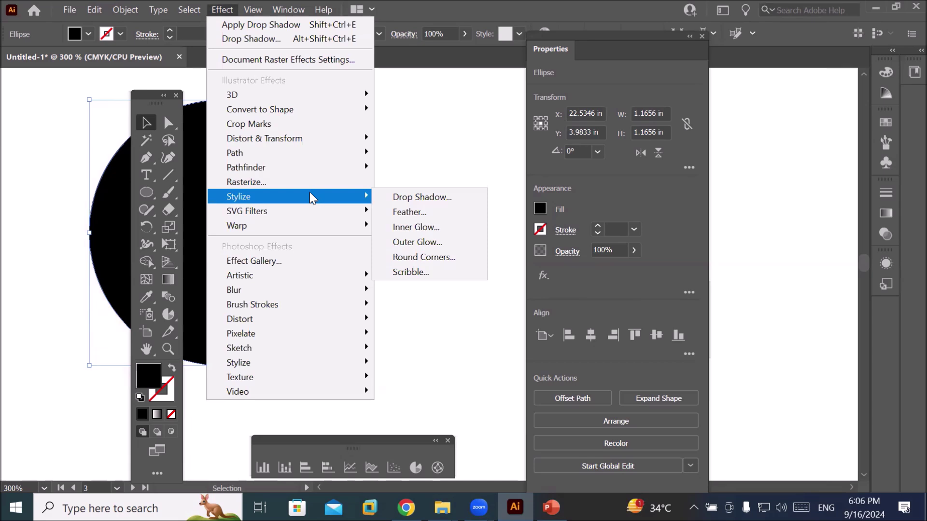
pyautogui.click(467, 166)
pyautogui.click(261, 205)
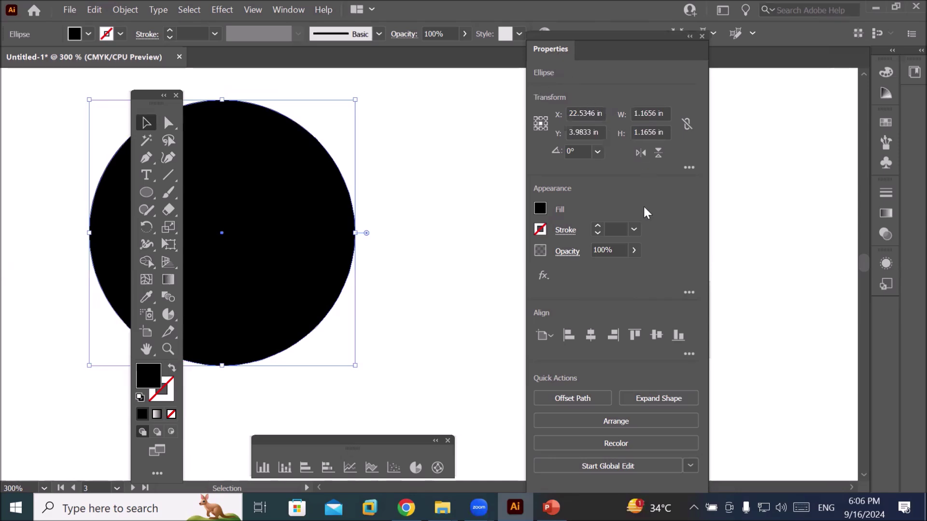
# - Apply a red Drop Shadow to the black circle again, with its opacity raised to 100%
pyautogui.click(548, 280)
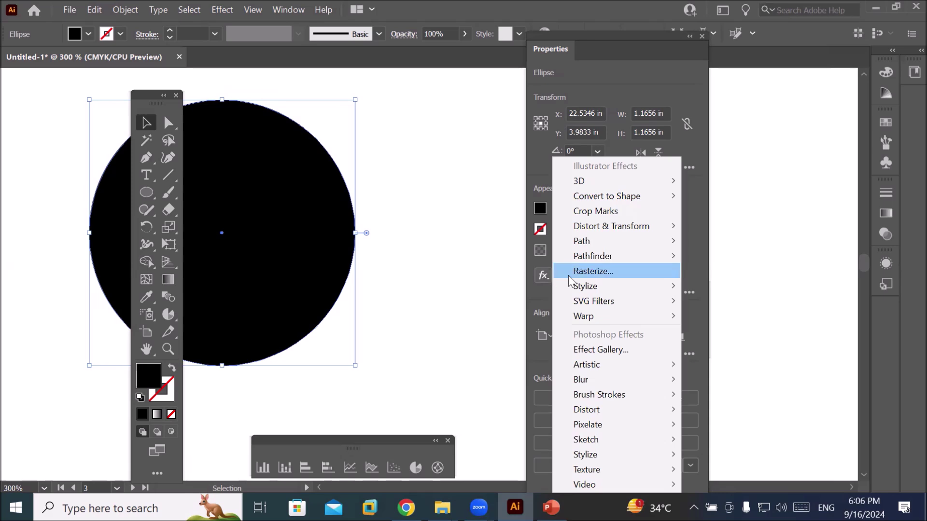
pyautogui.moveTo(580, 286)
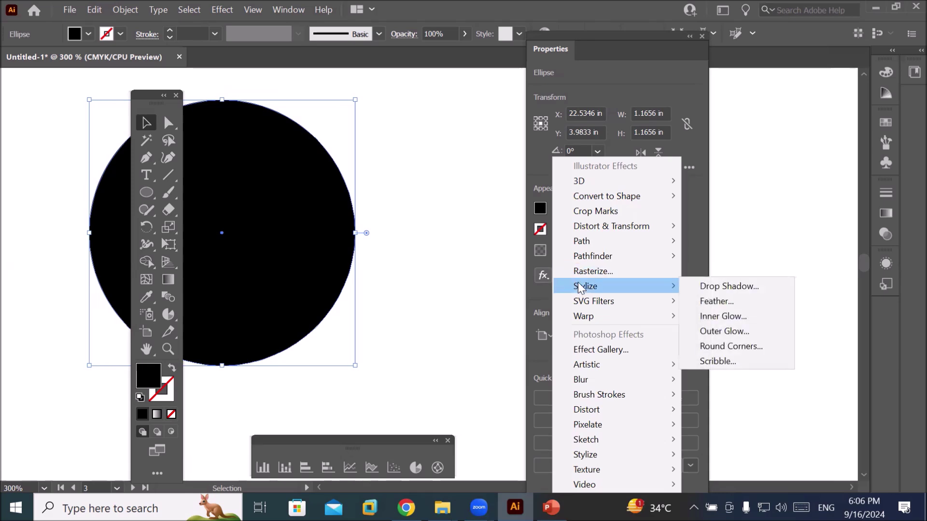
pyautogui.click(704, 286)
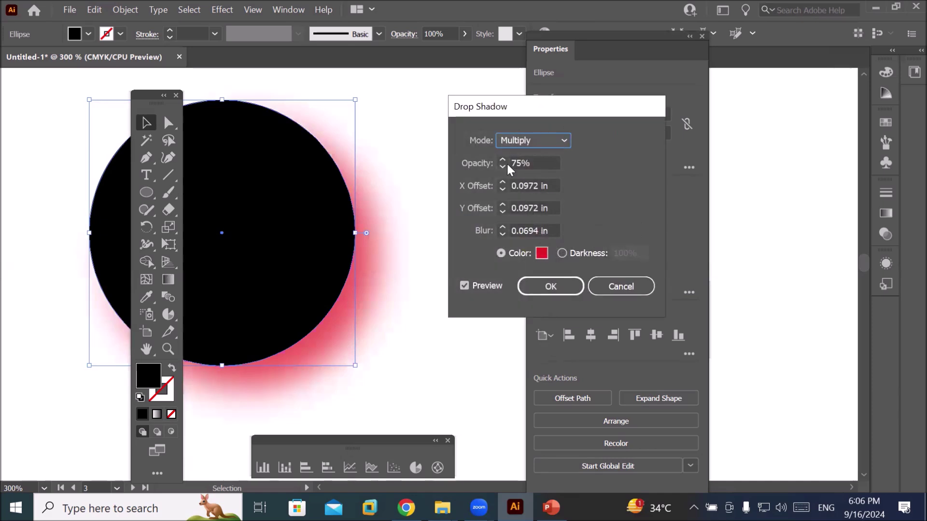
pyautogui.click(544, 165)
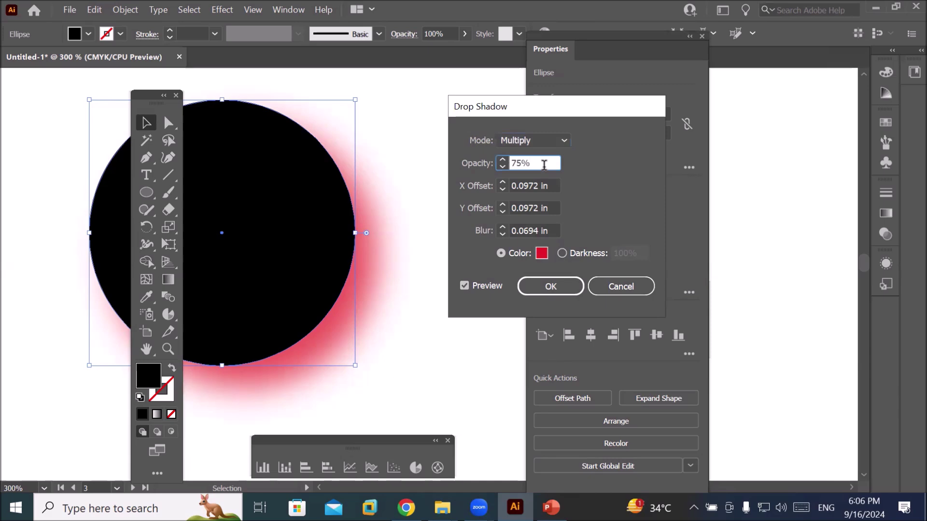
pyautogui.scroll(8, 544, 165)
pyautogui.scroll(17, 544, 164)
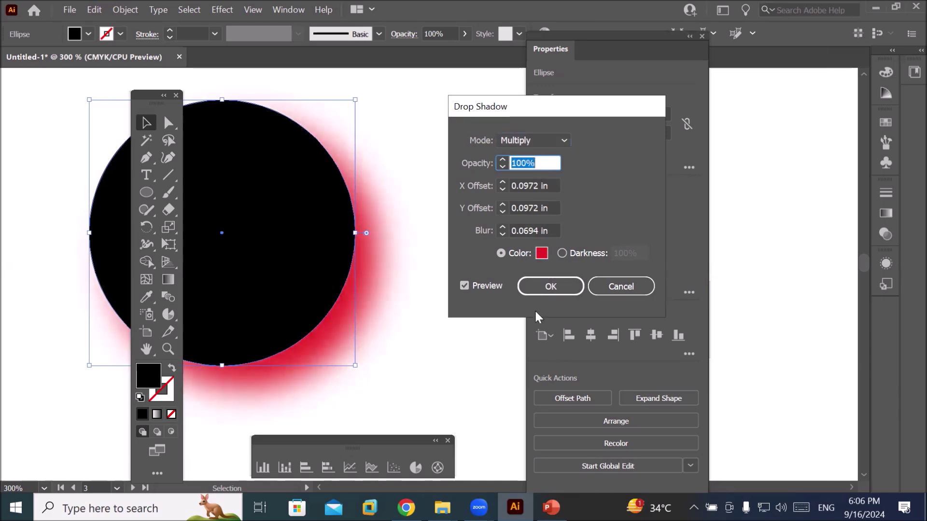
pyautogui.click(543, 288)
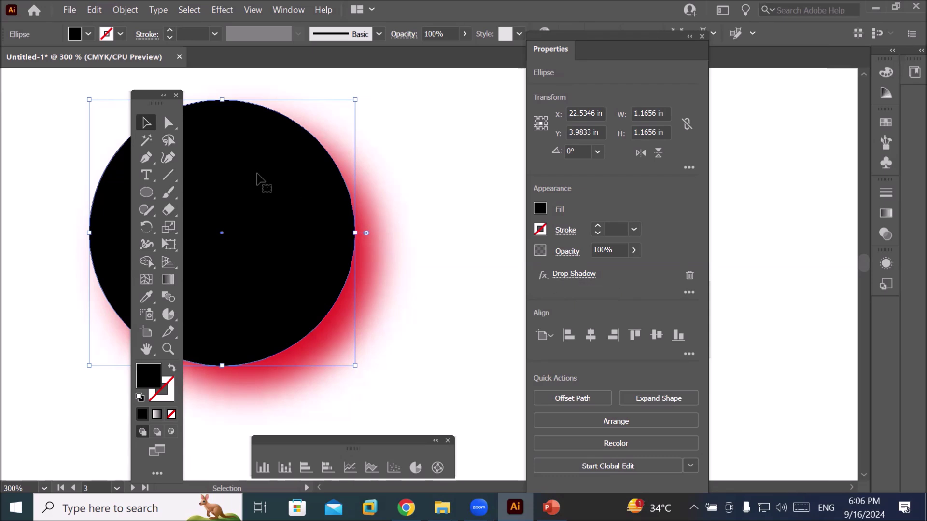
pyautogui.click(222, 9)
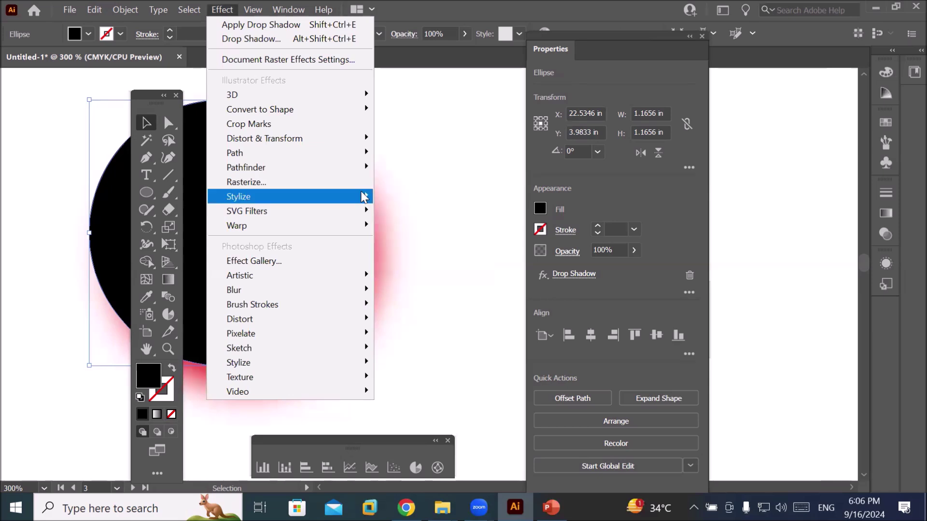
pyautogui.moveTo(364, 196)
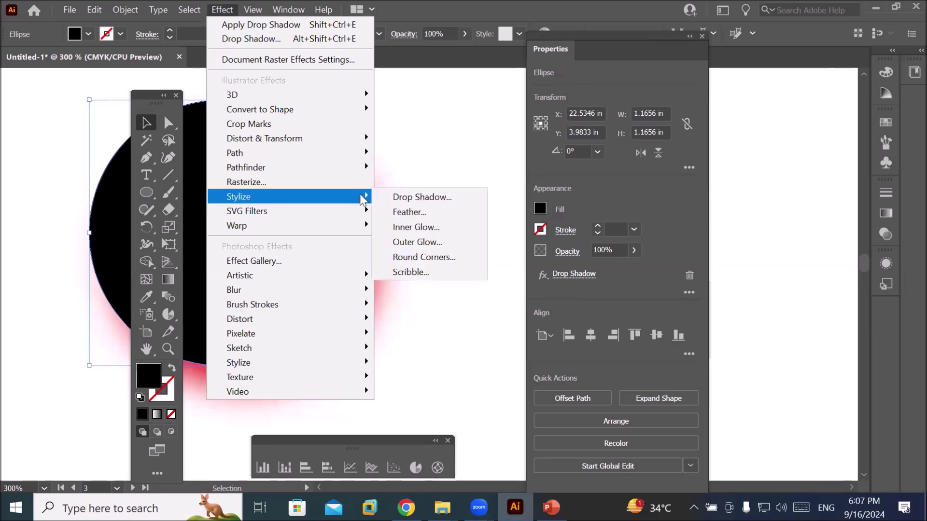
pyautogui.click(417, 196)
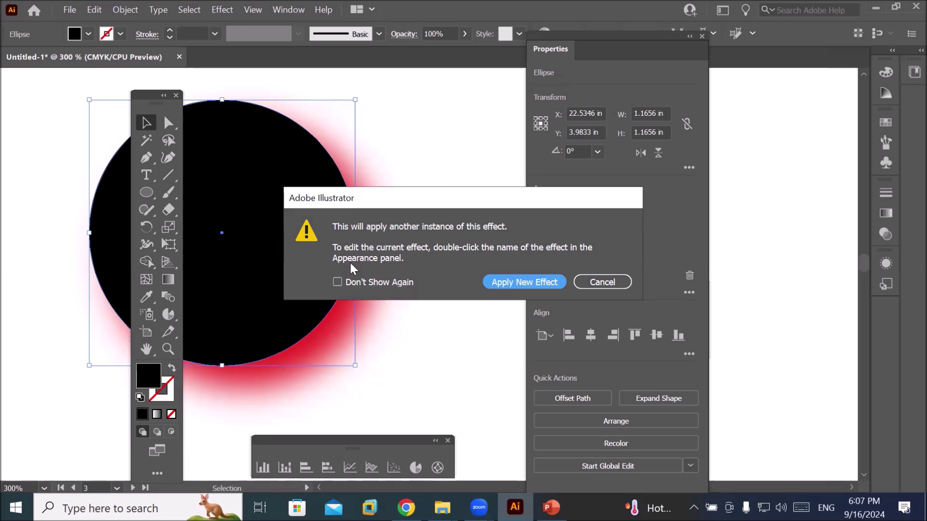
pyautogui.click(598, 281)
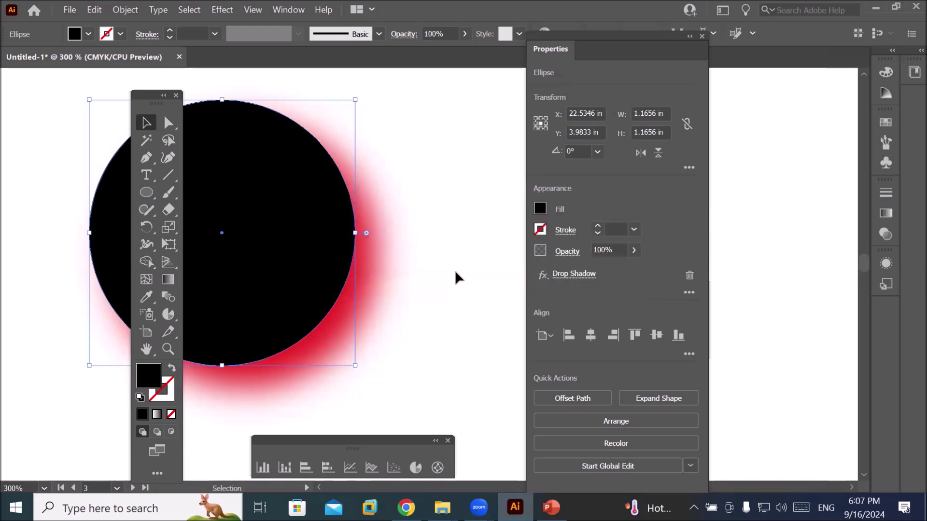
# - Reopen the black circle's Drop Shadow settings and lower the shadow opacity to 0%
pyautogui.click(578, 274)
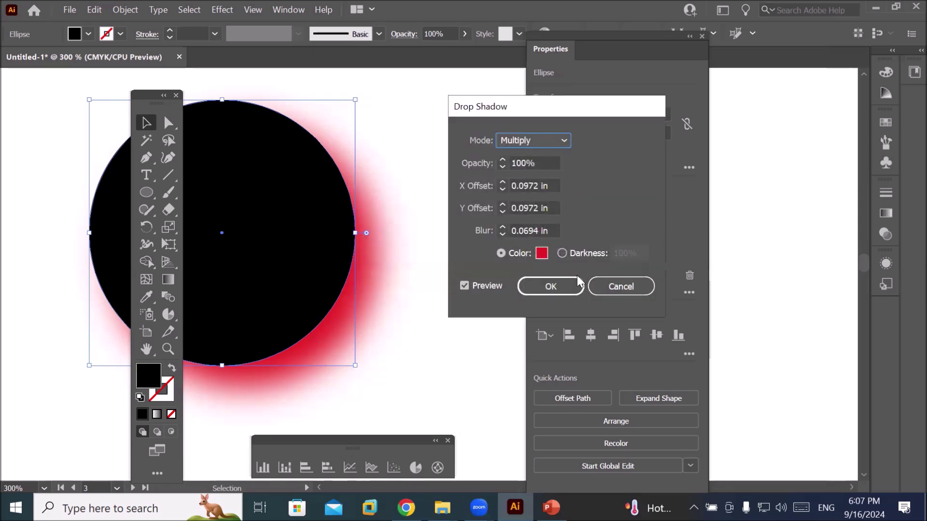
pyautogui.click(503, 166)
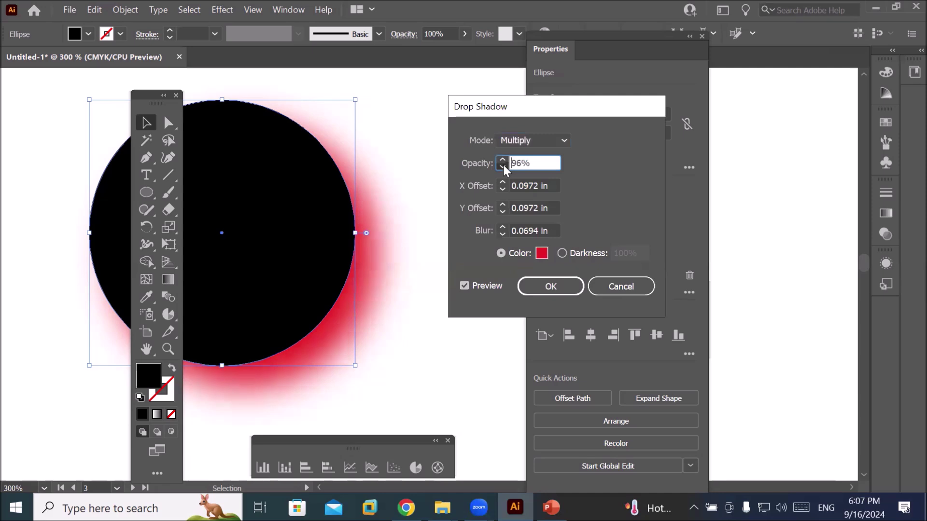
pyautogui.moveTo(503, 165); pyautogui.dragTo(503, 164)
pyautogui.click(502, 165)
pyautogui.moveTo(503, 165); pyautogui.dragTo(502, 164)
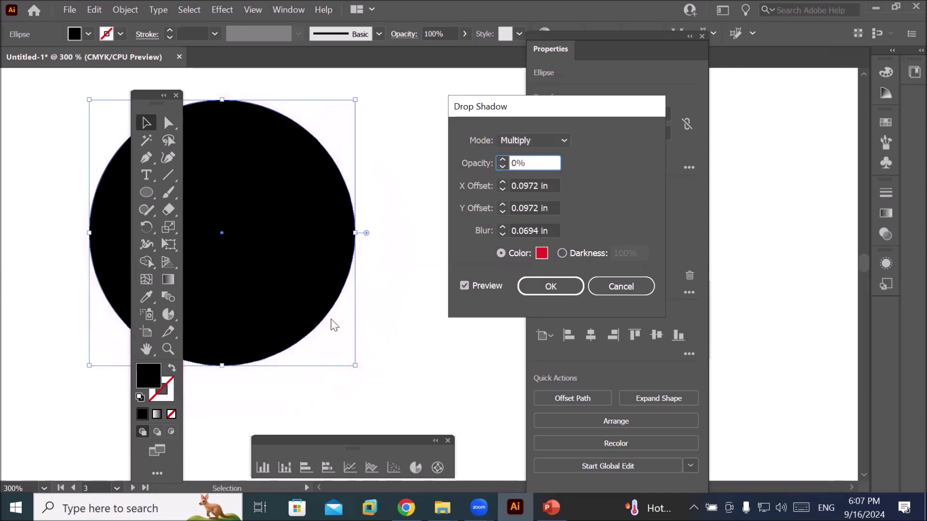
# - Raise the circle's Drop Shadow opacity back to 100%
pyautogui.click(502, 158)
pyautogui.click(502, 159)
pyautogui.click(502, 160)
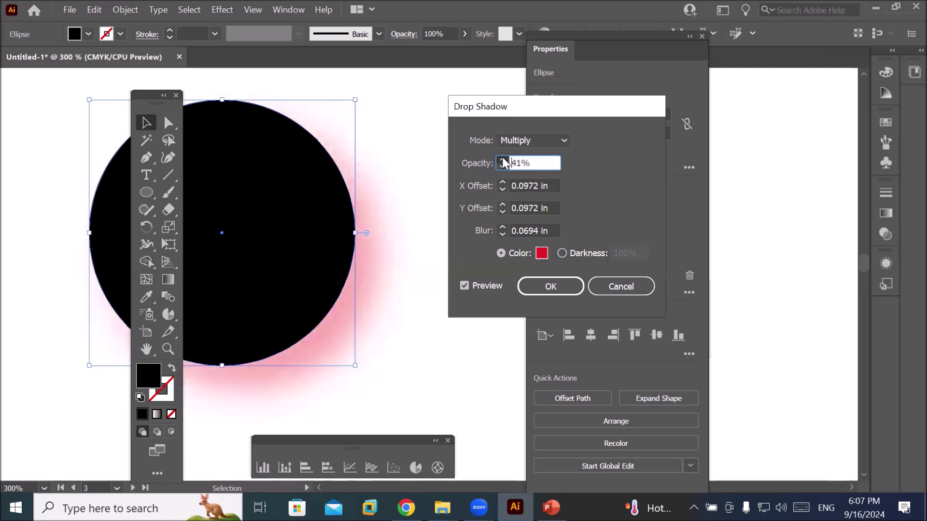
pyautogui.click(502, 159)
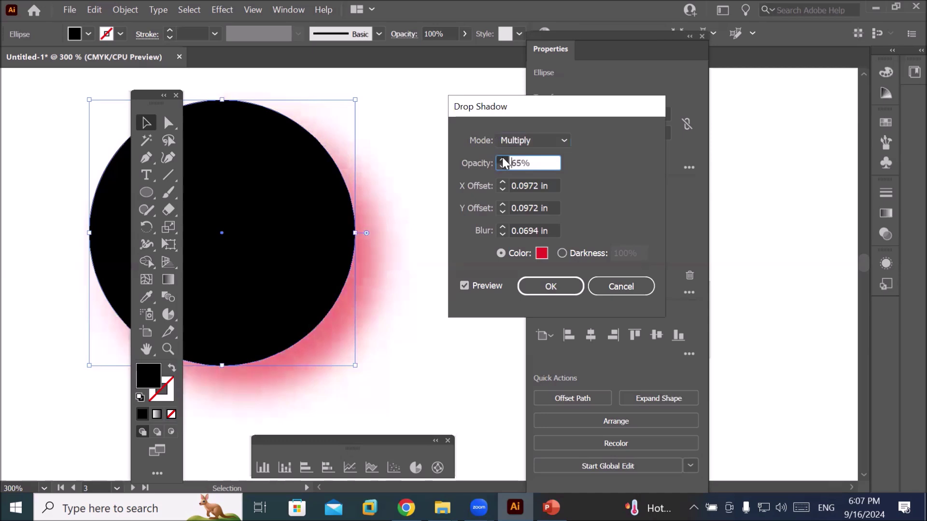
pyautogui.click(503, 159)
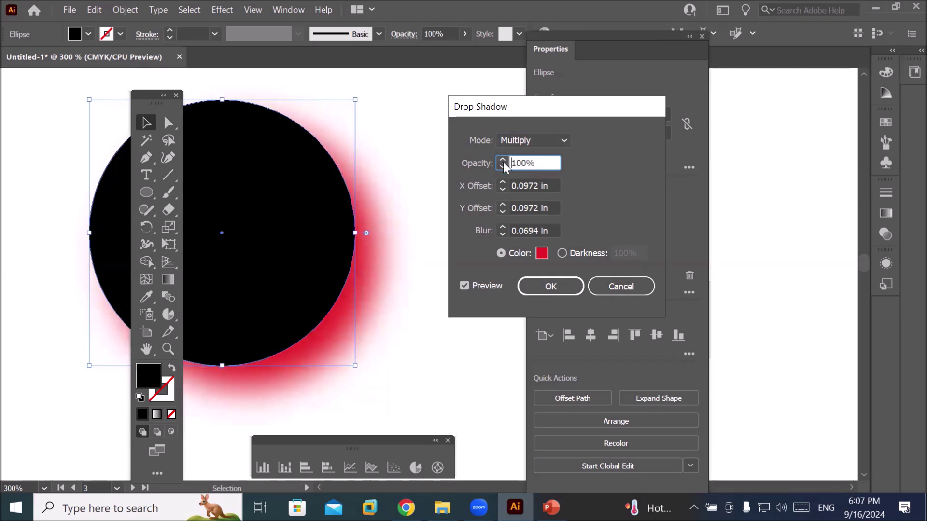
# - Try a large horizontal shift of the circle's shadow by raising the X offset to 2.25 in
pyautogui.click(538, 188)
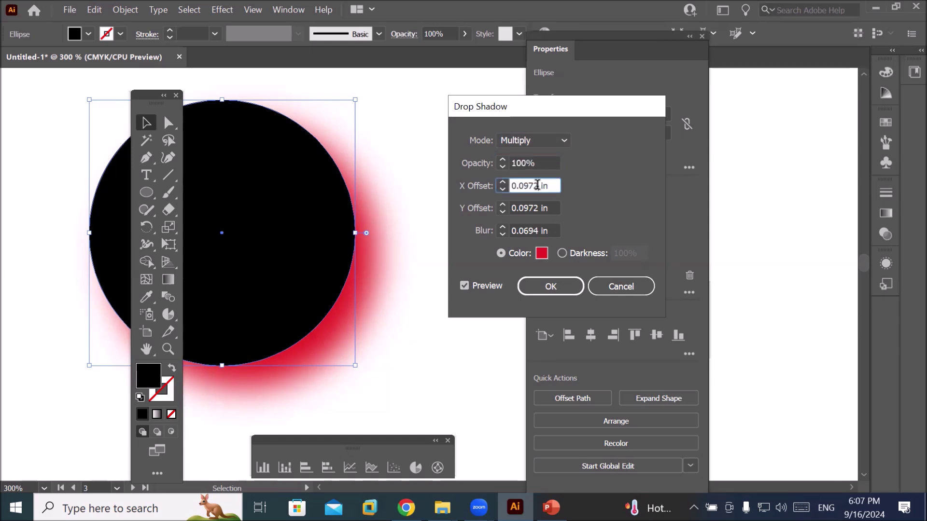
pyautogui.click(502, 182)
pyautogui.click(502, 182)
pyautogui.click(502, 183)
pyautogui.click(502, 182)
pyautogui.click(503, 182)
pyautogui.click(503, 182)
pyautogui.click(503, 183)
pyautogui.click(504, 182)
pyautogui.click(504, 182)
pyautogui.click(504, 182)
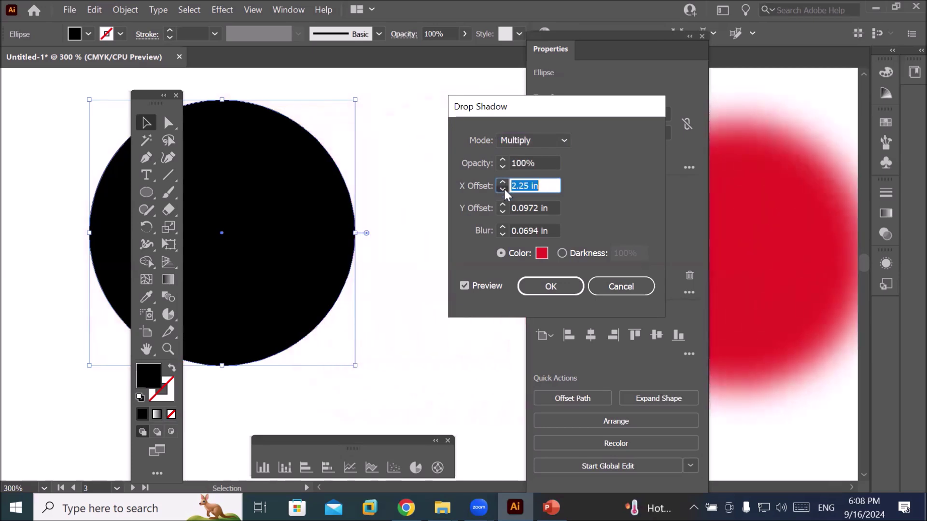
# - Try shifting the circle's shadow to the opposite side with an X offset of -0.625 in
pyautogui.click(503, 187)
pyautogui.click(503, 189)
pyautogui.click(503, 188)
pyautogui.click(503, 188)
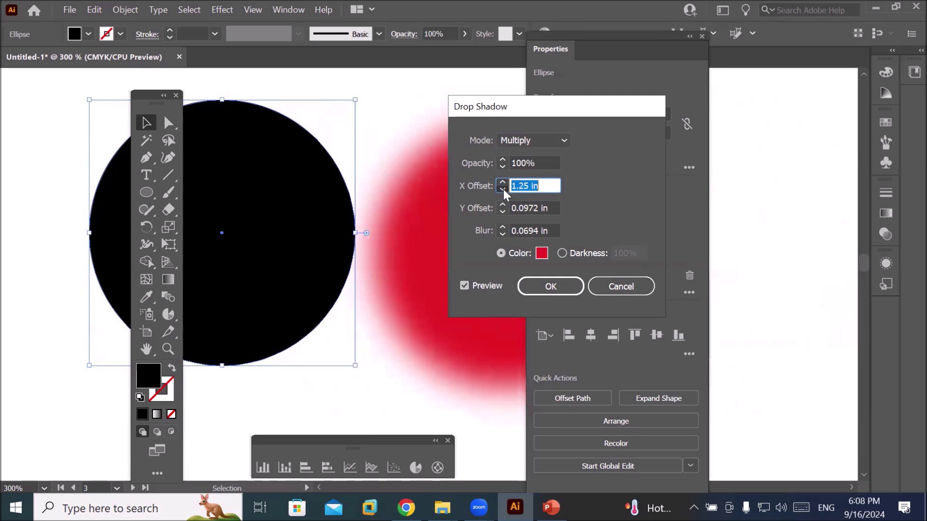
pyautogui.click(502, 188)
pyautogui.click(502, 189)
pyautogui.click(502, 189)
pyautogui.click(502, 188)
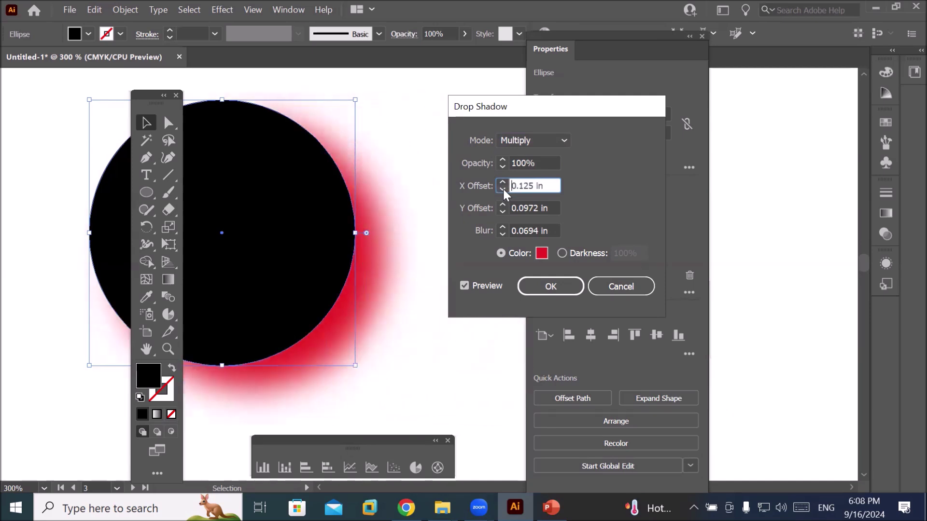
pyautogui.click(502, 189)
pyautogui.click(502, 188)
pyautogui.click(503, 188)
pyautogui.click(503, 189)
pyautogui.click(503, 189)
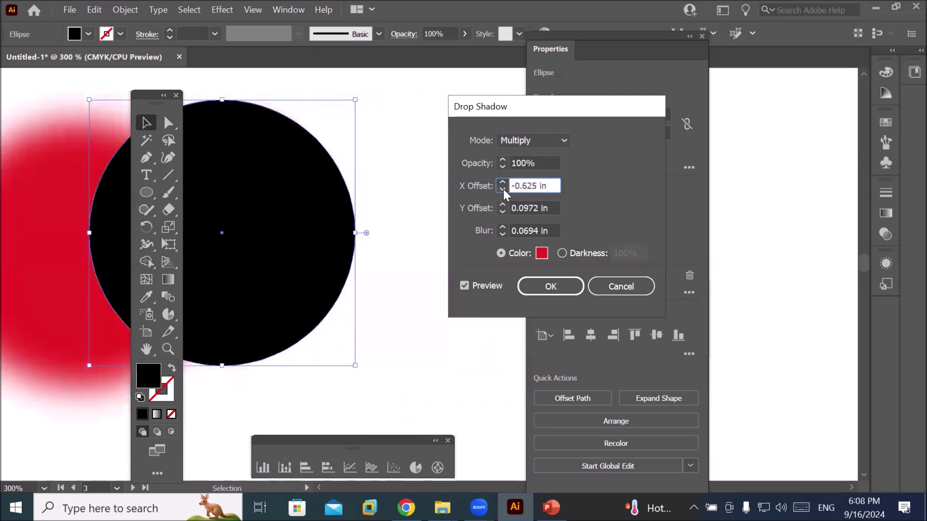
# - Bring the shadow's X offset up to 0.25 in
pyautogui.click(503, 183)
pyautogui.click(502, 183)
pyautogui.click(502, 183)
pyautogui.click(503, 183)
pyautogui.click(502, 183)
pyautogui.click(502, 183)
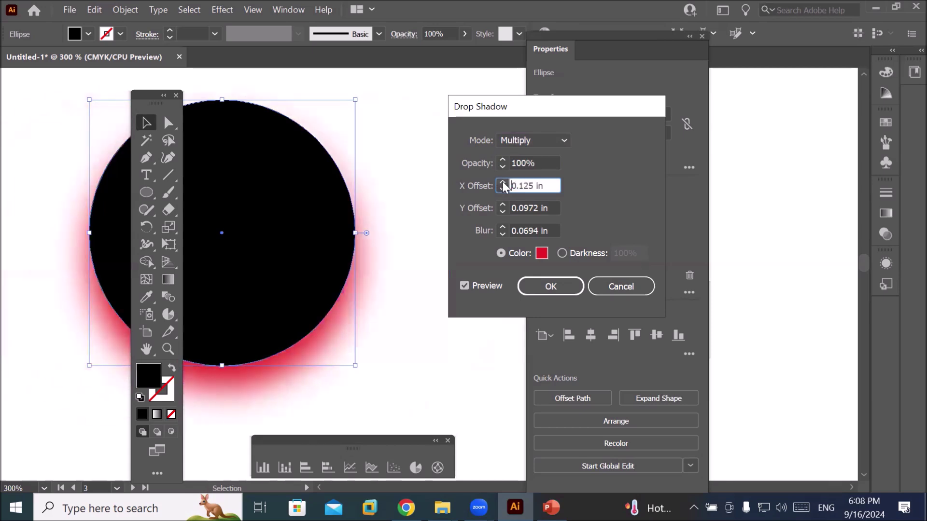
pyautogui.click(503, 183)
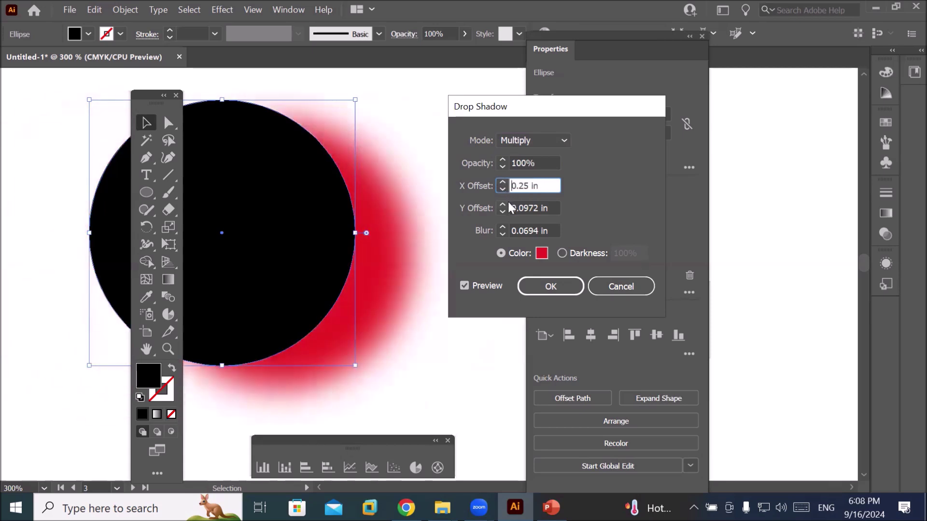
# - Try Y offsets of 0.5 in and -0.25 in on the circle's shadow
pyautogui.click(502, 205)
pyautogui.click(502, 205)
pyautogui.click(502, 205)
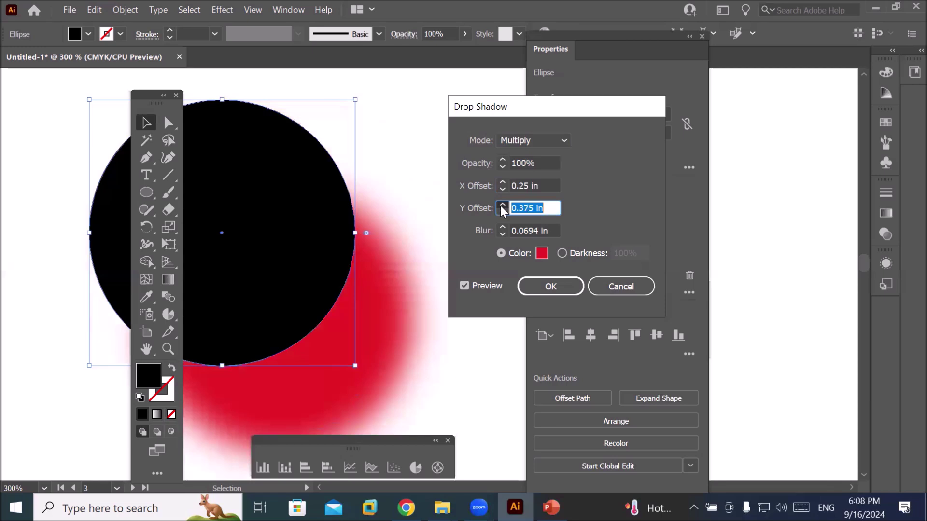
pyautogui.click(502, 204)
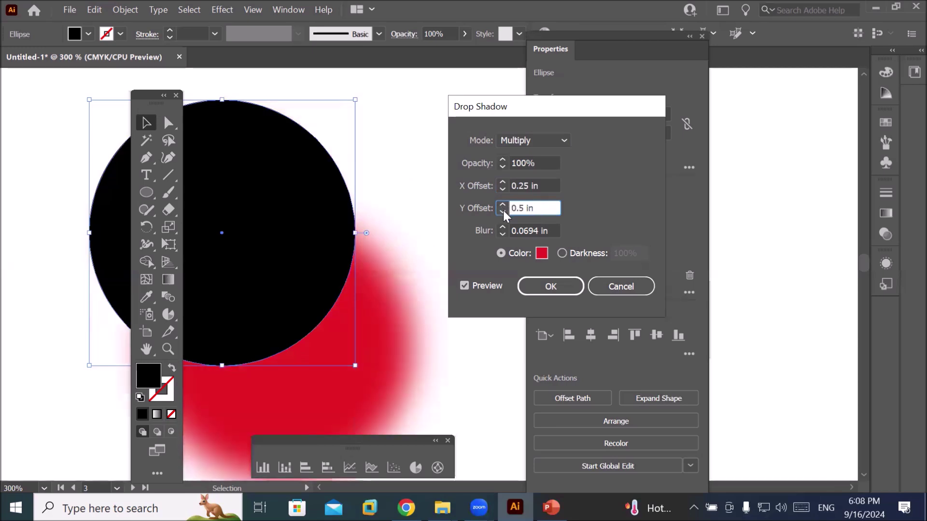
pyautogui.click(503, 210)
pyautogui.click(502, 210)
pyautogui.click(503, 210)
pyautogui.click(503, 211)
pyautogui.click(502, 211)
pyautogui.click(503, 210)
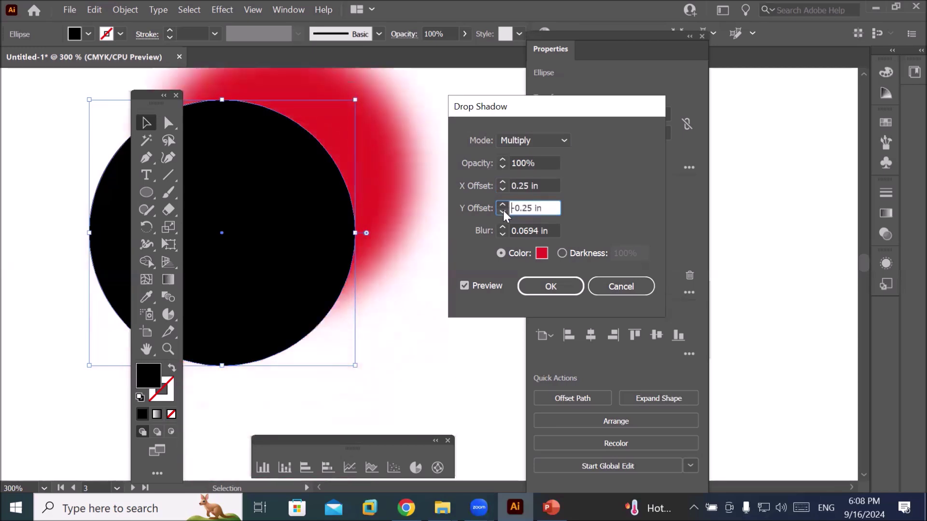
# - Set both the Y offset and the X offset of the circle's shadow to 0.125 in
pyautogui.click(502, 205)
pyautogui.click(502, 205)
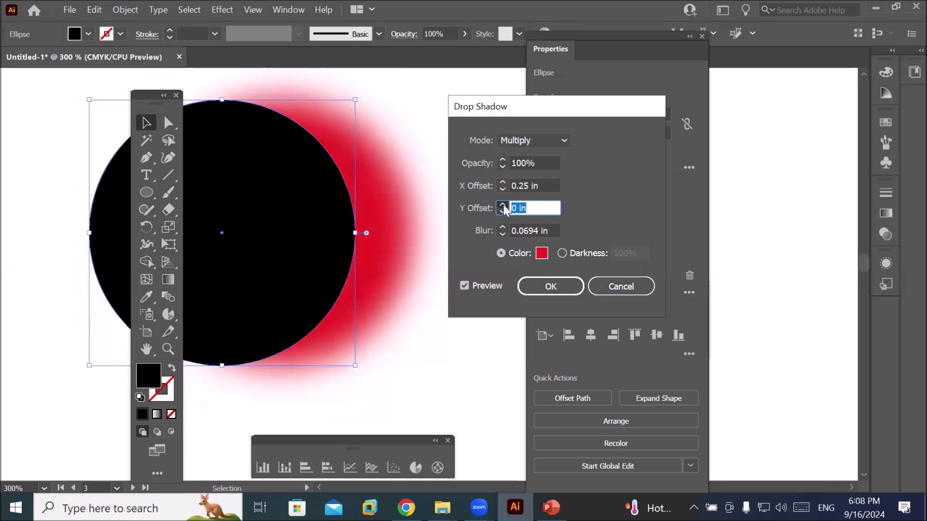
pyautogui.click(502, 204)
pyautogui.click(503, 205)
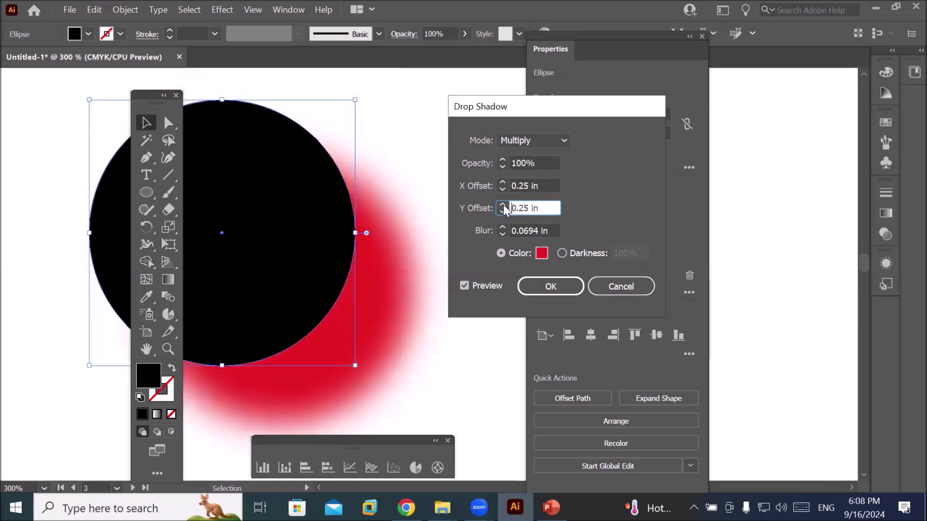
pyautogui.click(503, 213)
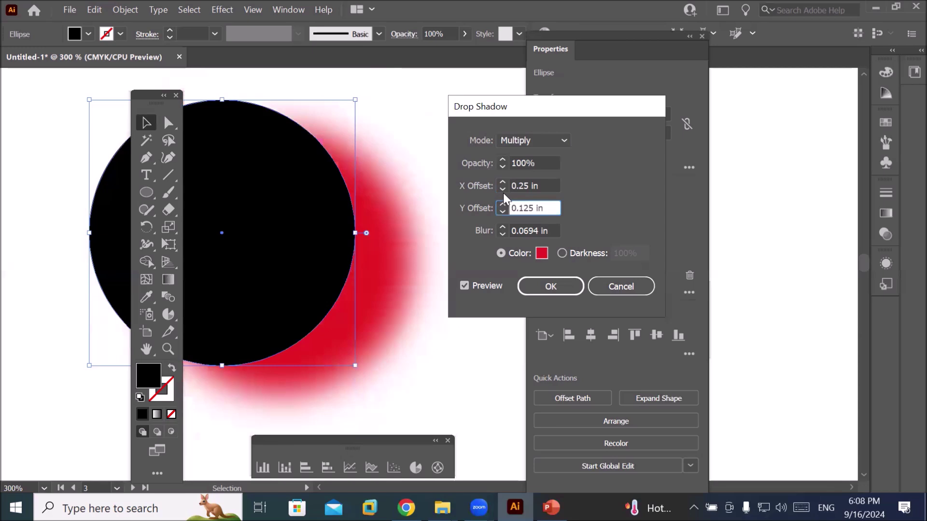
pyautogui.click(503, 190)
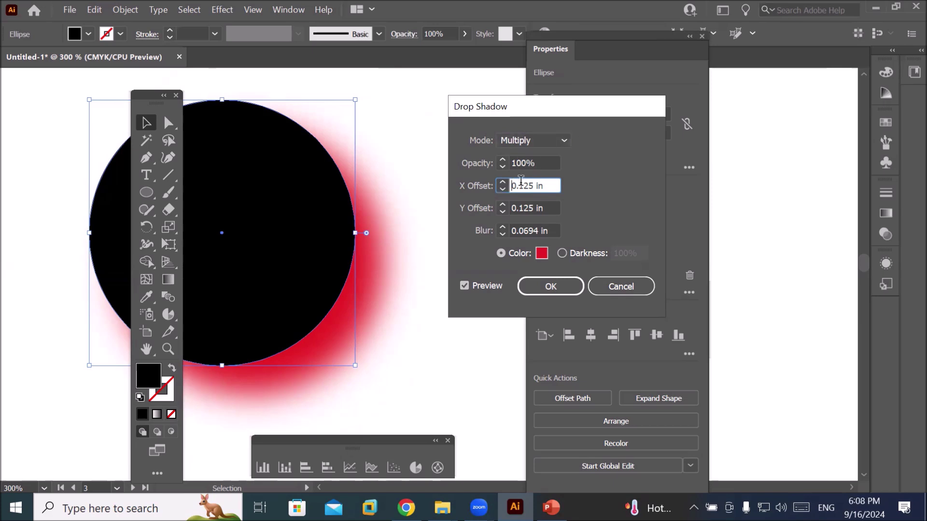
pyautogui.moveTo(545, 186); pyautogui.dragTo(466, 192)
pyautogui.click(534, 207)
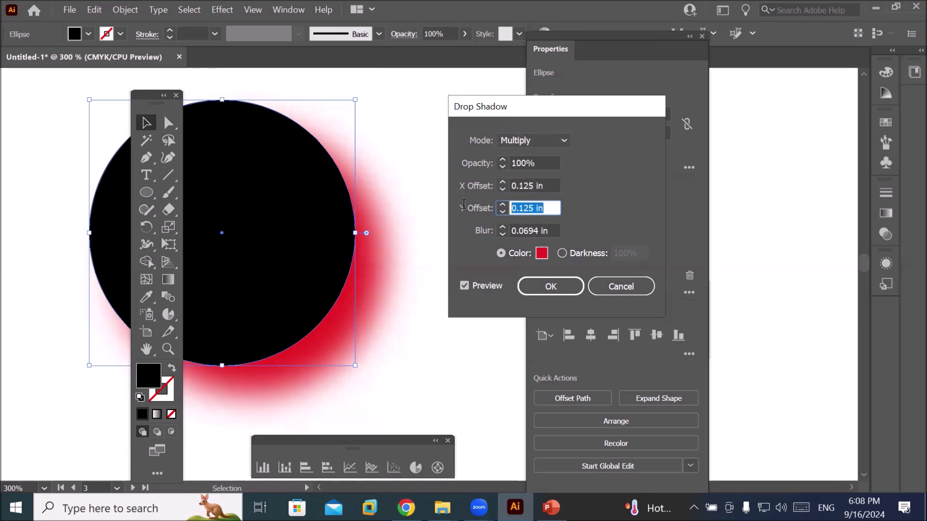
pyautogui.click(550, 164)
pyautogui.moveTo(548, 185); pyautogui.dragTo(467, 191)
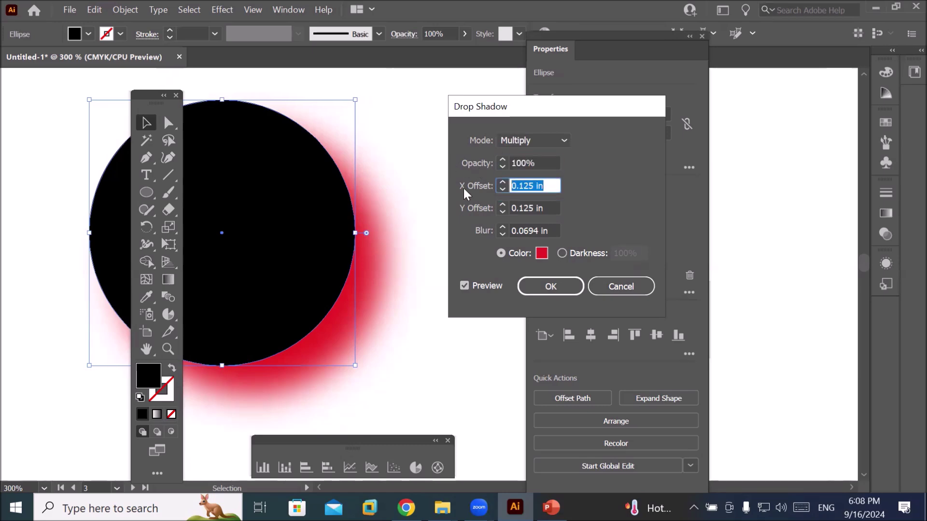
pyautogui.click(546, 207)
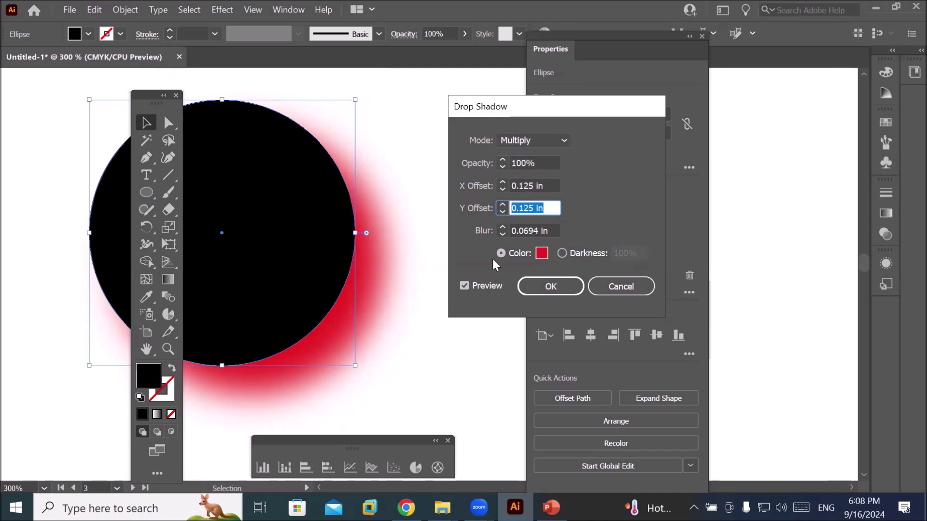
# - Try the shadow's blur at 0.375 in and reduce it to 0 in
pyautogui.click(503, 227)
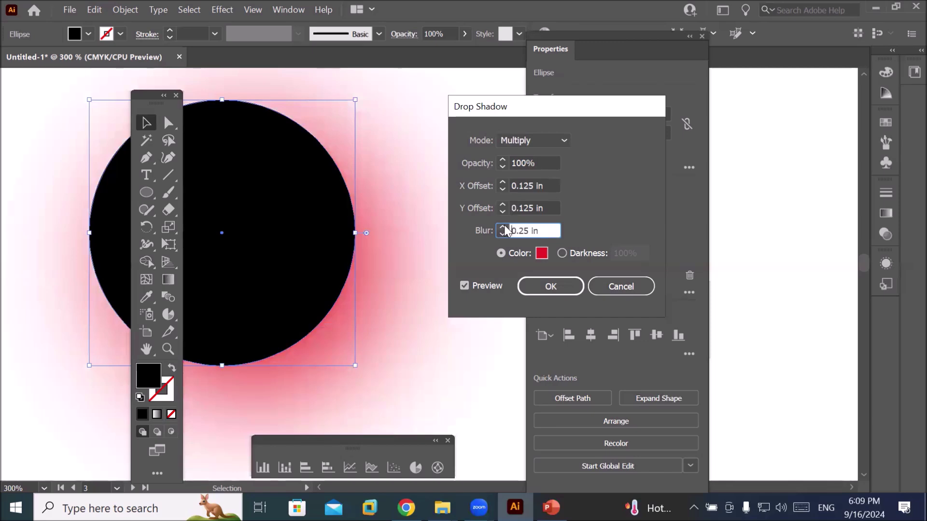
pyautogui.click(504, 225)
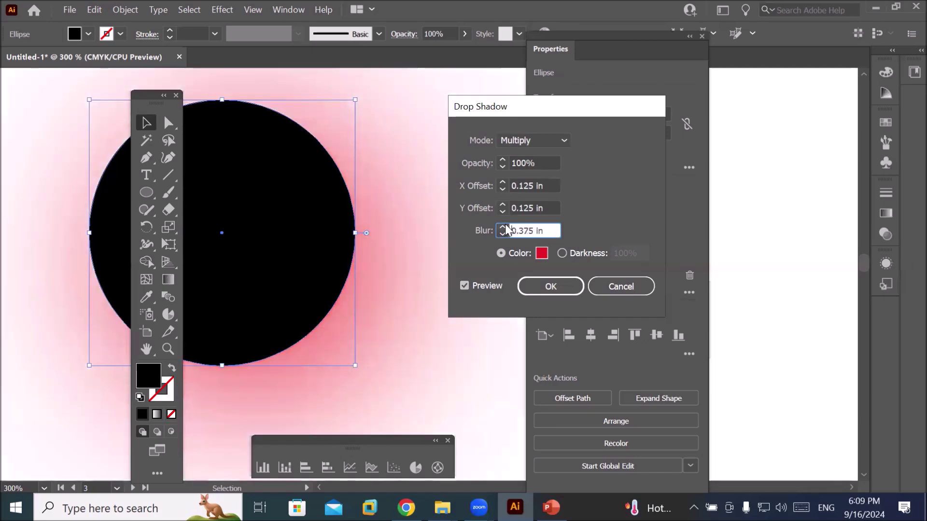
pyautogui.click(503, 234)
pyautogui.click(503, 234)
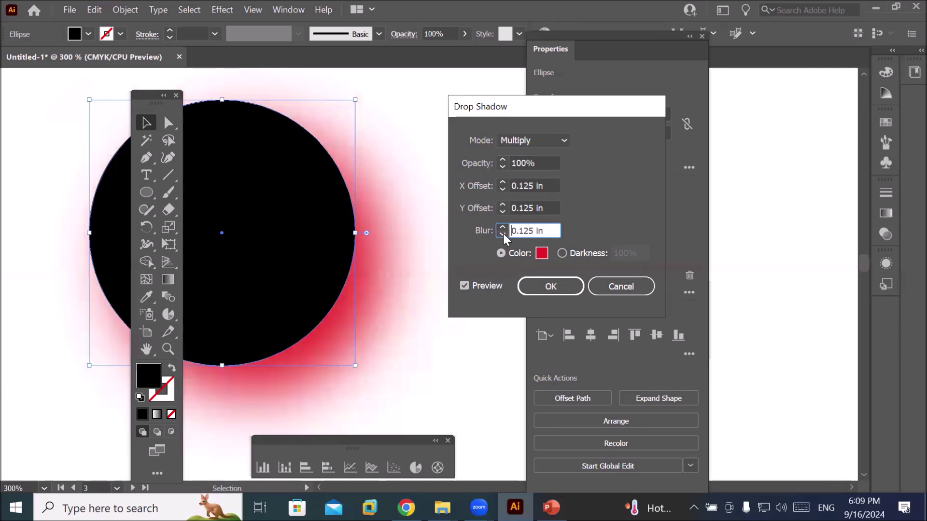
pyautogui.click(503, 234)
pyautogui.click(503, 232)
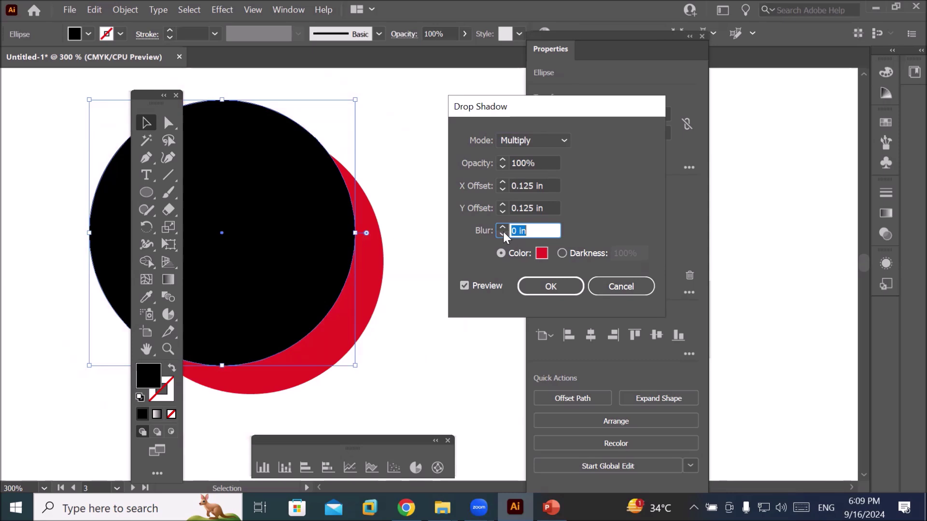
# - Set the shadow's blur to 0.125 in and apply the Drop Shadow settings to the circle
pyautogui.click(503, 227)
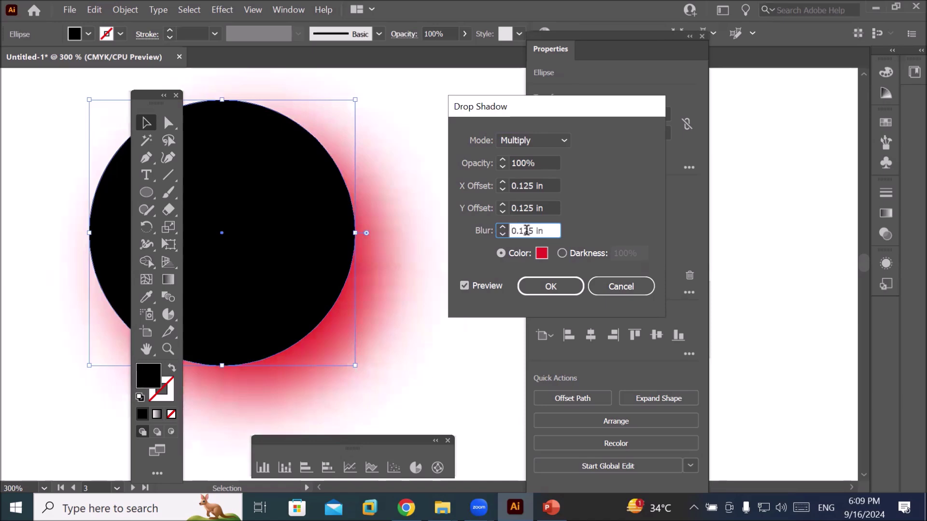
pyautogui.click(538, 291)
# - Select the "Sale Report for year 2022-2024" title text and add a Drop Shadow effect to it, keeping the title visible beside the settings
pyautogui.scroll(-3, 419, 257)
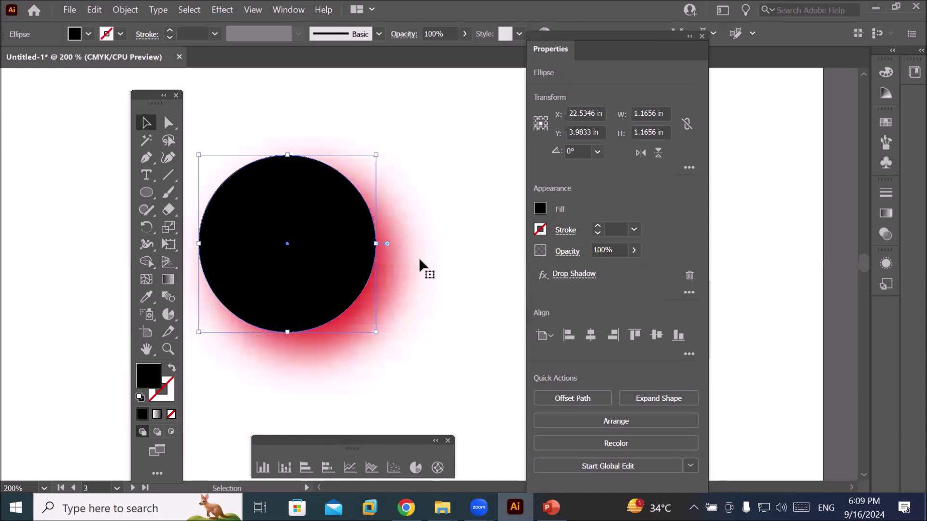
pyautogui.scroll(-1, 418, 257)
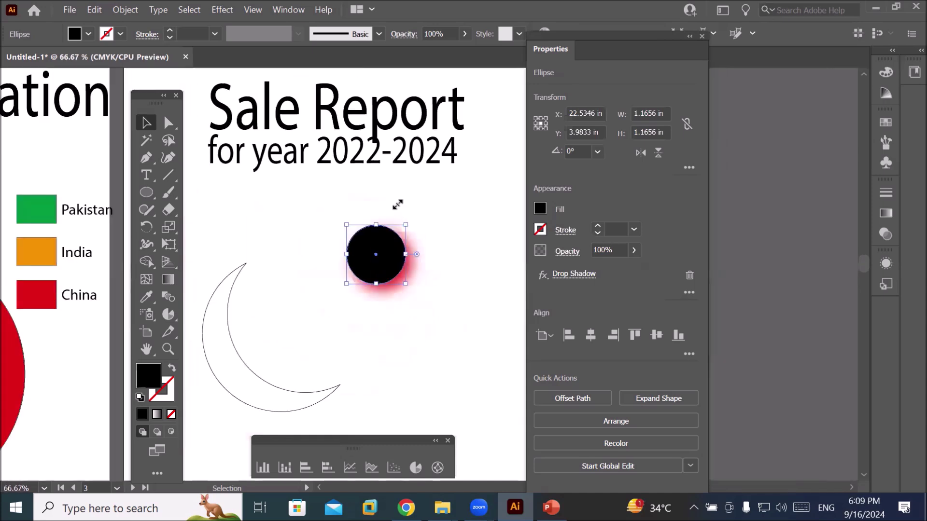
pyautogui.moveTo(378, 126); pyautogui.dragTo(375, 132)
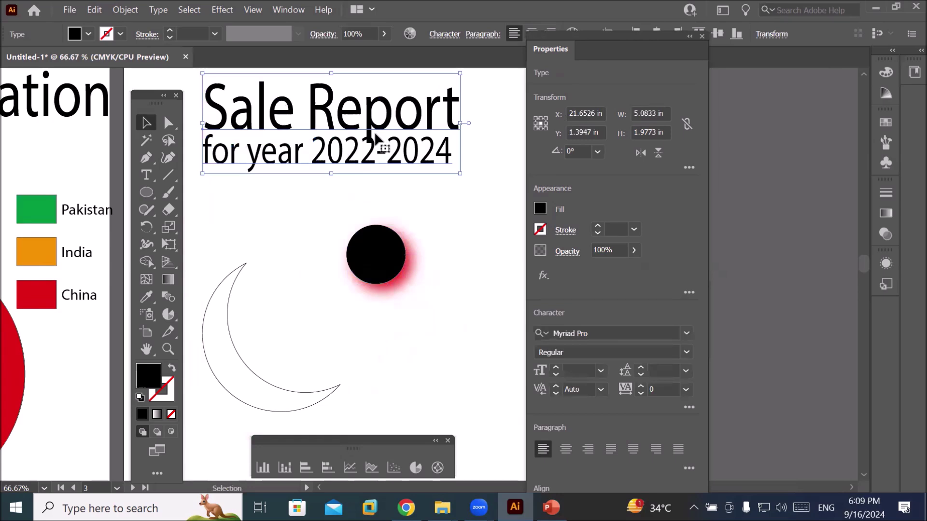
pyautogui.click(544, 276)
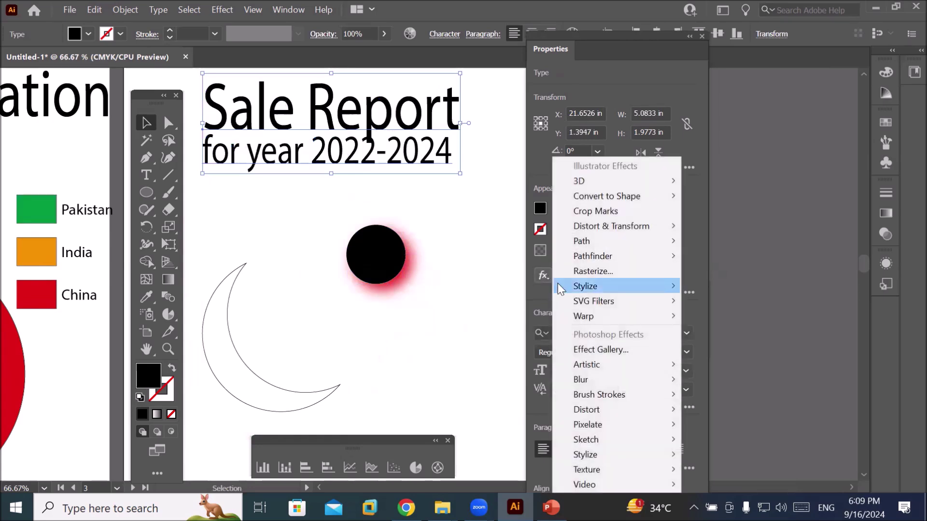
pyautogui.moveTo(620, 286)
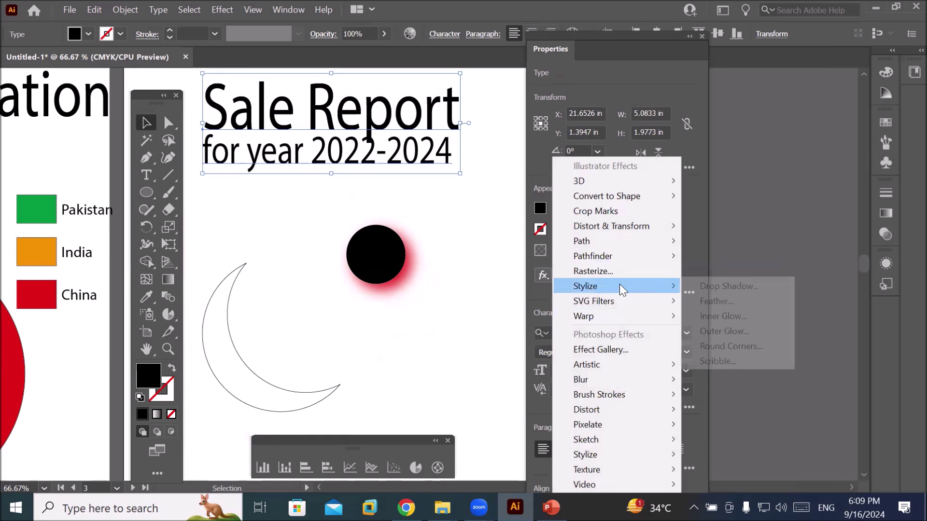
pyautogui.click(695, 279)
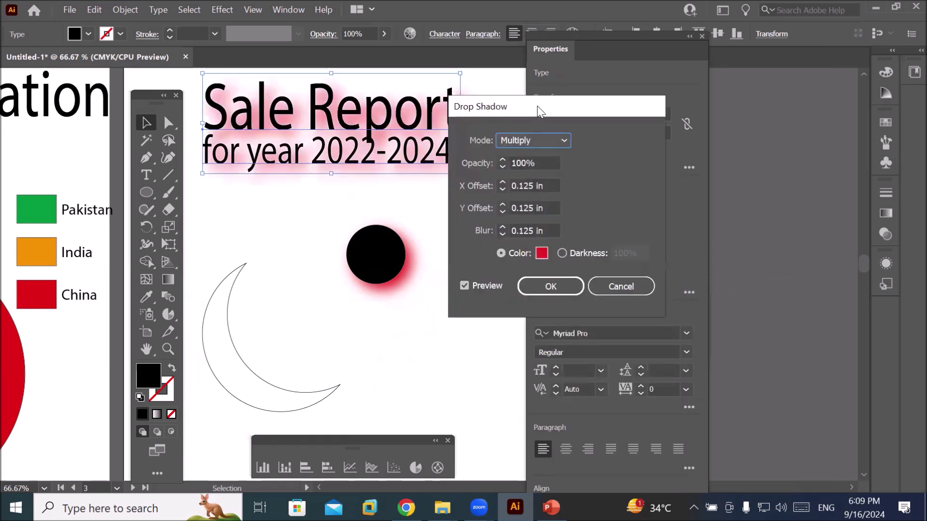
pyautogui.moveTo(538, 106); pyautogui.dragTo(611, 72)
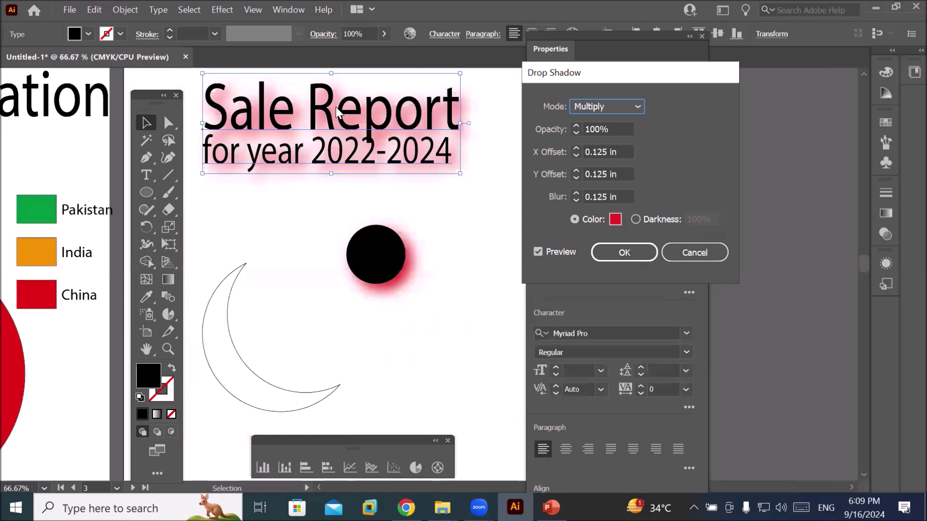
# - Try X offsets of 0.5 in and 0.375 in on the title's shadow
pyautogui.click(576, 147)
pyautogui.click(576, 147)
pyautogui.click(576, 148)
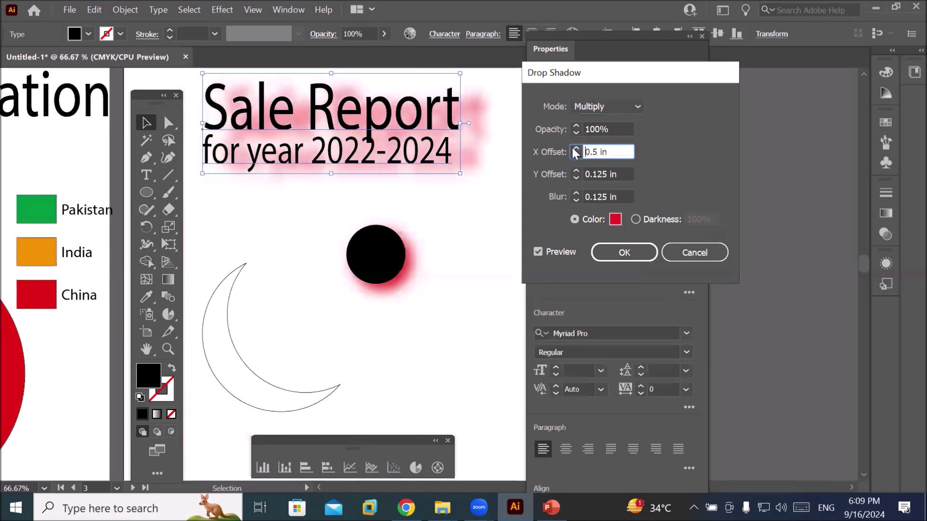
pyautogui.click(572, 156)
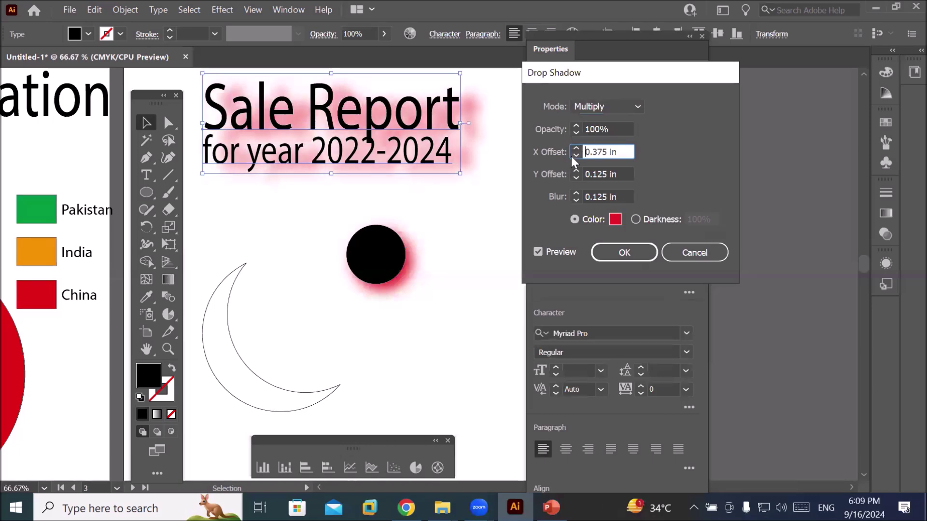
# - Set the blur and X offset of the title's shadow to 0 in and apply the Drop Shadow settings
pyautogui.click(575, 201)
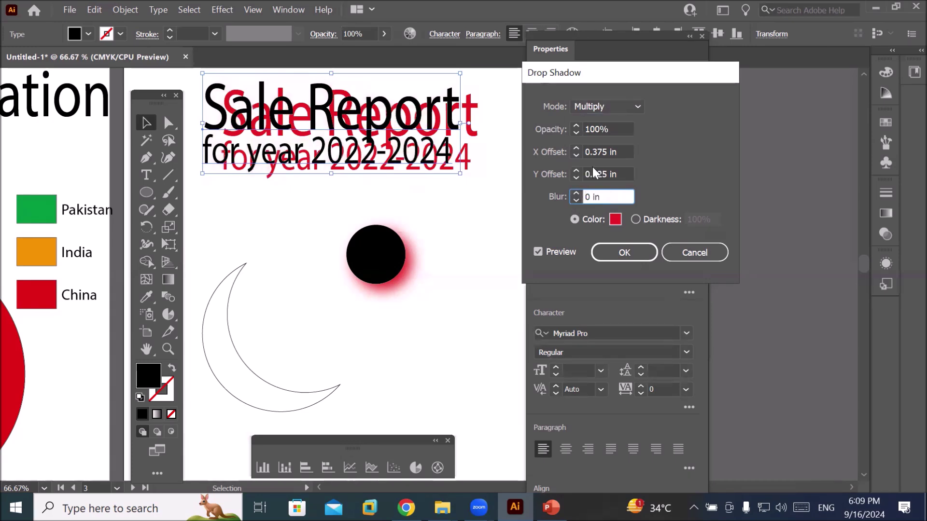
pyautogui.click(602, 153)
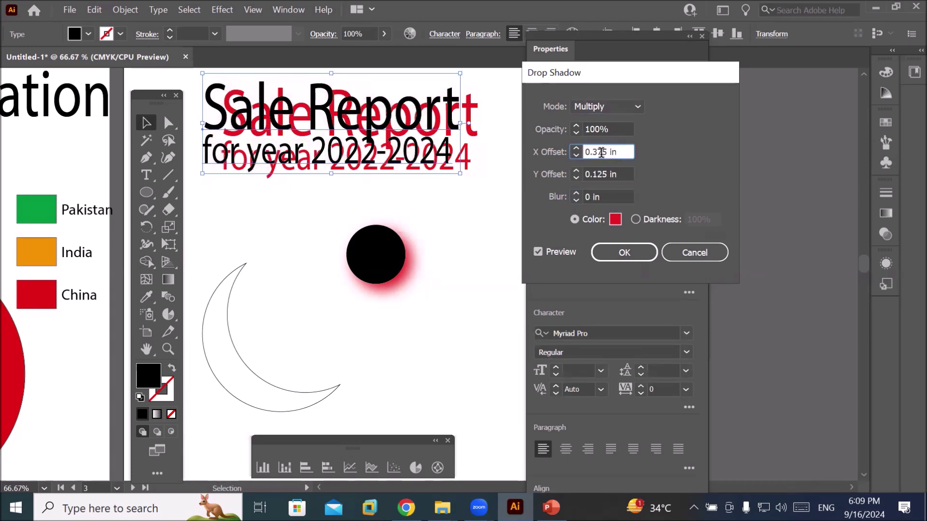
pyautogui.scroll(-2, 602, 153)
pyautogui.scroll(-1, 602, 153)
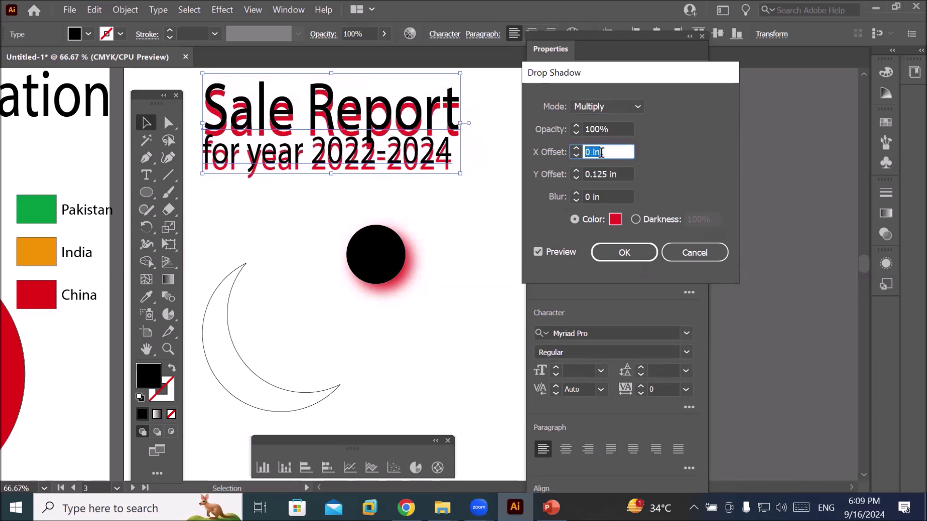
pyautogui.click(613, 171)
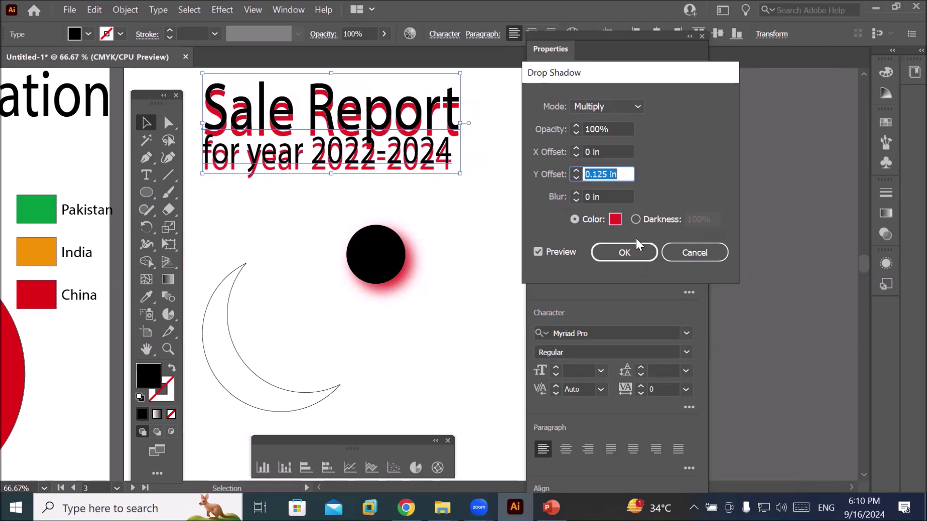
pyautogui.click(623, 251)
# - Examine the title's red shadow up close, keeping the floating panels clear of the text
pyautogui.scroll(2, 240, 92)
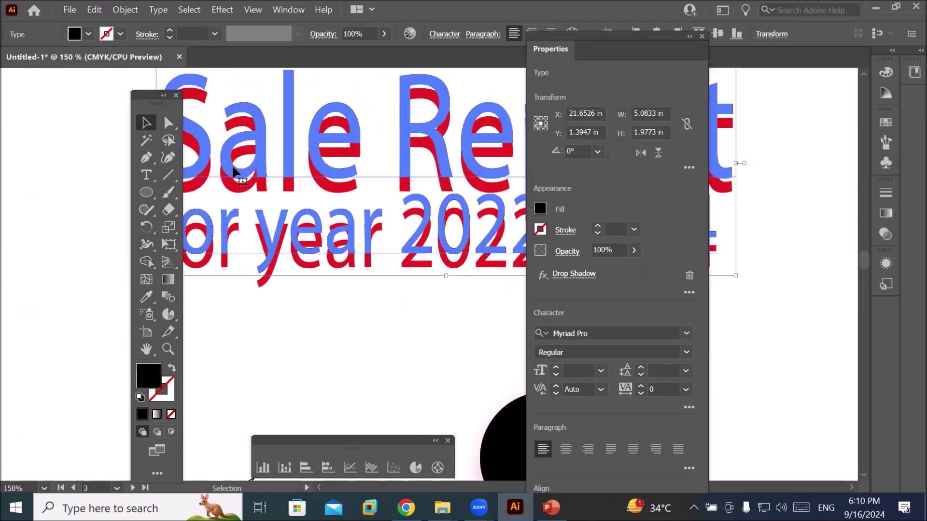
pyautogui.moveTo(146, 100); pyautogui.dragTo(74, 100)
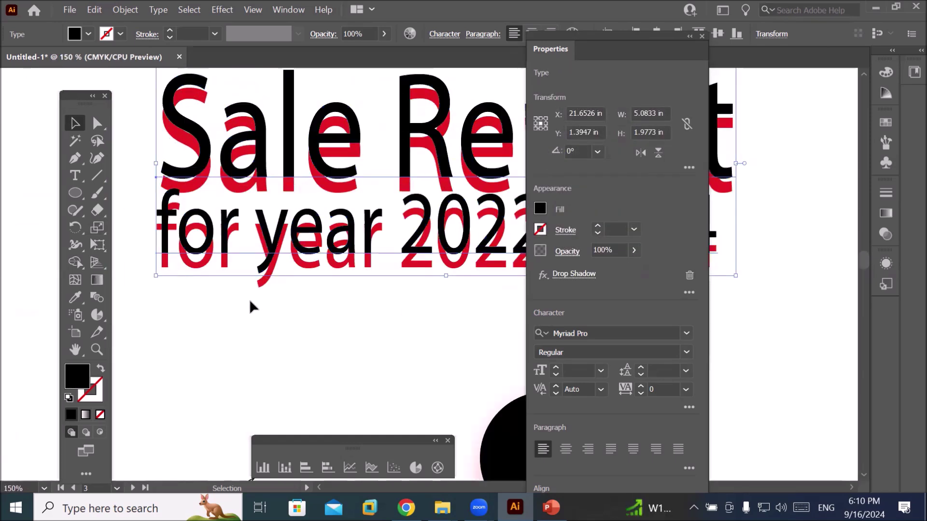
pyautogui.scroll(2, 354, 356)
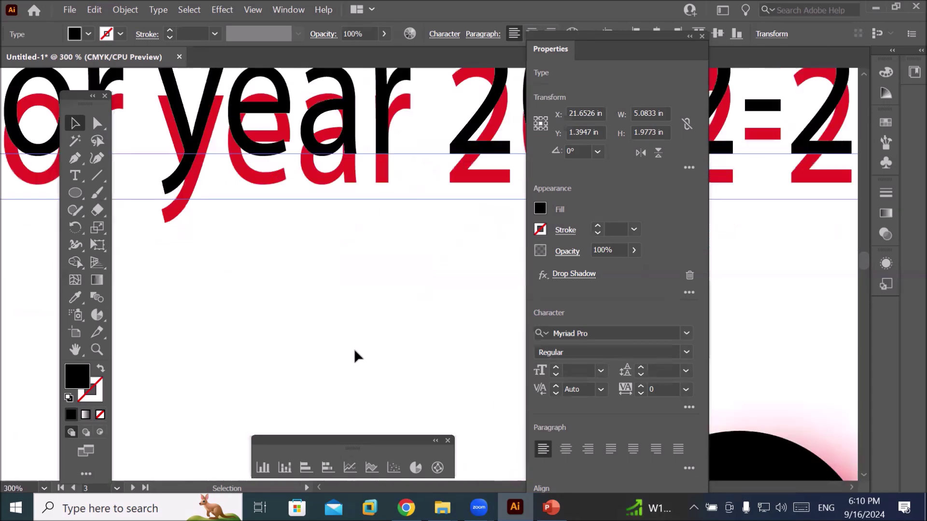
pyautogui.scroll(-2, 355, 356)
pyautogui.scroll(-1, 354, 356)
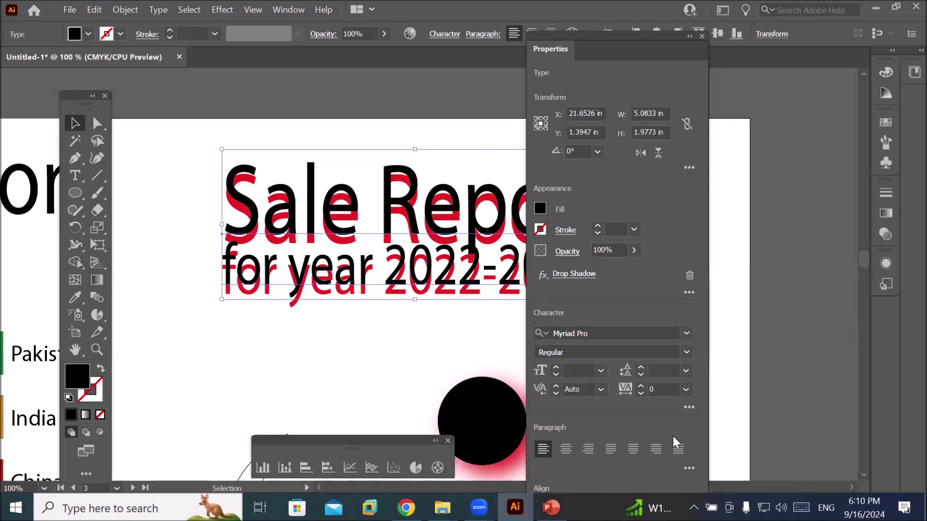
pyautogui.click(852, 488)
pyautogui.click(854, 487)
pyautogui.click(854, 487)
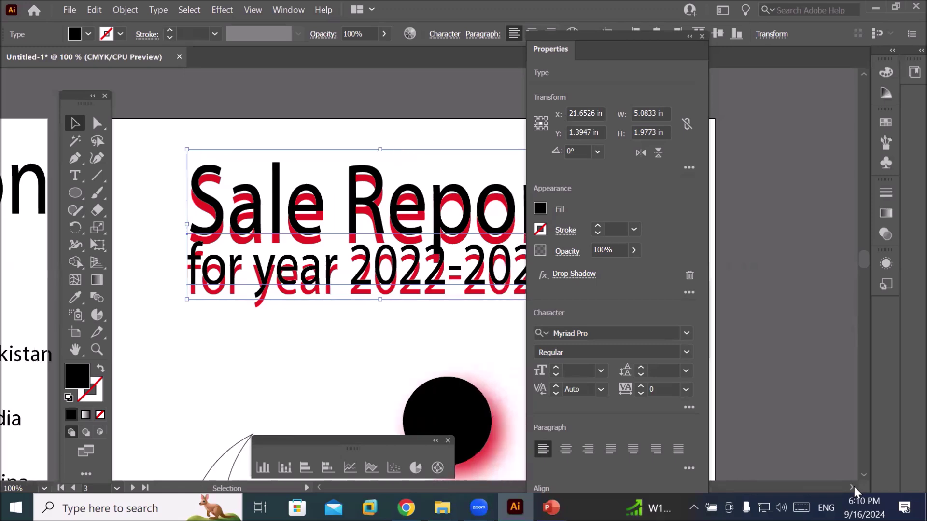
pyautogui.click(854, 488)
pyautogui.click(854, 488)
pyautogui.click(855, 488)
pyautogui.click(854, 487)
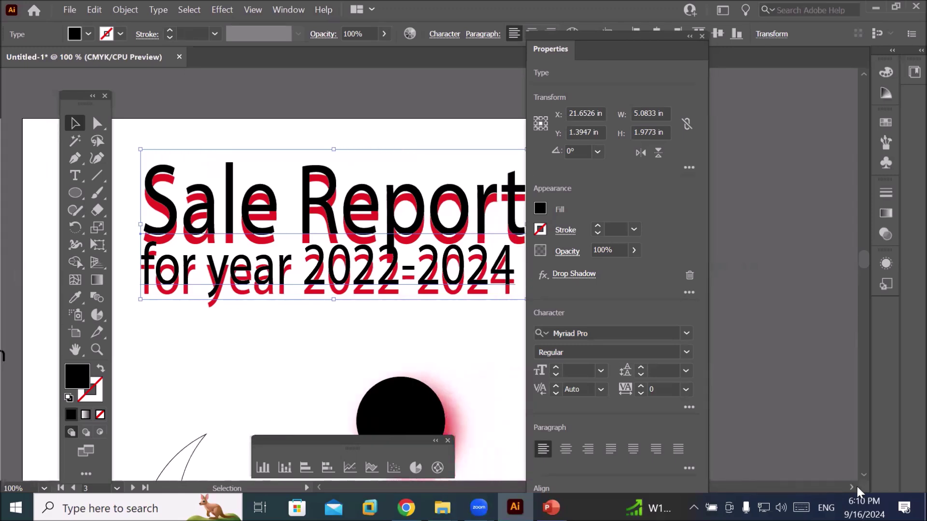
# - Reduce the Y offset of the title's drop shadow to leave only a thin red edge under the letters, and apply it
pyautogui.click(576, 278)
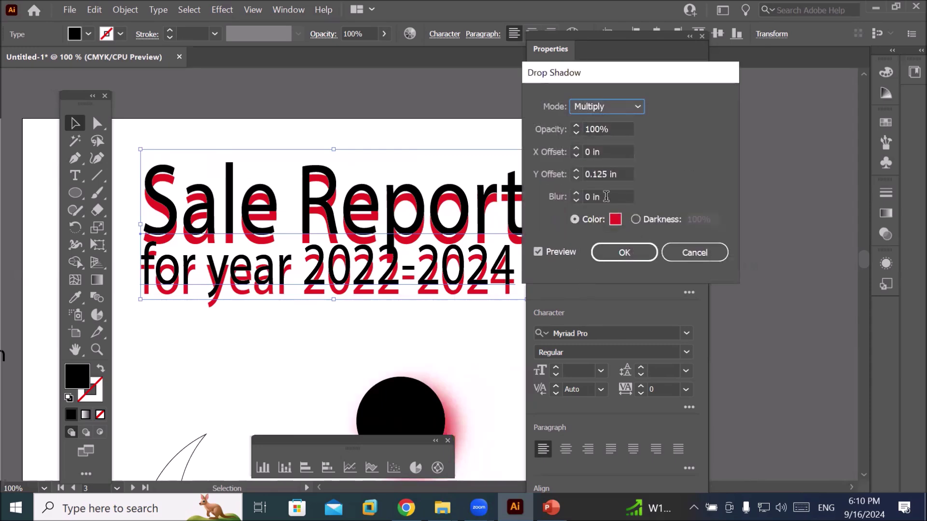
pyautogui.click(605, 175)
pyautogui.press('Right')
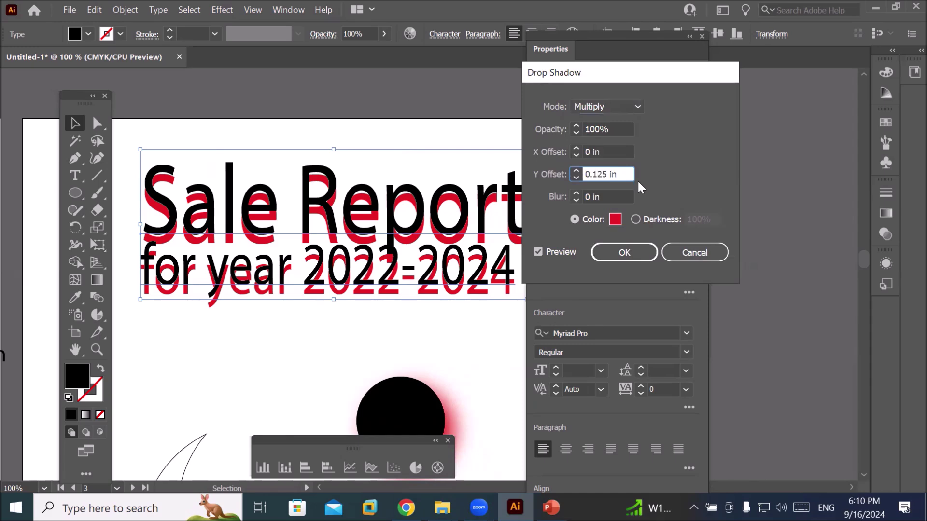
pyautogui.press('Left')
pyautogui.press('Left')
pyautogui.press('BackSpace')
pyautogui.write('0')
pyautogui.press('Return')
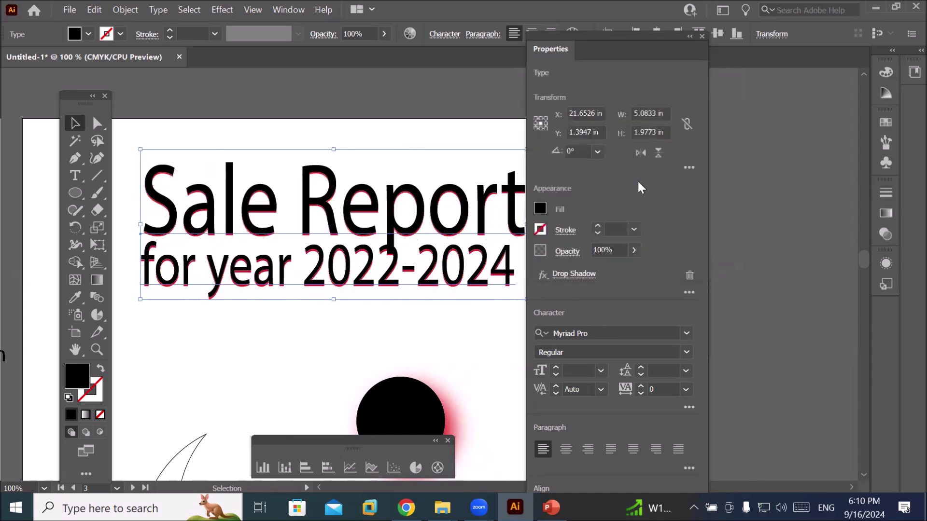
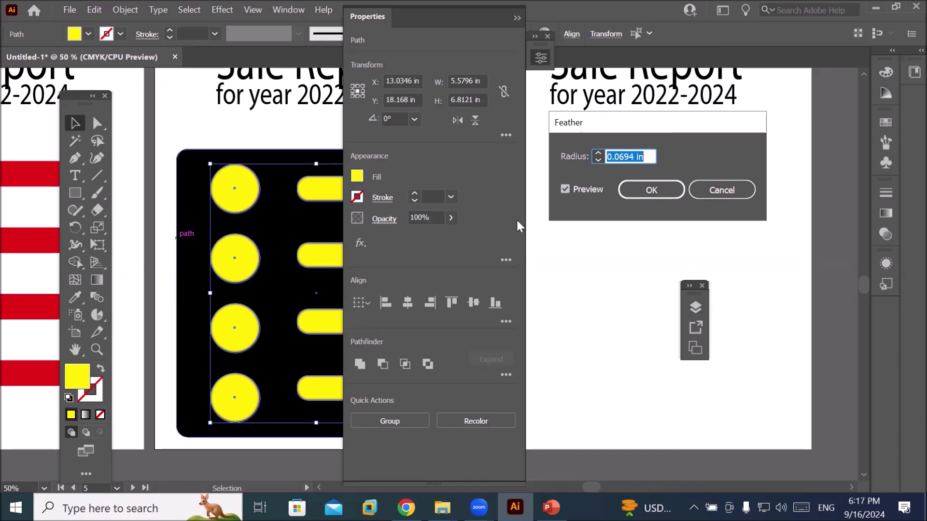
# - Try a Feather radius of 0.5 in on the yellow circles and bars, lower it slightly, apply the effect and check the deselected shapes
pyautogui.write('0.5')
pyautogui.press('Tab')
pyautogui.press('Up')
pyautogui.press('Down')
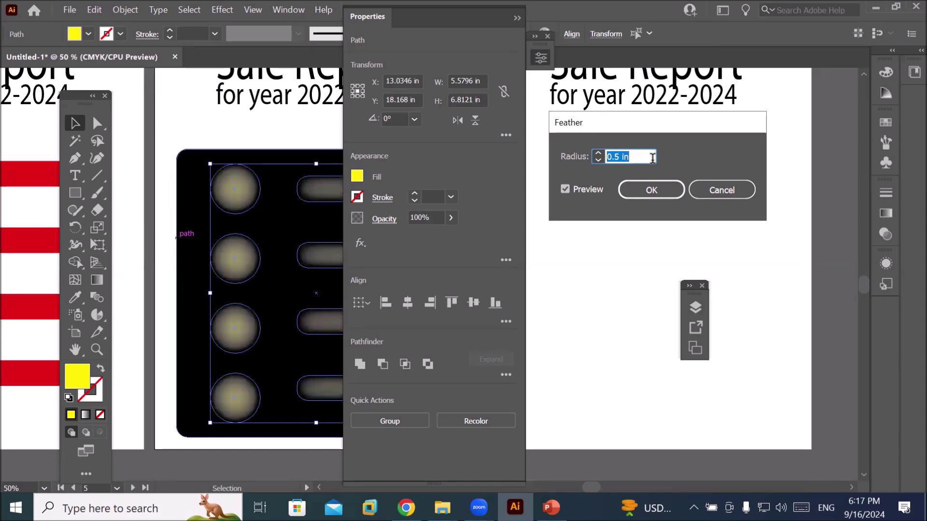
pyautogui.press('Down')
pyautogui.click(659, 193)
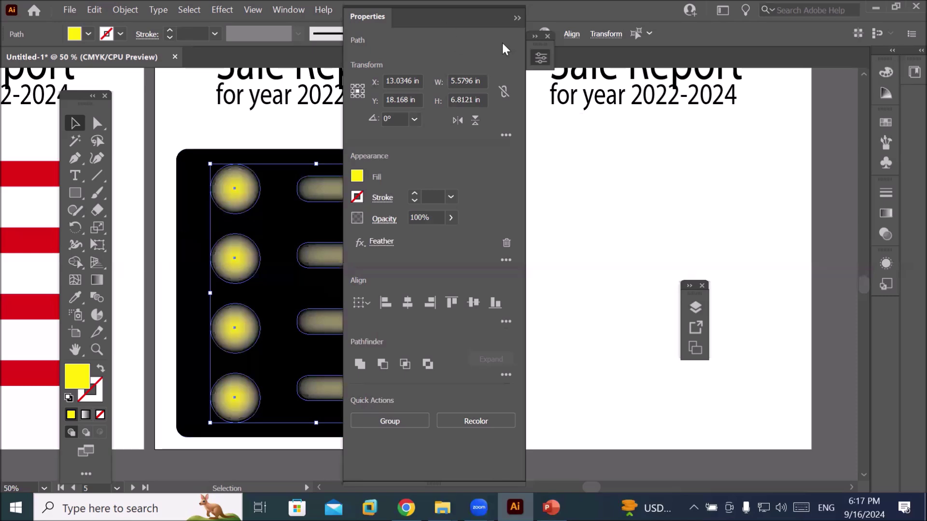
pyautogui.moveTo(445, 26); pyautogui.dragTo(722, 62)
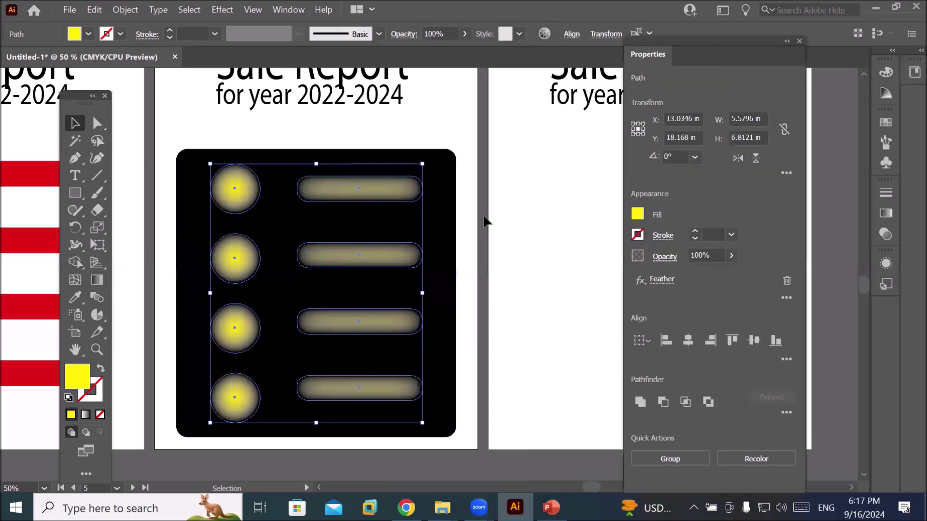
pyautogui.click(507, 226)
pyautogui.scroll(2, 360, 331)
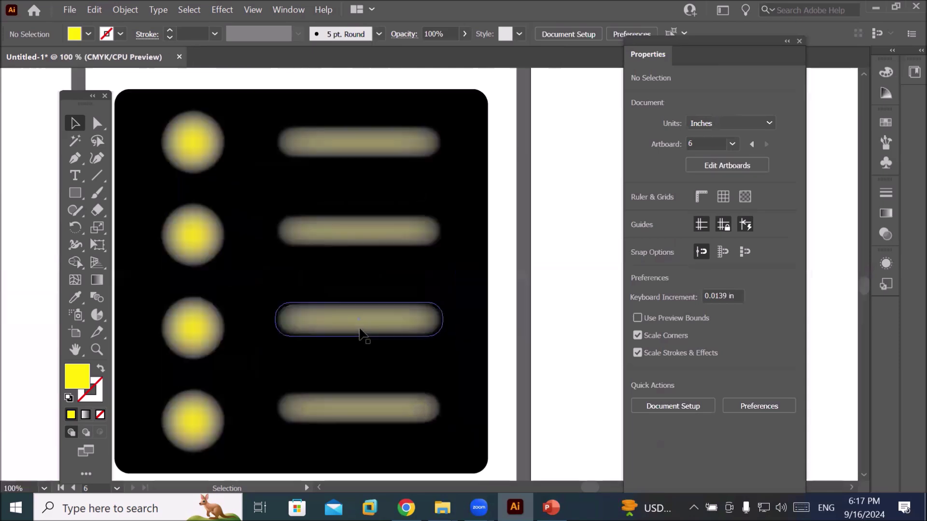
pyautogui.scroll(-2, 360, 331)
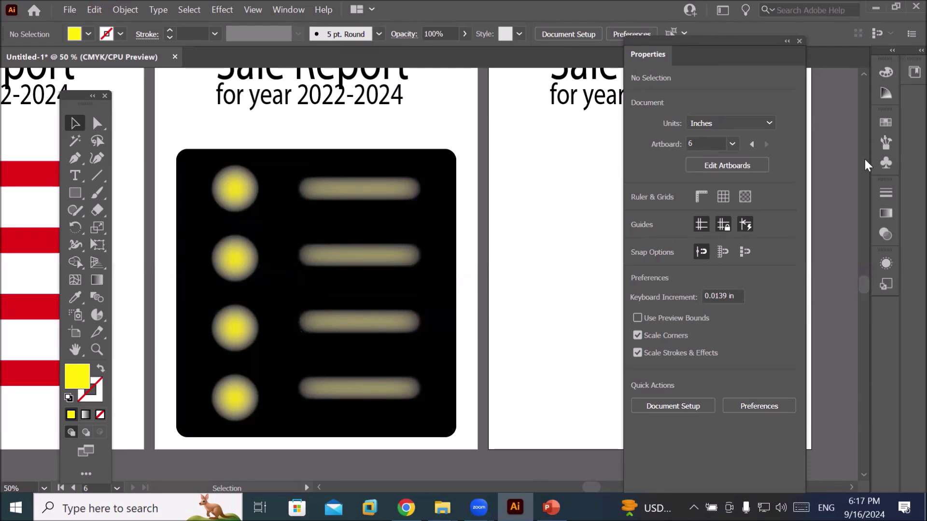
# - Copy the black rounded rectangle from artboard 5 onto artboard 6, below the title
pyautogui.moveTo(704, 54); pyautogui.dragTo(699, 117)
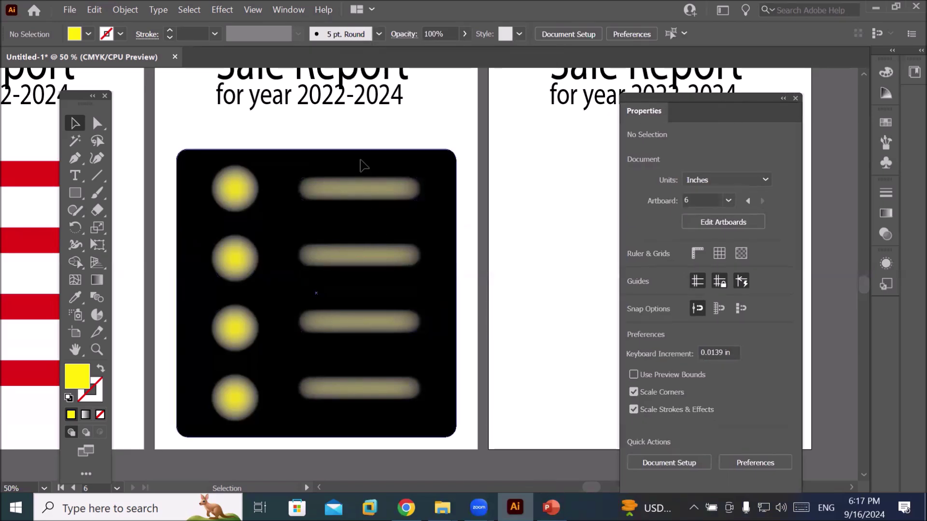
pyautogui.click(362, 161)
pyautogui.moveTo(704, 109); pyautogui.dragTo(133, 185)
pyautogui.moveTo(337, 165); pyautogui.dragTo(673, 151)
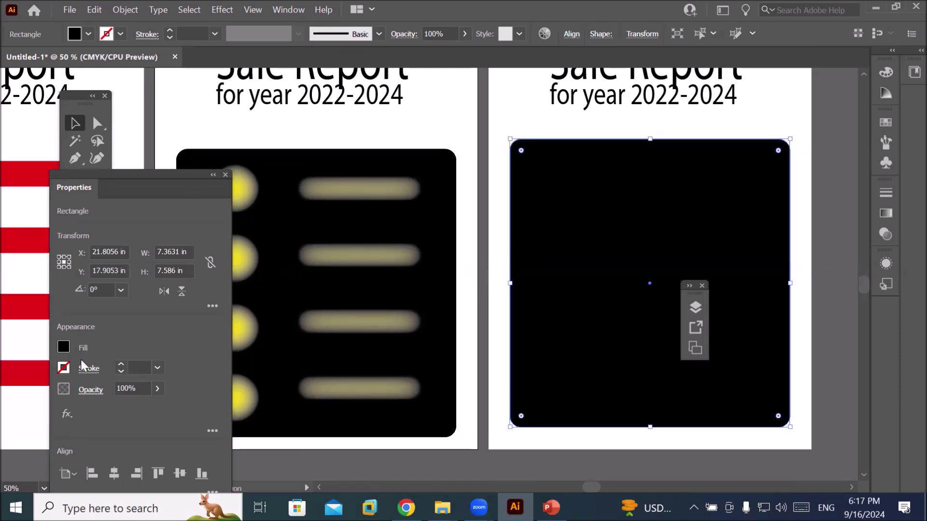
# - Draw a square about 0.54 in wide above the upper-left corner of the copied black rectangle and fill it yellow
pyautogui.moveTo(120, 182); pyautogui.dragTo(269, 249)
pyautogui.click(75, 192)
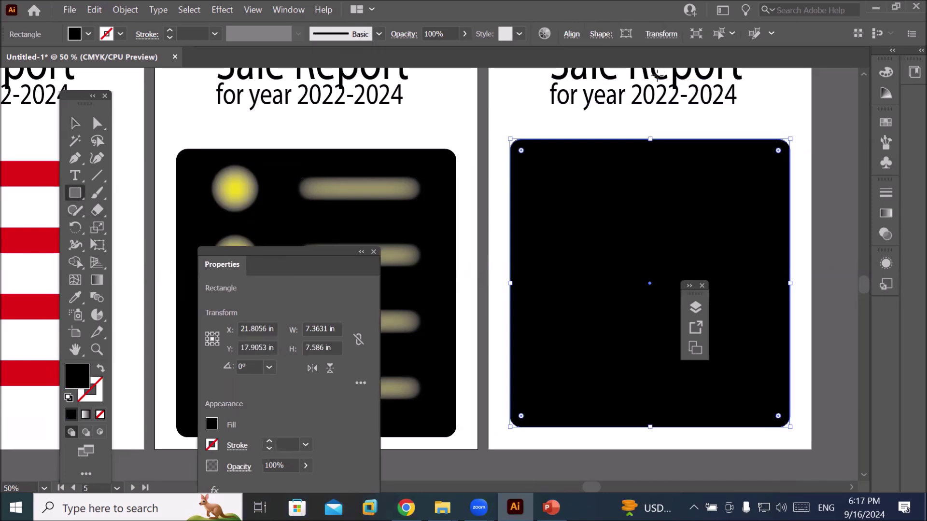
pyautogui.moveTo(506, 101); pyautogui.dragTo(526, 121)
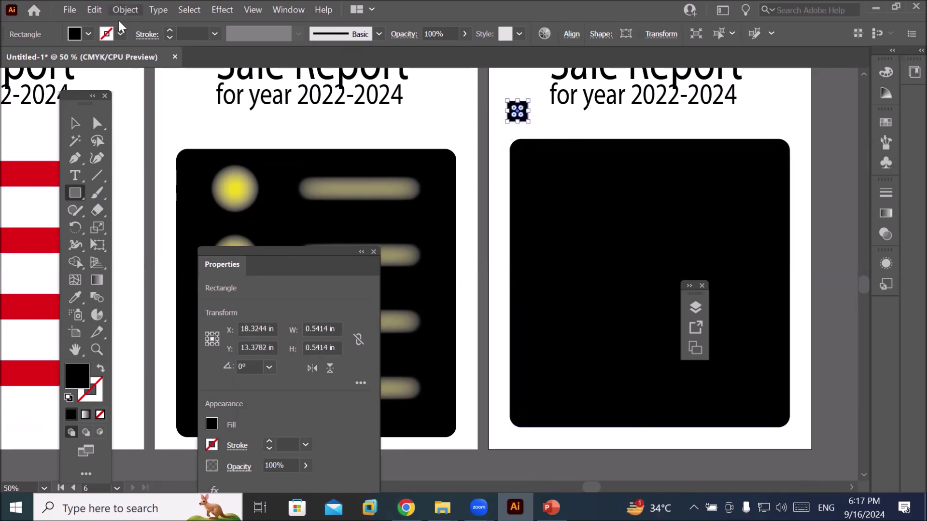
pyautogui.click(88, 33)
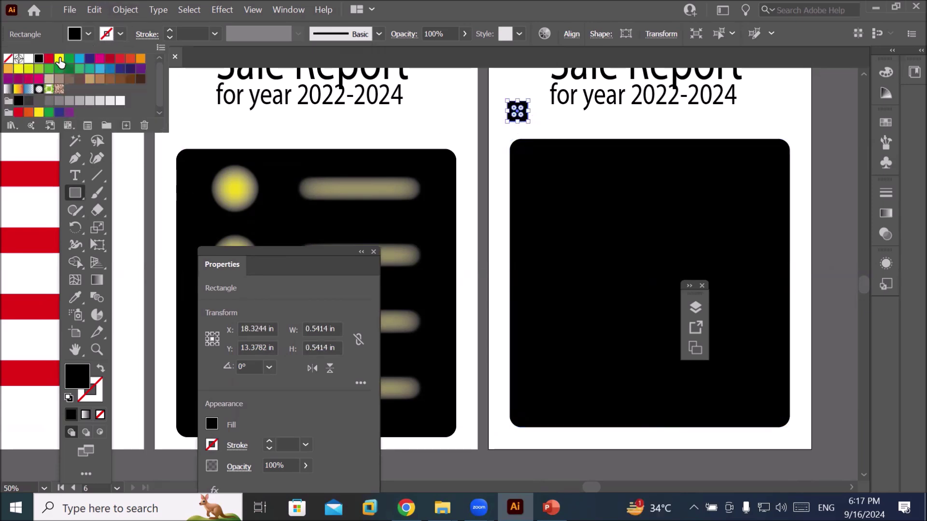
pyautogui.click(59, 58)
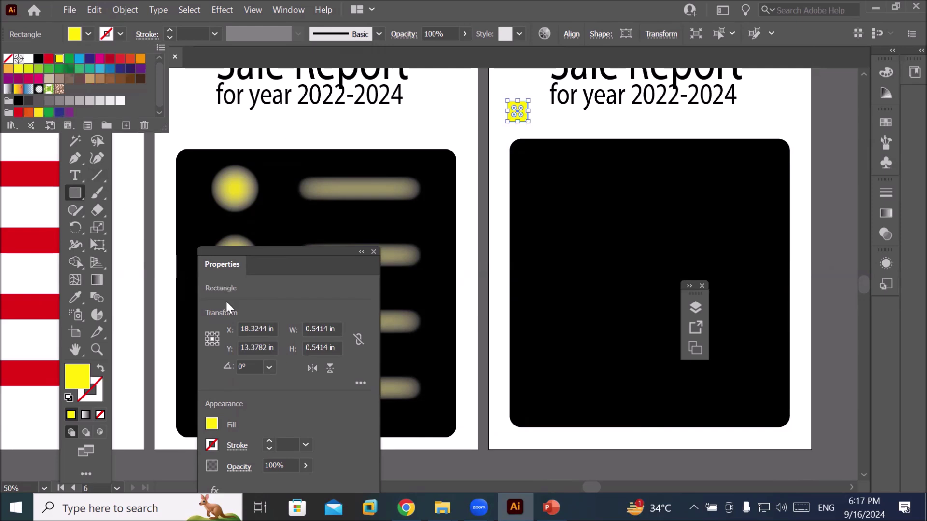
pyautogui.click(68, 196)
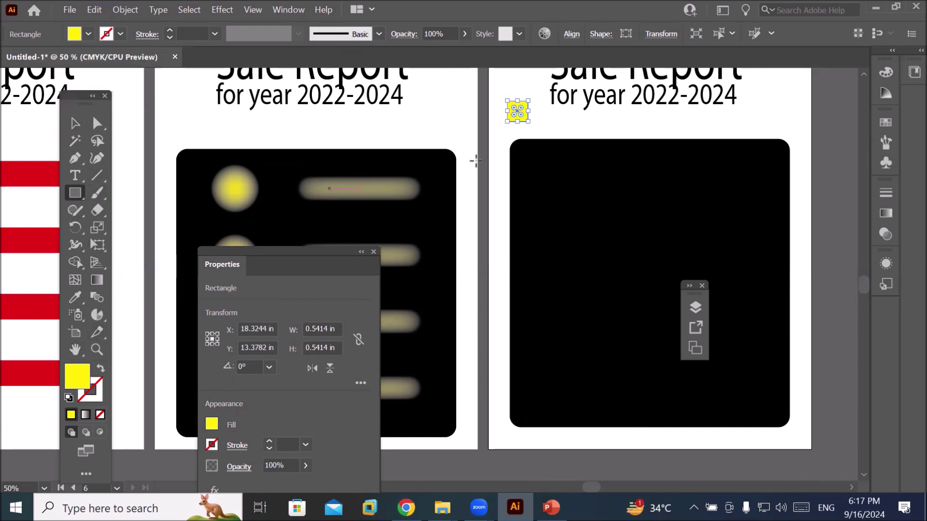
# - Duplicate the yellow square sideways with a small gap and repeat the copy to form a row of nine squares
pyautogui.click(77, 124)
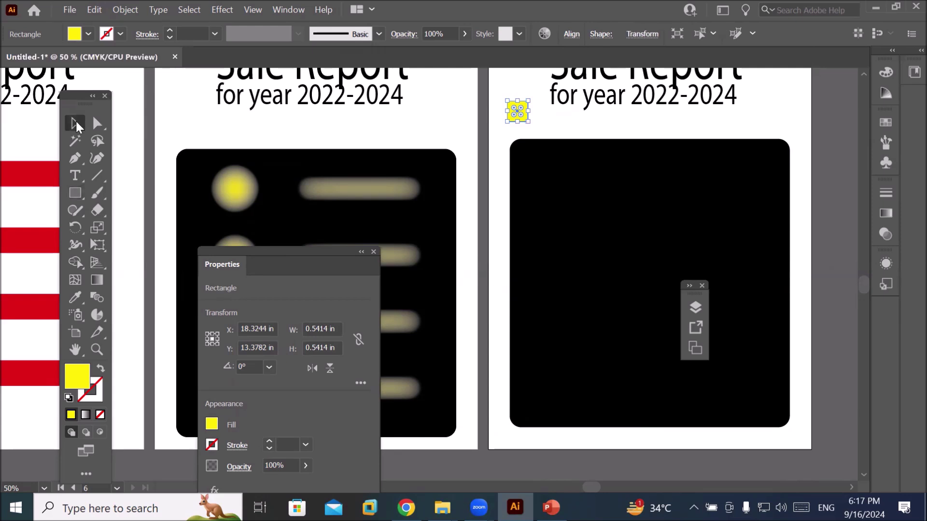
pyautogui.click(602, 128)
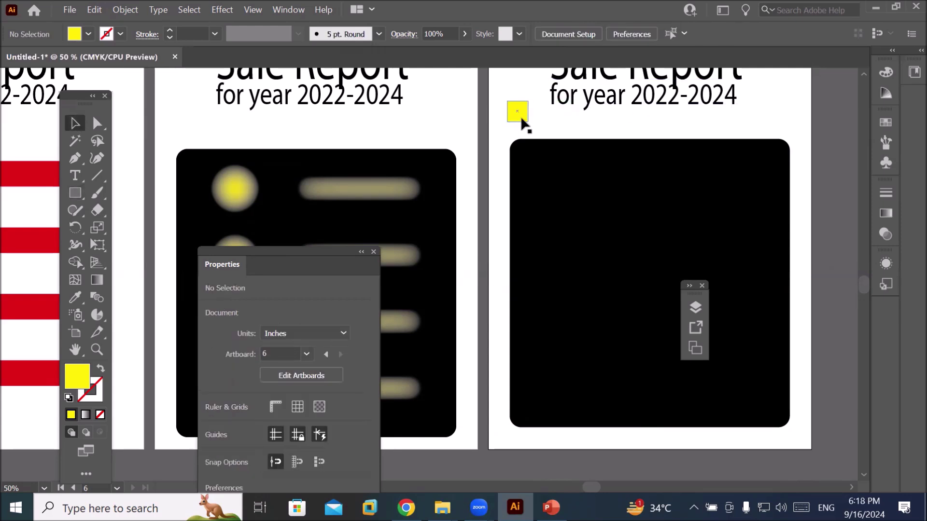
pyautogui.moveTo(522, 121); pyautogui.dragTo(550, 122)
pyautogui.click(565, 125)
pyautogui.scroll(1, 538, 113)
pyautogui.hotkey('ctrl', 'z')
pyautogui.hotkey('ctrl', 'd')
pyautogui.hotkey('ctrl', 'd')
pyautogui.hotkey('ctrl', 'd')
pyautogui.hotkey('ctrl', 'd')
pyautogui.hotkey('ctrl', 'd')
pyautogui.hotkey('ctrl', 'd')
pyautogui.hotkey('ctrl', 'd')
# - Select the whole row of yellow squares without the title and move it onto the upper part of the black rectangle
pyautogui.moveTo(489, 109); pyautogui.dragTo(723, 119)
pyautogui.scroll(-1, 708, 109)
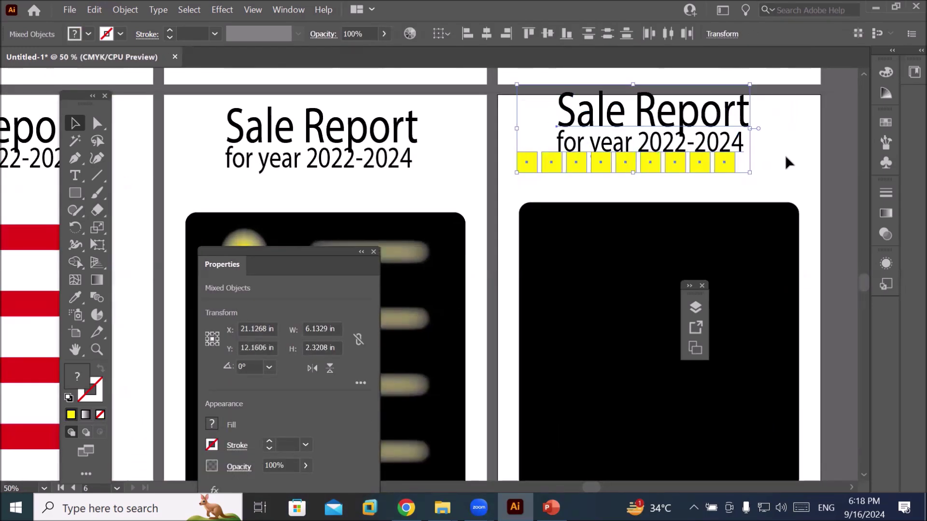
pyautogui.moveTo(784, 156); pyautogui.dragTo(507, 169)
pyautogui.moveTo(721, 163); pyautogui.dragTo(745, 239)
# - Duplicate the row of squares just below itself and repeat the copy to make five rows
pyautogui.moveTo(745, 240); pyautogui.dragTo(748, 273)
pyautogui.hotkey('ctrl', 'd')
pyautogui.hotkey('ctrl', 'd')
pyautogui.hotkey('ctrl', 'd')
pyautogui.click(812, 399)
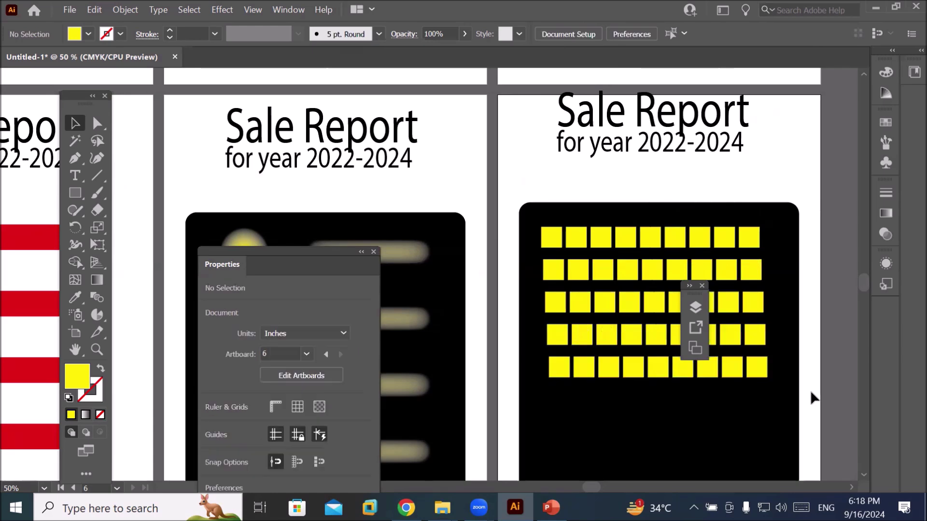
# - Select only the squares in the upper three rows on artboard 6 with the Lasso tool
pyautogui.click(850, 486)
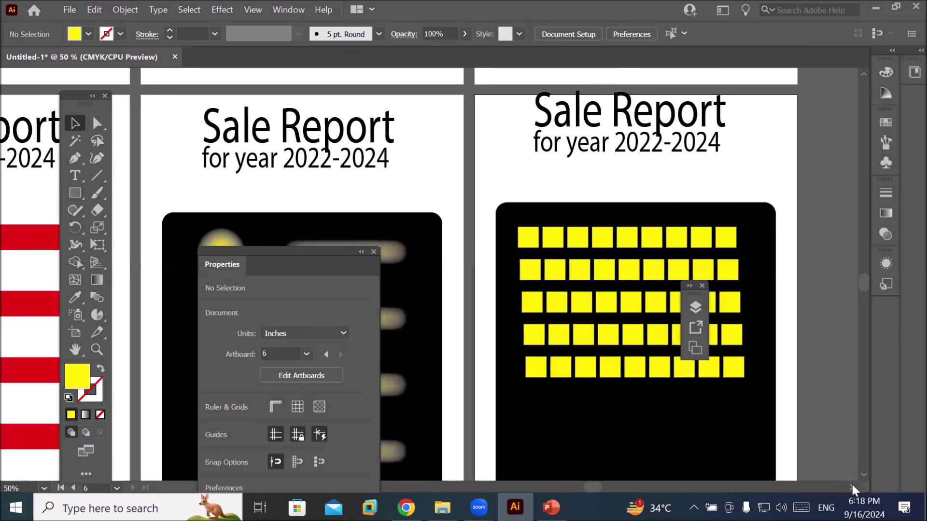
pyautogui.click(850, 486)
pyautogui.click(849, 486)
pyautogui.click(849, 485)
pyautogui.click(850, 485)
pyautogui.click(849, 485)
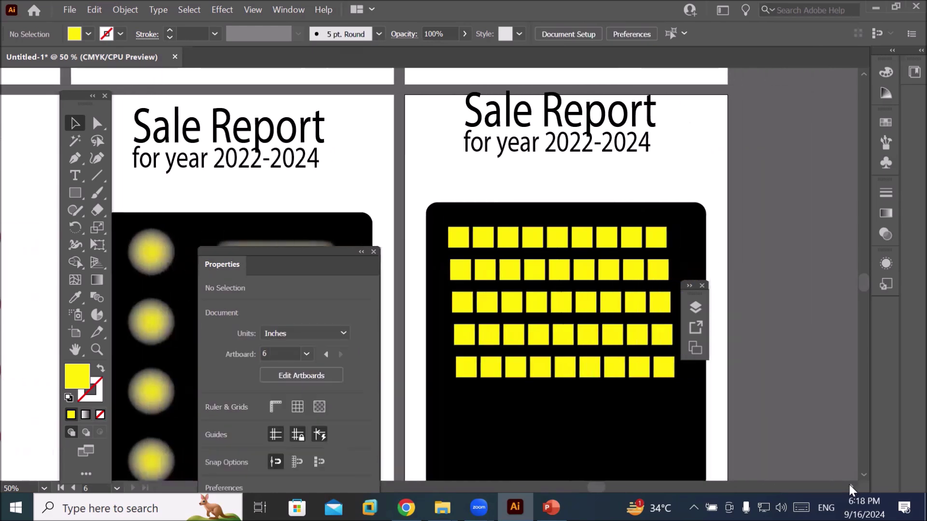
pyautogui.click(849, 485)
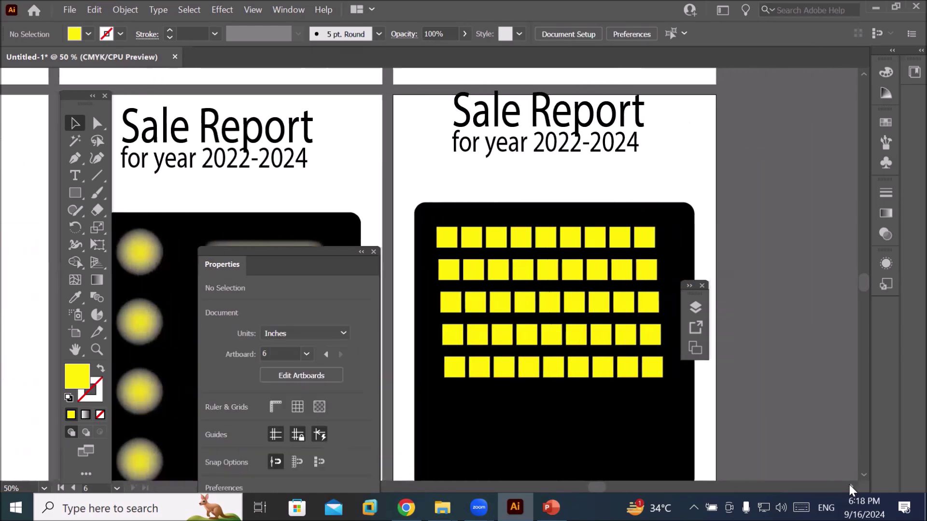
pyautogui.click(98, 141)
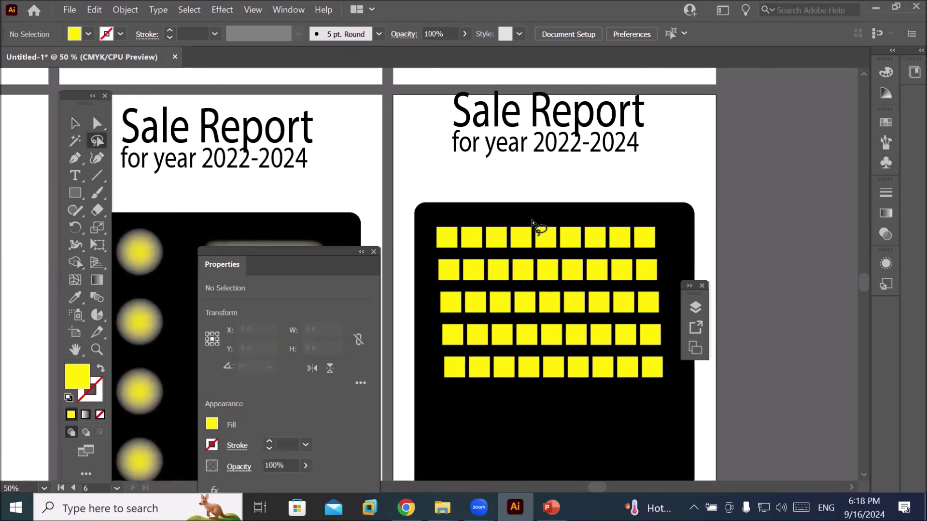
pyautogui.moveTo(442, 222)
pyautogui.mouseDown()
pyautogui.moveTo(427, 244)
pyautogui.moveTo(441, 309)
pyautogui.moveTo(483, 321)
pyautogui.moveTo(652, 319)
pyautogui.moveTo(671, 251)
pyautogui.moveTo(584, 211)
pyautogui.mouseUp()
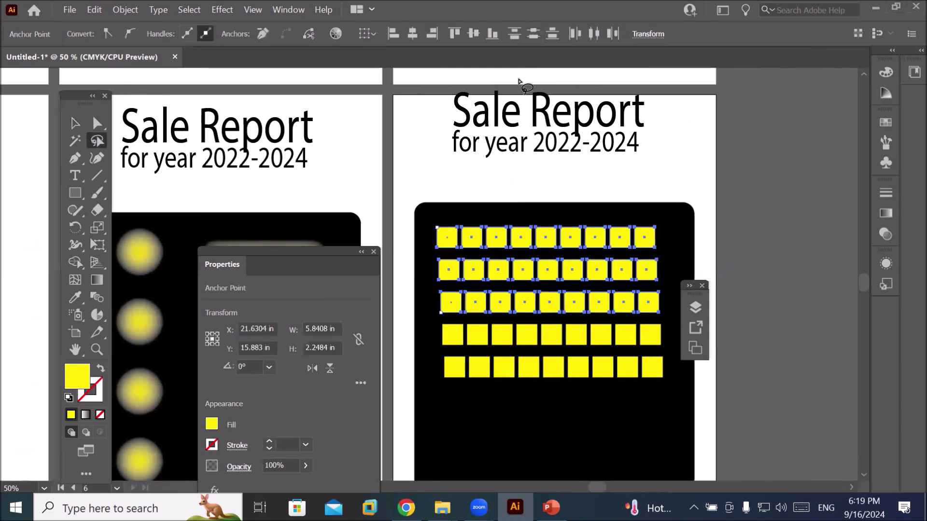
# - Start a Feather effect on the selected squares and lower the previewed radius to 0.0028 in
pyautogui.moveTo(286, 257); pyautogui.dragTo(262, 107)
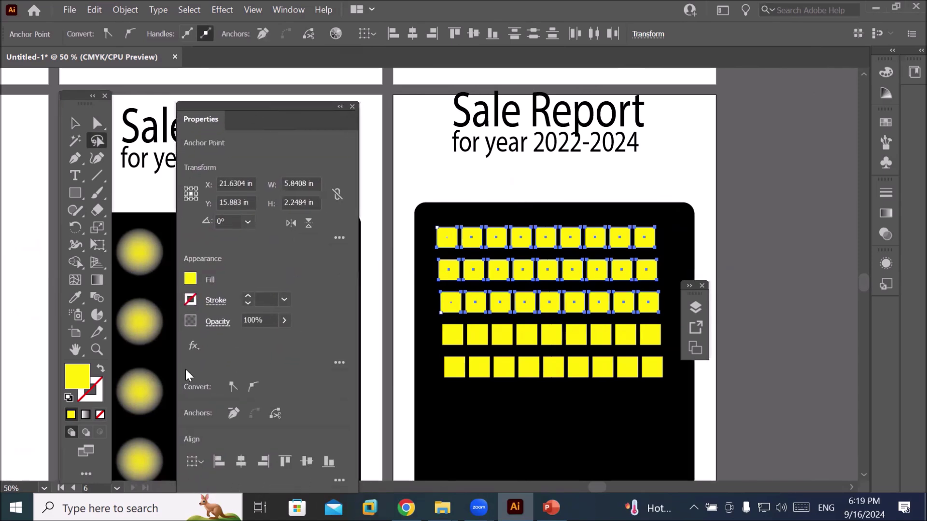
pyautogui.click(193, 346)
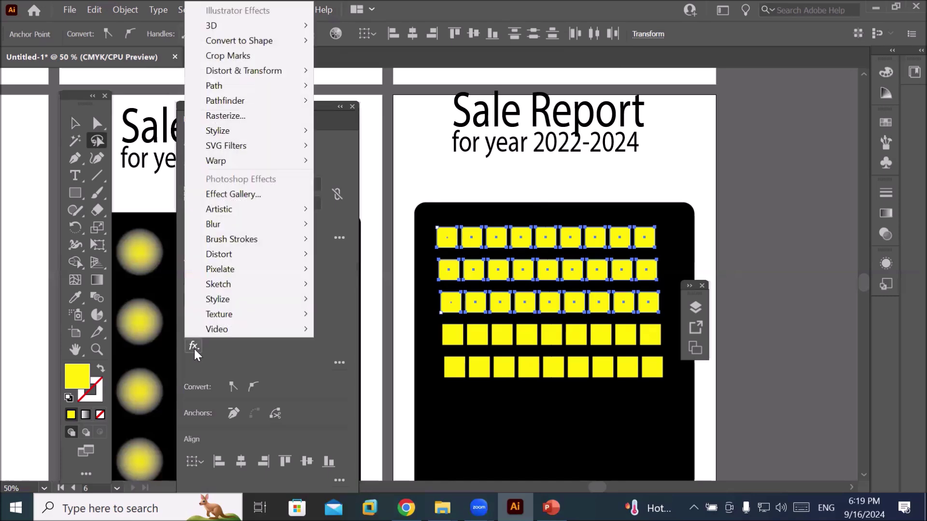
pyautogui.moveTo(264, 137)
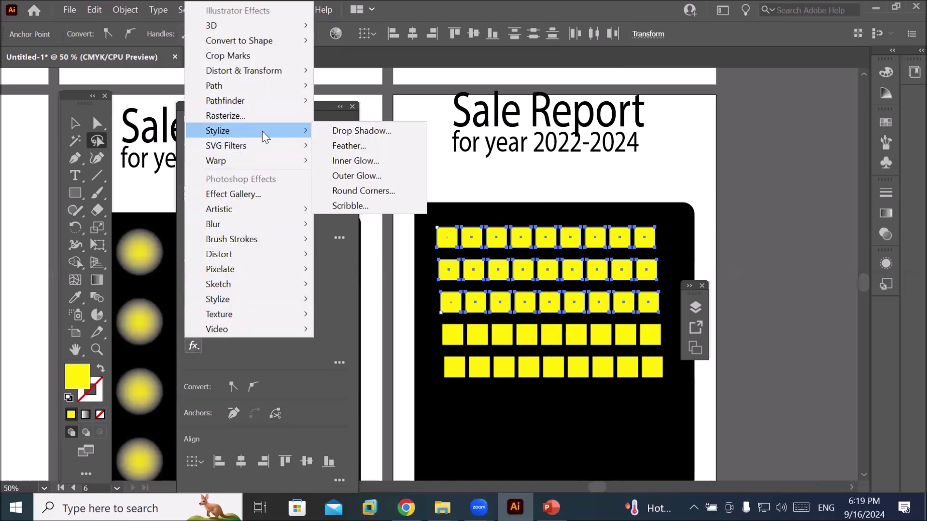
pyautogui.click(363, 143)
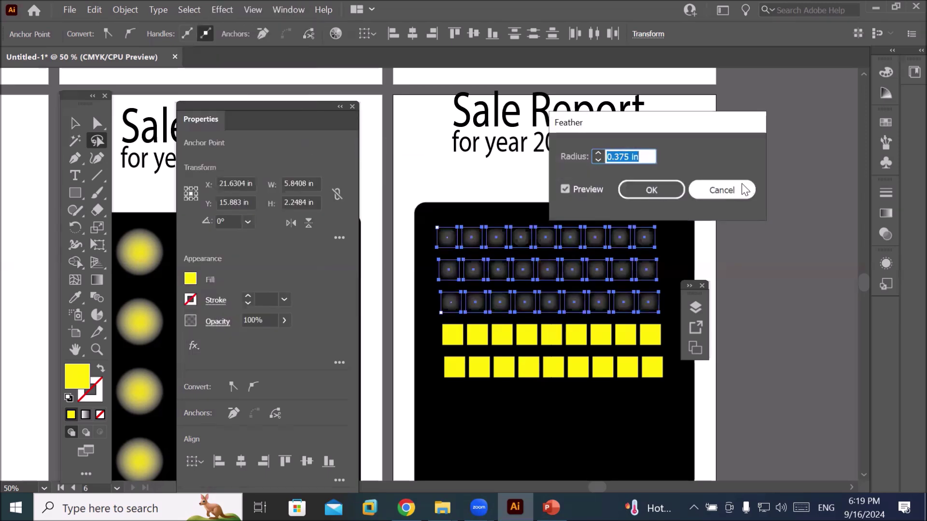
pyautogui.moveTo(703, 126); pyautogui.dragTo(738, 106)
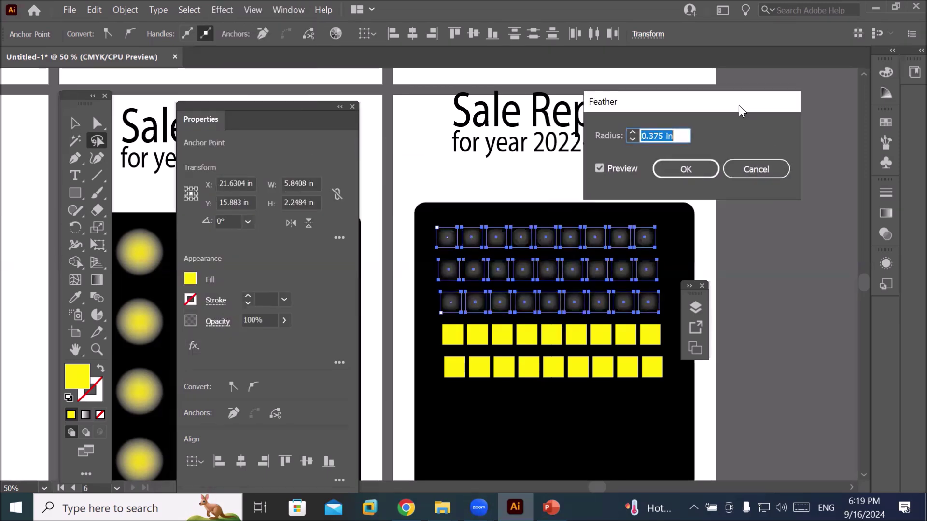
pyautogui.click(685, 135)
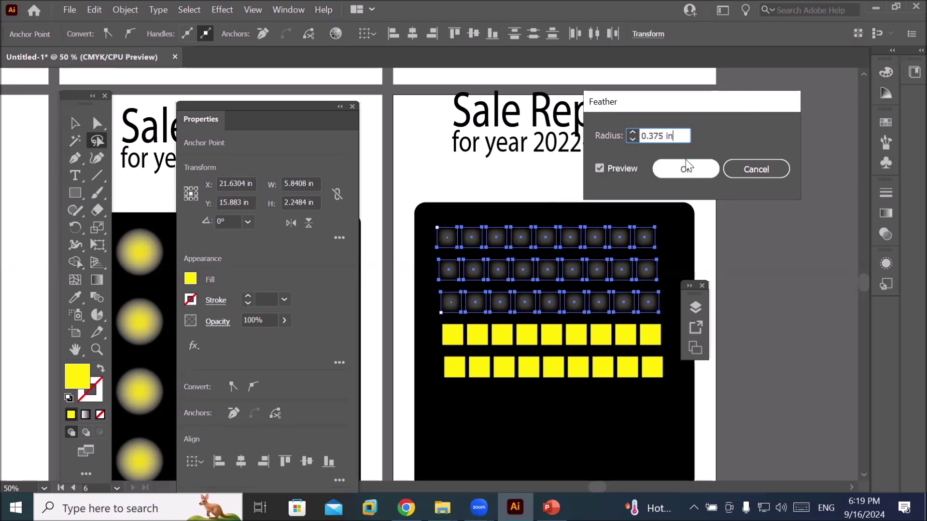
pyautogui.scroll(-6, 680, 133)
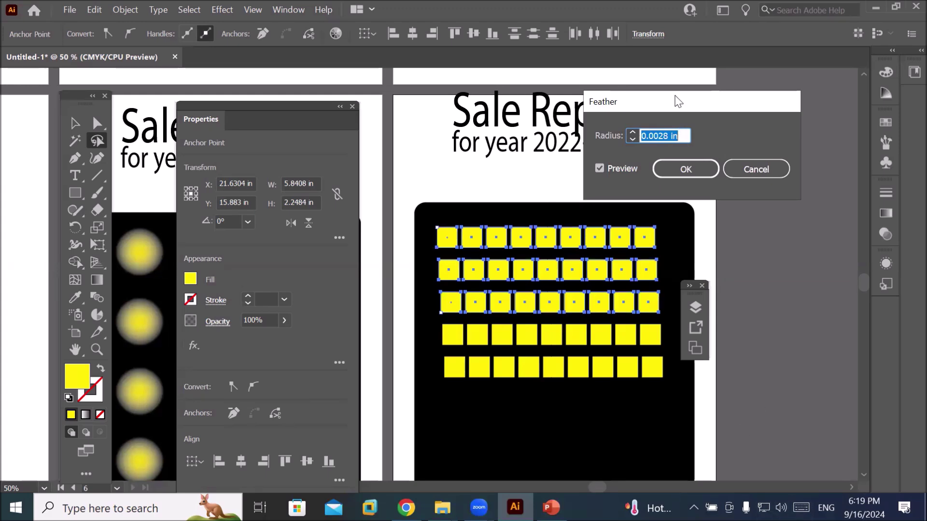
# - Compare Feather radii of 0.125 in and 0.25 in on the selected squares, and apply 0.125 in
pyautogui.click(677, 135)
pyautogui.doubleClick(680, 133)
pyautogui.write('0.125')
pyautogui.press('Tab')
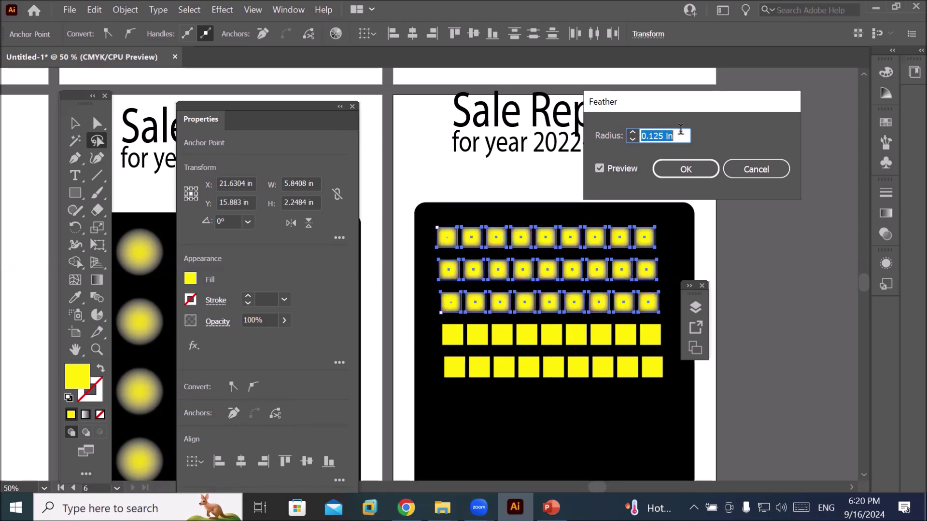
pyautogui.write('0.25')
pyautogui.press('Tab')
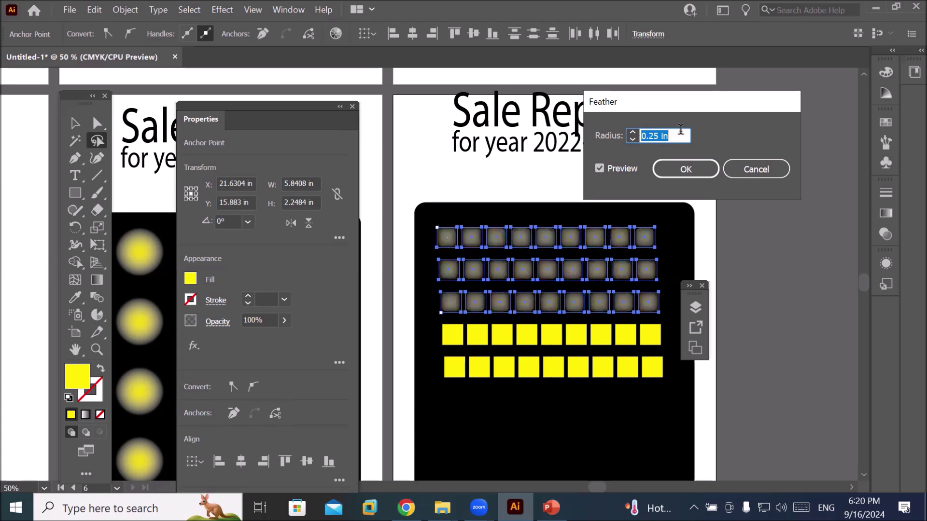
pyautogui.write('0.125')
pyautogui.press('Tab')
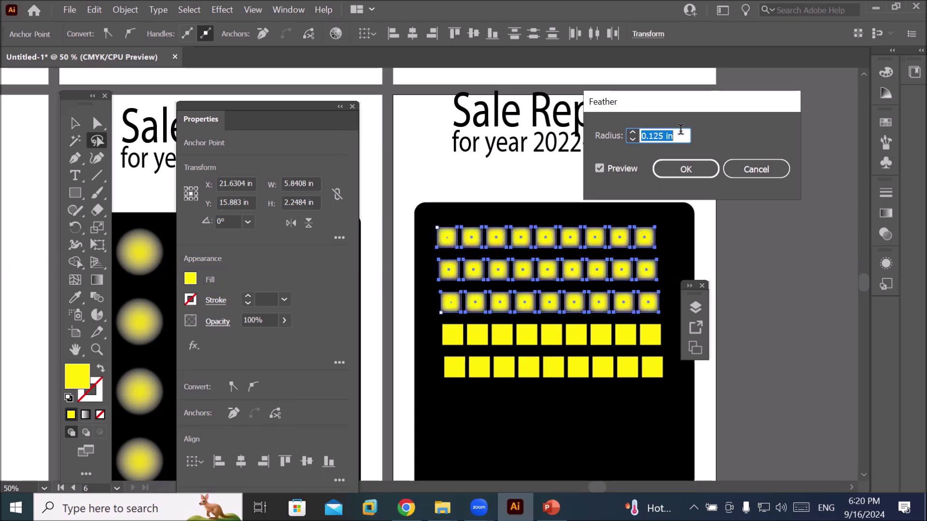
pyautogui.click(698, 170)
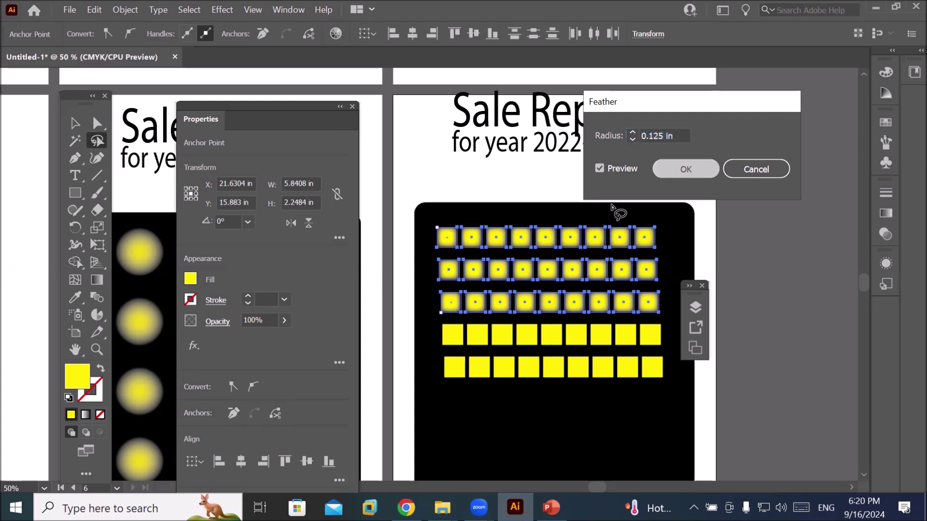
# - Deselect the squares and examine the softened edges up close, comparing the feathered rows with the plain ones
pyautogui.scroll(4, 628, 222)
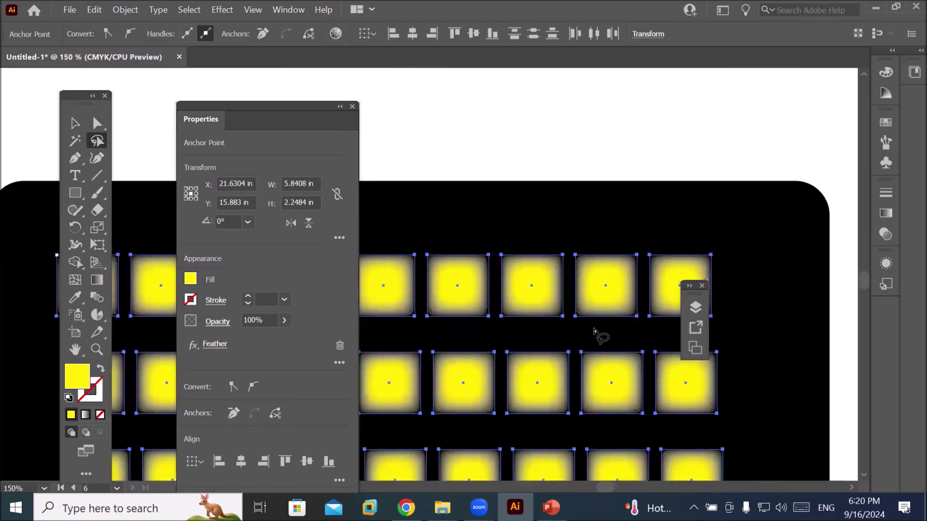
pyautogui.click(626, 112)
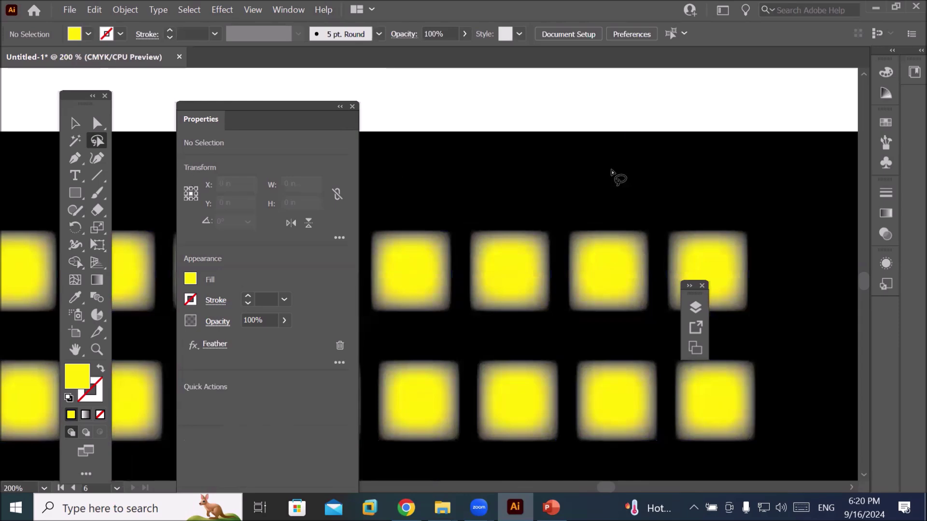
pyautogui.scroll(1, 627, 227)
pyautogui.scroll(2, 627, 227)
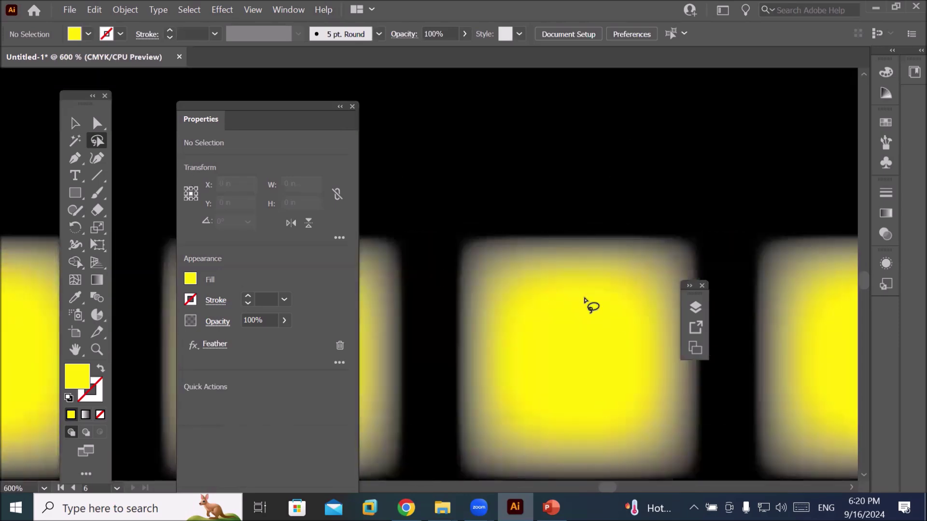
pyautogui.scroll(-2, 585, 300)
pyautogui.scroll(-3, 587, 303)
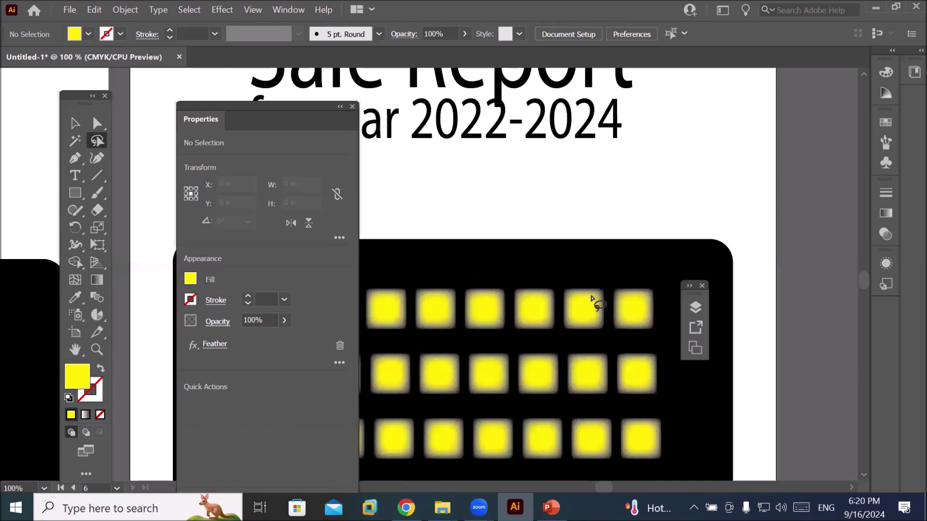
pyautogui.scroll(-3, 862, 474)
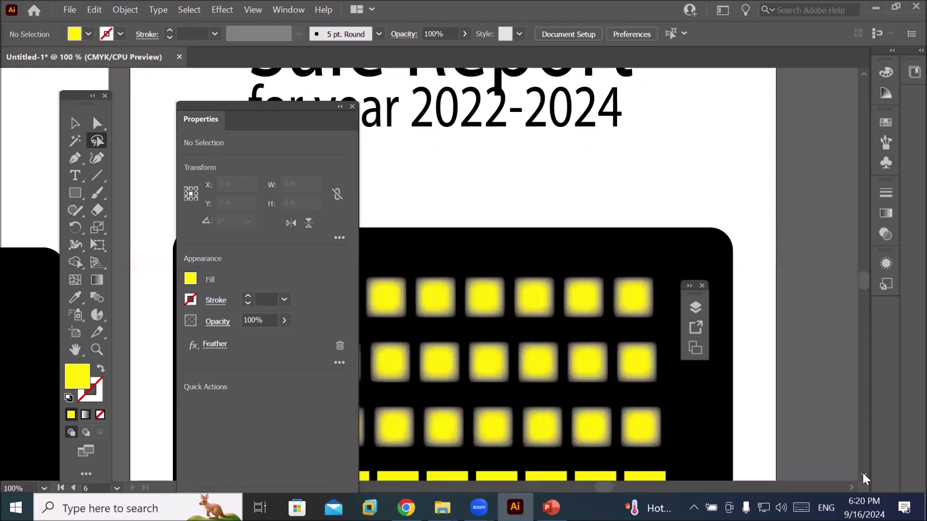
pyautogui.scroll(-2, 862, 473)
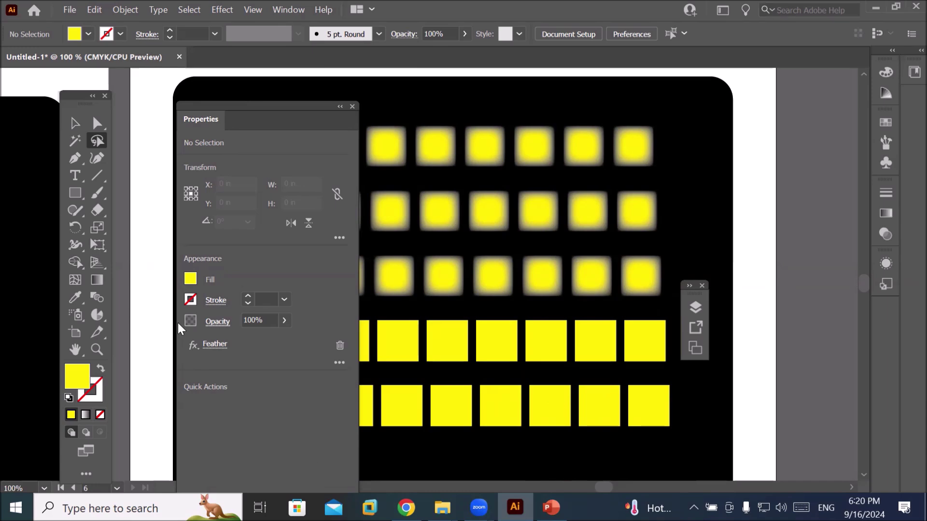
pyautogui.click(73, 192)
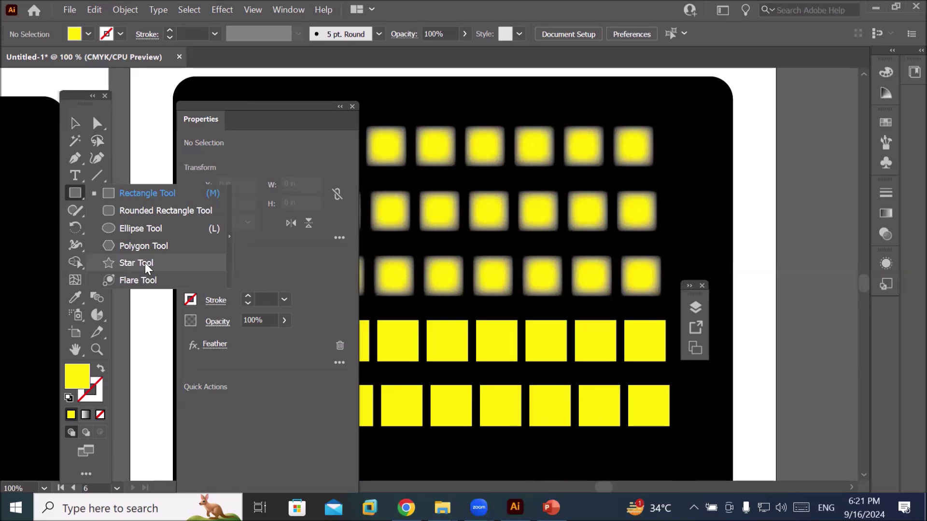
pyautogui.click(542, 397)
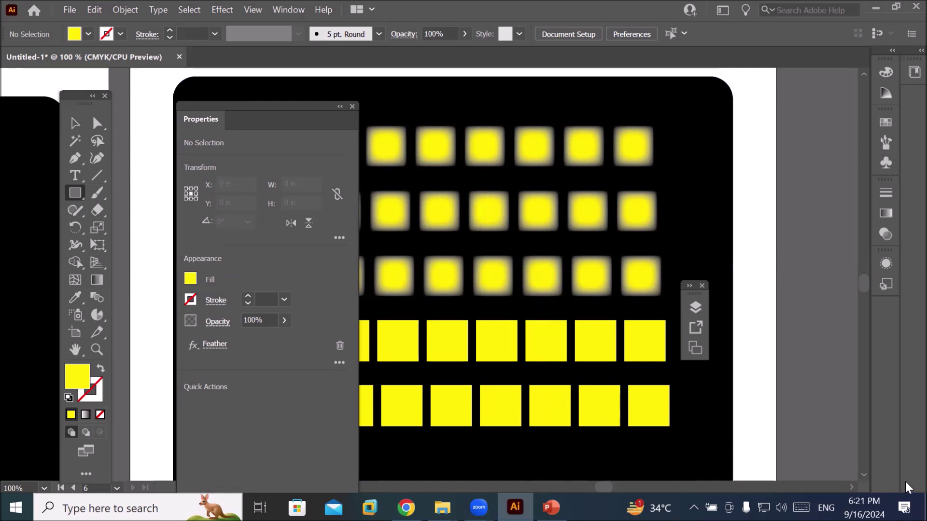
pyautogui.click(864, 475)
pyautogui.click(865, 473)
pyautogui.click(865, 473)
pyautogui.click(865, 473)
pyautogui.click(864, 473)
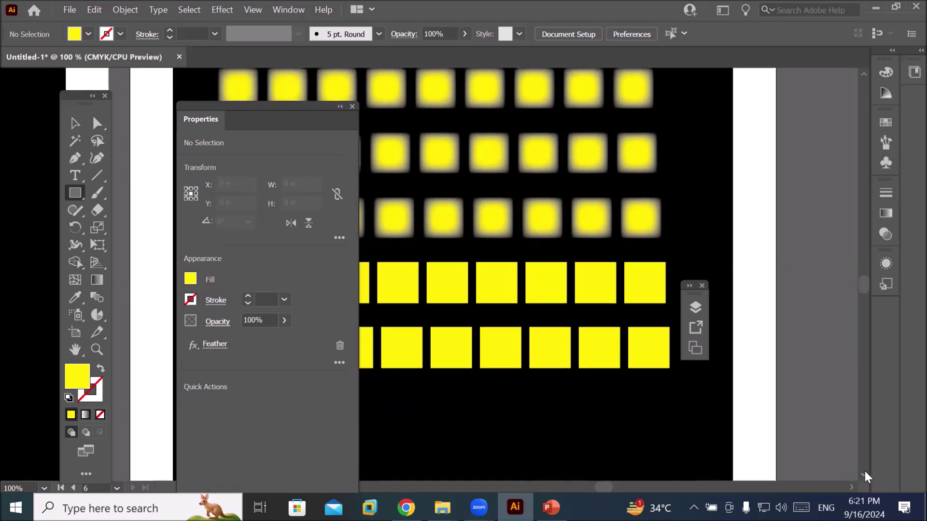
pyautogui.click(864, 473)
# - Move the Properties panel clear of the artwork and look over all six artboards
pyautogui.moveTo(248, 104); pyautogui.dragTo(740, 85)
pyautogui.scroll(-4, 432, 321)
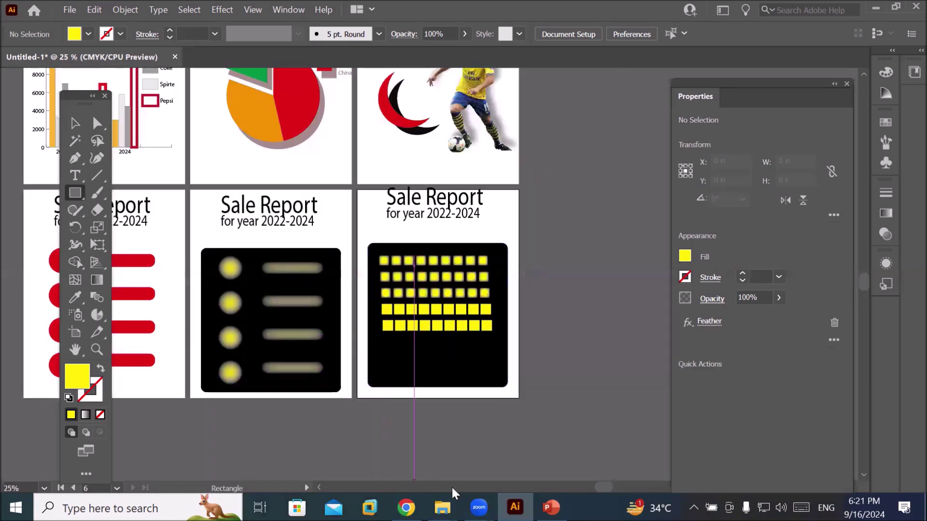
pyautogui.moveTo(604, 487); pyautogui.dragTo(587, 488)
pyautogui.scroll(1, 553, 391)
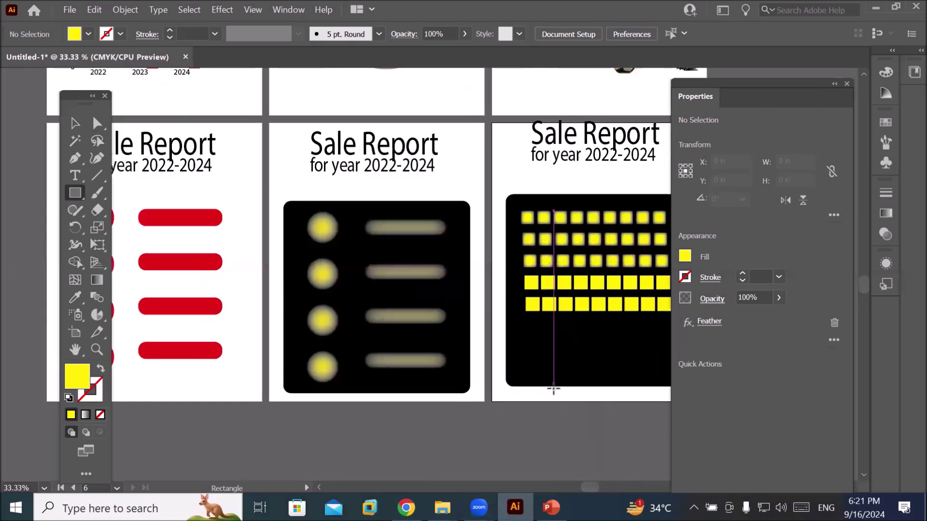
pyautogui.scroll(-2, 554, 391)
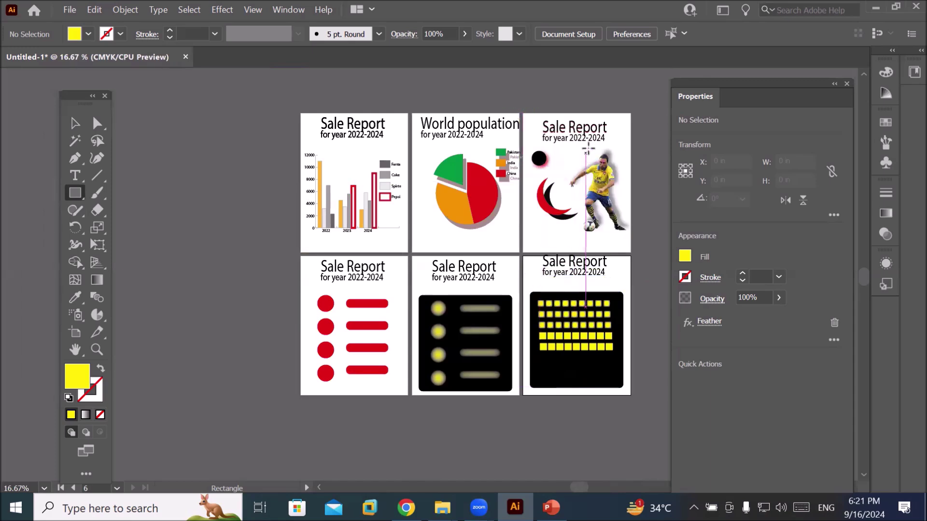
pyautogui.scroll(1, 595, 141)
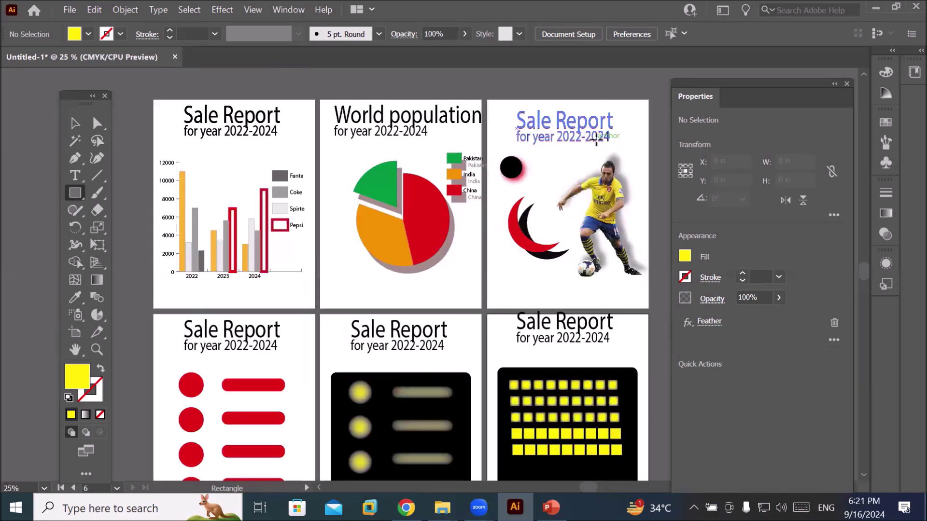
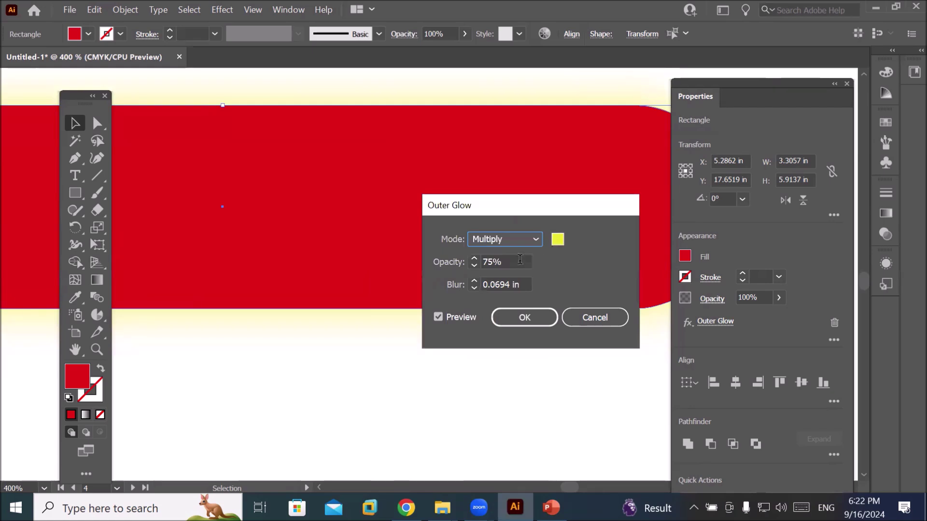
# - Set the red bar's outer glow opacity to 100% and its glow colour to near-black 161502
pyautogui.click(516, 261)
pyautogui.hotkey('shift', 'Up')
pyautogui.hotkey('shift', 'Up')
pyautogui.hotkey('shift', 'Up')
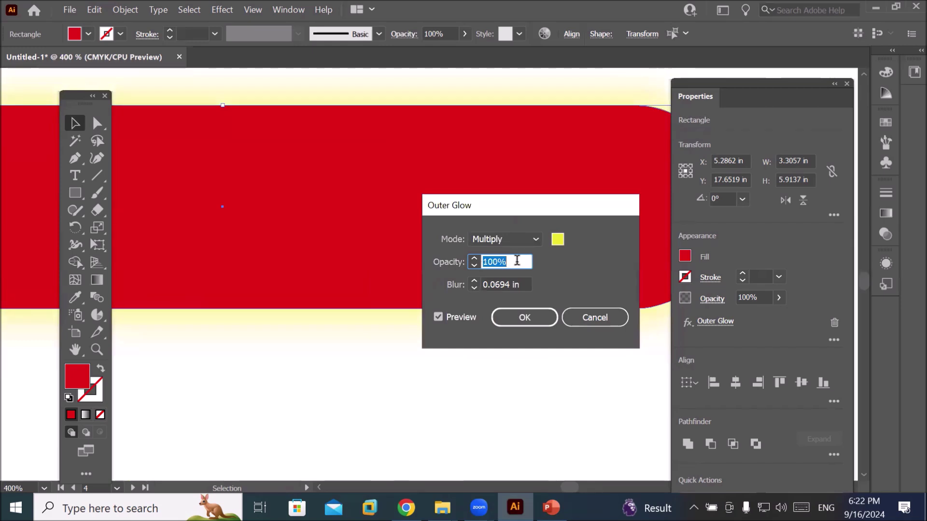
pyautogui.click(557, 240)
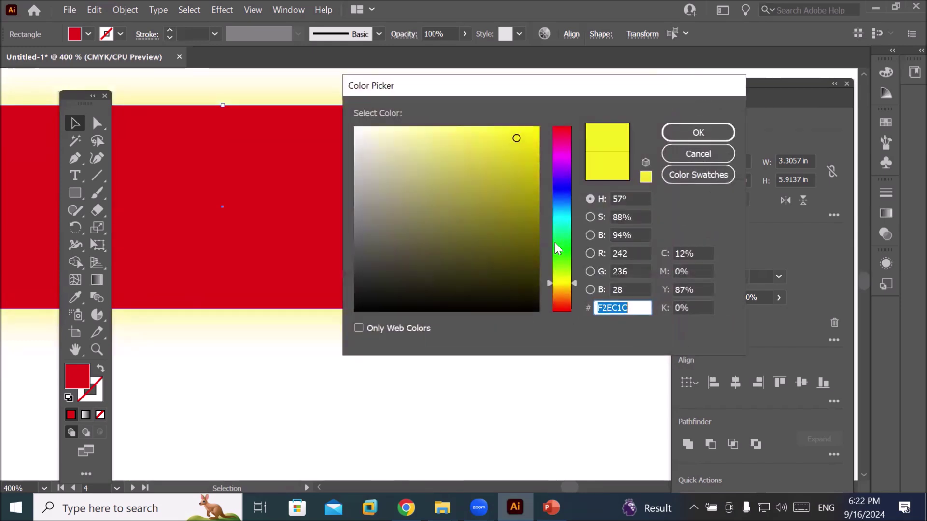
pyautogui.click(525, 296)
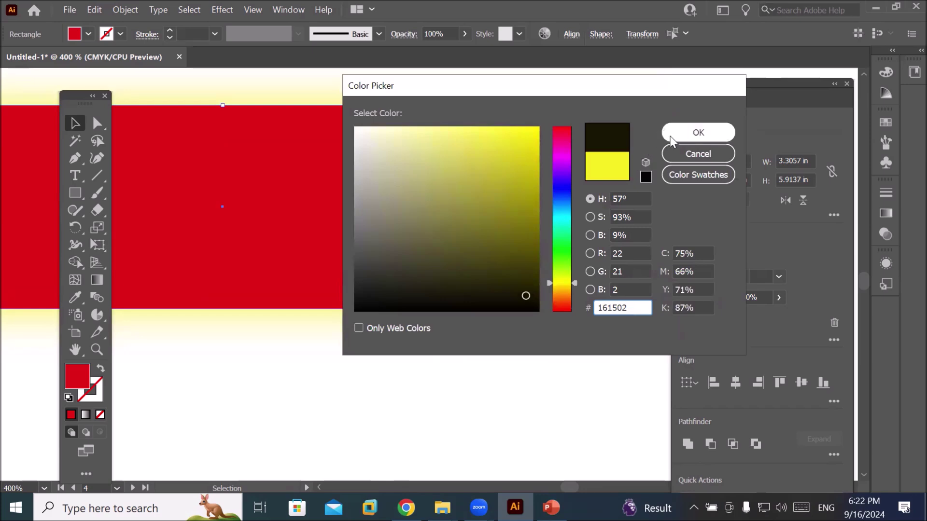
pyautogui.click(677, 133)
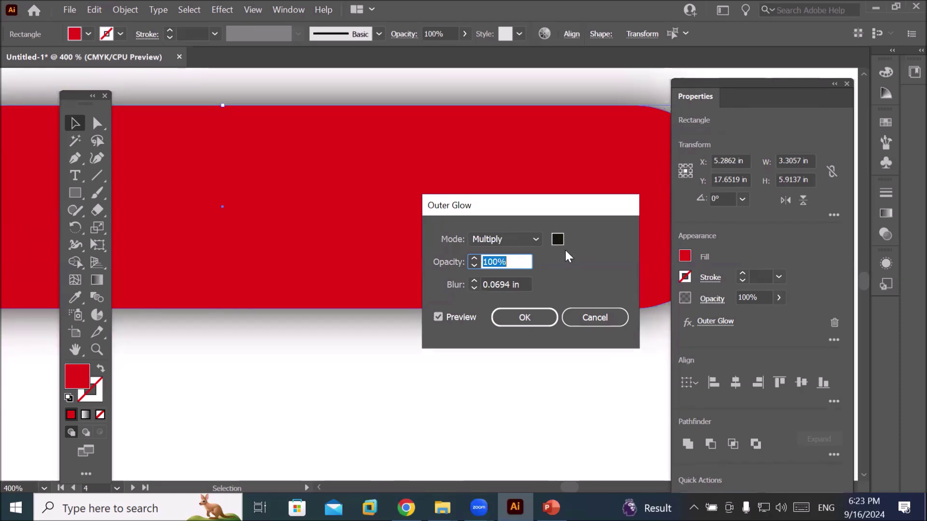
# - Raise the blur of the red rounded bars' outer glow to 1.375 in and apply the effect
pyautogui.click(526, 285)
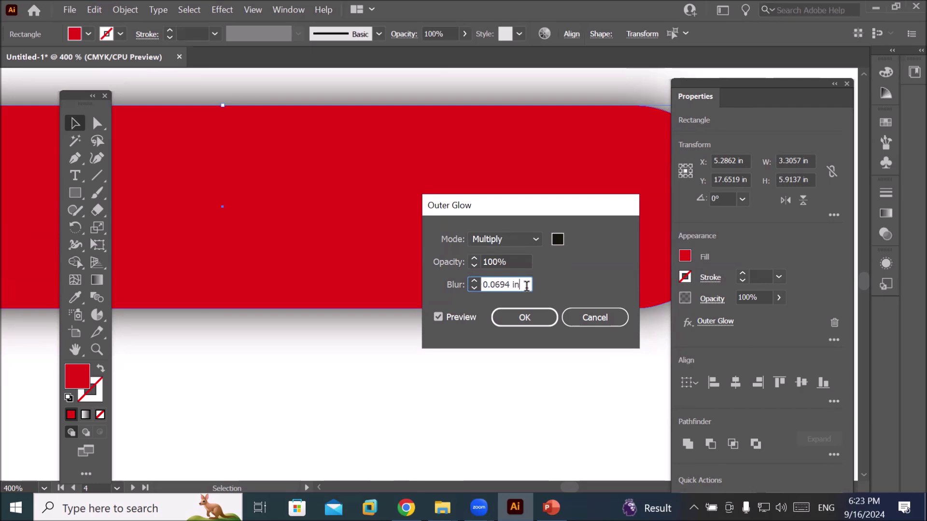
pyautogui.press('Down')
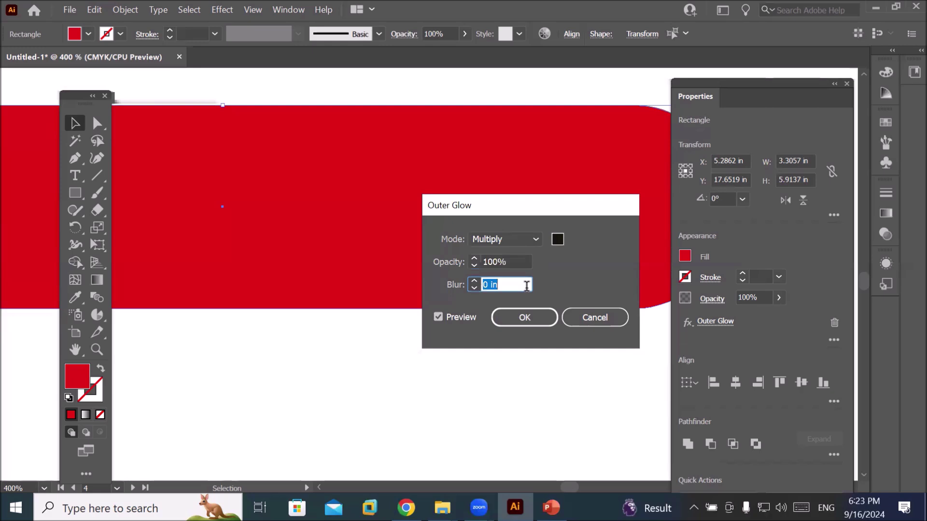
pyautogui.press('Up')
pyautogui.press('Up')
pyautogui.press('Up')
pyautogui.press('Up')
pyautogui.press('Up')
pyautogui.press('Up')
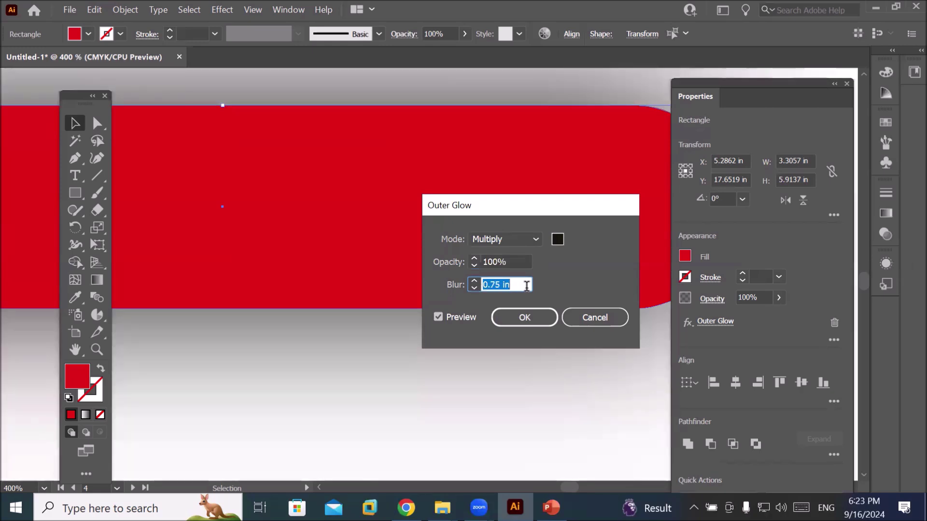
pyautogui.press('Up')
pyautogui.press('Up')
pyautogui.click(538, 320)
pyautogui.scroll(-8, 535, 315)
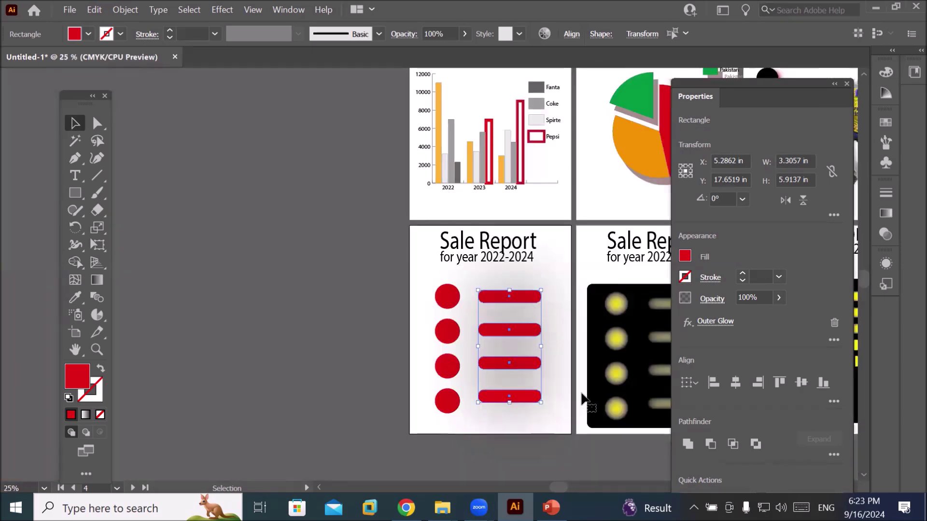
pyautogui.scroll(2, 581, 396)
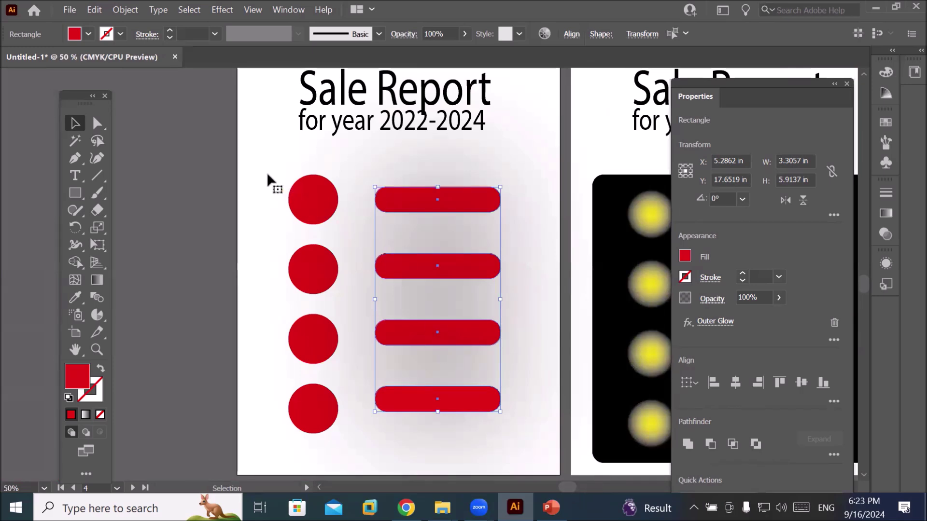
# - Delete the four red circles and four rounded bars below the Sale Report heading
pyautogui.click(74, 193)
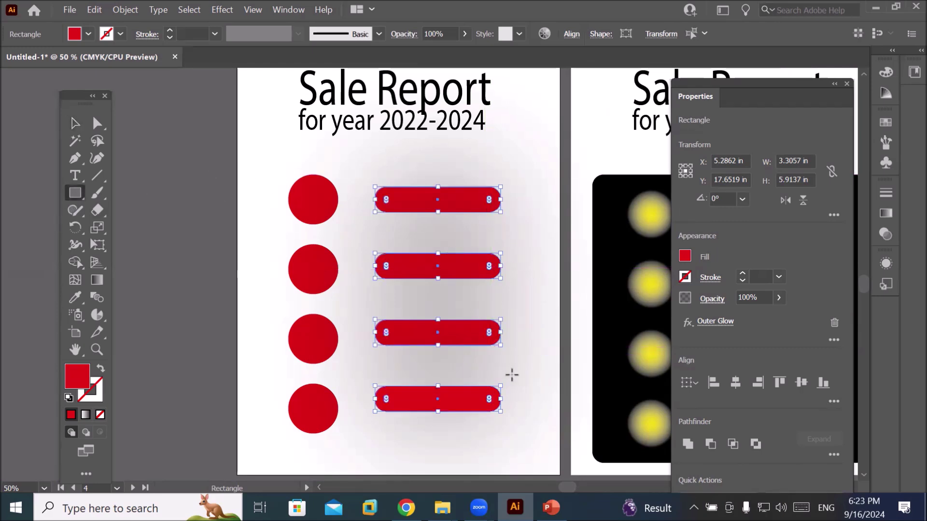
pyautogui.hotkey('ctrl', 'a')
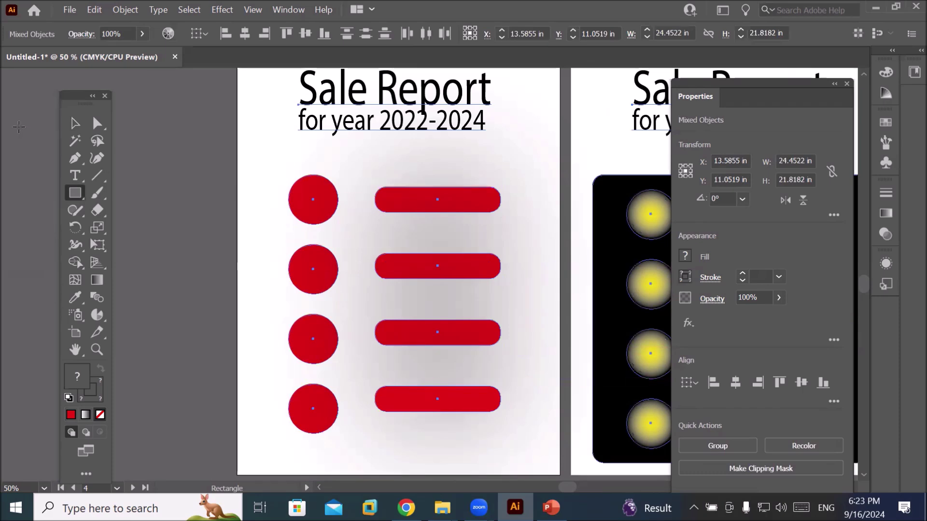
pyautogui.press('v')
pyautogui.click(246, 169)
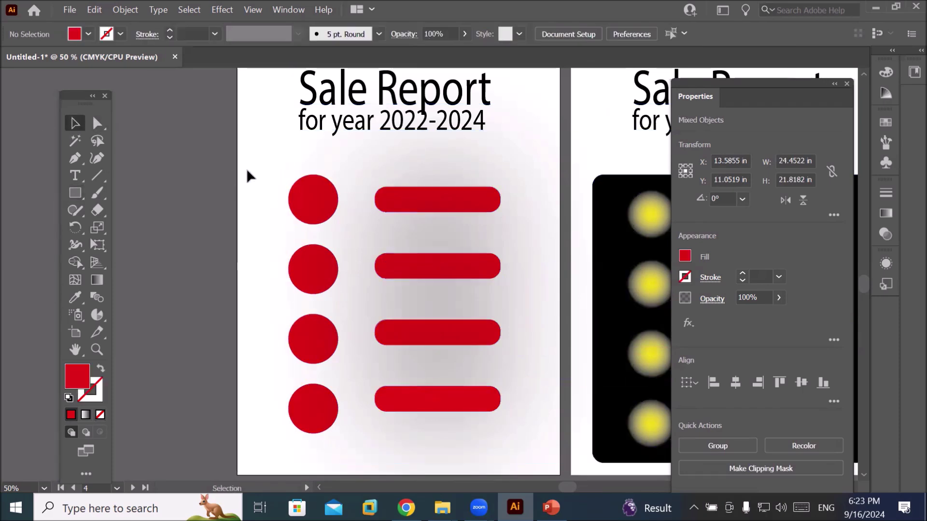
pyautogui.moveTo(247, 169); pyautogui.dragTo(537, 437)
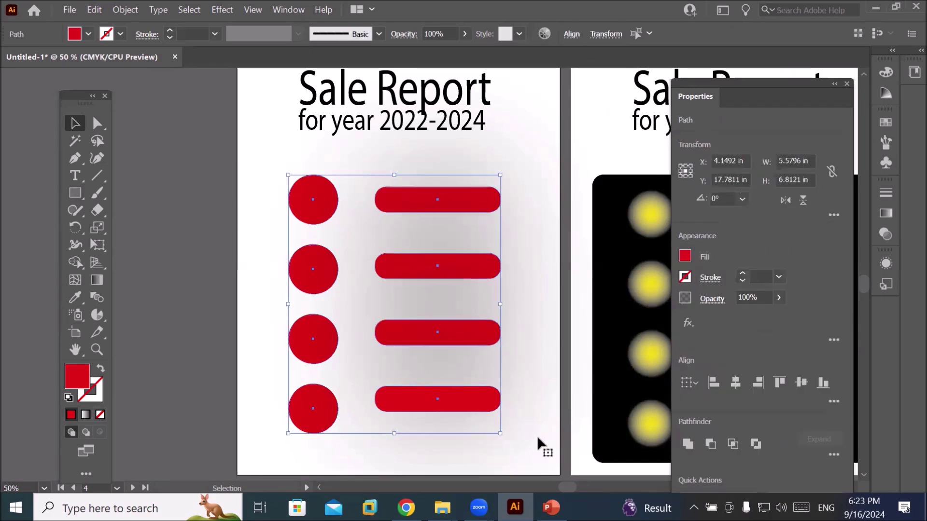
pyautogui.press('Delete')
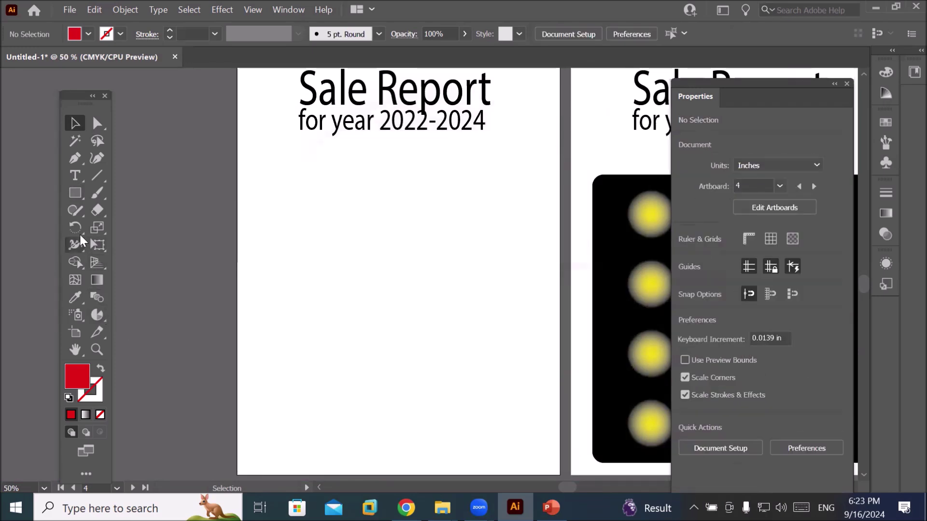
# - Draw a rectangle about 6.73 by 7.35 in below the Sale Report heading and fill it black
pyautogui.click(77, 193)
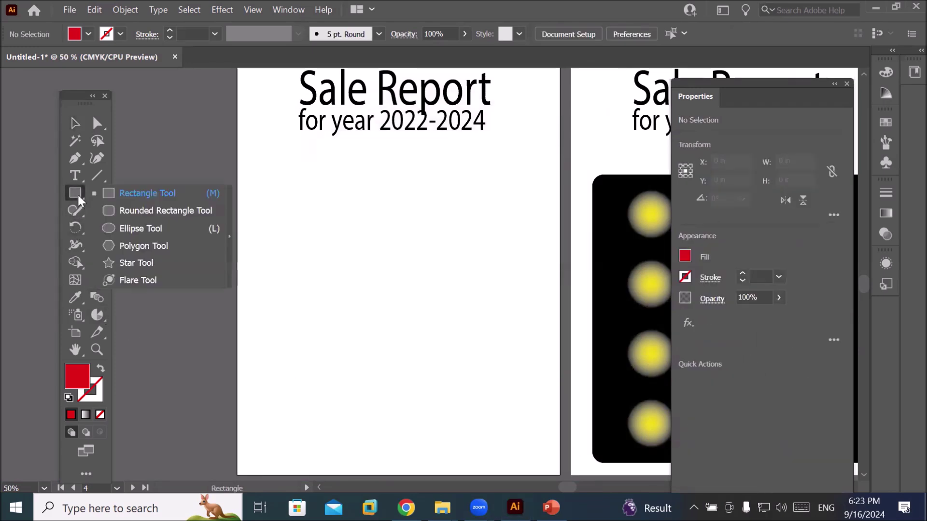
pyautogui.click(128, 195)
pyautogui.moveTo(272, 164); pyautogui.dragTo(527, 443)
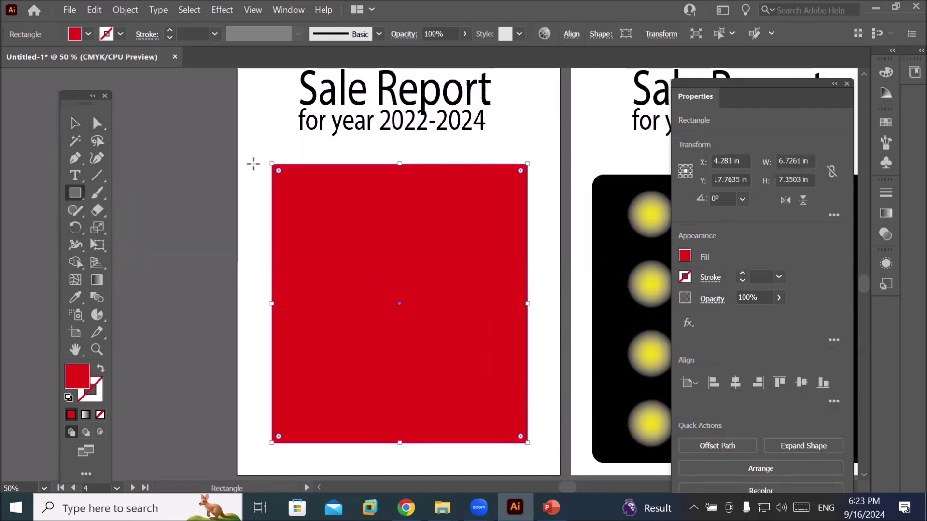
pyautogui.click(87, 34)
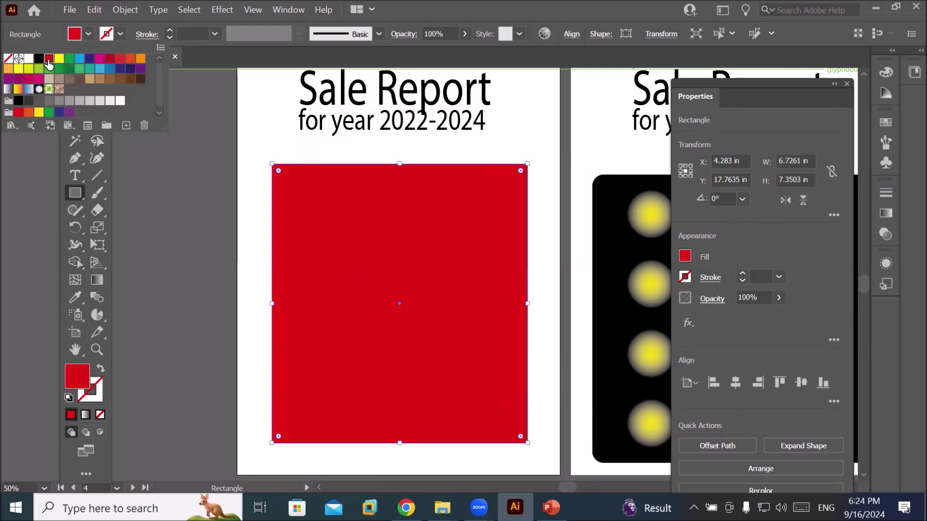
pyautogui.click(38, 60)
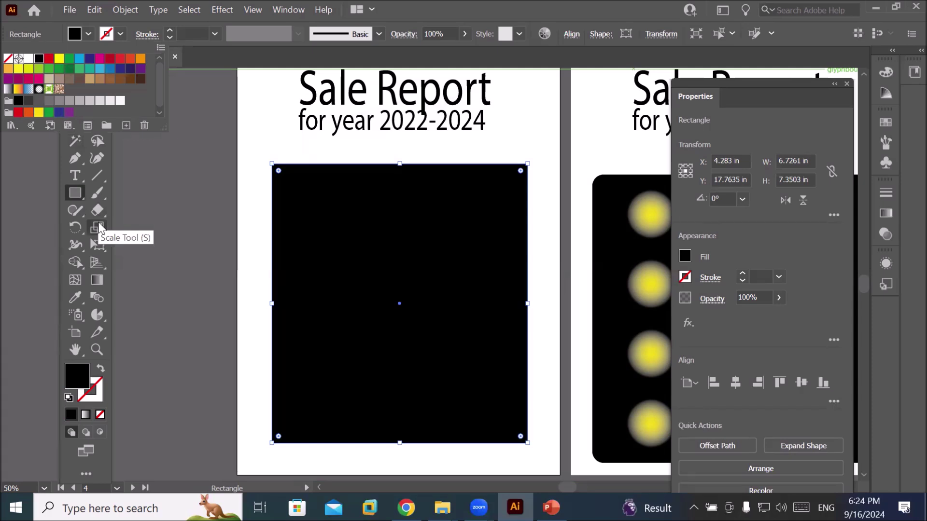
# - Draw a five-pointed star about 1.39 in wide in the black rectangle's upper-left area and fill it red
pyautogui.click(74, 191)
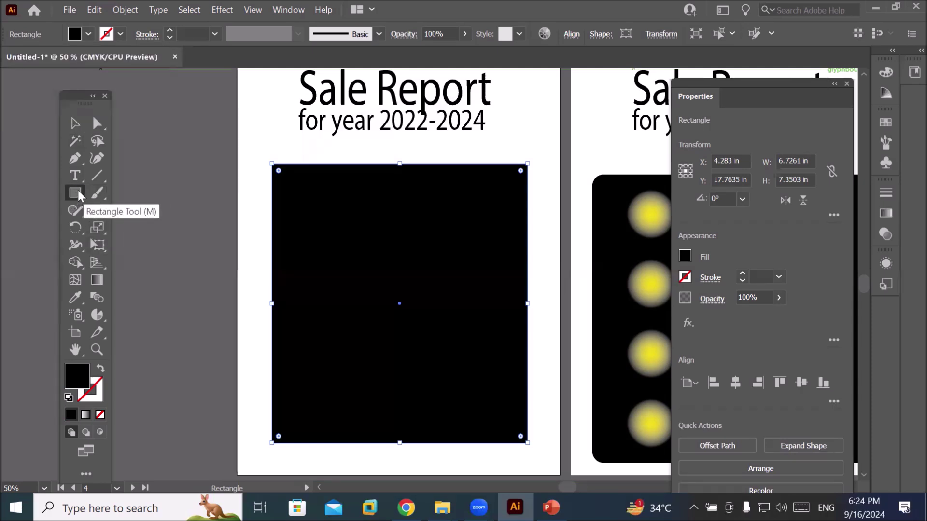
pyautogui.click(78, 194)
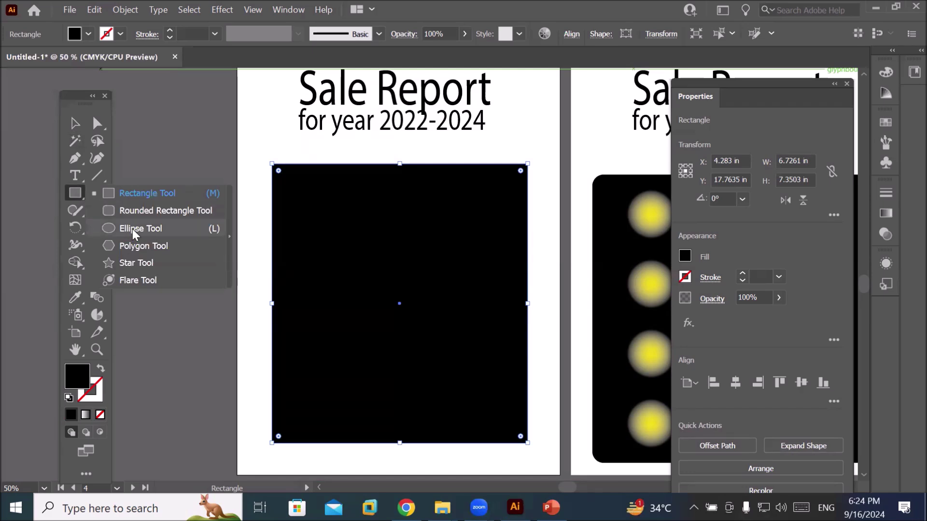
pyautogui.click(133, 260)
pyautogui.moveTo(327, 195); pyautogui.dragTo(343, 217)
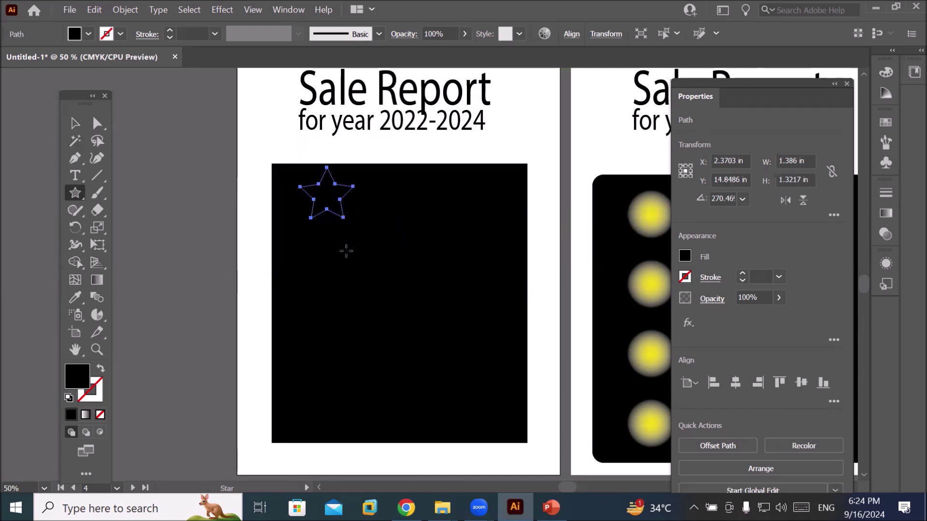
pyautogui.click(88, 34)
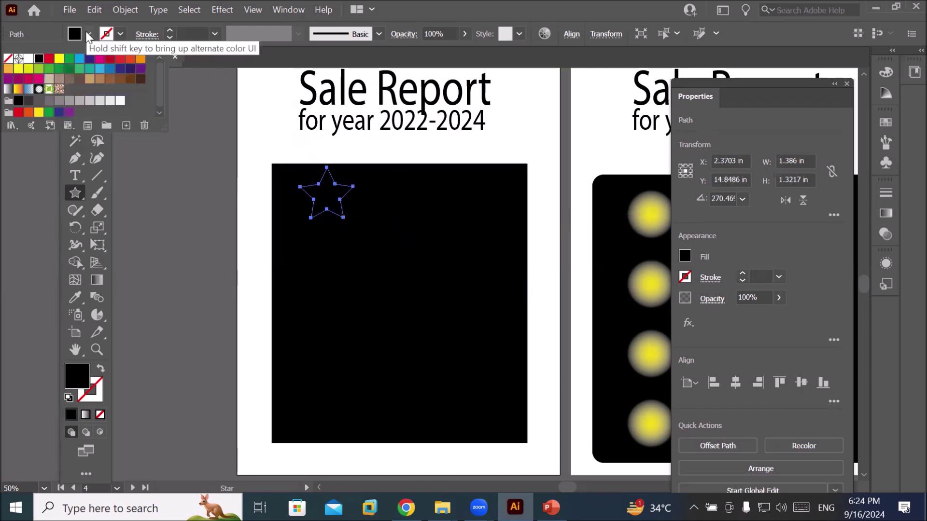
pyautogui.click(49, 58)
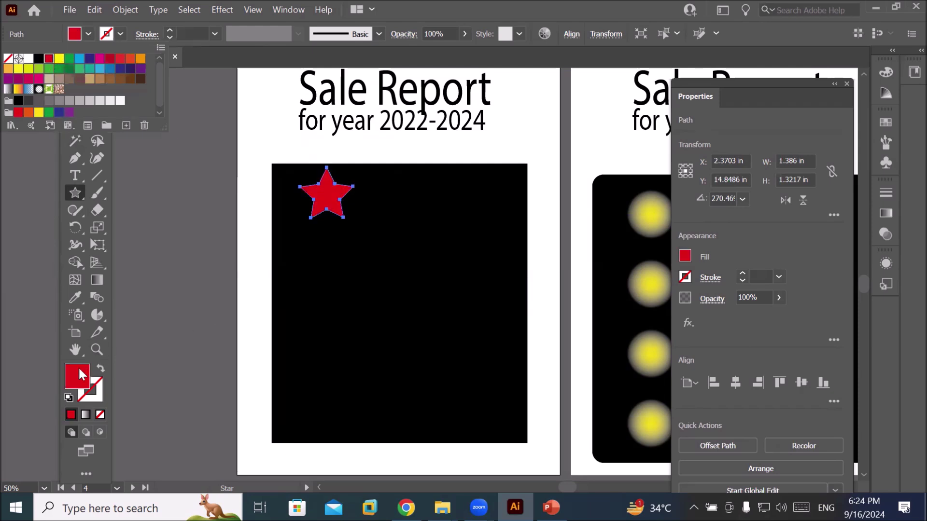
pyautogui.click(78, 190)
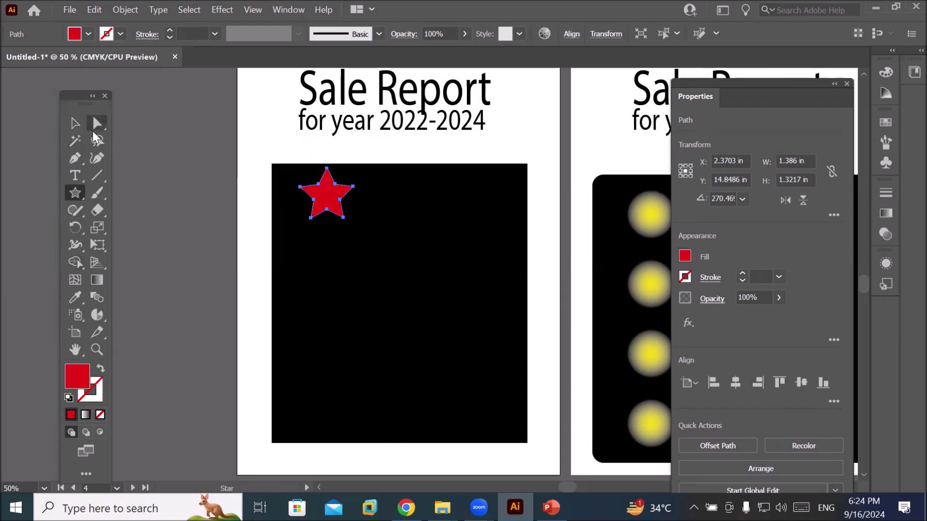
# - Move the red star to the rectangle's centre line and duplicate it downward into an evenly spaced column of four
pyautogui.click(75, 123)
pyautogui.moveTo(341, 200); pyautogui.dragTo(401, 273)
pyautogui.press('a')
pyautogui.hotkey('ctrl', 'd')
pyautogui.hotkey('ctrl', 'd')
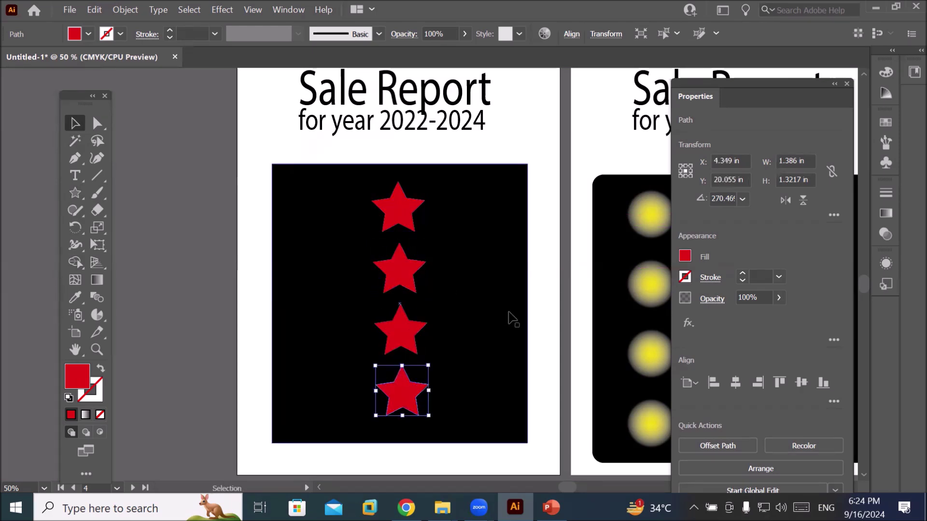
pyautogui.press('v')
# - Select all four red stars and start an Outer Glow effect on them
pyautogui.click(389, 212)
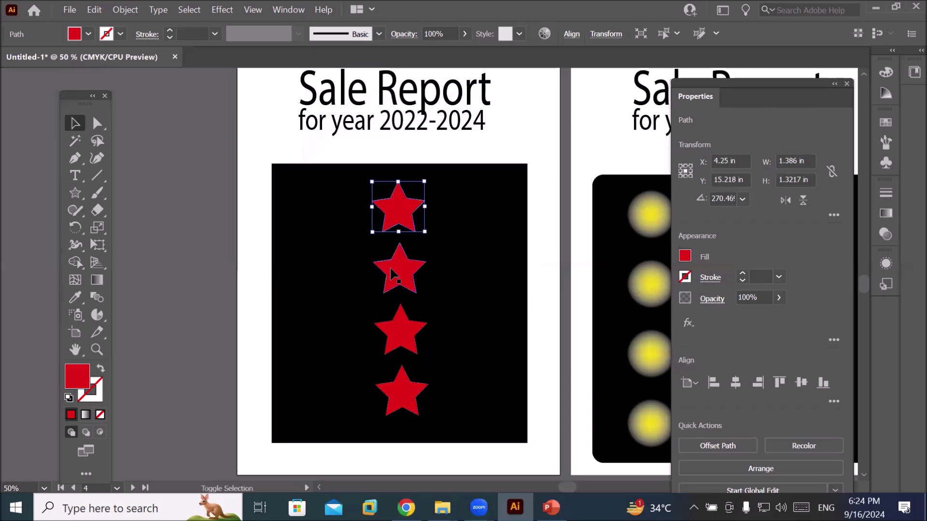
pyautogui.keyDown('shift'); pyautogui.click(393, 271); pyautogui.keyUp('shift')
pyautogui.keyDown('shift'); pyautogui.click(413, 352); pyautogui.keyUp('shift')
pyautogui.keyDown('shift'); pyautogui.click(408, 400); pyautogui.keyUp('shift')
pyautogui.hotkey('ctrl', '=')
pyautogui.hotkey('ctrl', '=')
pyautogui.hotkey('ctrl', '-')
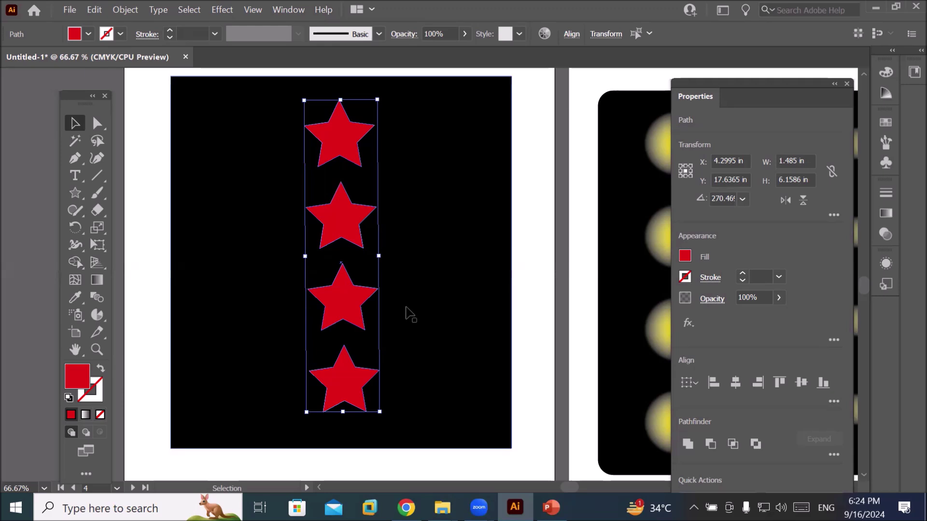
pyautogui.click(688, 323)
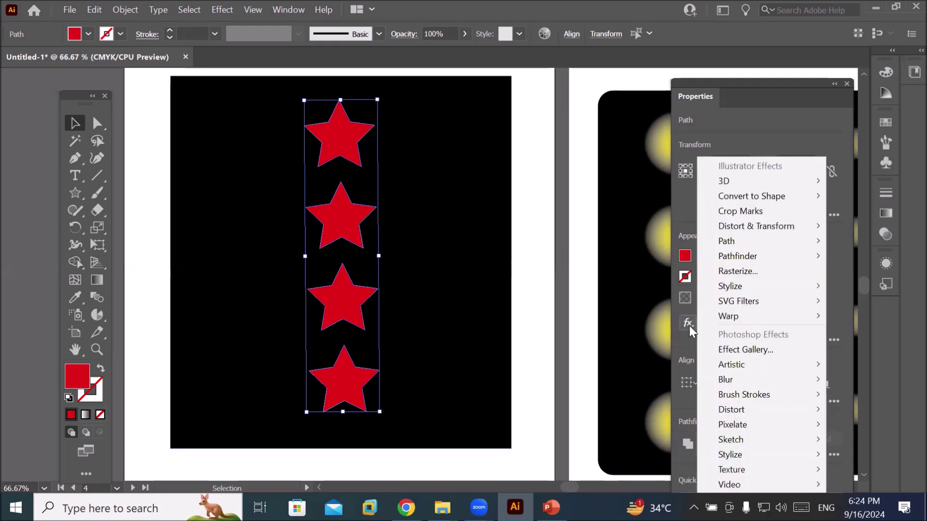
pyautogui.moveTo(759, 289)
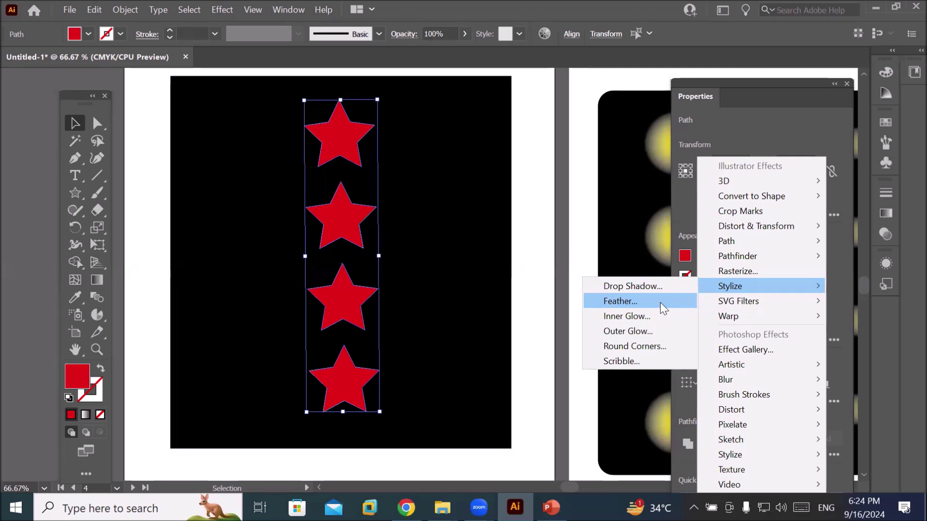
pyautogui.press('Escape')
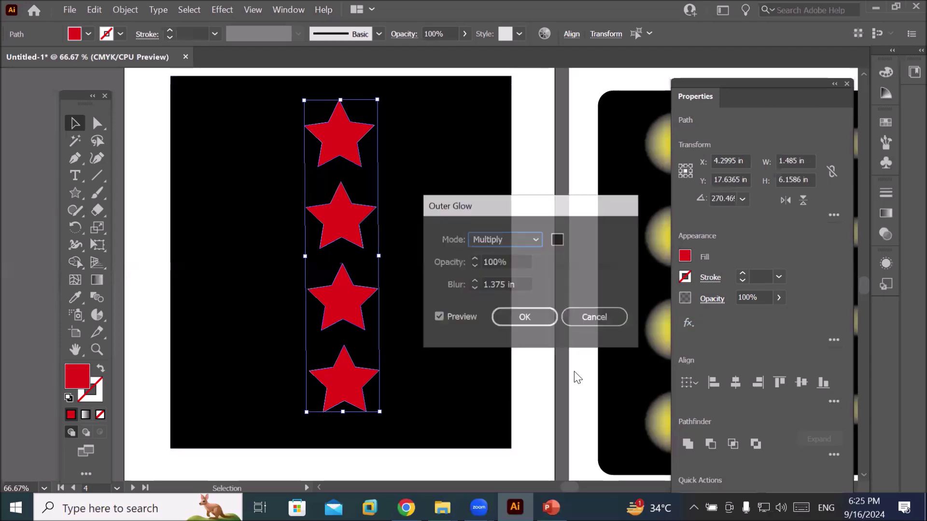
# - Set the outer glow colour to white (FFFFFF)
pyautogui.click(558, 240)
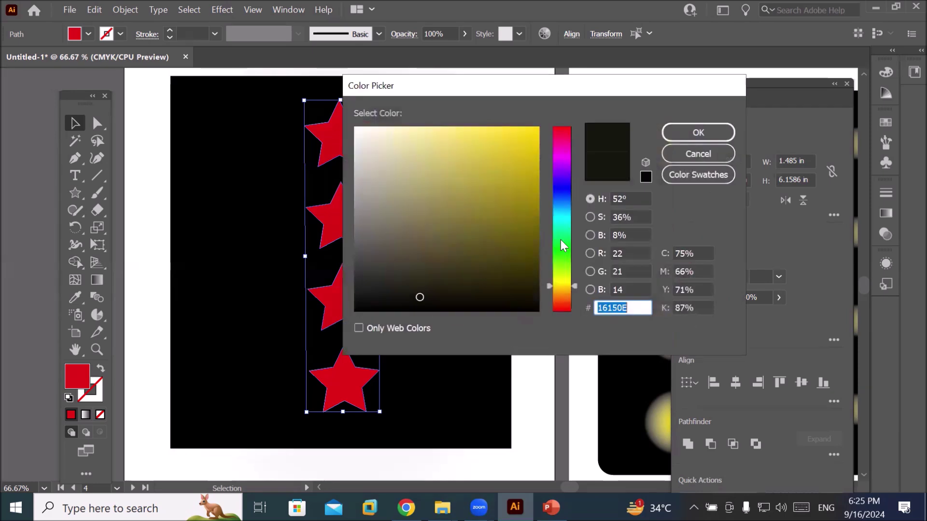
pyautogui.click(357, 133)
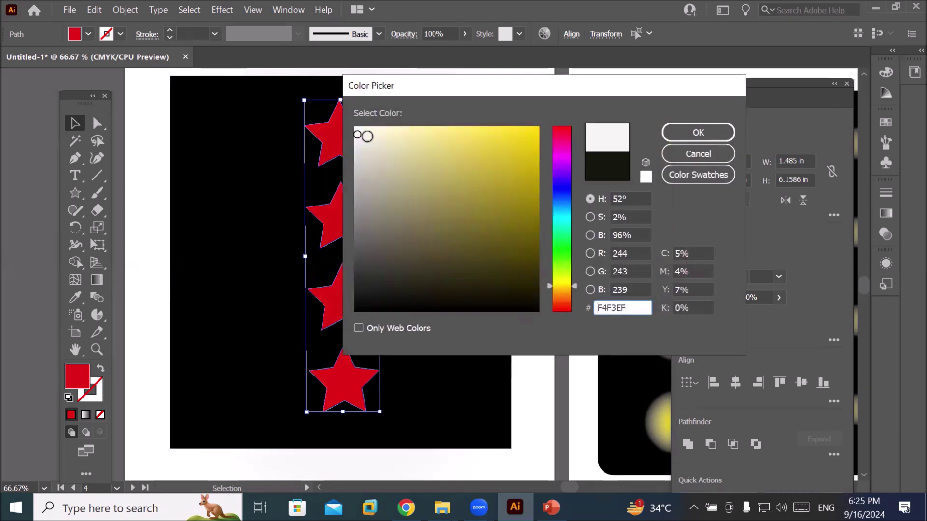
pyautogui.click(355, 127)
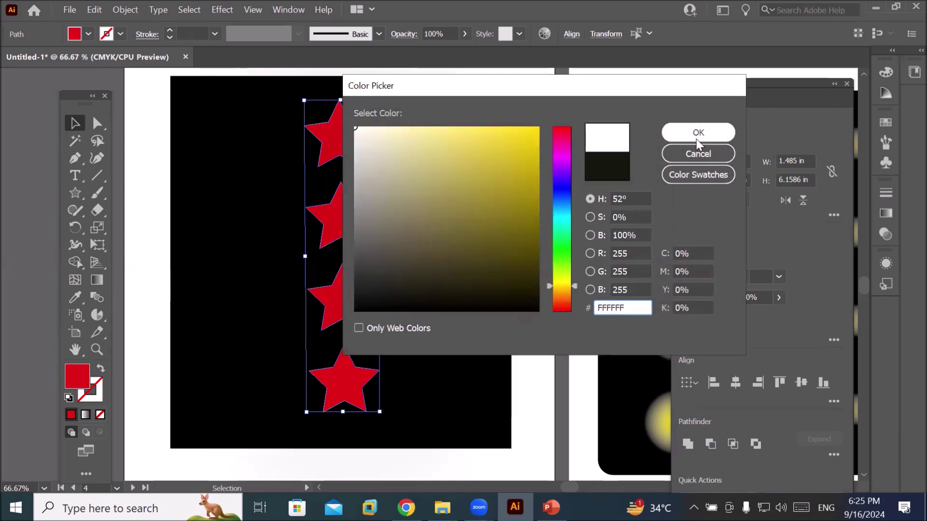
pyautogui.click(698, 134)
# - Give the stars' outer glow a 2 in blur and the Screen blending mode, and apply it
pyautogui.doubleClick(519, 284)
pyautogui.write('2')
pyautogui.click(516, 240)
pyautogui.click(513, 271)
pyautogui.click(540, 321)
pyautogui.scroll(-1, 351, 236)
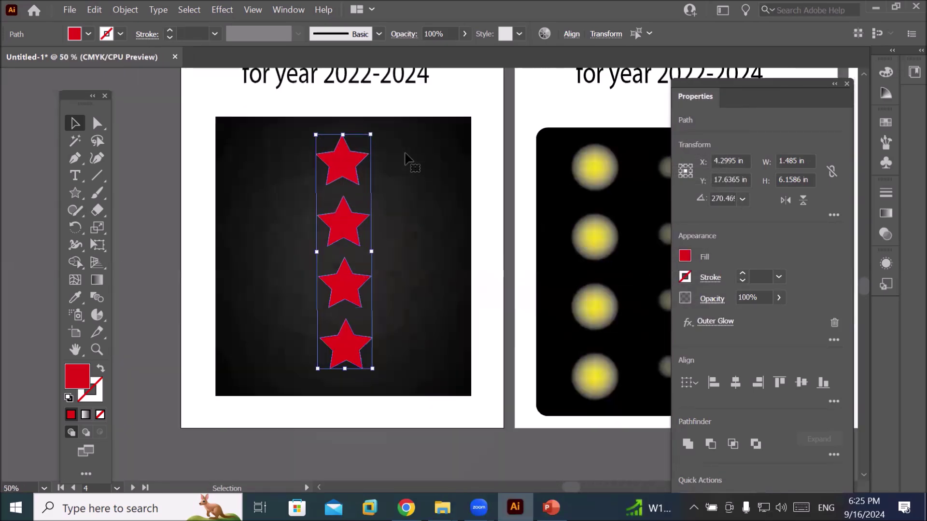
# - Change the stars' outer glow colour to yellow and its blending mode to Normal
pyautogui.scroll(2, 395, 150)
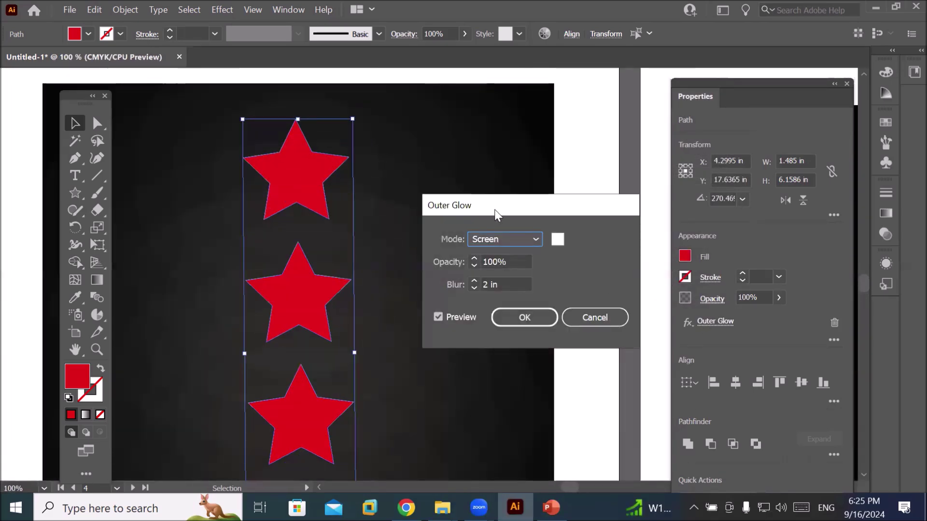
pyautogui.click(554, 238)
pyautogui.click(527, 140)
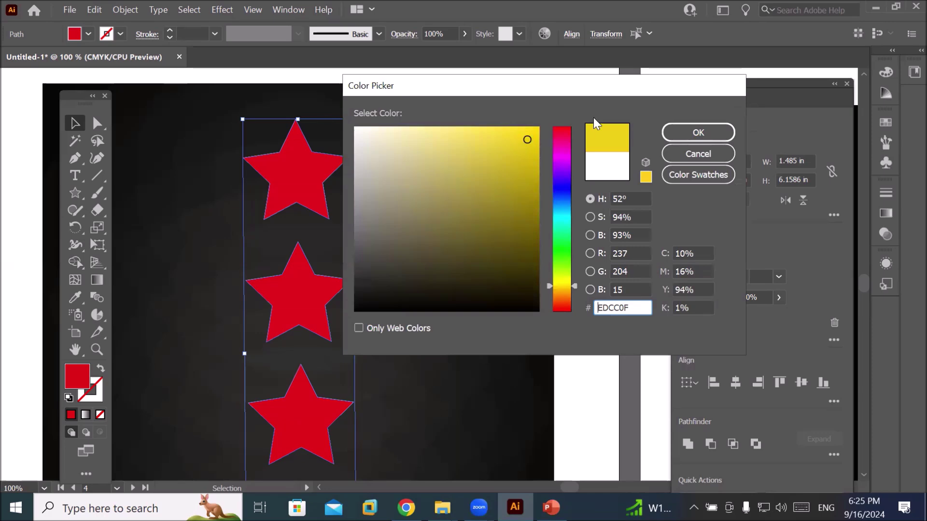
pyautogui.click(496, 136)
pyautogui.click(698, 132)
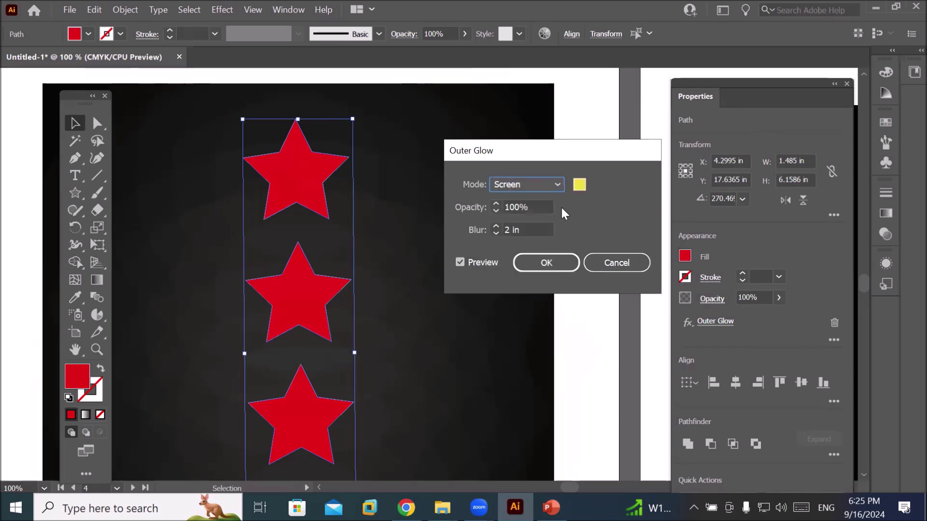
pyautogui.click(556, 189)
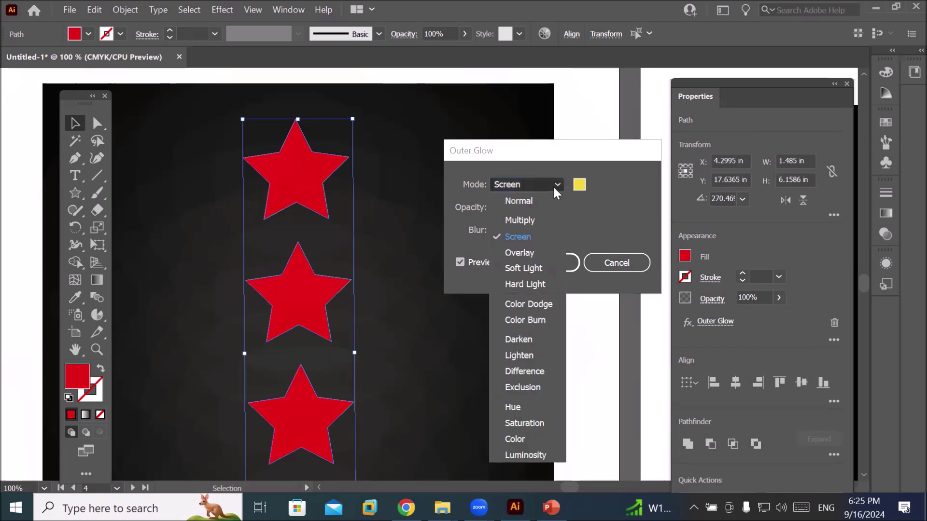
pyautogui.click(525, 203)
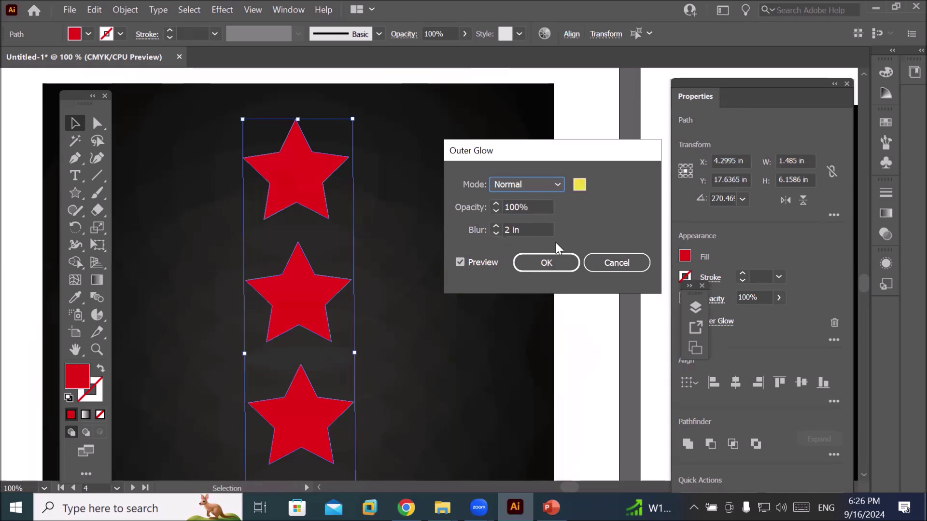
# - Reduce the stars' outer glow blur to 0.125 in and apply the effect
pyautogui.click(535, 230)
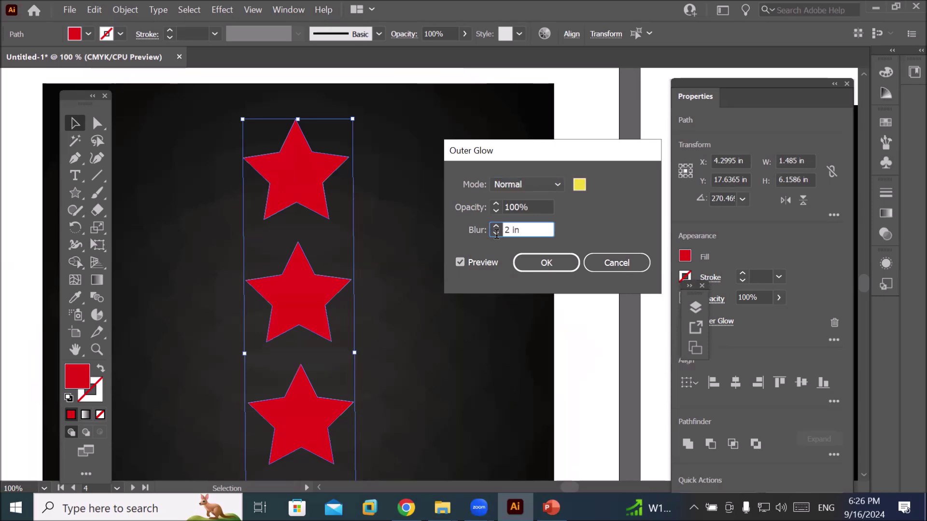
pyautogui.click(496, 233)
pyautogui.click(497, 234)
pyautogui.click(498, 234)
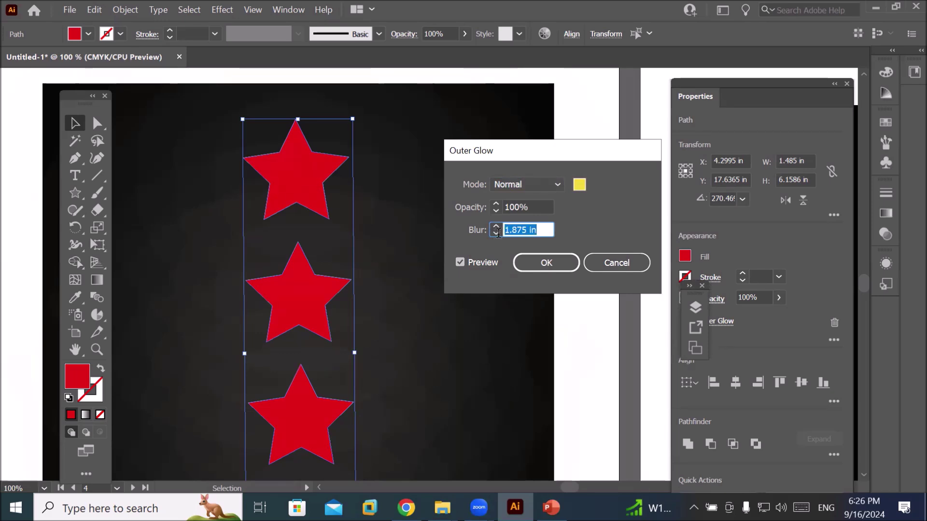
pyautogui.click(497, 234)
pyautogui.click(497, 234)
pyautogui.click(497, 234)
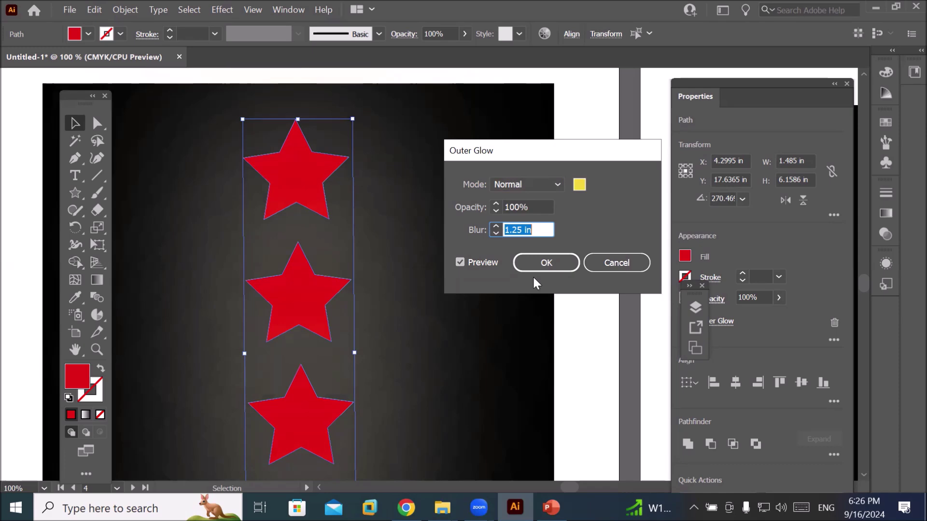
pyautogui.click(496, 234)
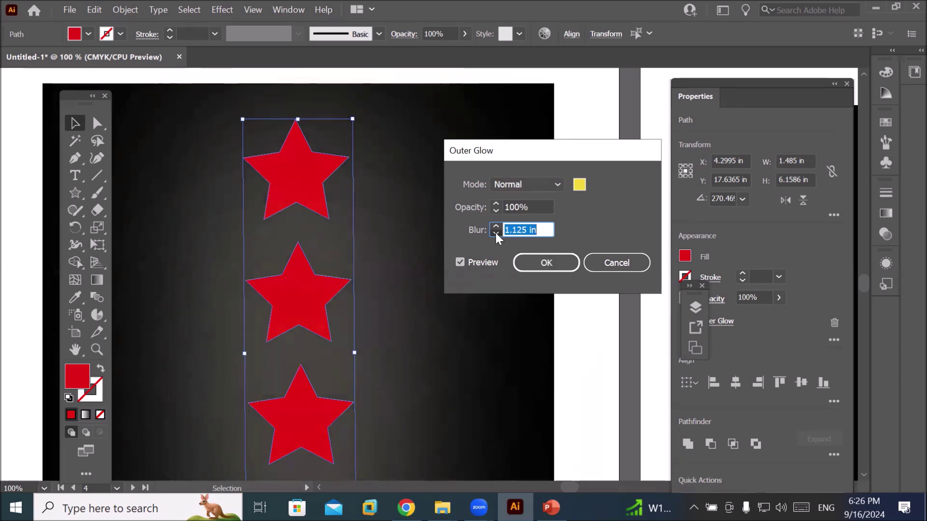
pyautogui.click(496, 234)
pyautogui.click(496, 234)
pyautogui.click(496, 234)
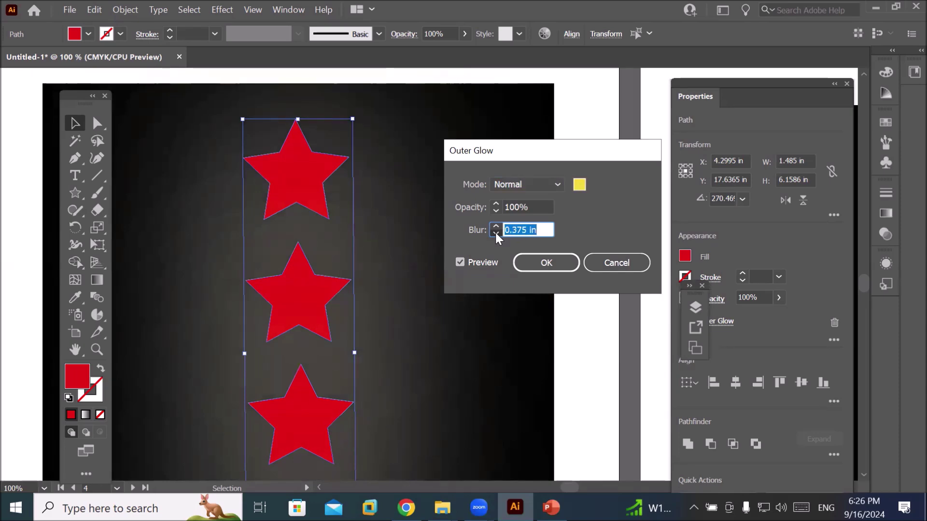
pyautogui.click(495, 234)
pyautogui.click(496, 226)
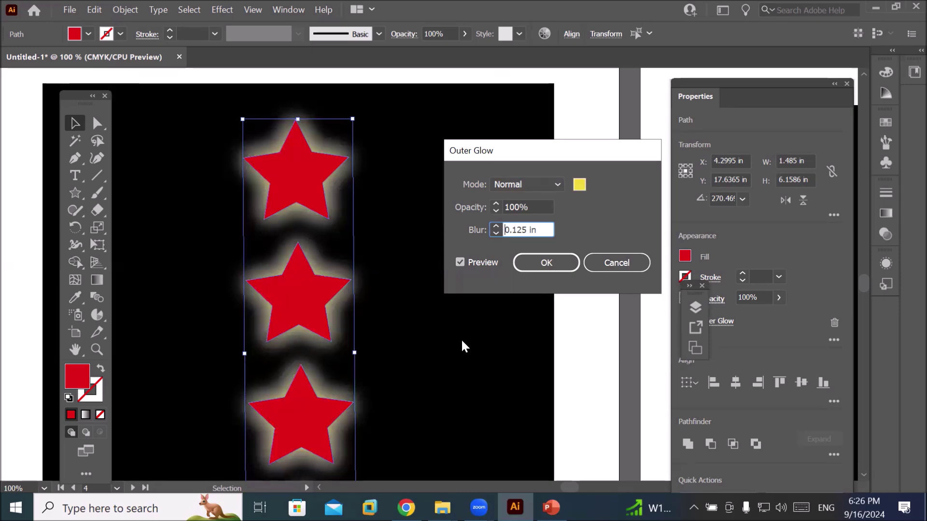
pyautogui.click(543, 263)
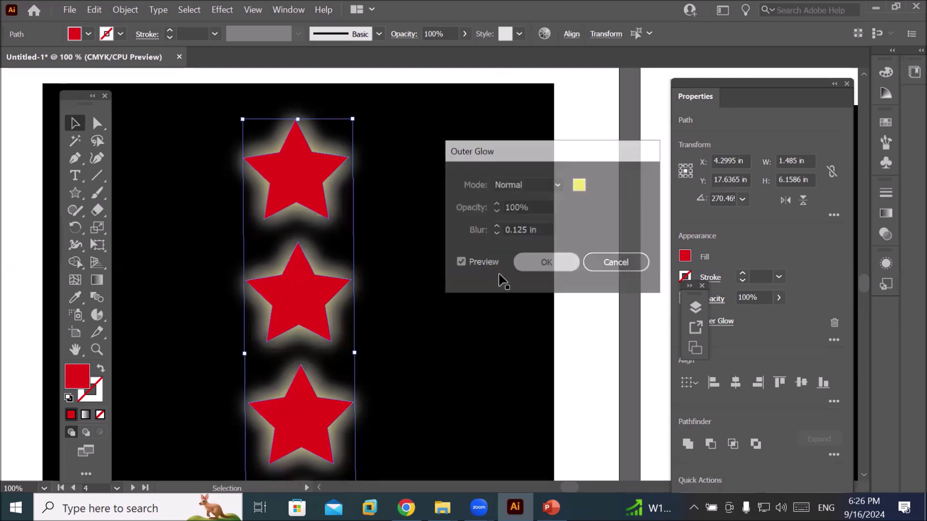
# - Select all four glowing stars and arrange them as two matching columns along the black rectangle's left and right edges
pyautogui.keyDown('alt'); pyautogui.scroll(-3, 465, 304); pyautogui.keyUp('alt')
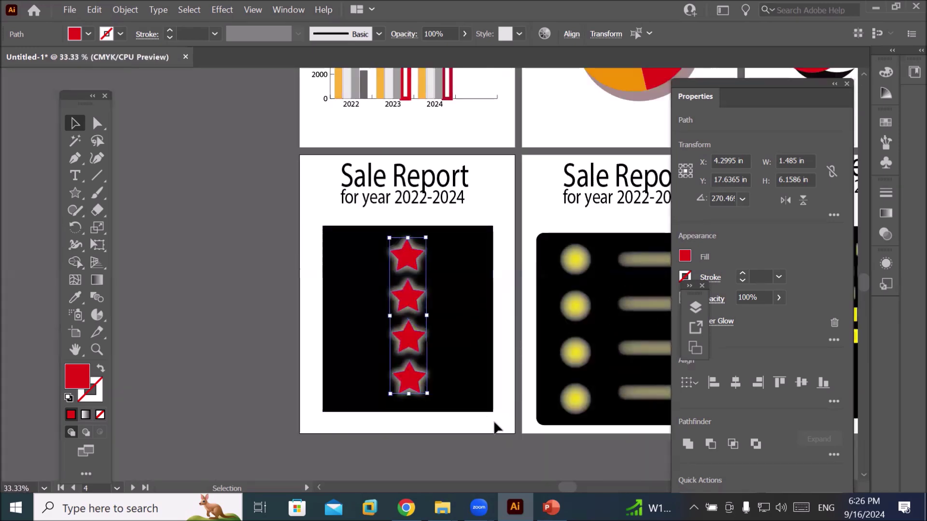
pyautogui.click(502, 337)
pyautogui.keyDown('alt'); pyautogui.scroll(2, 502, 335); pyautogui.keyUp('alt')
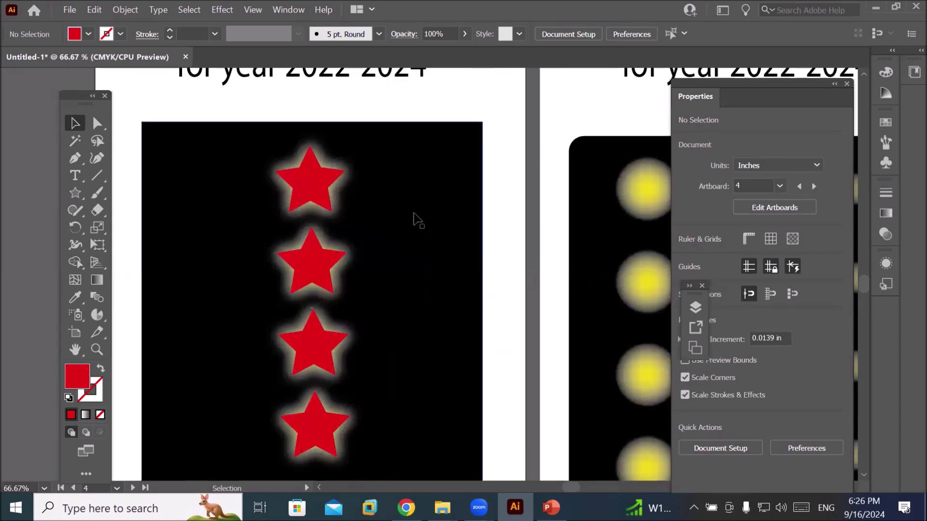
pyautogui.keyDown('alt'); pyautogui.scroll(-1, 416, 219); pyautogui.keyUp('alt')
pyautogui.keyDown('alt'); pyautogui.scroll(-1, 416, 218); pyautogui.keyUp('alt')
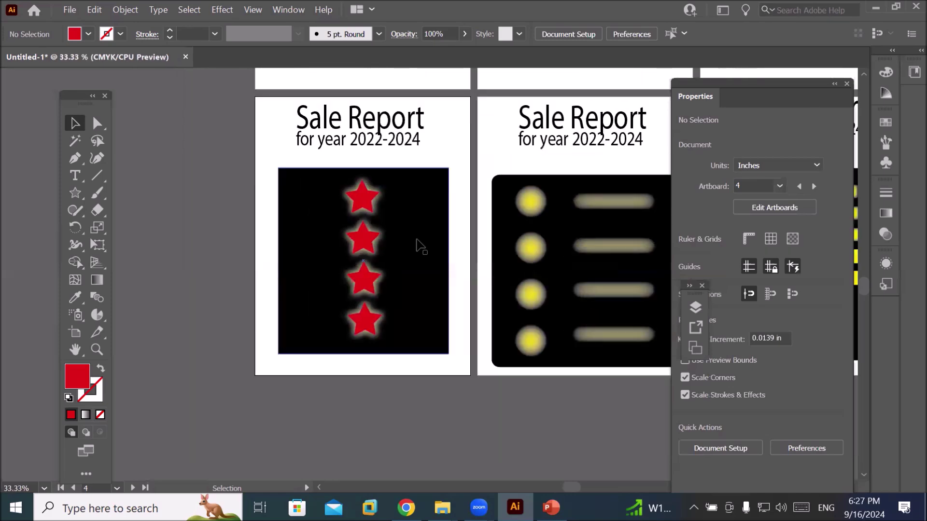
pyautogui.keyDown('alt'); pyautogui.scroll(2, 439, 247); pyautogui.keyUp('alt')
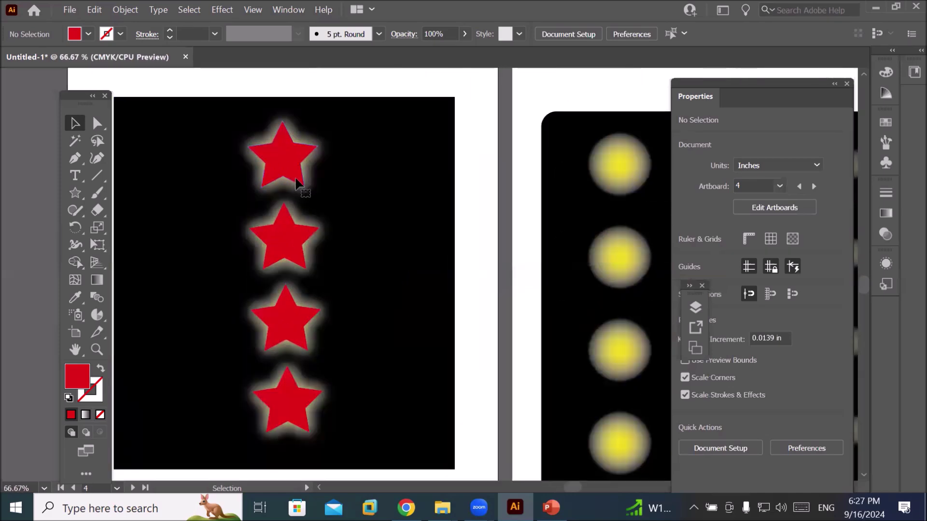
pyautogui.click(296, 182)
pyautogui.keyDown('shift'); pyautogui.click(296, 232); pyautogui.keyUp('shift')
pyautogui.keyDown('shift'); pyautogui.click(286, 321); pyautogui.keyUp('shift')
pyautogui.keyDown('shift'); pyautogui.click(304, 407); pyautogui.keyUp('shift')
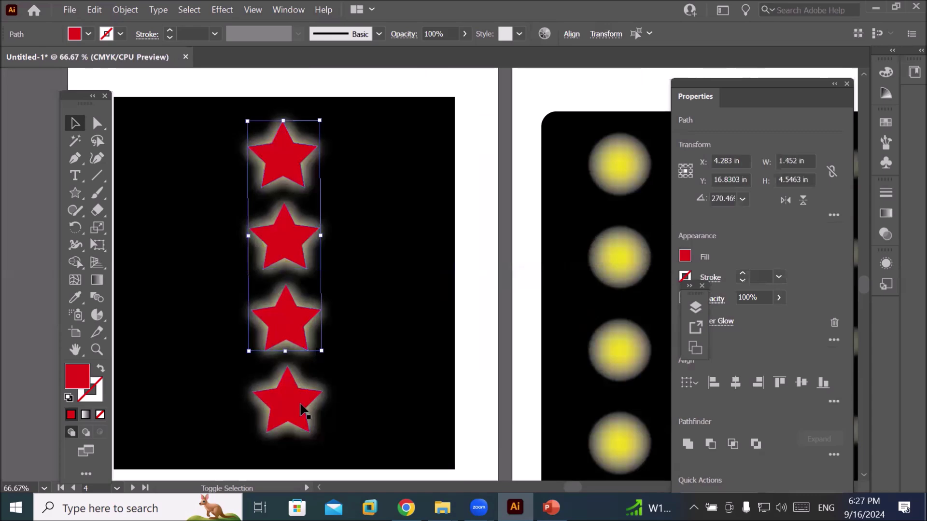
pyautogui.moveTo(297, 404); pyautogui.dragTo(414, 410)
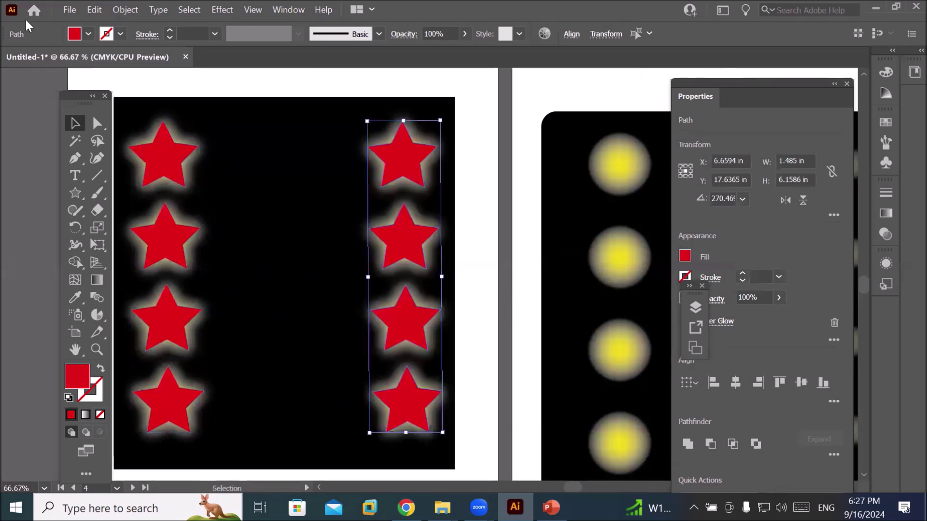
# - Place the Cricket player image from the Players folder between the two star columns, about 2.86 in wide and 4.47 in high
pyautogui.click(71, 10)
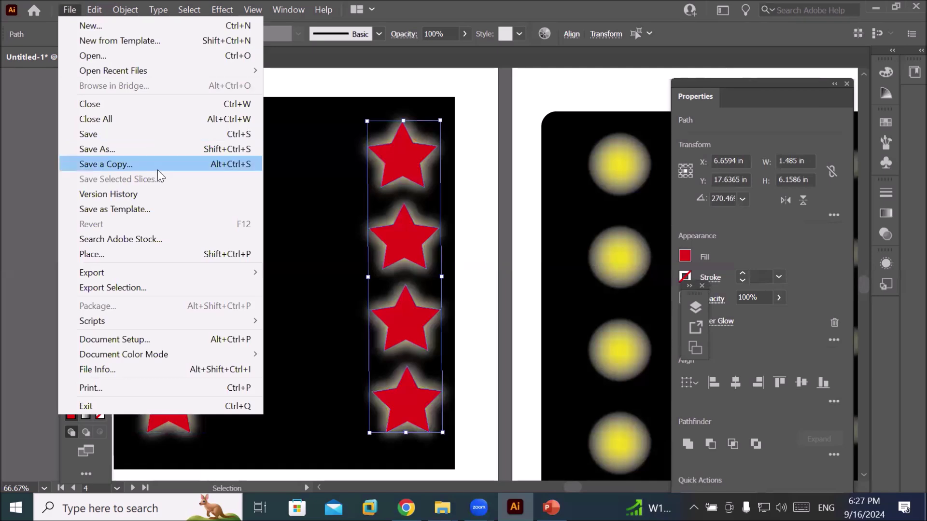
pyautogui.click(128, 255)
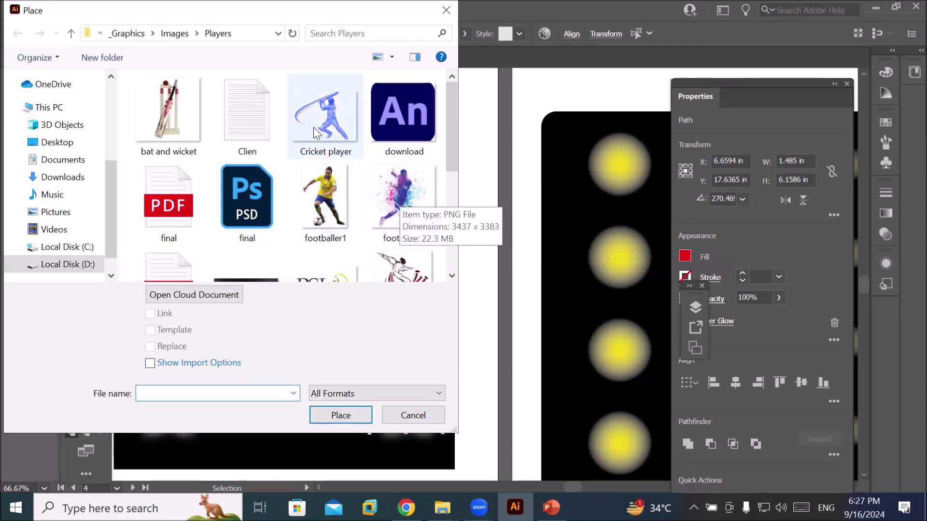
pyautogui.scroll(-1, 373, 192)
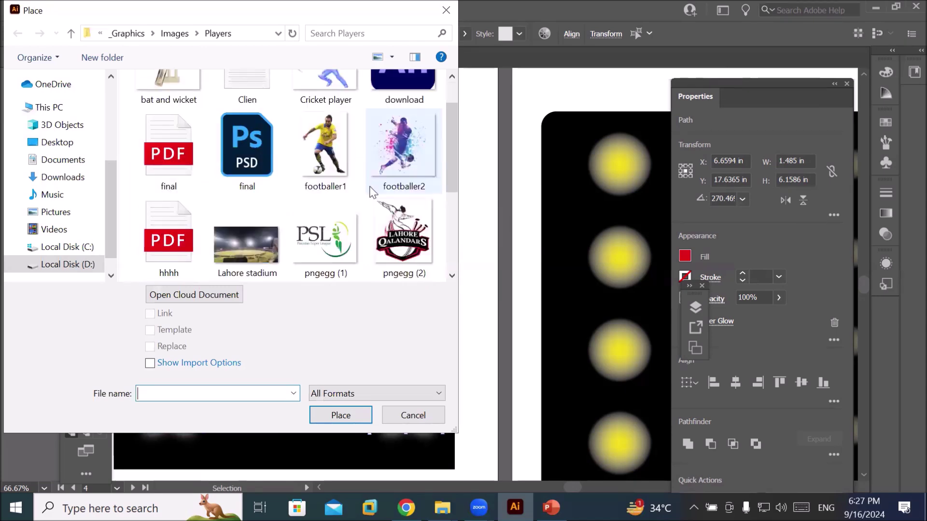
pyautogui.scroll(1, 373, 192)
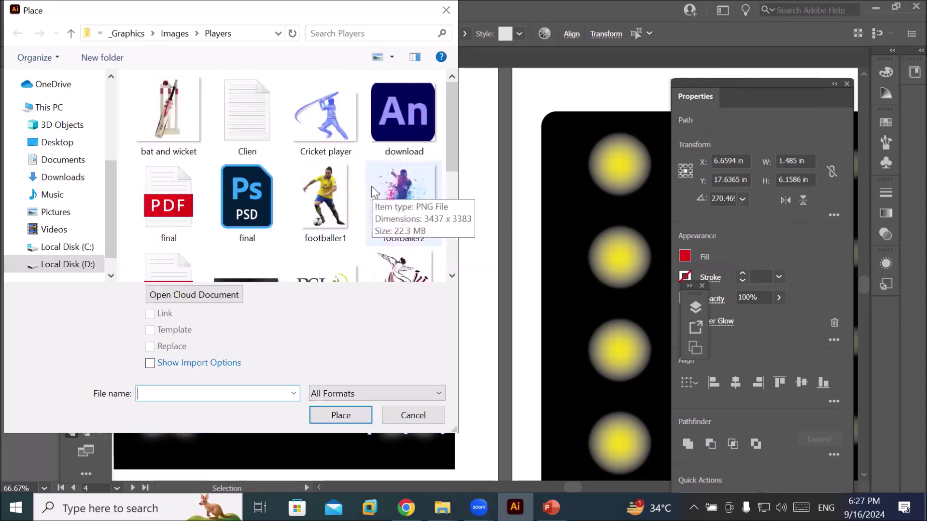
pyautogui.click(343, 133)
pyautogui.click(341, 415)
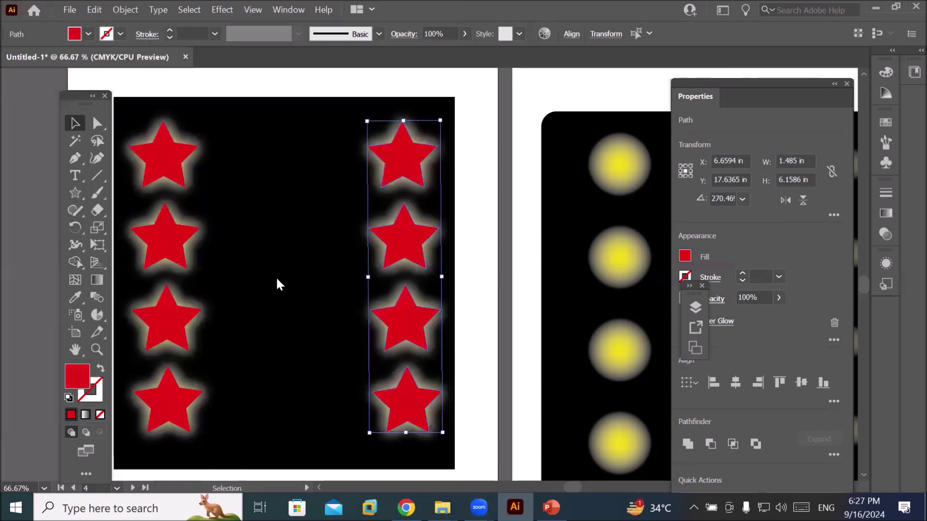
pyautogui.moveTo(302, 367); pyautogui.dragTo(267, 391)
pyautogui.moveTo(309, 285); pyautogui.dragTo(301, 248)
# - Inspect the soft shadow under the cricket player's feet and delete the image
pyautogui.scroll(1, 337, 407)
pyautogui.scroll(2, 331, 404)
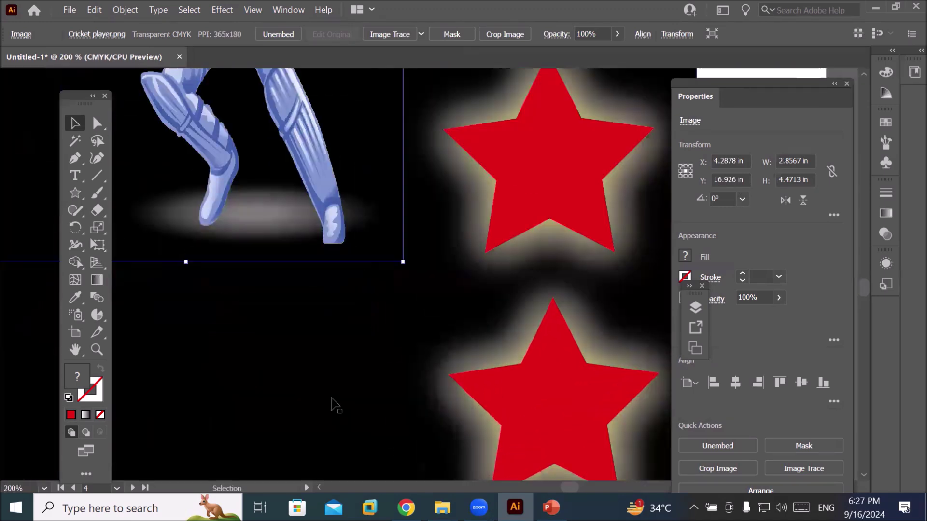
pyautogui.scroll(2, 260, 242)
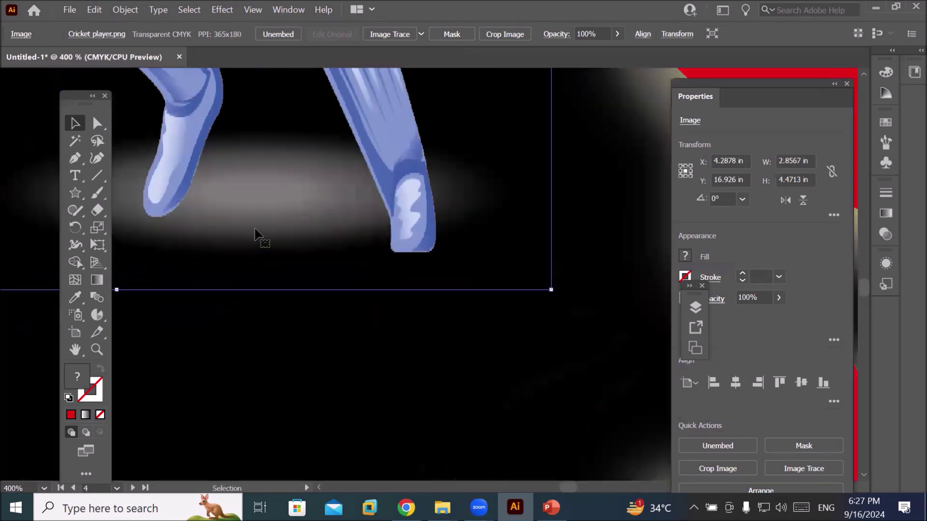
pyautogui.scroll(-1, 255, 230)
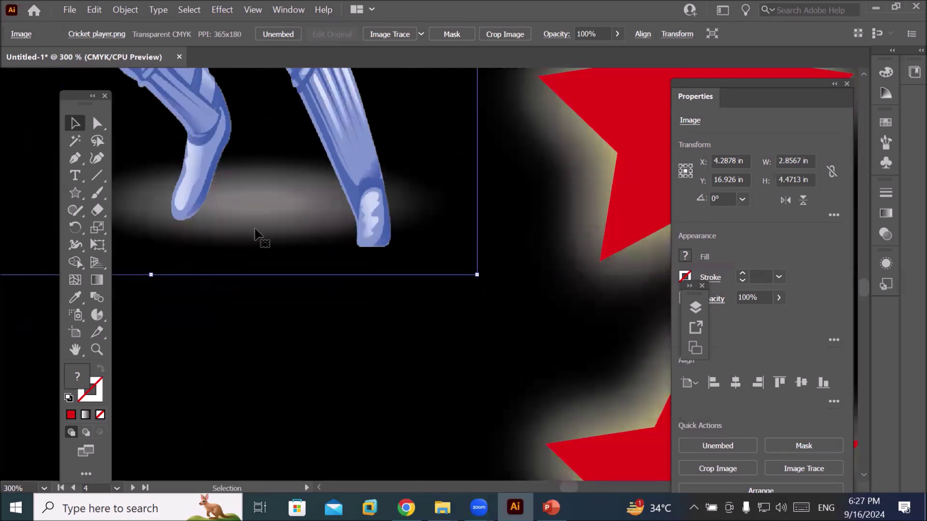
pyautogui.scroll(-1, 255, 230)
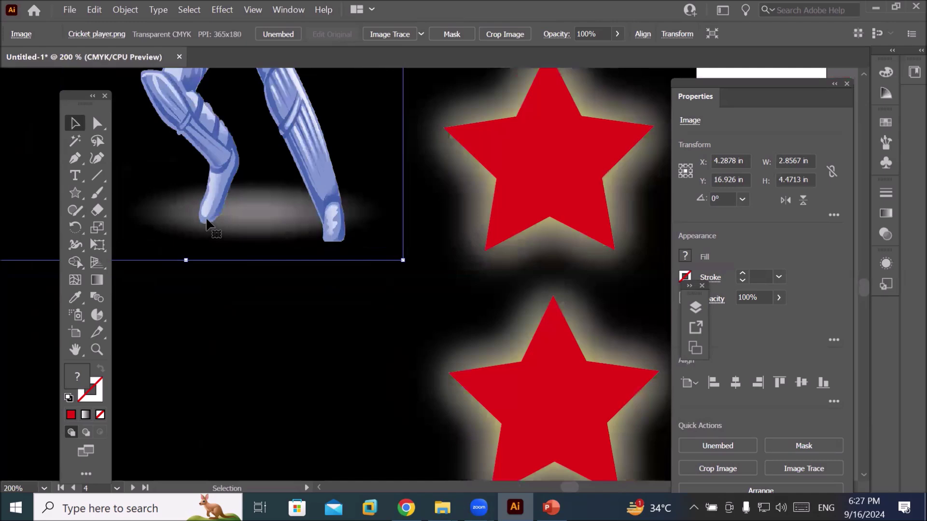
pyautogui.scroll(-1, 207, 223)
pyautogui.press('Delete')
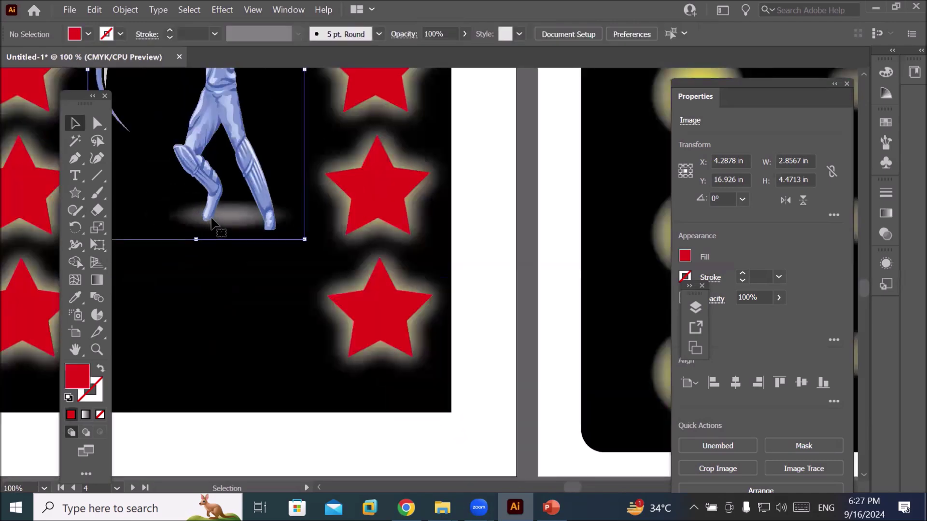
# - Place the footballer1 image between the two star columns, about 2.07 in wide and 2.92 in high
pyautogui.click(69, 12)
pyautogui.click(214, 256)
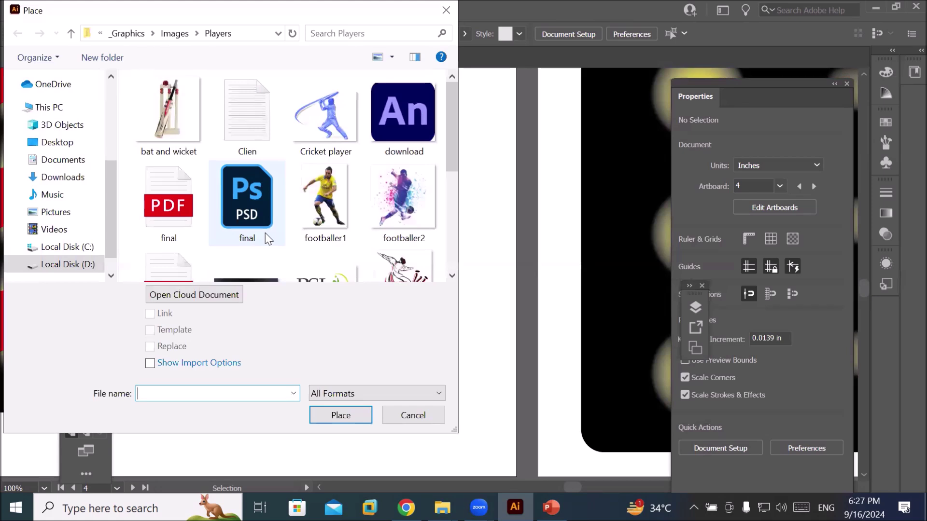
pyautogui.click(330, 216)
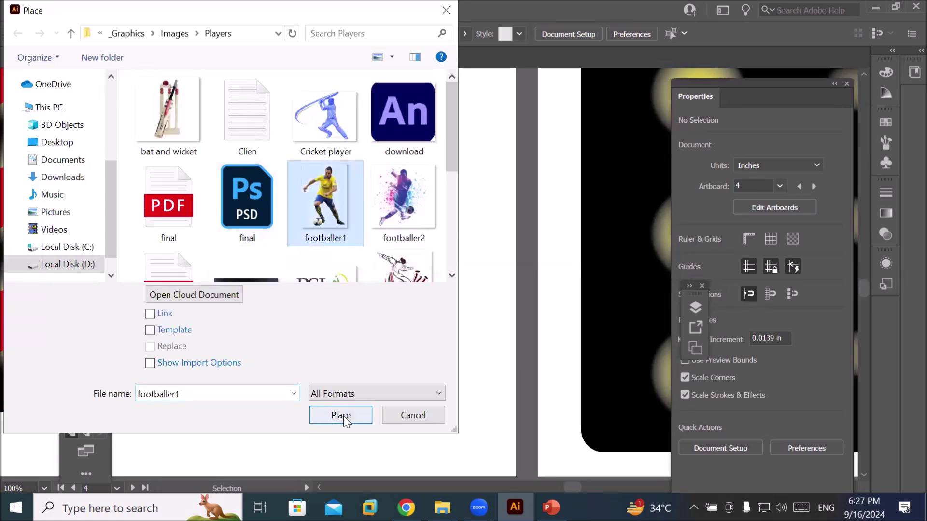
pyautogui.click(340, 415)
pyautogui.moveTo(165, 85); pyautogui.dragTo(322, 376)
pyautogui.moveTo(270, 242); pyautogui.dragTo(225, 189)
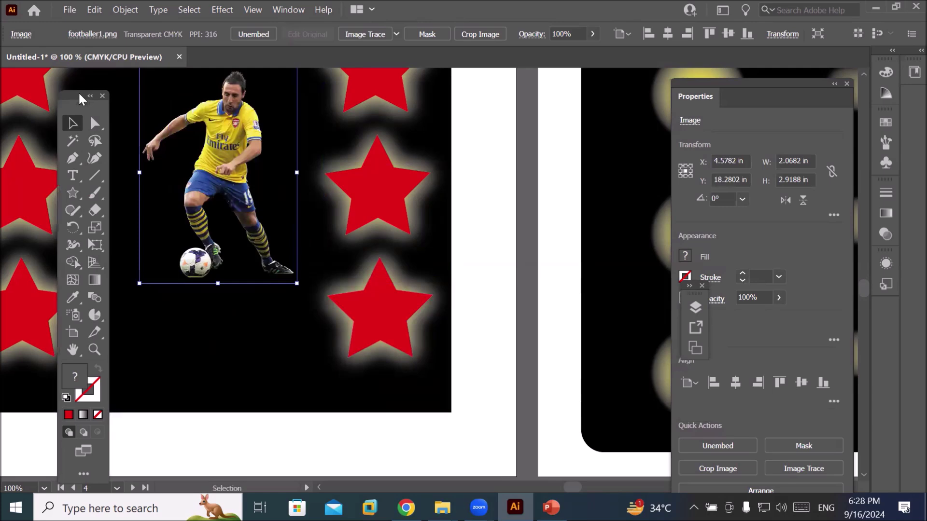
# - Draw an ellipse about 1.69 in wide and 0.72 in high below the footballer and fill it white
pyautogui.moveTo(81, 99); pyautogui.dragTo(58, 107)
pyautogui.click(205, 319)
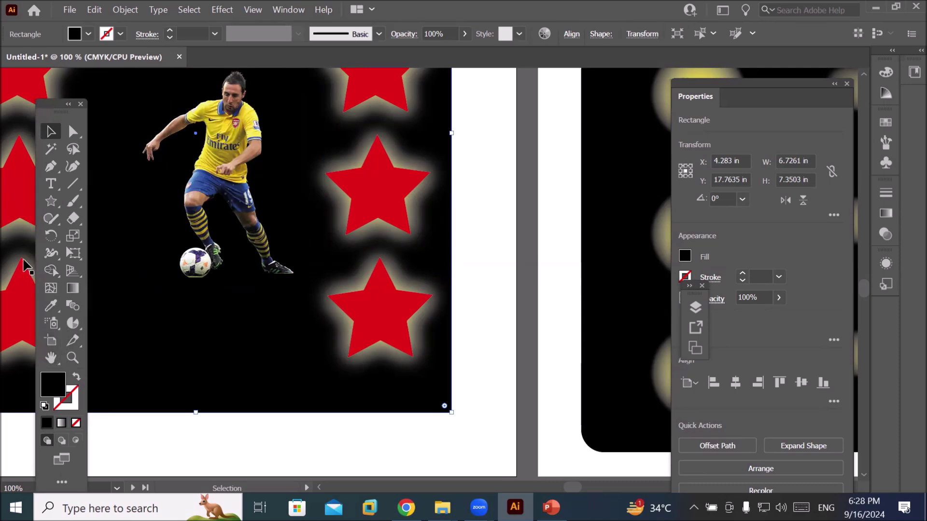
pyautogui.moveTo(51, 201); pyautogui.dragTo(107, 237)
pyautogui.moveTo(167, 298); pyautogui.dragTo(297, 354)
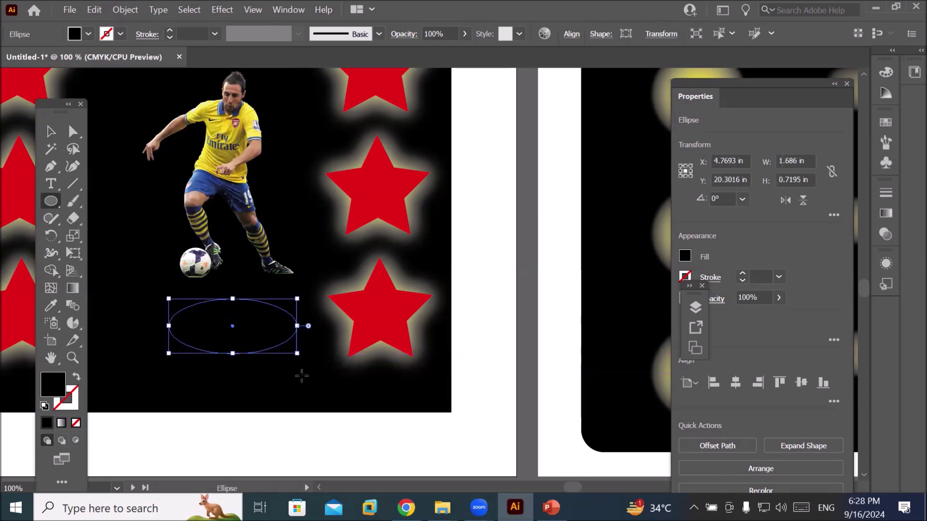
pyautogui.click(90, 34)
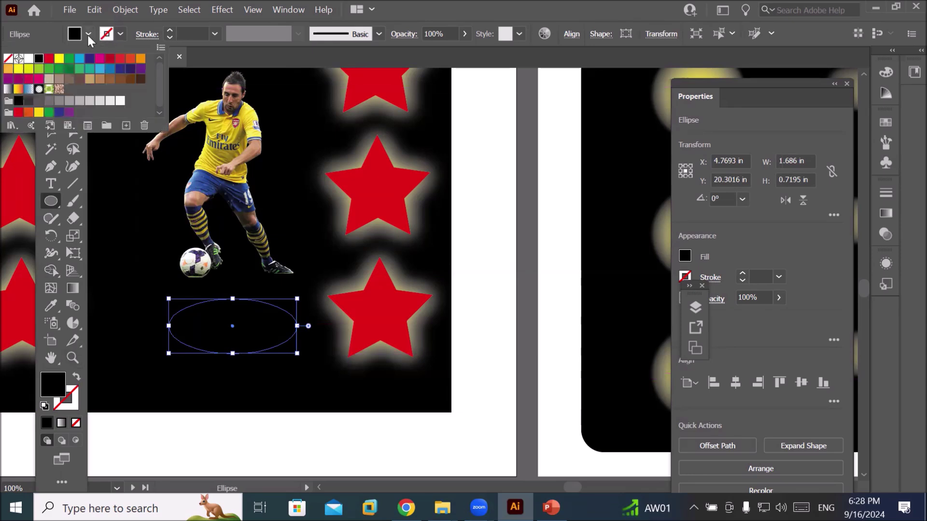
pyautogui.click(29, 58)
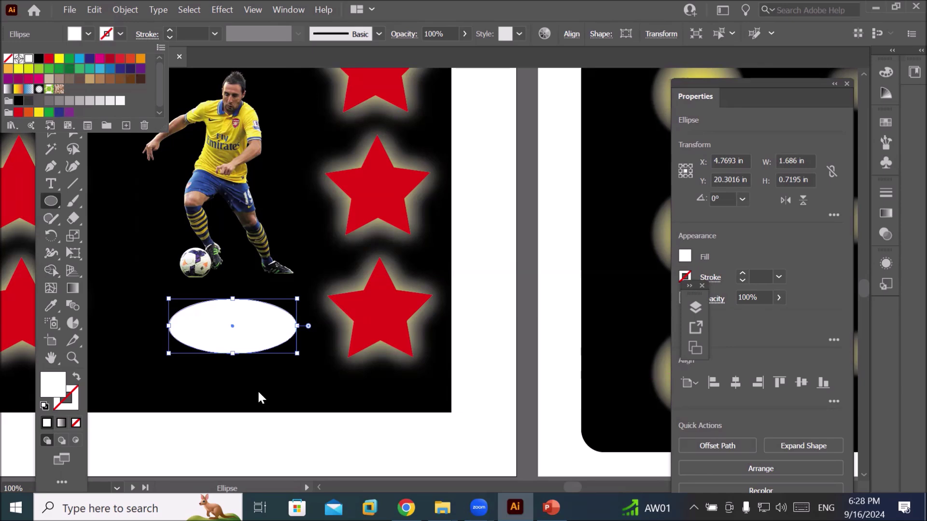
# - Apply a Feather effect with a 0.25 in radius to the white ellipse below the footballer
pyautogui.click(53, 387)
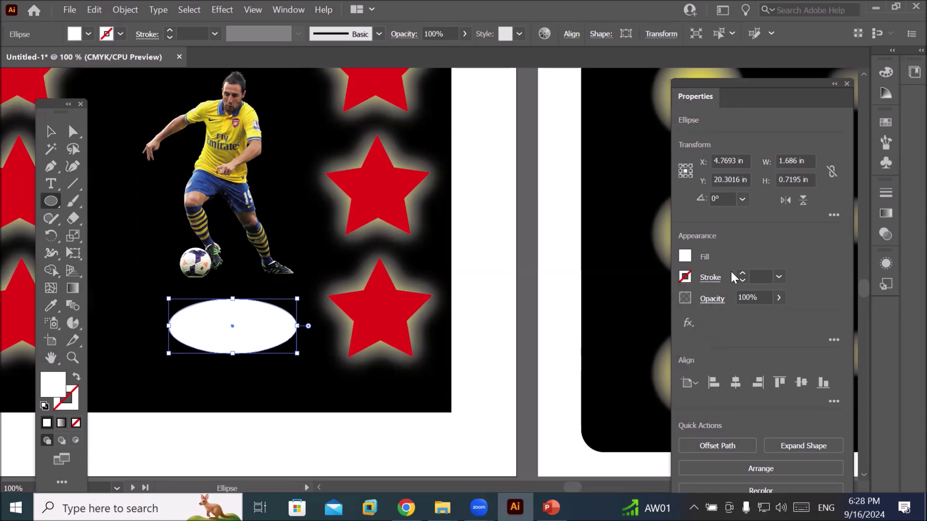
pyautogui.click(688, 323)
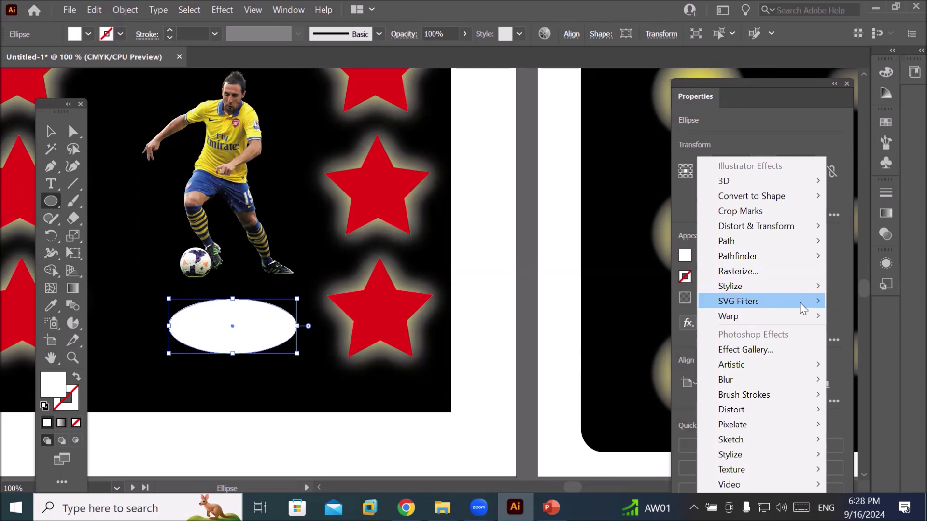
pyautogui.moveTo(794, 292)
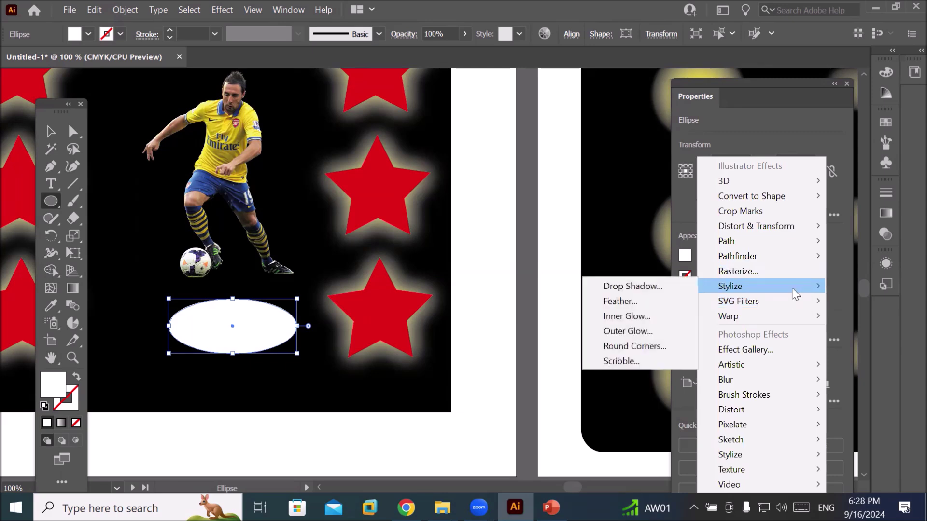
pyautogui.click(647, 302)
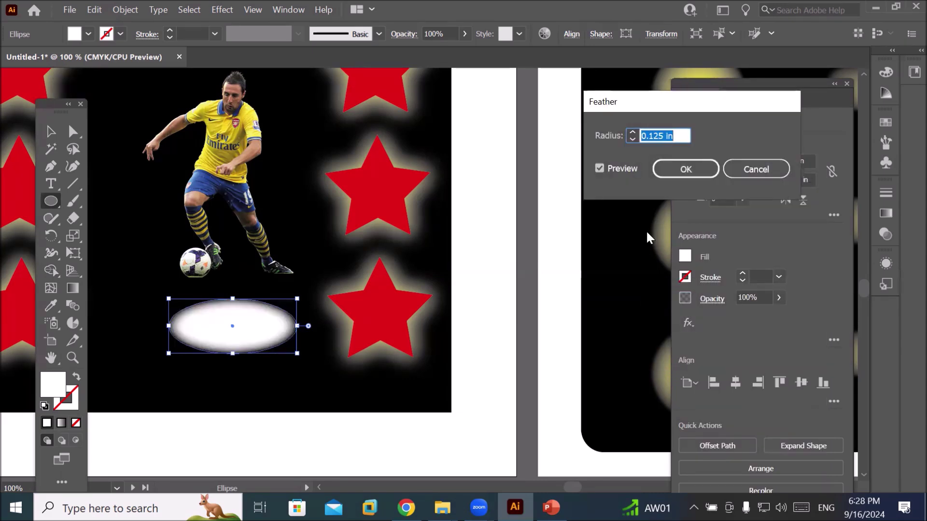
pyautogui.write('0.25')
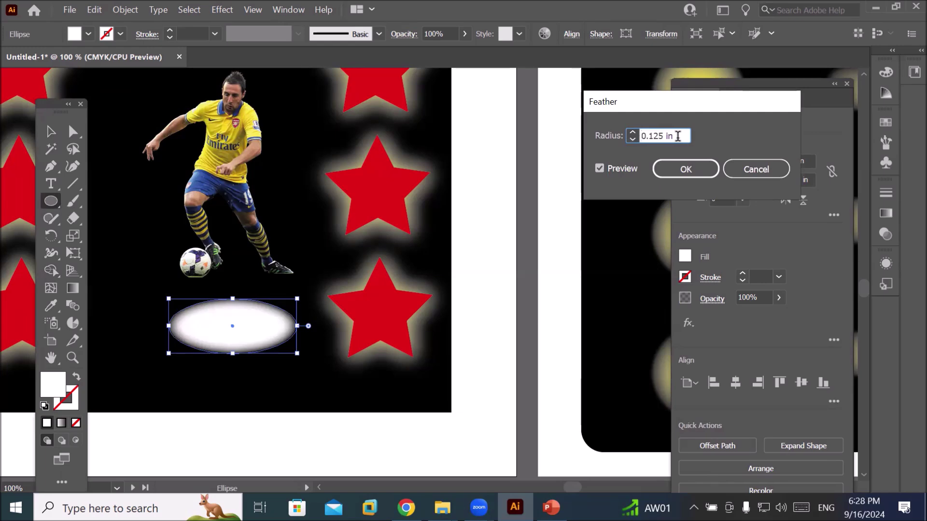
pyautogui.press('Tab')
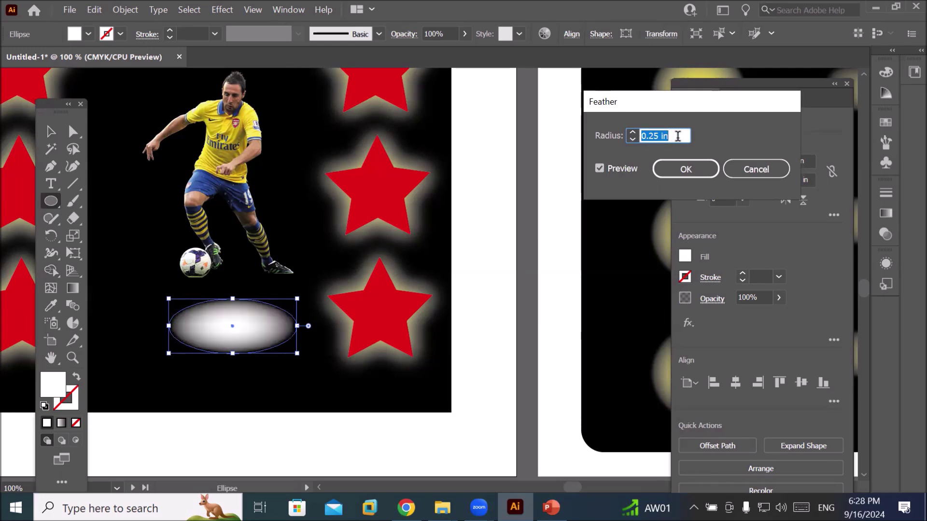
pyautogui.press('Up')
pyautogui.press('Down')
pyautogui.click(663, 169)
# - Try the feathered ellipse directly under the footballer's feet and move it back to just below him
pyautogui.press('v')
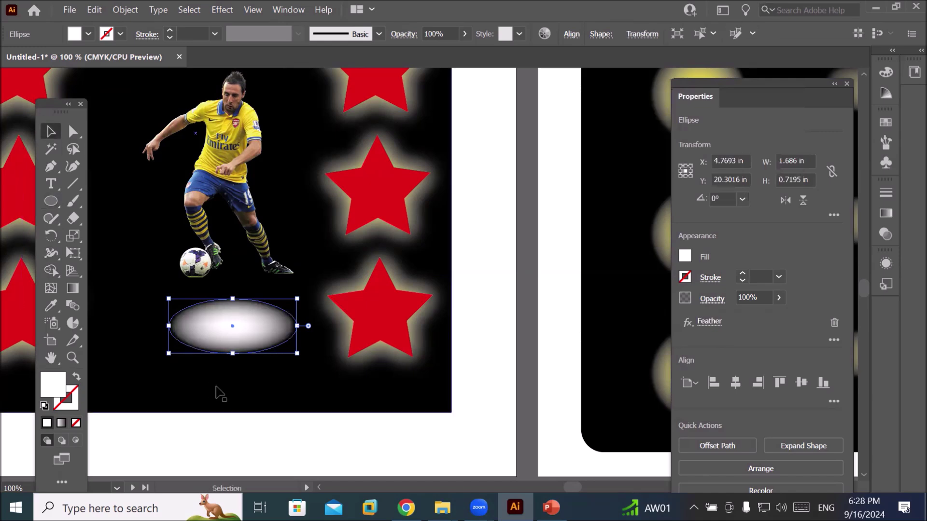
pyautogui.click(225, 389)
pyautogui.moveTo(263, 341); pyautogui.dragTo(263, 286)
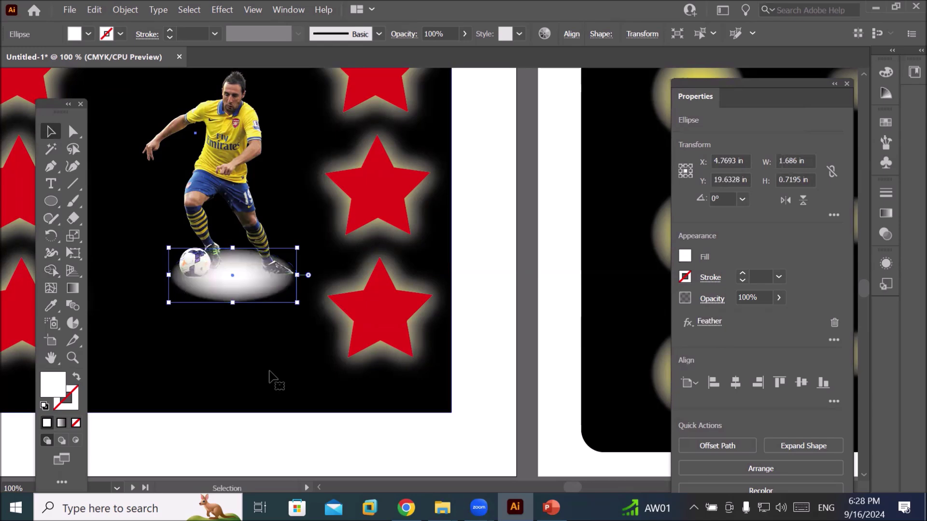
pyautogui.click(271, 379)
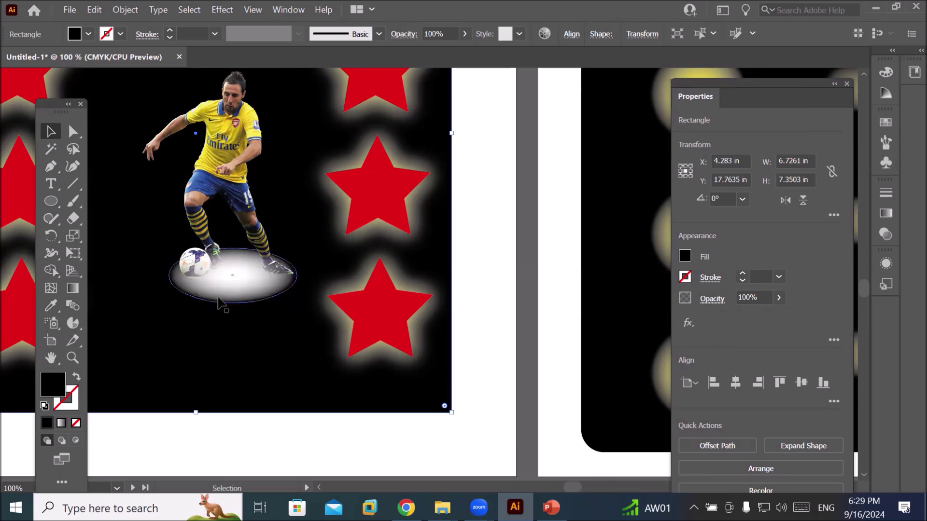
pyautogui.moveTo(223, 294); pyautogui.dragTo(216, 340)
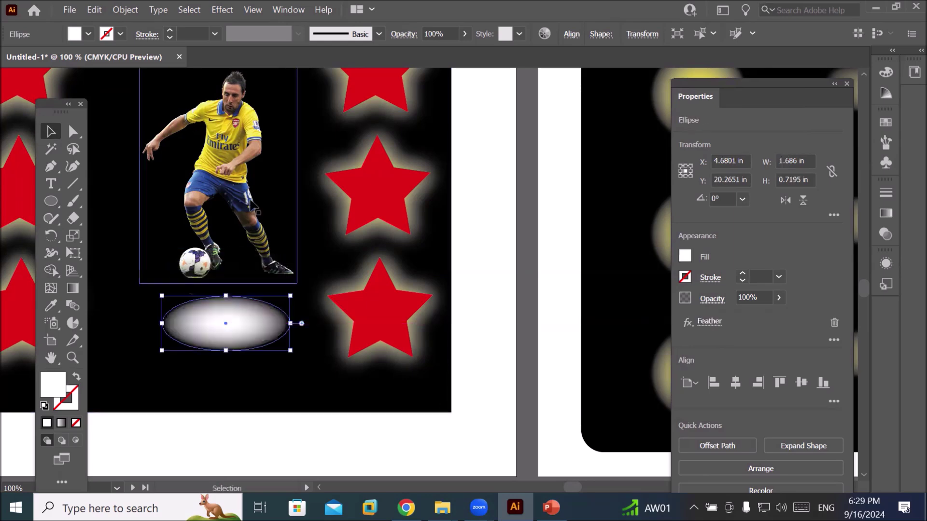
# - Apply an Outer Glow effect to the footballer image with the glow colour set to white (FFFFFF)
pyautogui.click(224, 169)
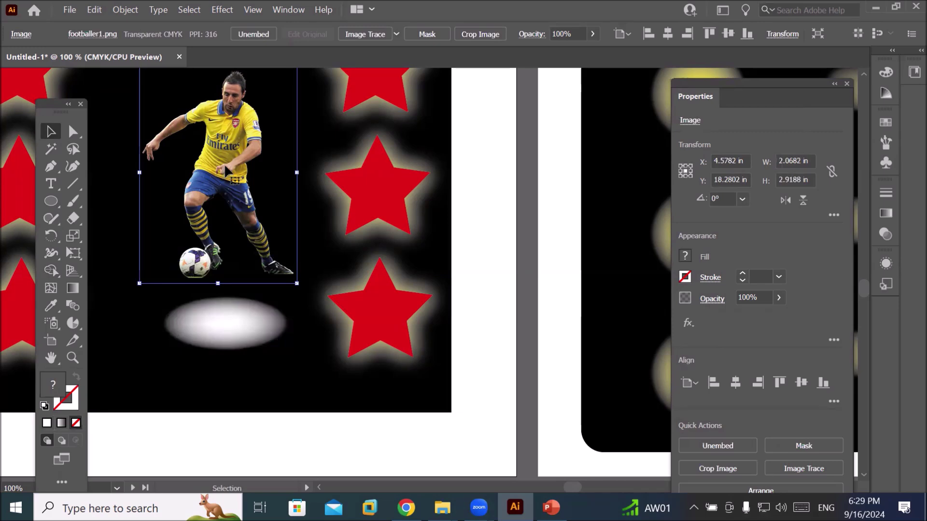
pyautogui.click(688, 323)
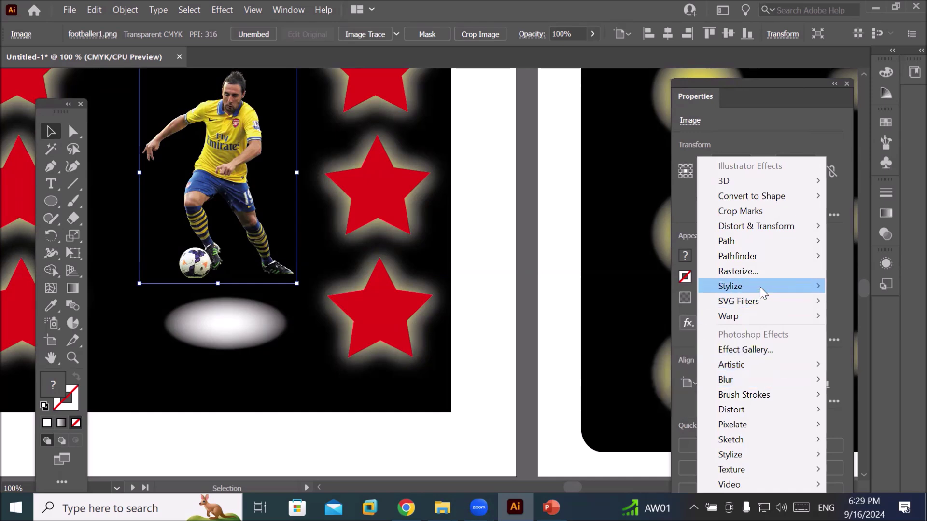
pyautogui.moveTo(760, 291)
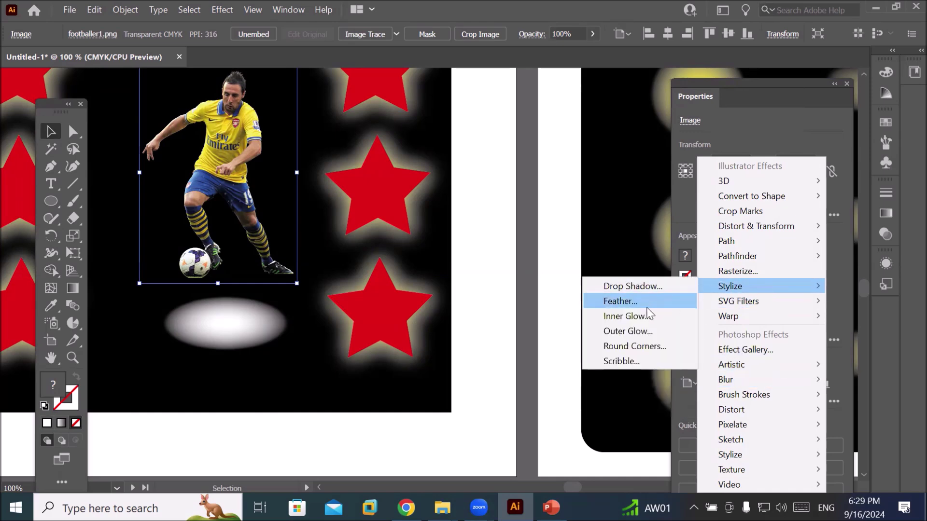
pyautogui.click(630, 331)
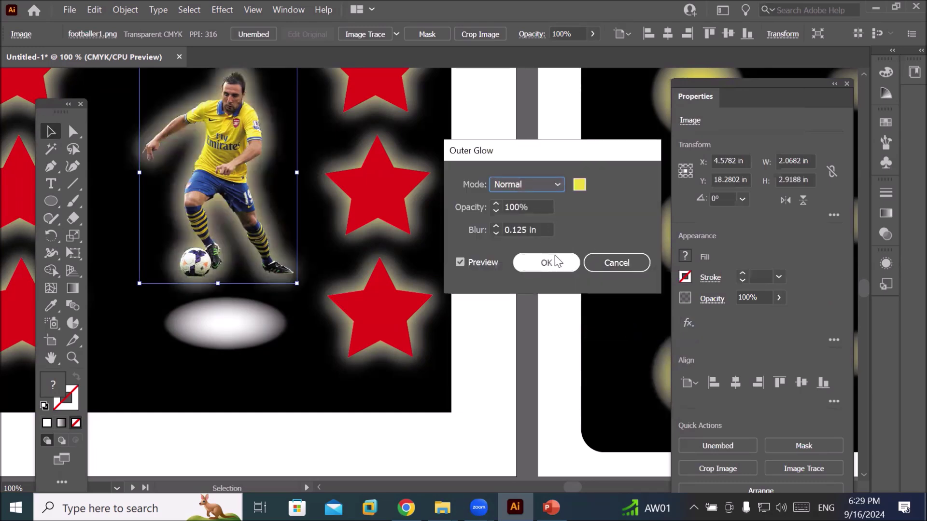
pyautogui.click(579, 185)
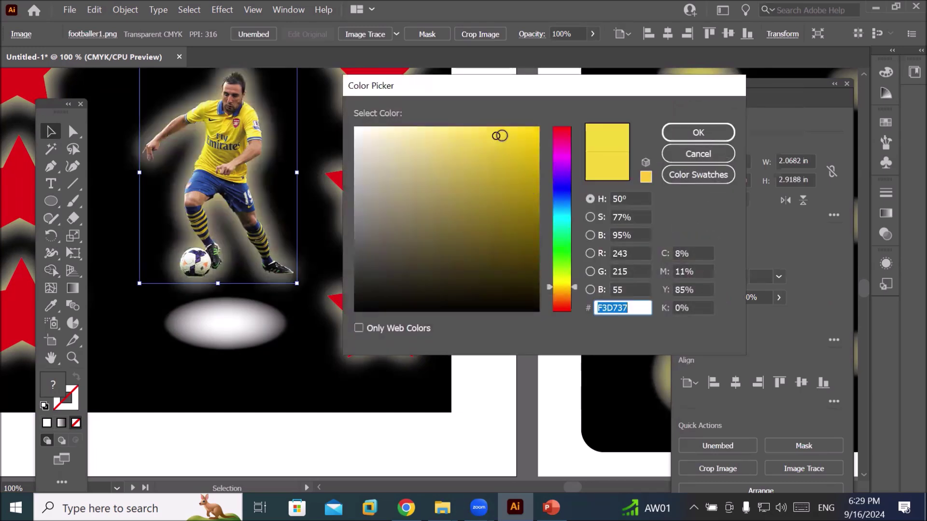
pyautogui.moveTo(494, 136); pyautogui.dragTo(342, 119)
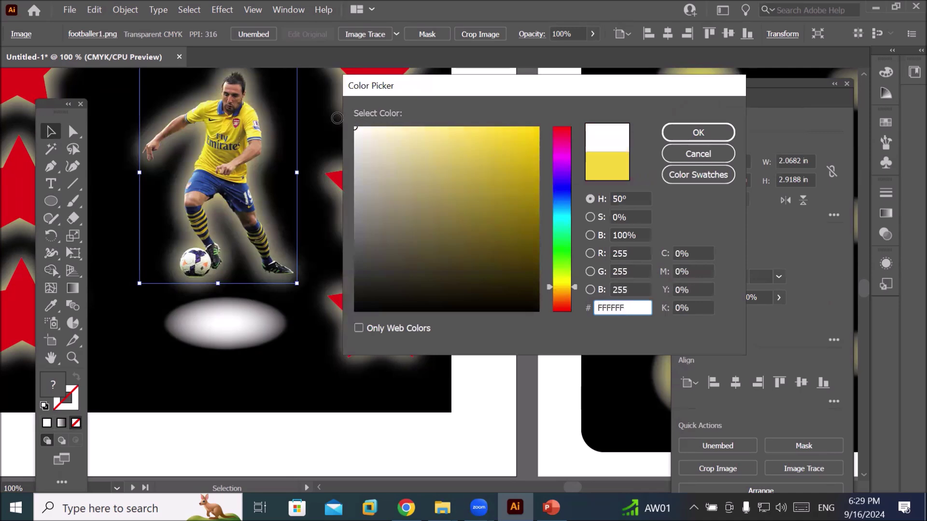
pyautogui.click(695, 131)
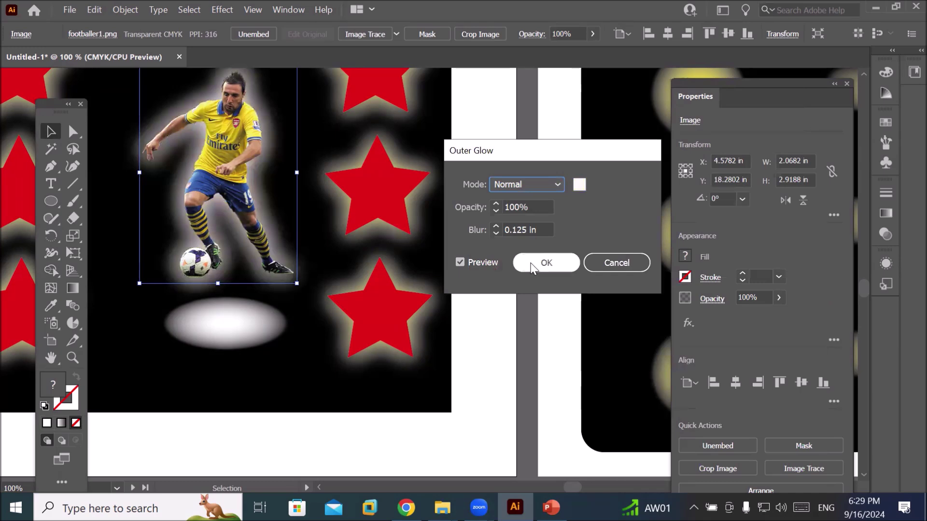
pyautogui.click(546, 262)
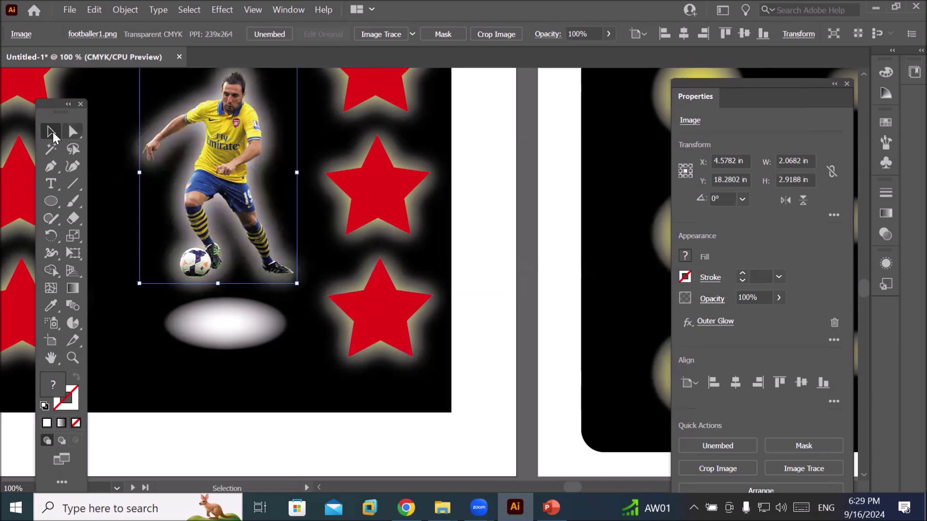
pyautogui.click(286, 388)
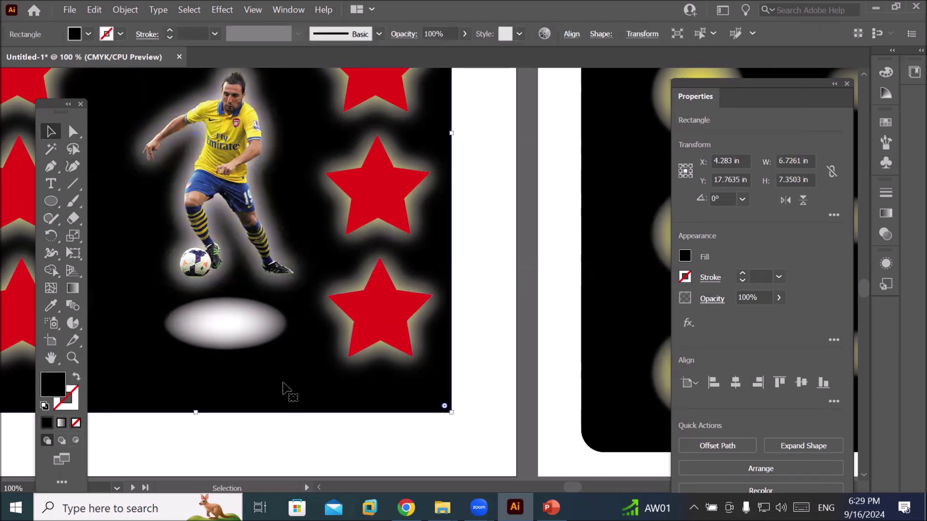
# - Add the text "Footballer" near the upper edge of the black rectangle, above the player
pyautogui.press('space')
pyautogui.moveTo(316, 192); pyautogui.dragTo(395, 281)
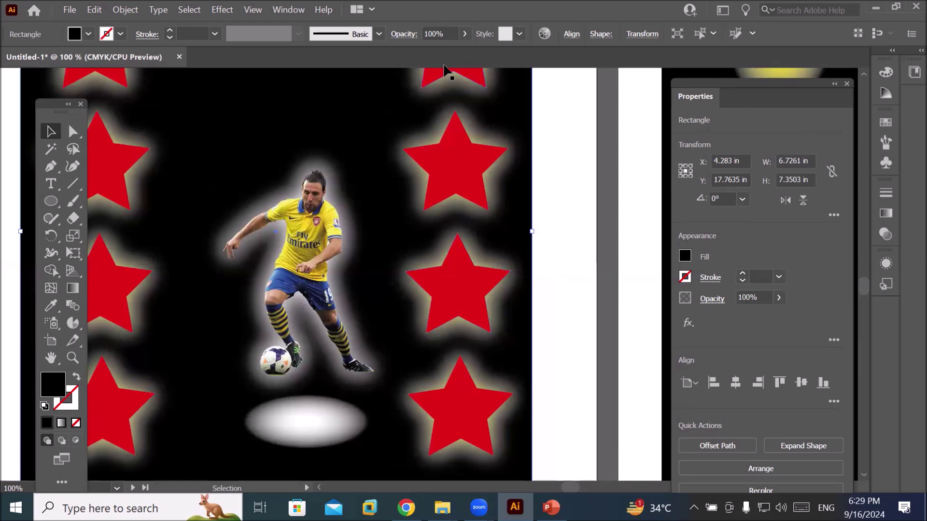
pyautogui.scroll(-1, 362, 246)
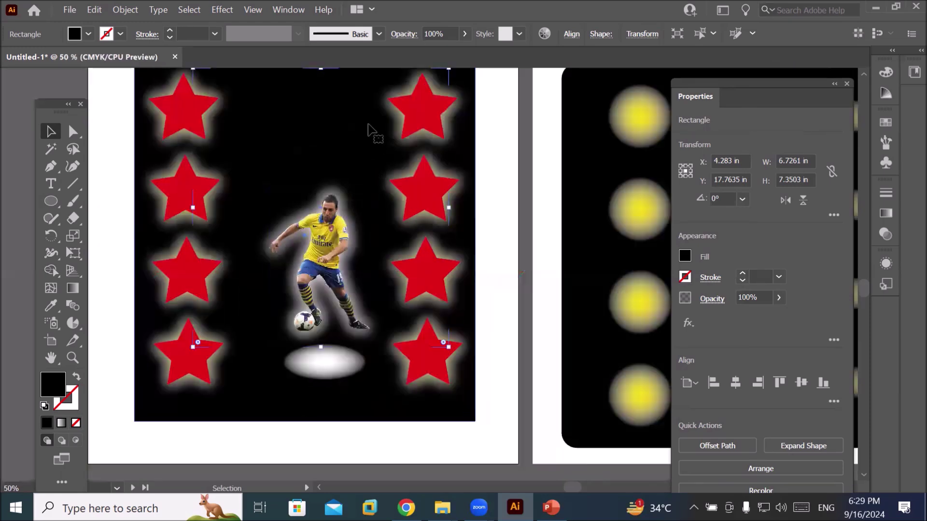
pyautogui.scroll(-1, 377, 127)
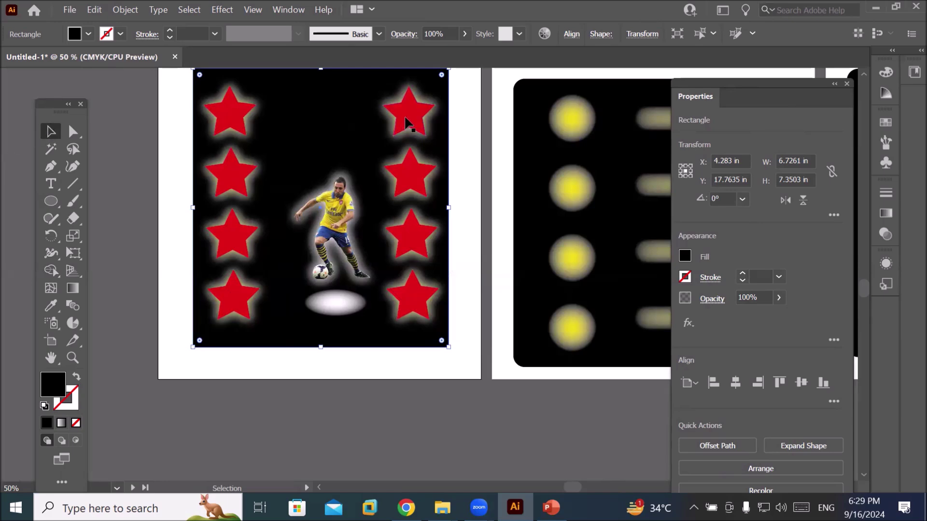
pyautogui.moveTo(331, 115); pyautogui.dragTo(322, 158)
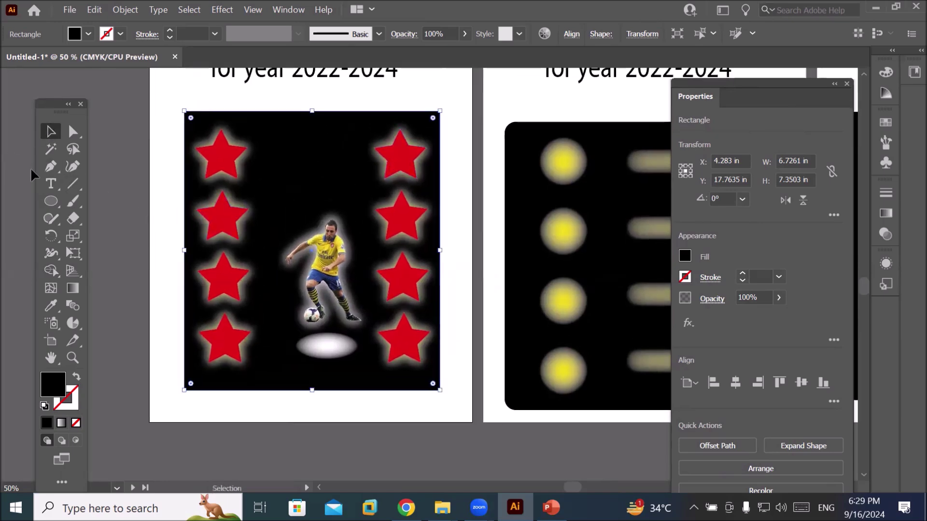
pyautogui.click(50, 183)
pyautogui.click(289, 153)
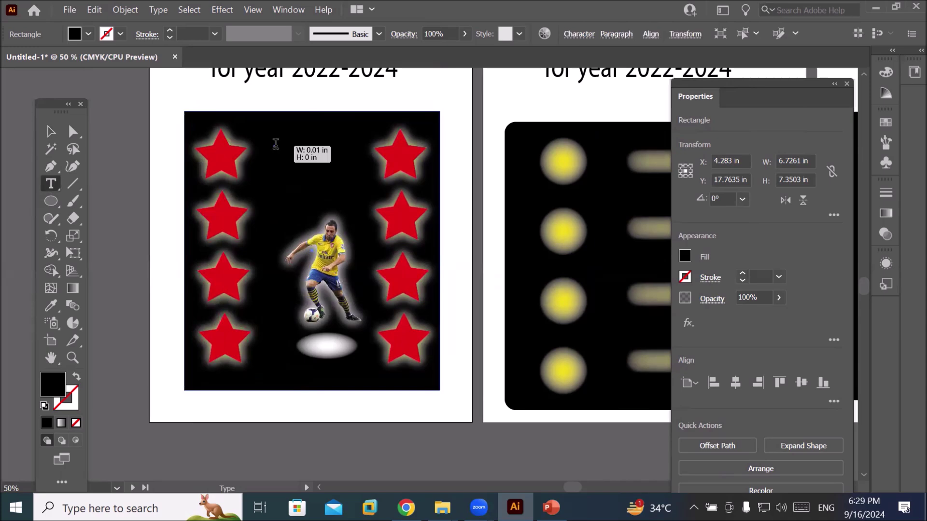
pyautogui.write('Footb')
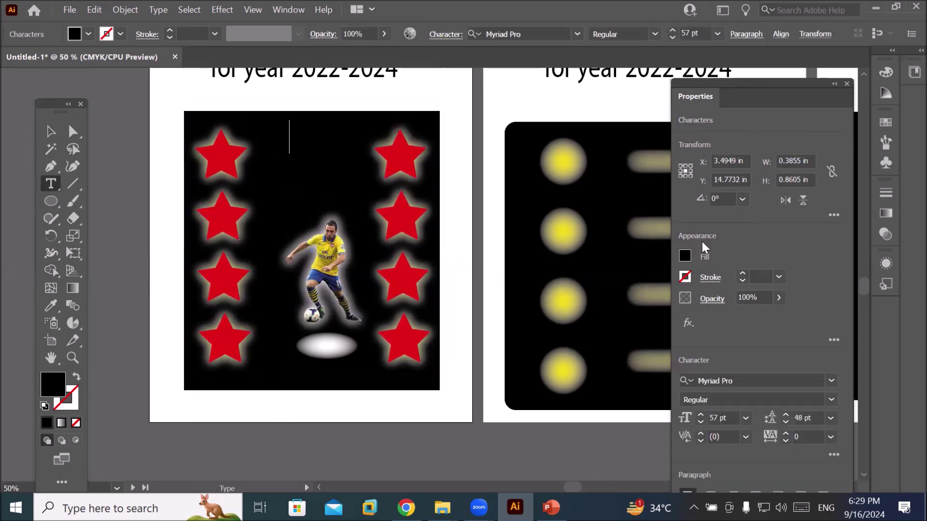
pyautogui.write('aller')
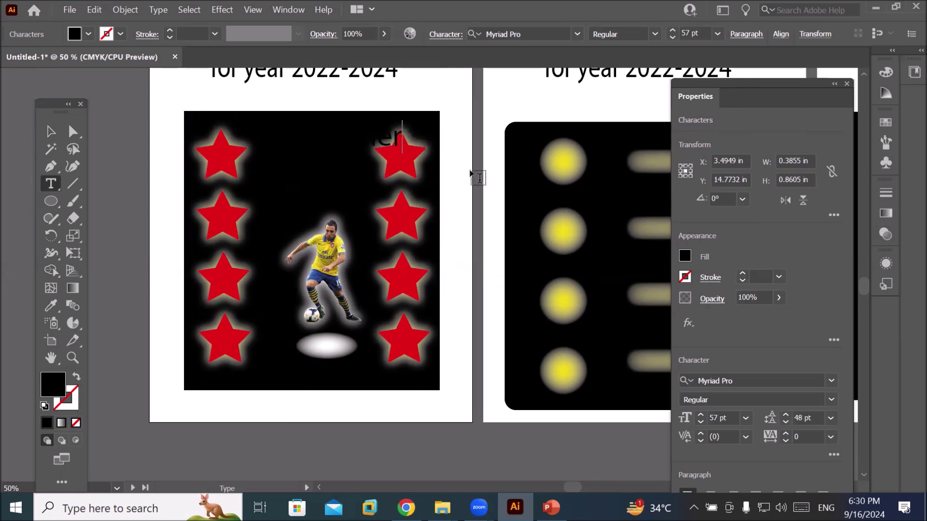
# - Fill the Footballer text with CMYK Yellow and move it down between the star columns, just above the player's head
pyautogui.doubleClick(361, 135)
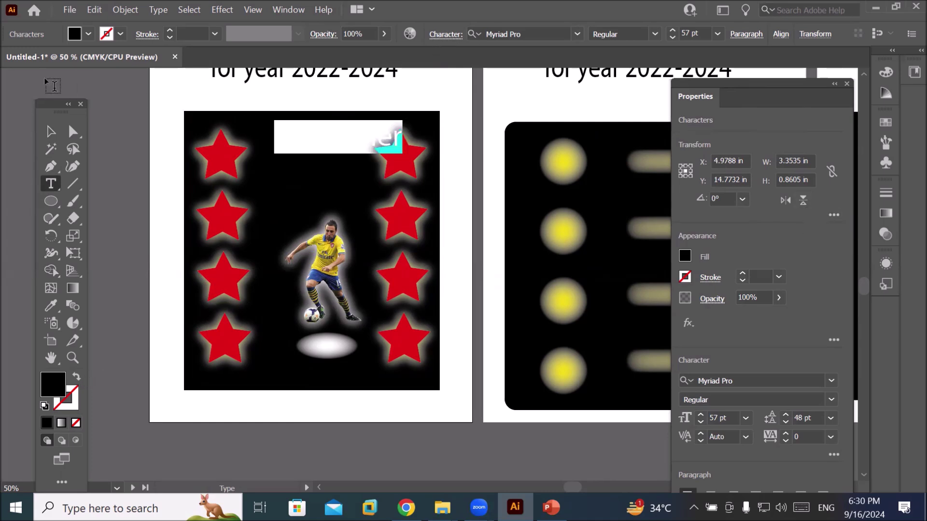
pyautogui.click(87, 33)
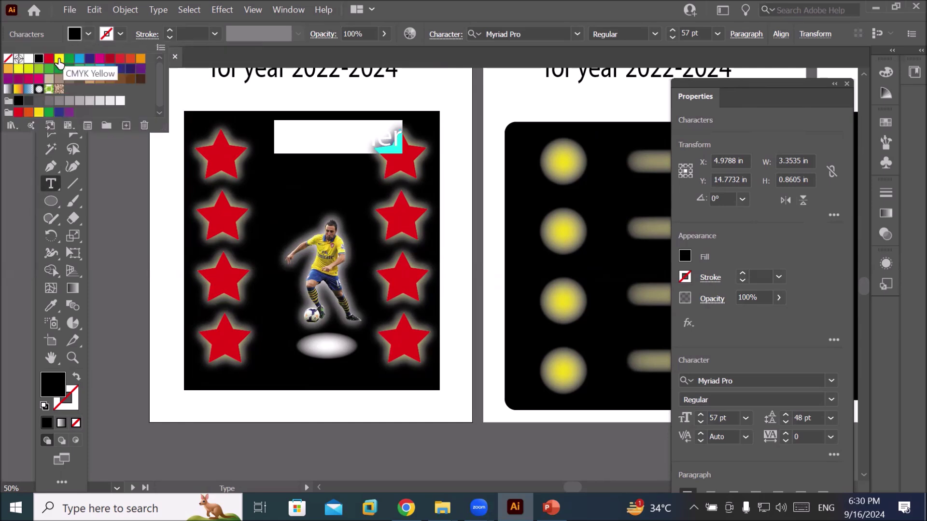
pyautogui.click(59, 59)
pyautogui.click(50, 386)
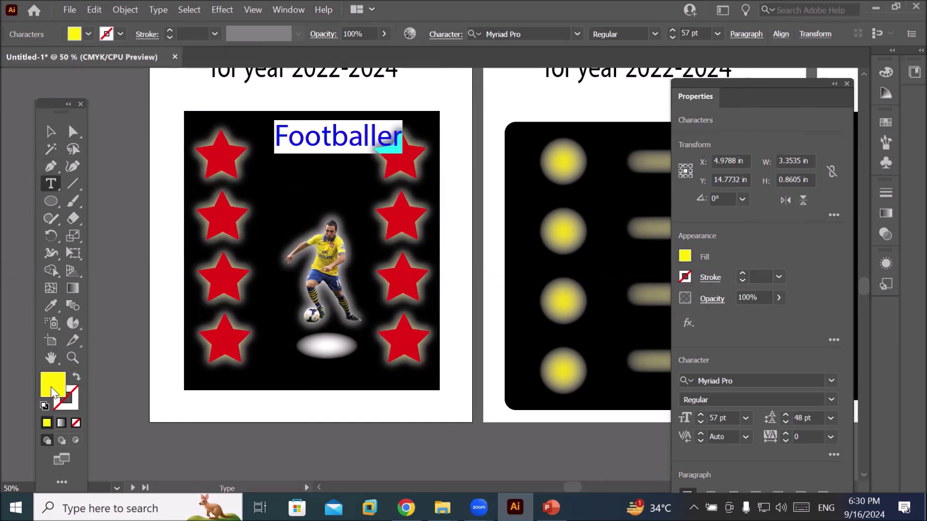
pyautogui.click(50, 131)
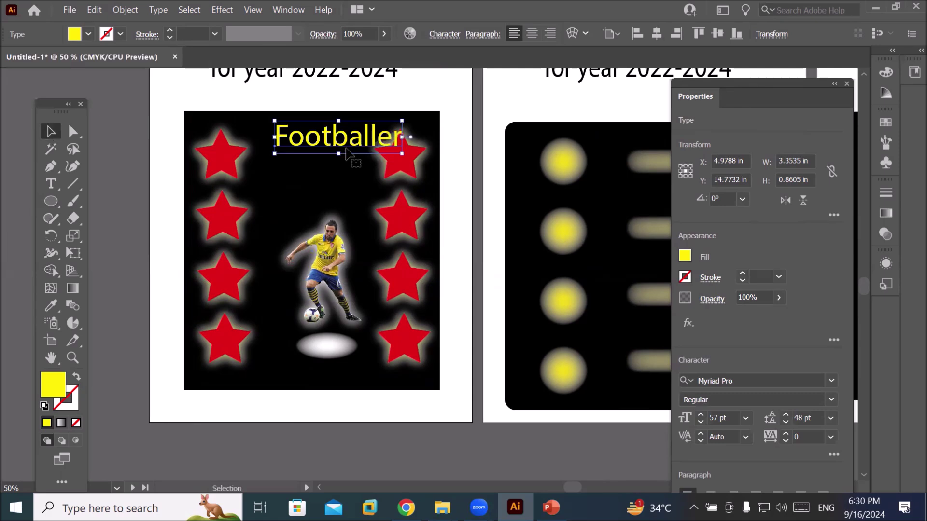
pyautogui.moveTo(346, 140); pyautogui.dragTo(350, 191)
# - Apply an Outer Glow to the yellow Footballer text in Normal mode with 100% opacity and 0.125 in blur
pyautogui.hotkey('ctrl', '+')
pyautogui.hotkey('ctrl', '+')
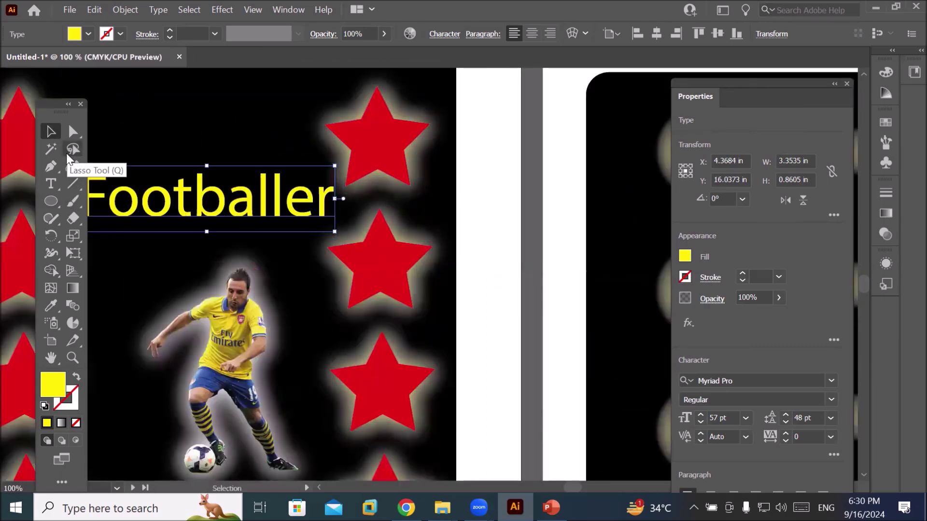
pyautogui.scroll(-1, 153, 202)
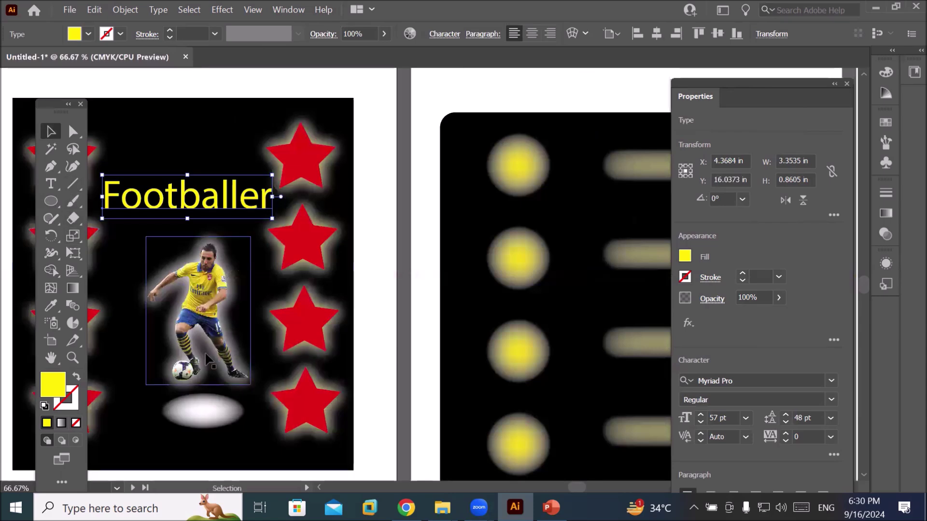
pyautogui.click(686, 323)
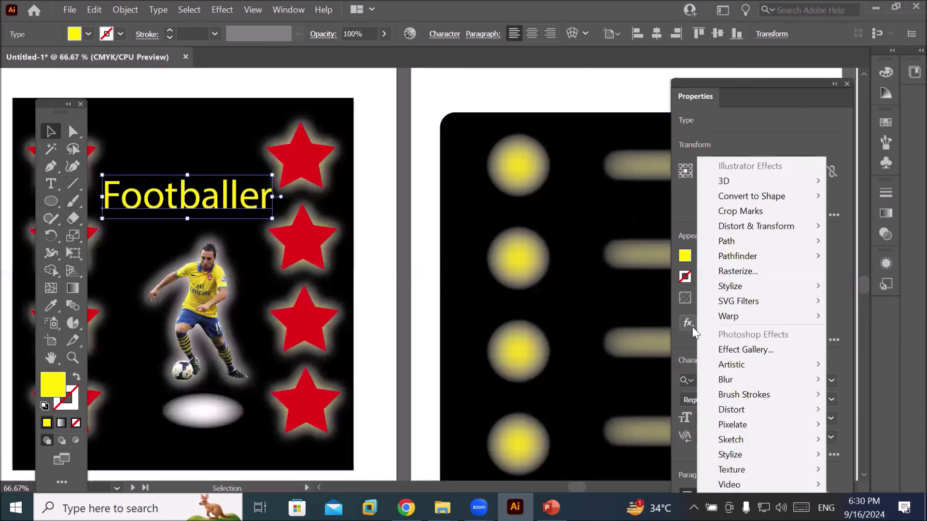
pyautogui.moveTo(800, 284)
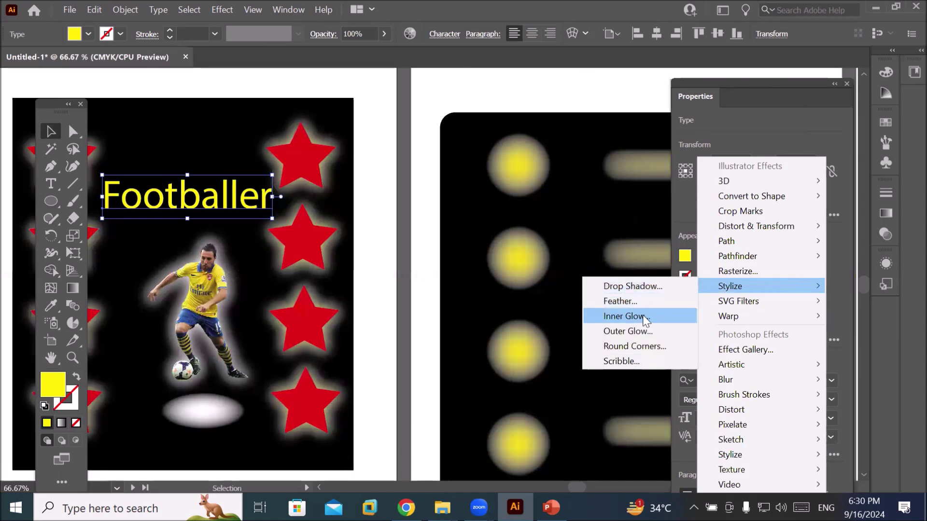
pyautogui.click(642, 330)
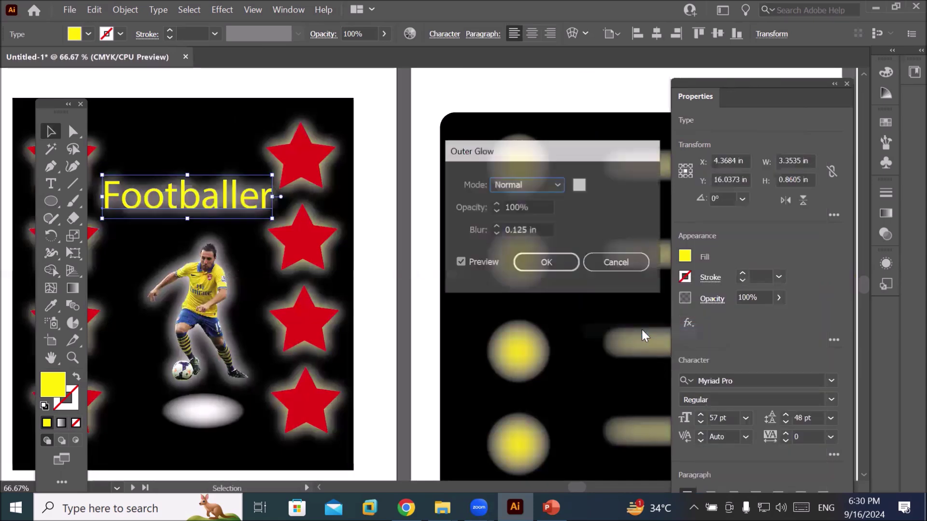
pyautogui.click(544, 263)
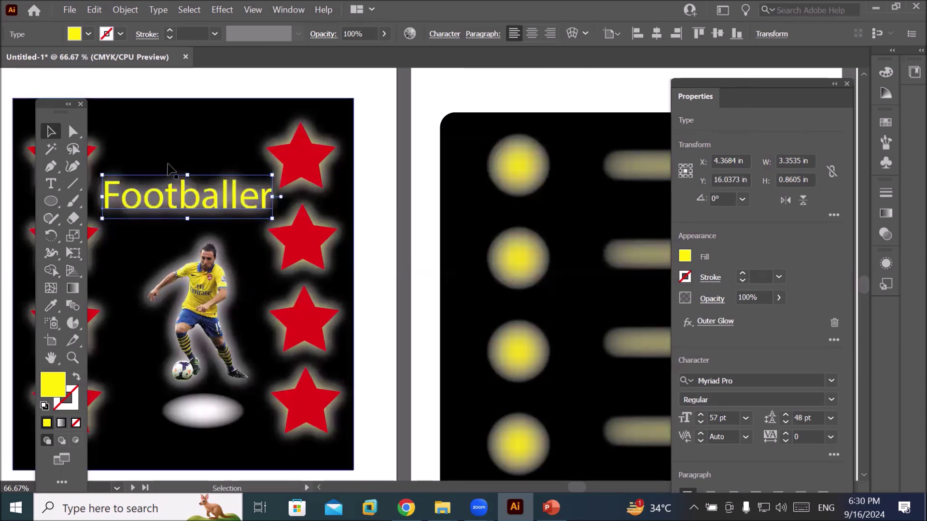
pyautogui.click(181, 154)
pyautogui.scroll(3, 209, 179)
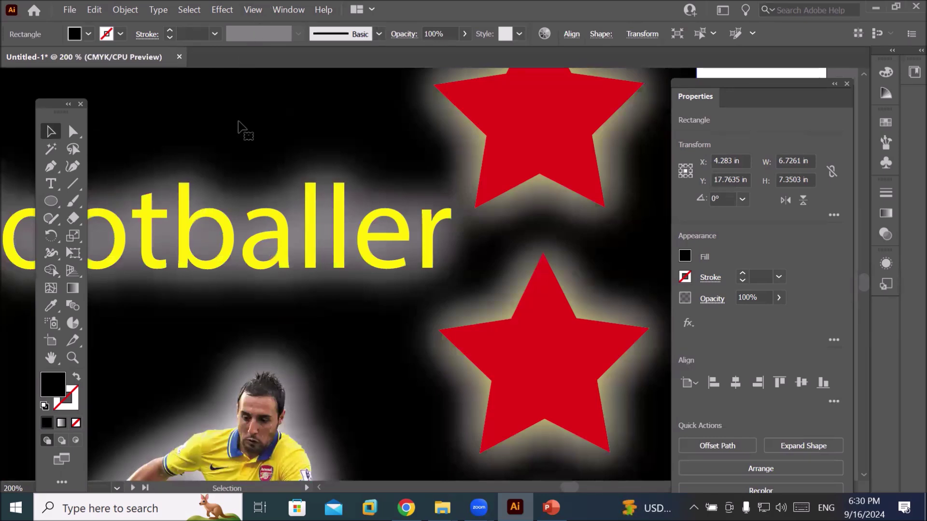
pyautogui.scroll(-3, 242, 130)
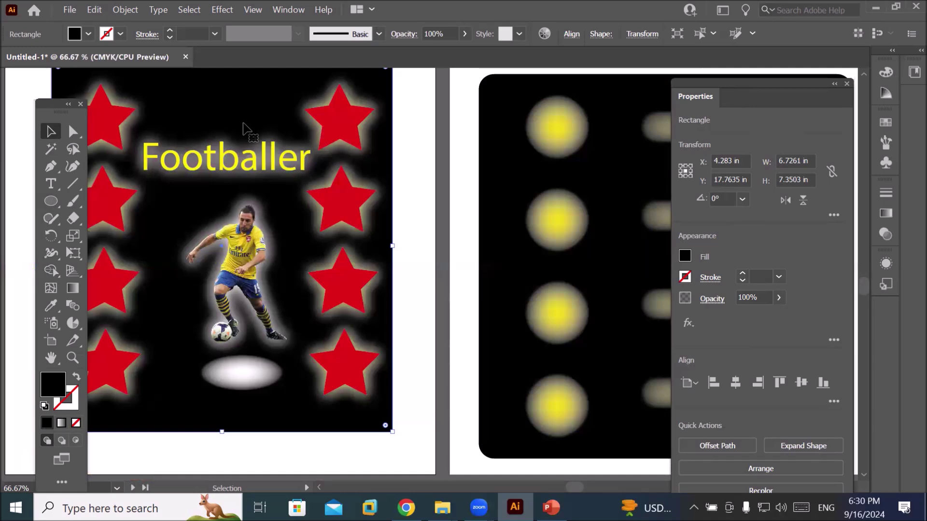
pyautogui.scroll(-1, 234, 130)
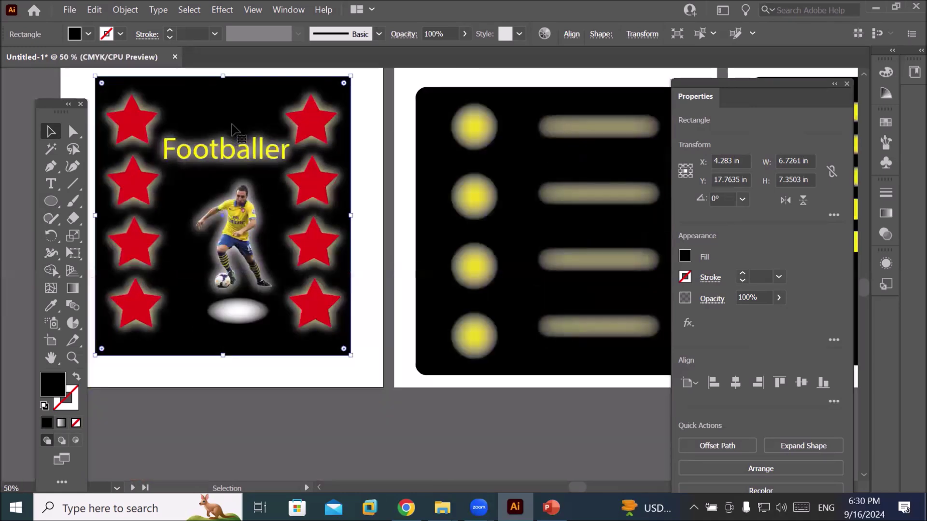
pyautogui.scroll(-1, 231, 135)
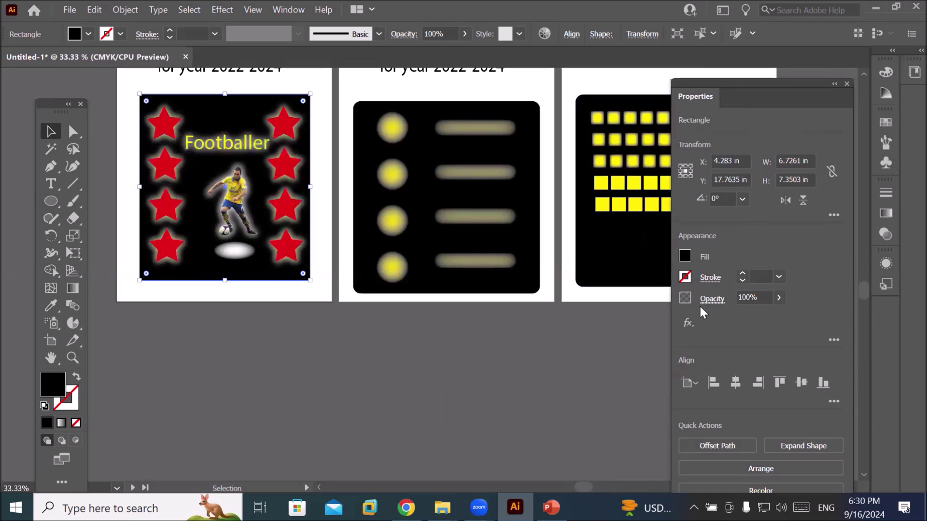
pyautogui.click(688, 323)
pyautogui.moveTo(765, 286)
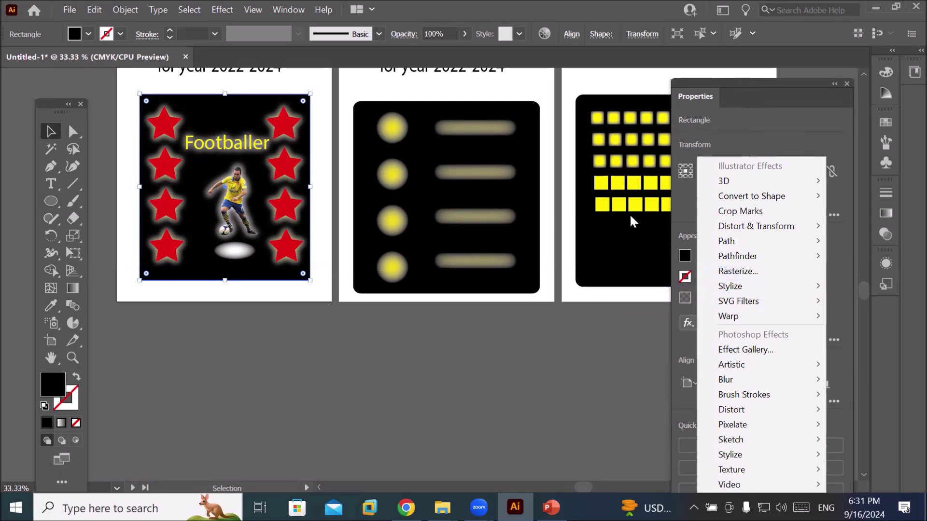
# - Lasso the two lower rows of plain yellow squares in the third artboard and start an Inner Glow effect on them with preview on
pyautogui.moveTo(640, 252); pyautogui.dragTo(436, 260)
pyautogui.scroll(2, 500, 194)
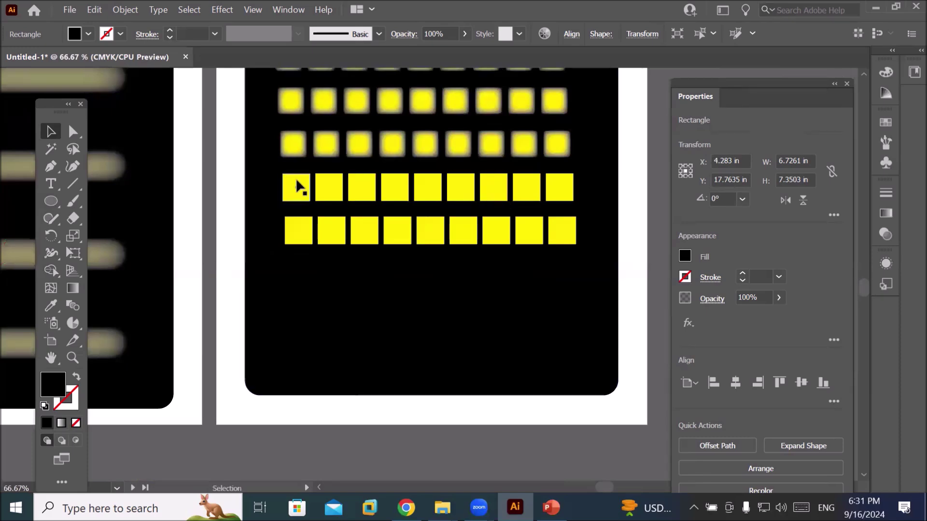
pyautogui.click(73, 150)
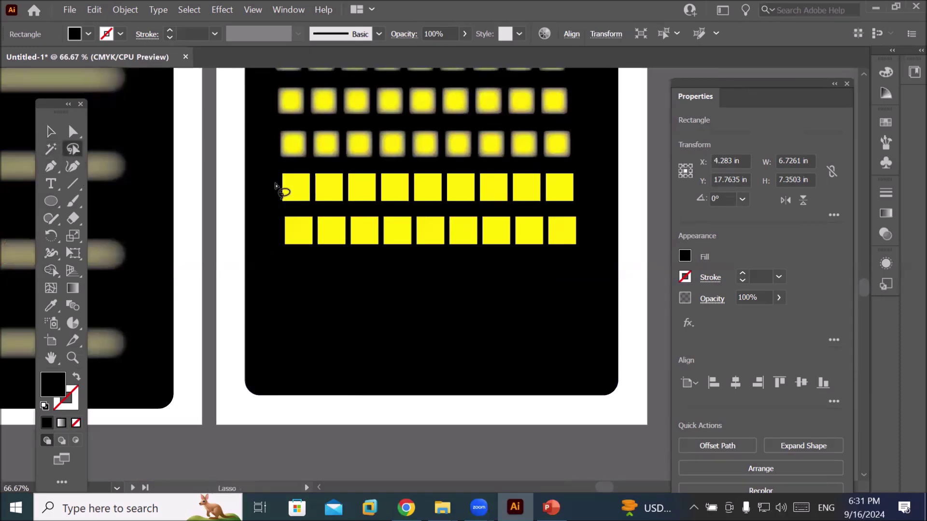
pyautogui.moveTo(269, 186)
pyautogui.mouseDown()
pyautogui.moveTo(562, 191)
pyautogui.moveTo(579, 201)
pyautogui.moveTo(583, 266)
pyautogui.moveTo(491, 279)
pyautogui.moveTo(363, 279)
pyautogui.moveTo(282, 262)
pyautogui.moveTo(266, 230)
pyautogui.moveTo(273, 196)
pyautogui.moveTo(300, 185)
pyautogui.mouseUp()
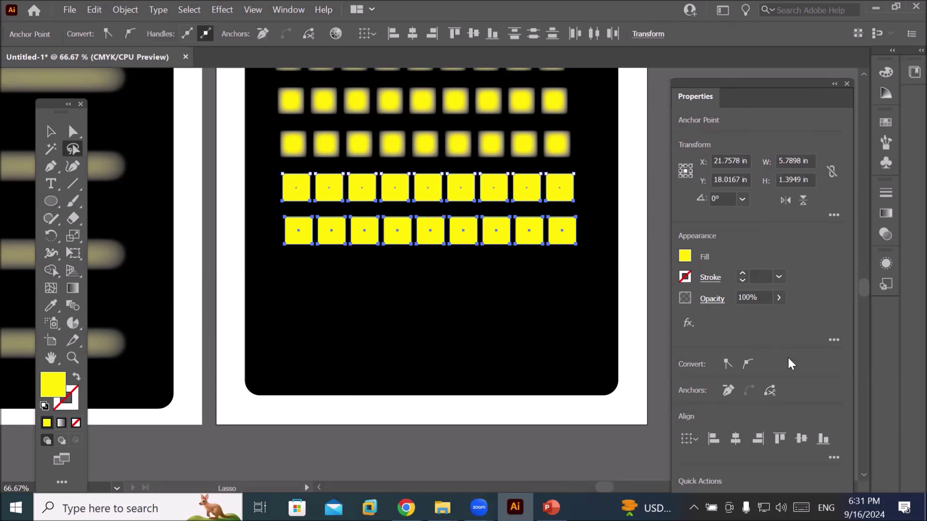
pyautogui.click(689, 322)
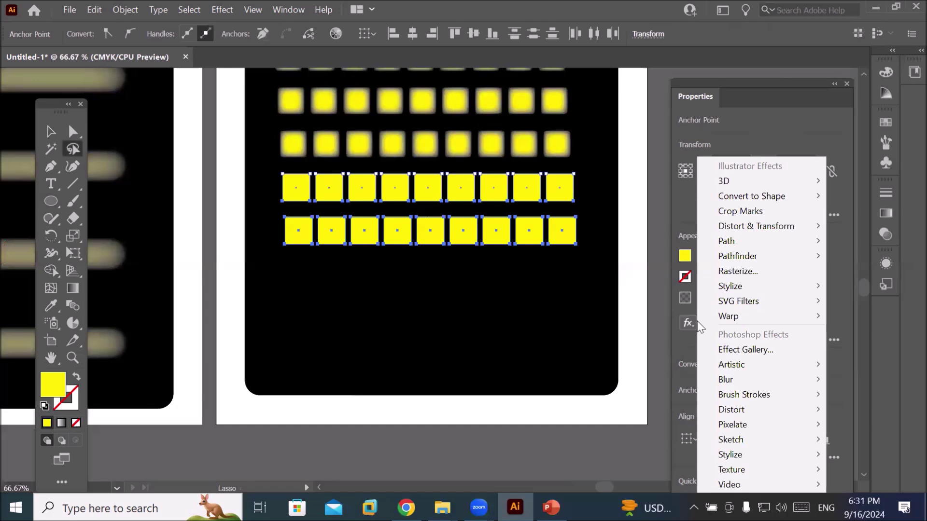
pyautogui.moveTo(817, 307)
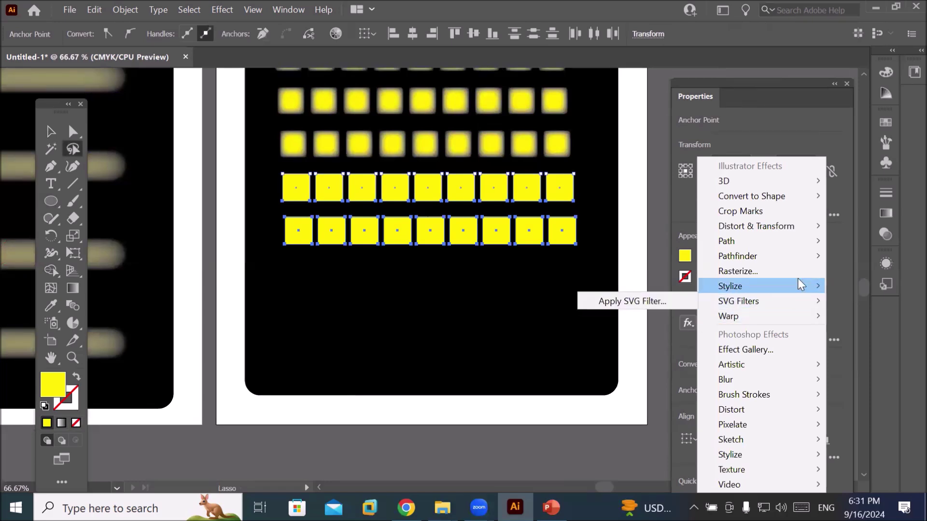
pyautogui.moveTo(797, 278)
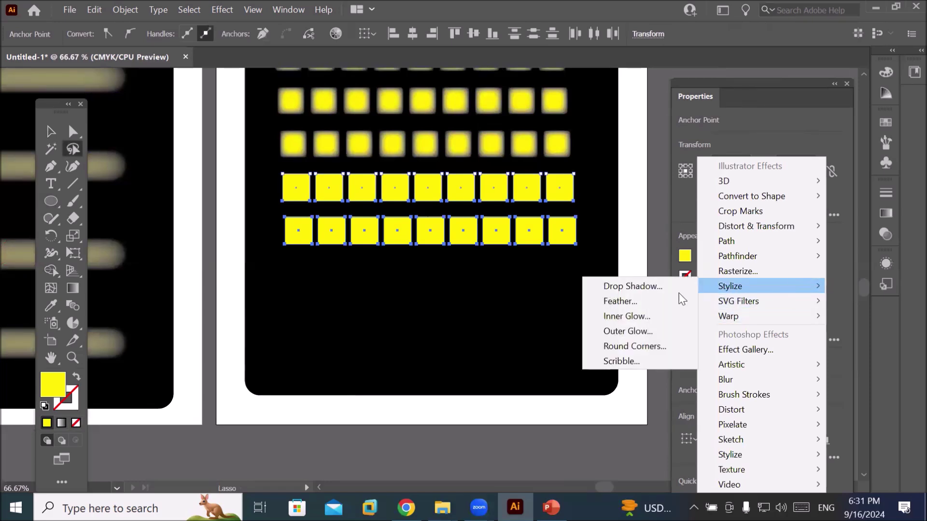
pyautogui.click(637, 314)
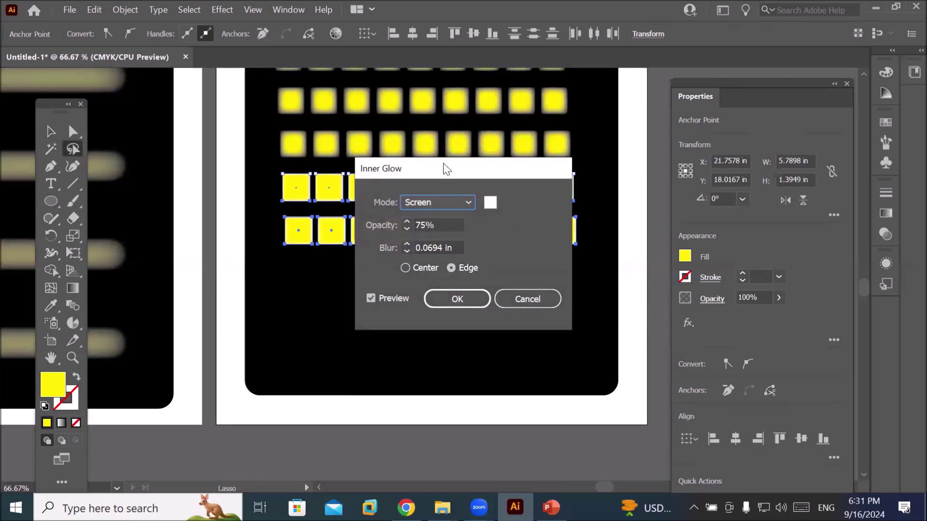
pyautogui.moveTo(448, 169); pyautogui.dragTo(653, 140)
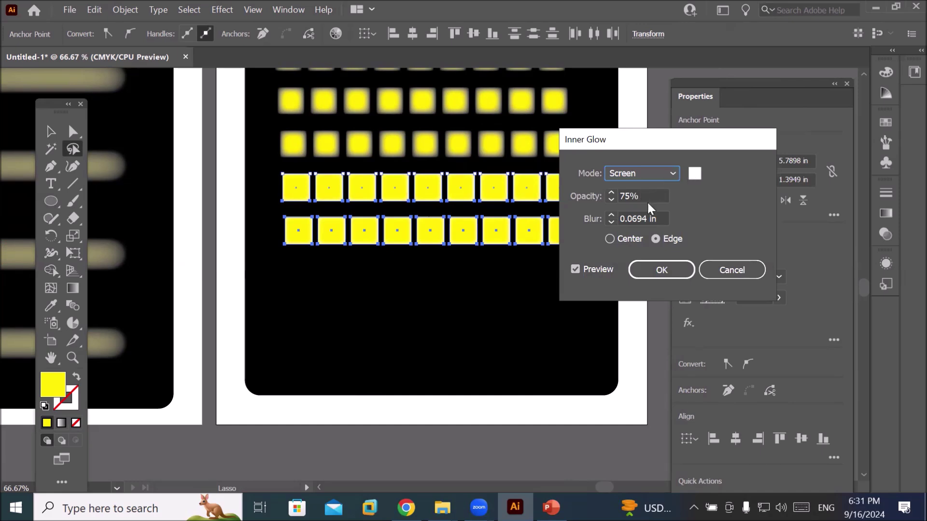
# - Set the squares' inner glow blur to 0.125 in and its colour to near-black 0C0C0B, and accept the effect
pyautogui.click(657, 219)
pyautogui.scroll(5, 657, 219)
pyautogui.scroll(-5, 657, 219)
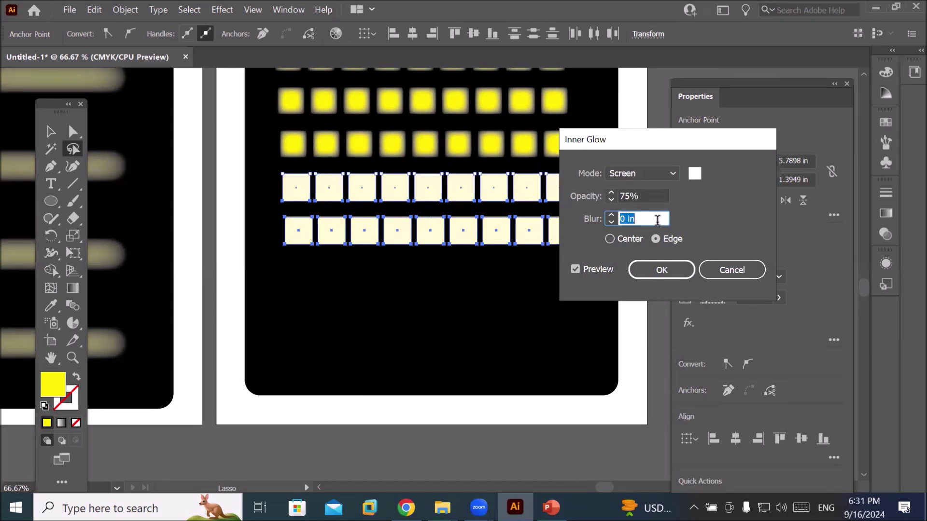
pyautogui.scroll(1, 657, 220)
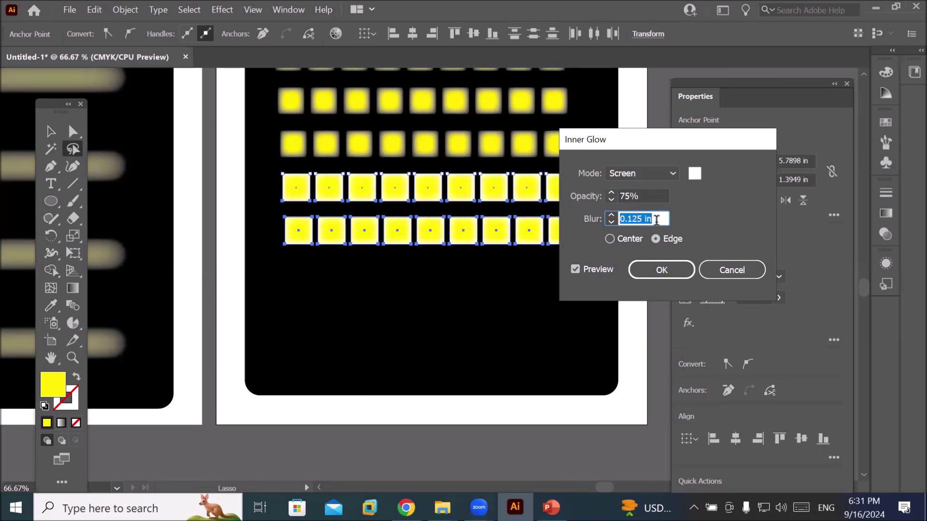
pyautogui.click(695, 177)
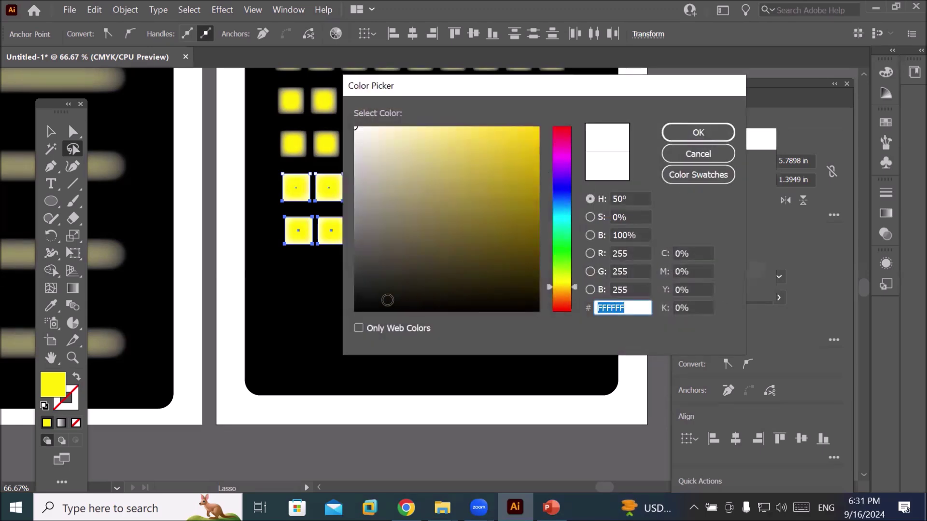
pyautogui.click(371, 303)
pyautogui.click(698, 133)
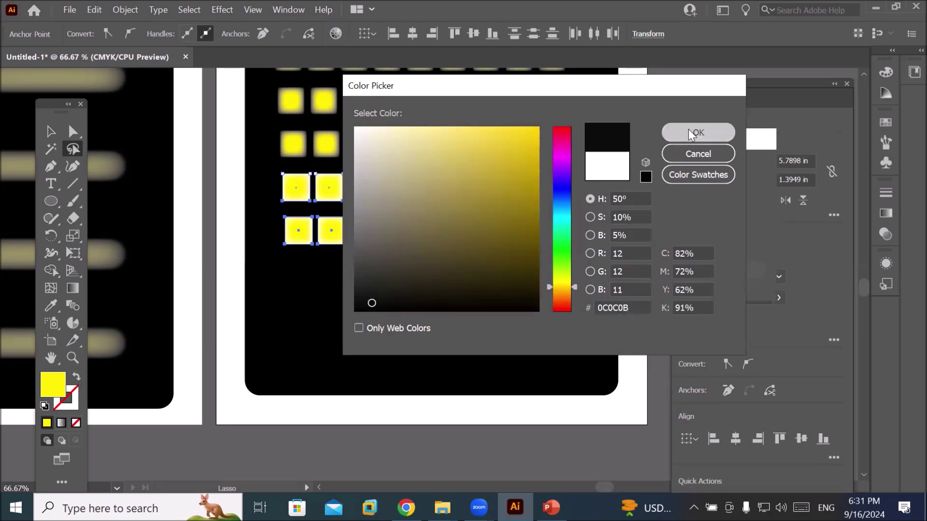
pyautogui.click(655, 269)
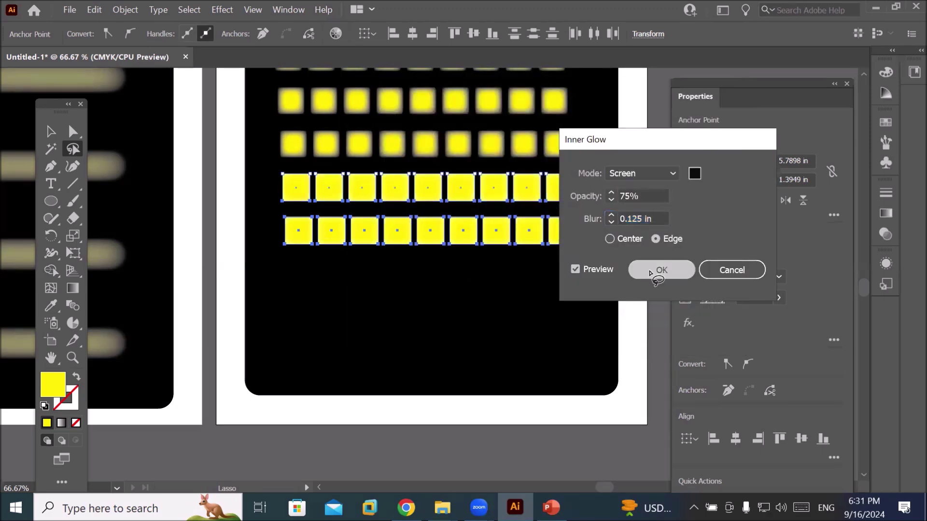
# - Edit the squares' Inner Glow to Normal mode and compare the Edge and Center options, ending on Center
pyautogui.scroll(3, 513, 228)
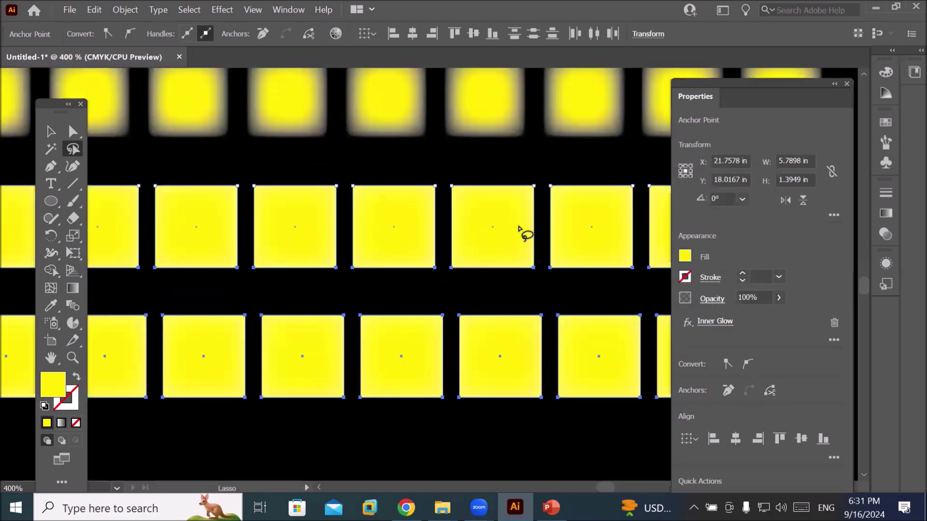
pyautogui.scroll(3, 522, 231)
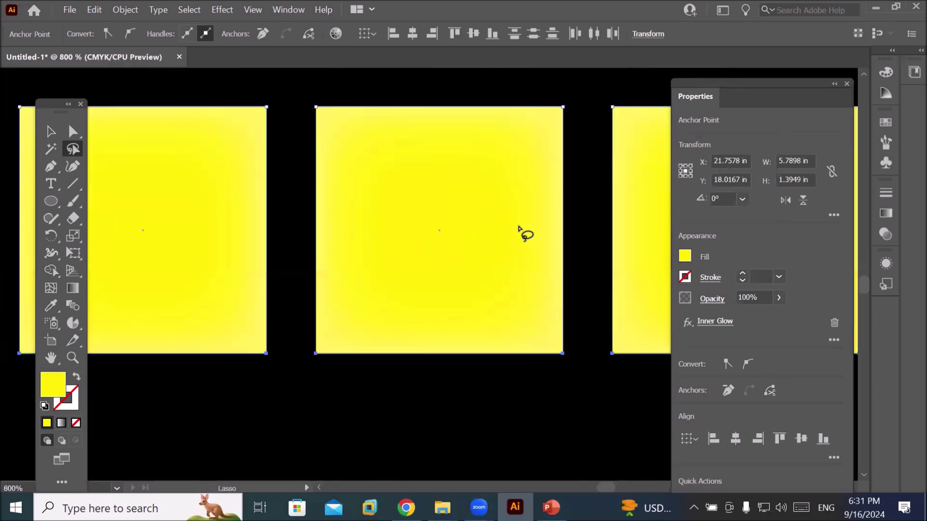
pyautogui.click(710, 322)
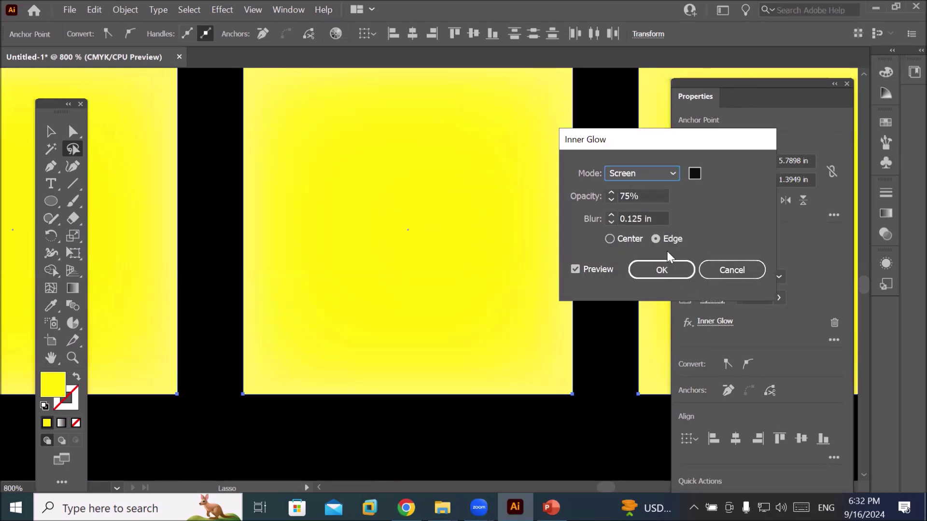
pyautogui.click(666, 240)
pyautogui.click(609, 241)
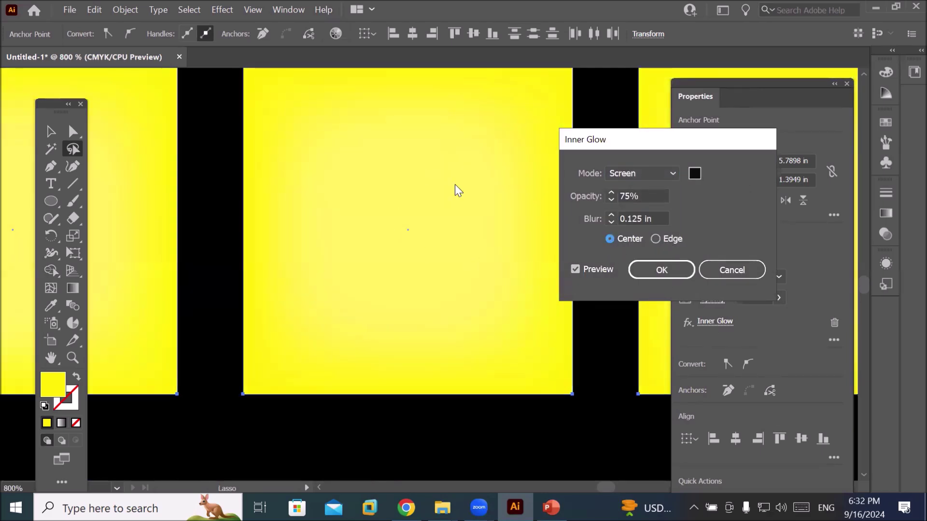
pyautogui.click(659, 173)
pyautogui.click(649, 190)
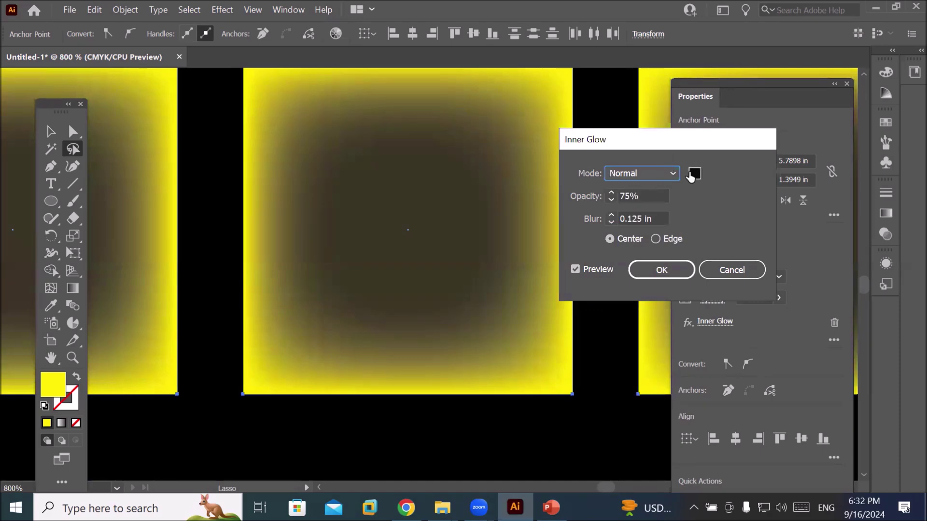
pyautogui.click(654, 239)
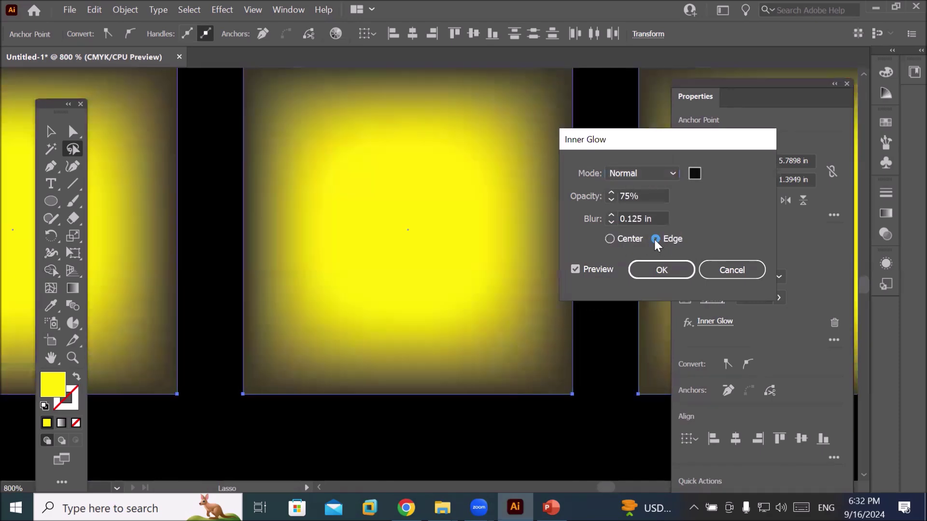
pyautogui.click(628, 238)
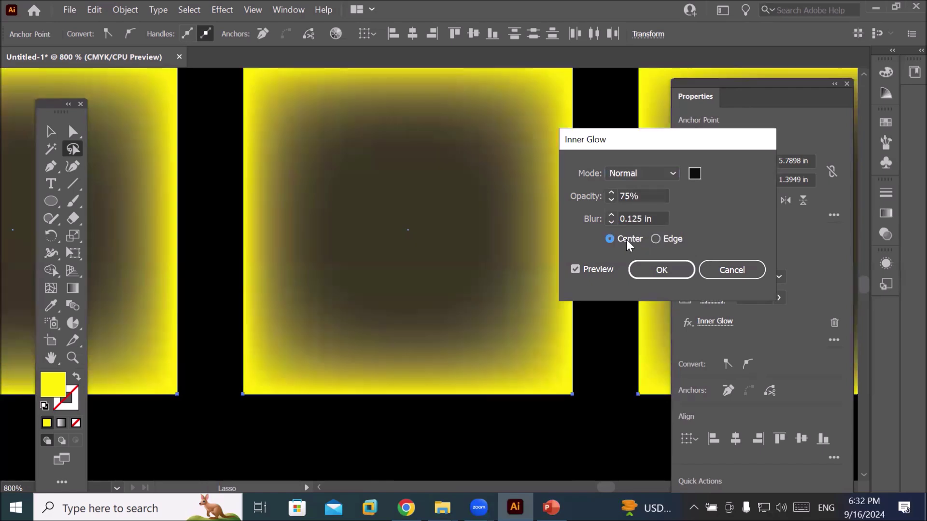
# - Change the squares' inner glow colour to red F90831 and switch the glow to Edge
pyautogui.click(695, 174)
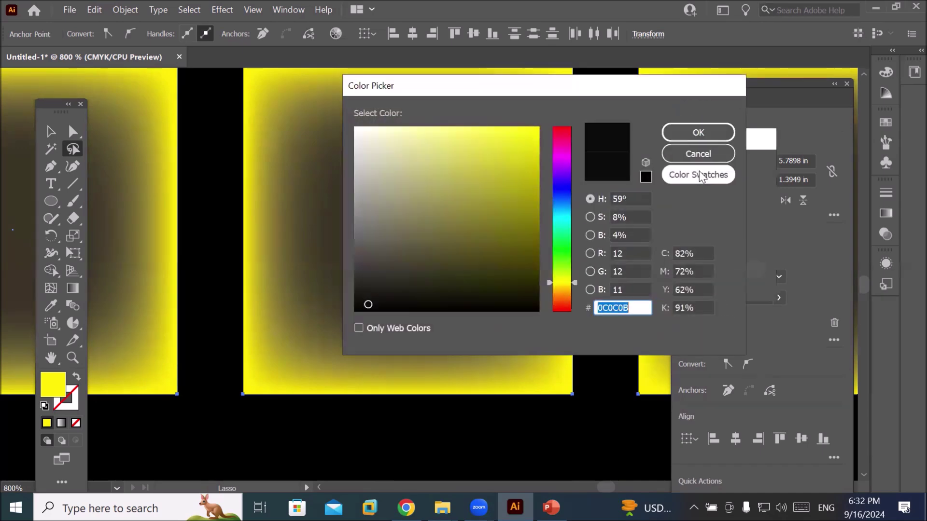
pyautogui.click(555, 132)
pyautogui.click(533, 129)
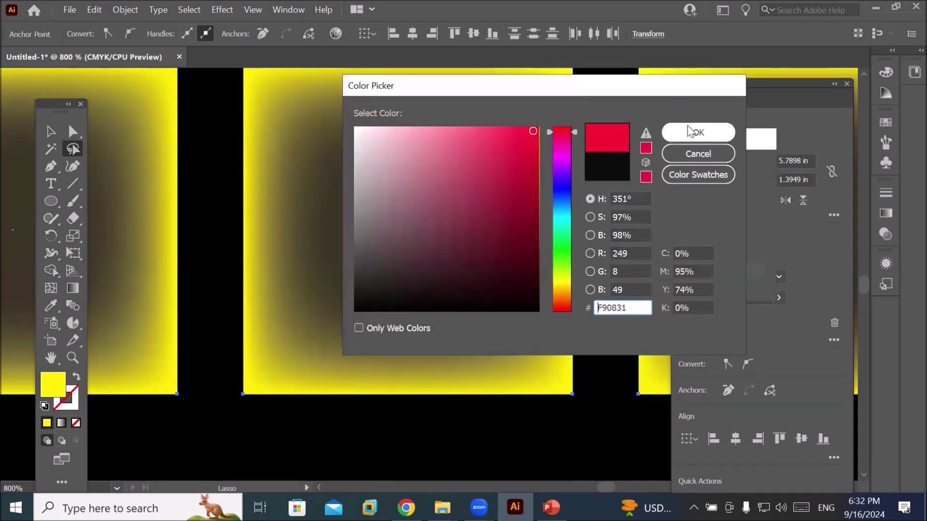
pyautogui.click(698, 132)
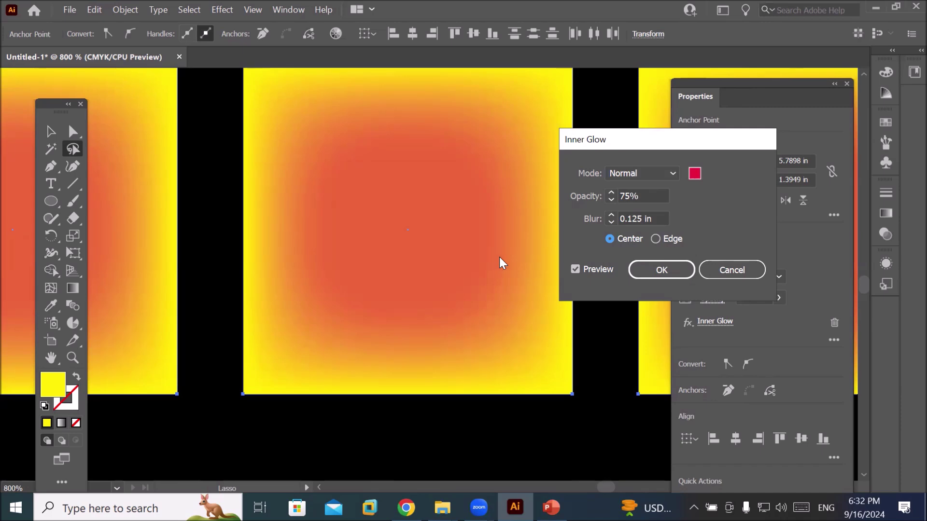
pyautogui.click(655, 238)
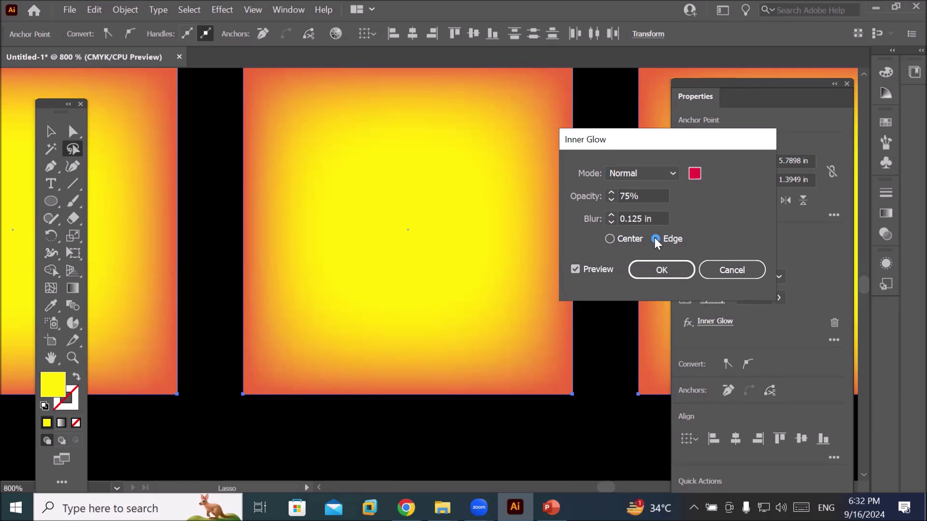
# - Raise the squares' inner glow opacity to 100% and accept the effect
pyautogui.click(650, 197)
pyautogui.scroll(15, 648, 196)
pyautogui.scroll(10, 647, 196)
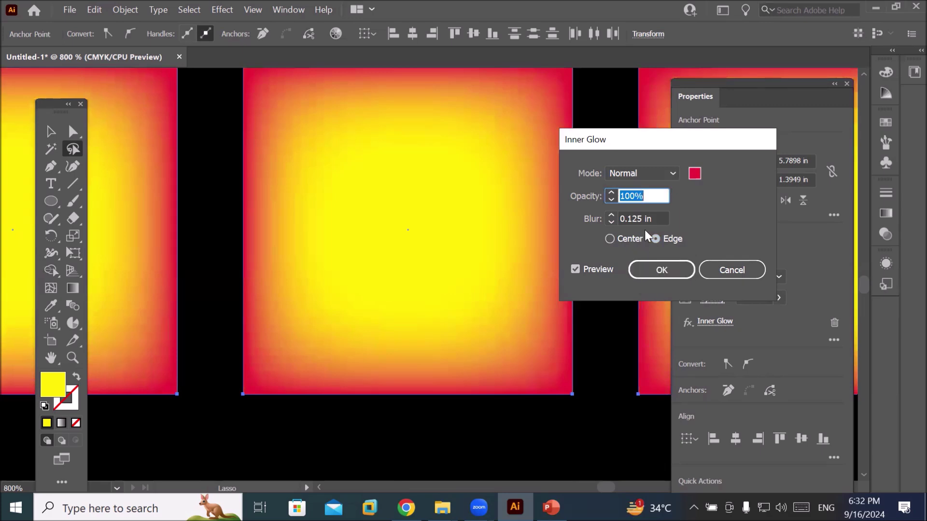
pyautogui.click(651, 194)
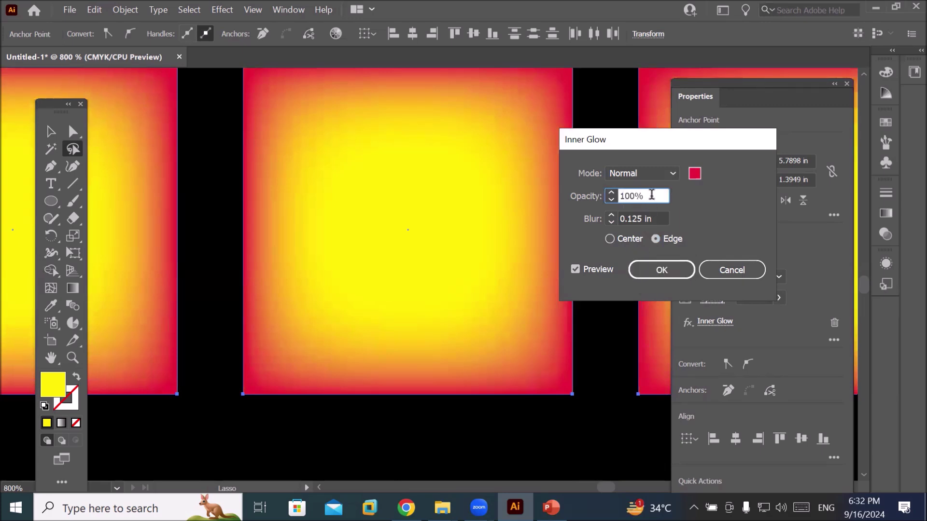
pyautogui.click(657, 271)
# - Delete all the artwork from every artboard in the document
pyautogui.scroll(-3, 495, 283)
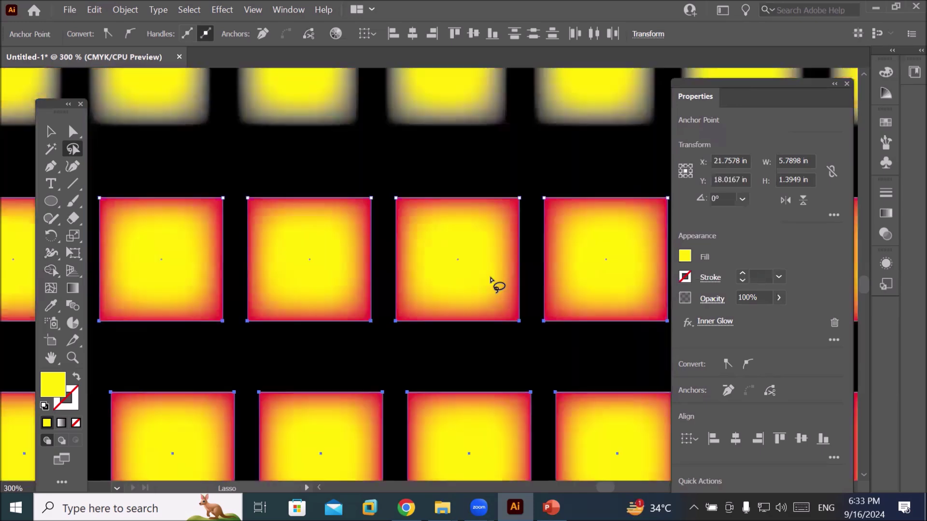
pyautogui.scroll(-3, 491, 280)
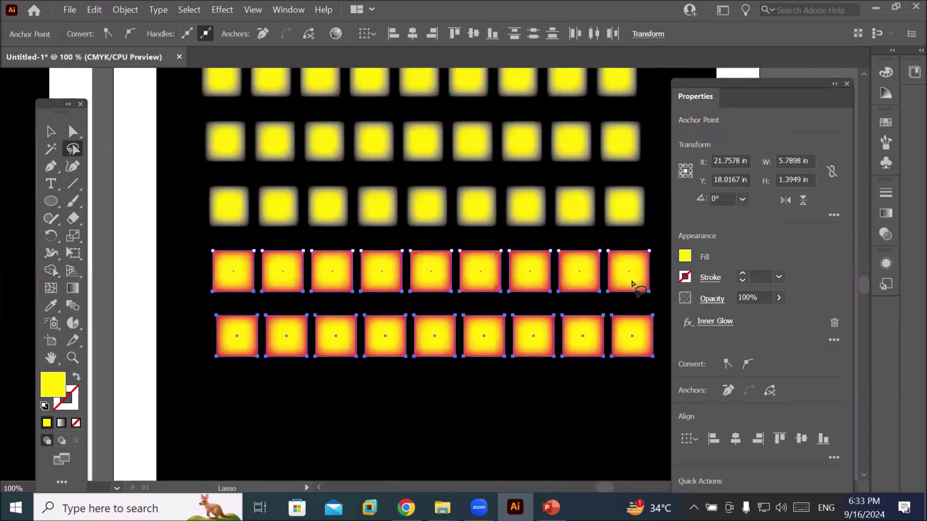
pyautogui.scroll(1, 632, 300)
pyautogui.scroll(1, 633, 310)
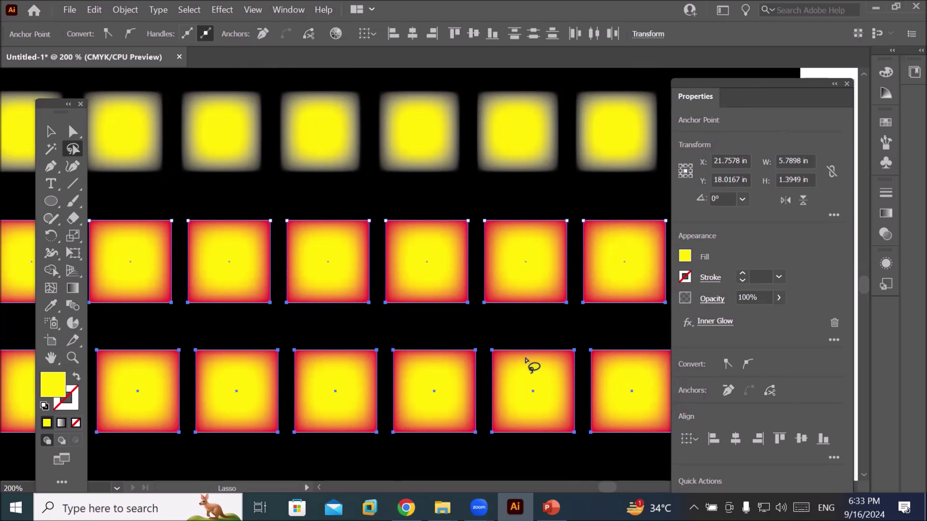
pyautogui.scroll(-2, 516, 356)
pyautogui.scroll(-3, 516, 356)
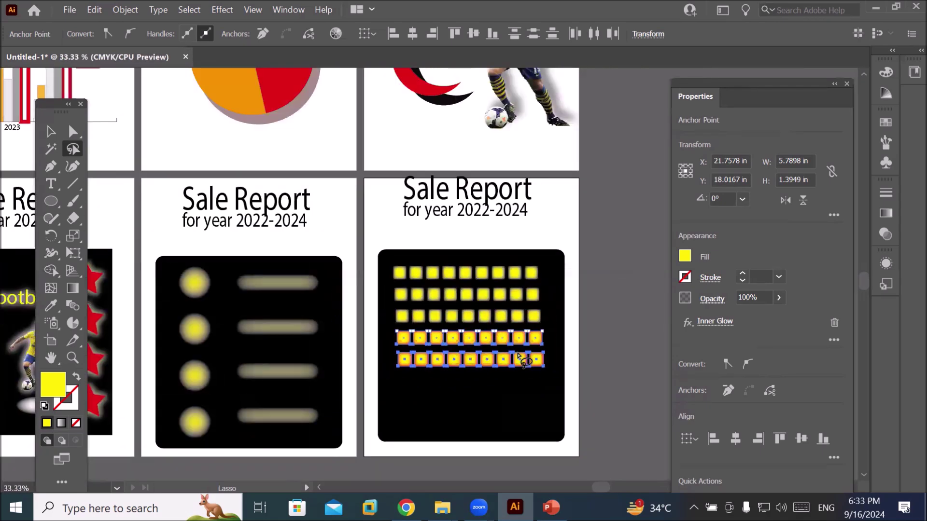
pyautogui.scroll(-1, 515, 419)
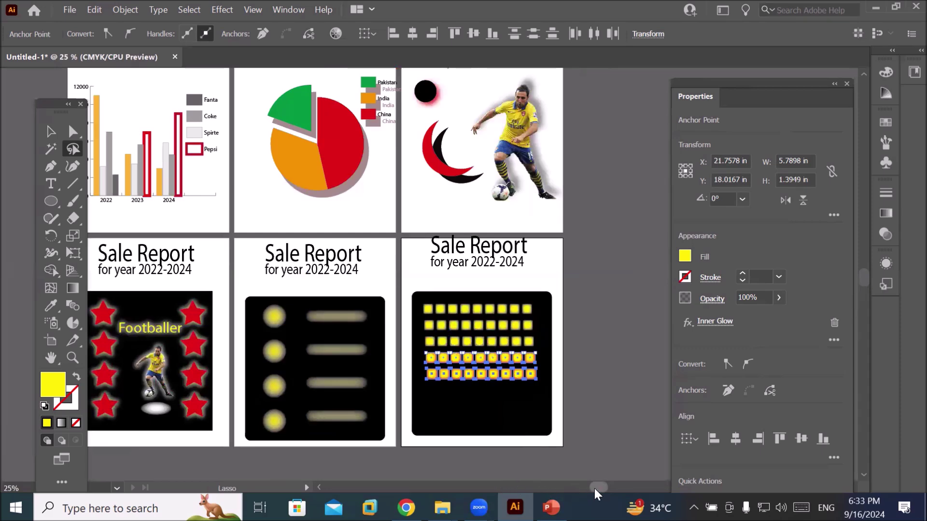
pyautogui.moveTo(595, 489); pyautogui.dragTo(586, 489)
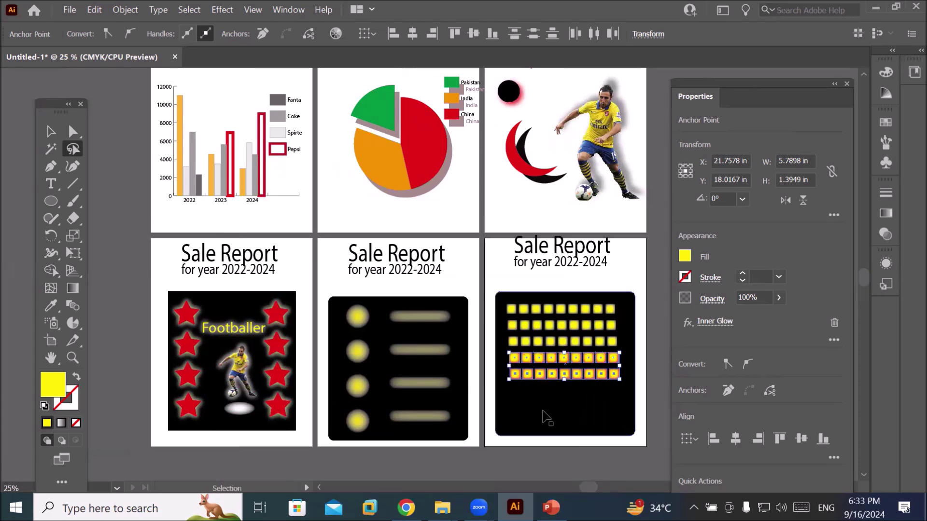
pyautogui.hotkey('ctrl', 'a')
pyautogui.press('Delete')
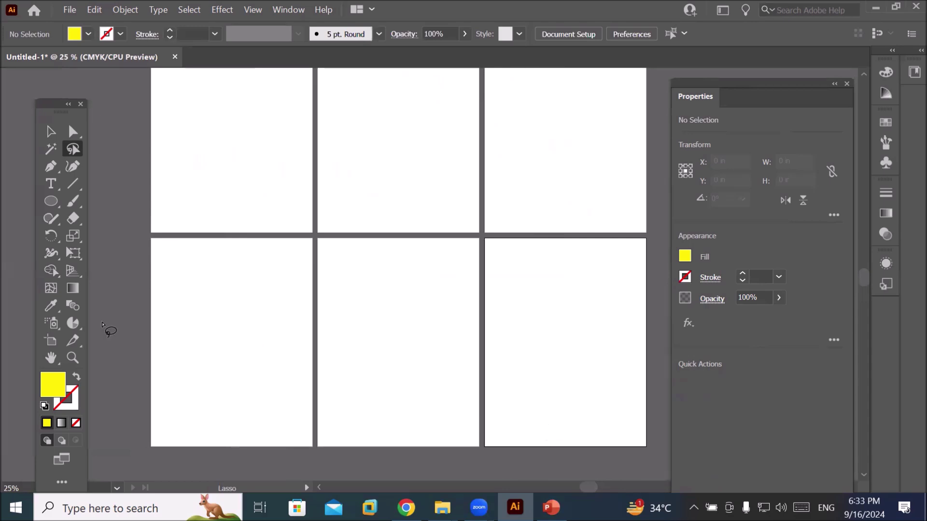
# - Draw a rectangle about 4.05 by 2.09 in on the first artboard and give it the default white fill and black stroke
pyautogui.click(48, 201)
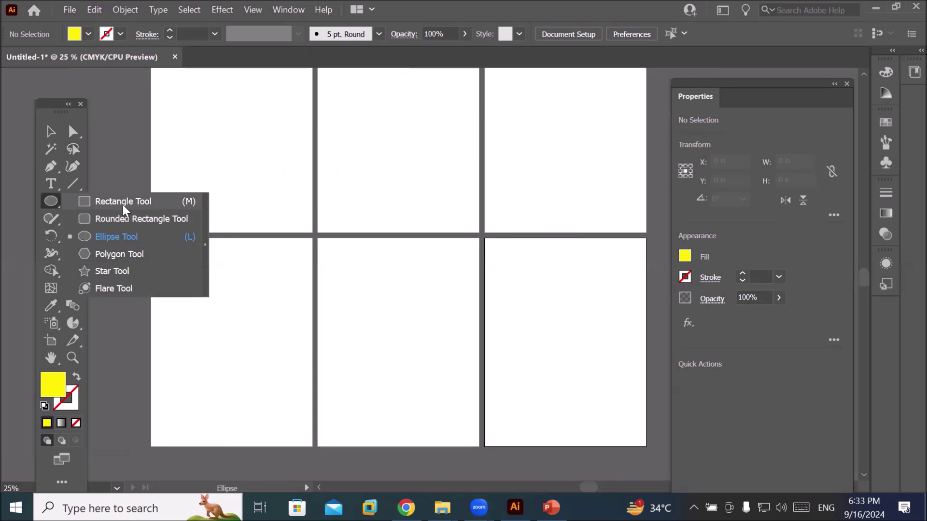
pyautogui.click(122, 203)
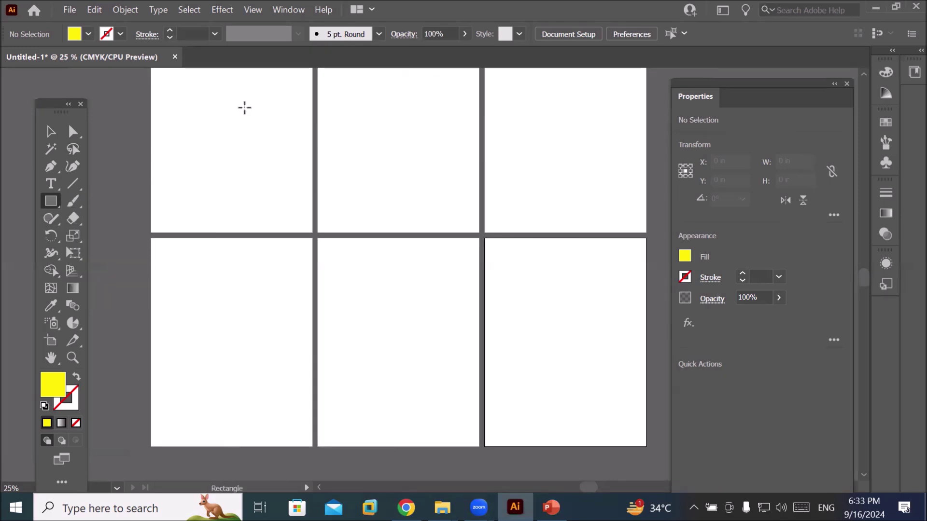
pyautogui.moveTo(195, 95); pyautogui.dragTo(272, 136)
pyautogui.scroll(2, 248, 83)
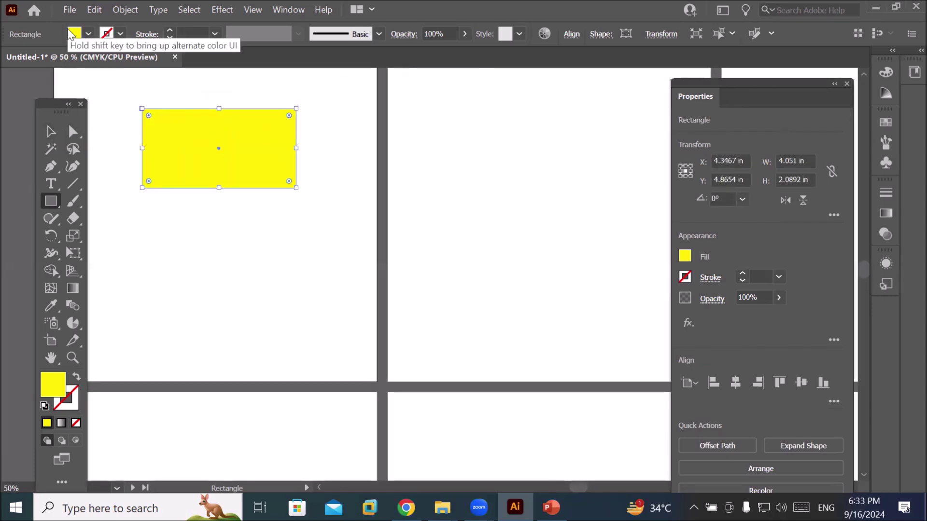
pyautogui.click(44, 406)
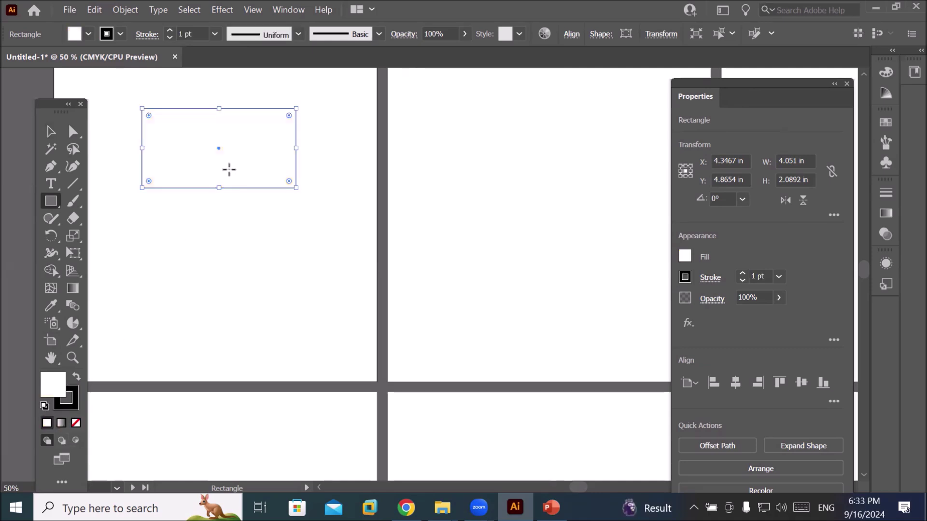
# - Copy the rectangle straight down and repeat the copy to make a column of three
pyautogui.click(51, 132)
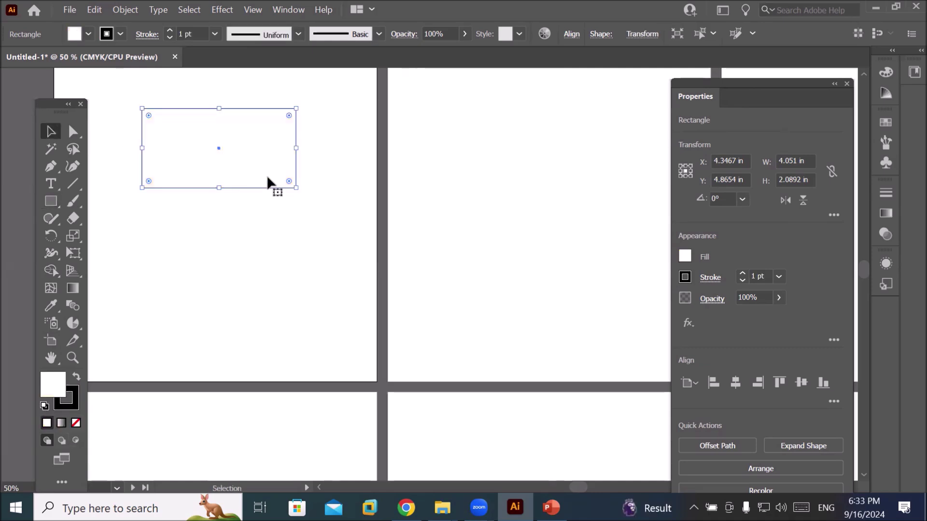
pyautogui.moveTo(267, 181); pyautogui.dragTo(268, 265)
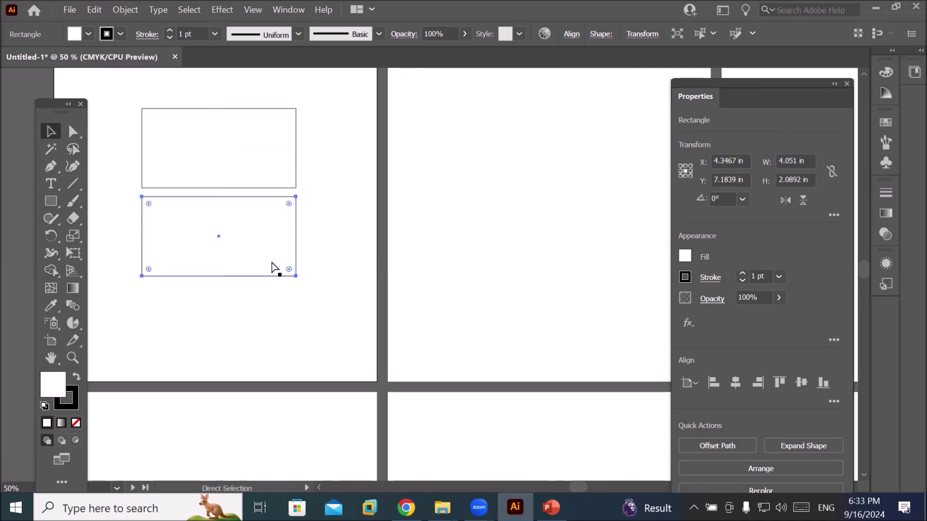
pyautogui.hotkey('ctrl', 'd')
# - Select the three rectangles and start a Round Corners effect on them with a 0.25 in radius
pyautogui.moveTo(136, 91); pyautogui.dragTo(347, 386)
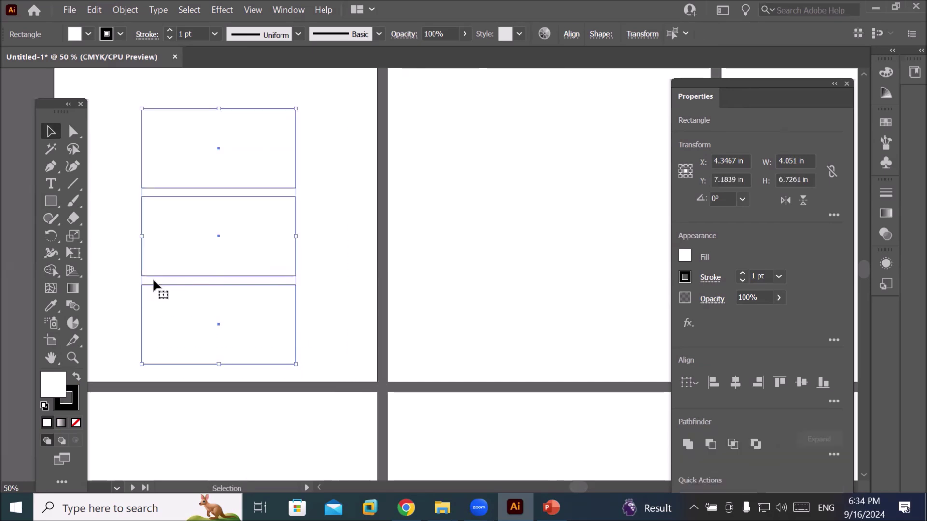
pyautogui.scroll(2, 299, 97)
pyautogui.scroll(-2, 296, 100)
pyautogui.click(689, 323)
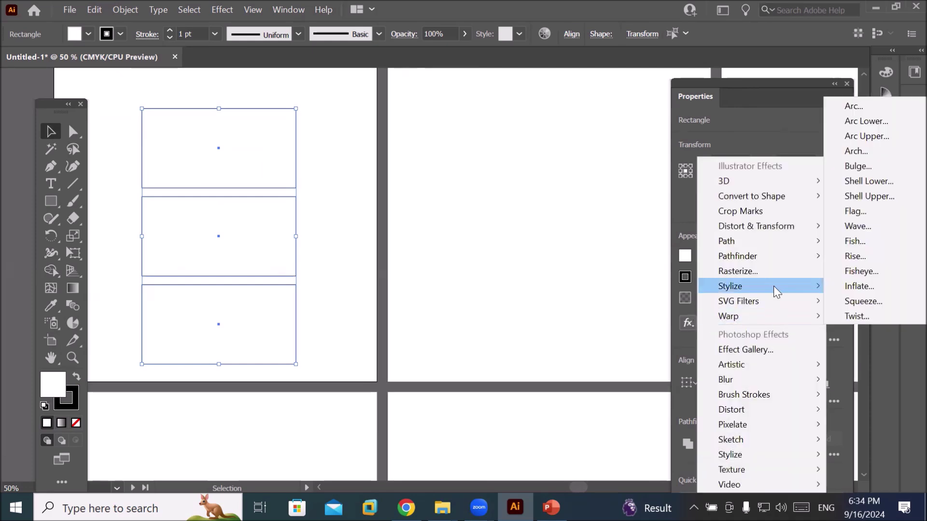
pyautogui.moveTo(769, 286)
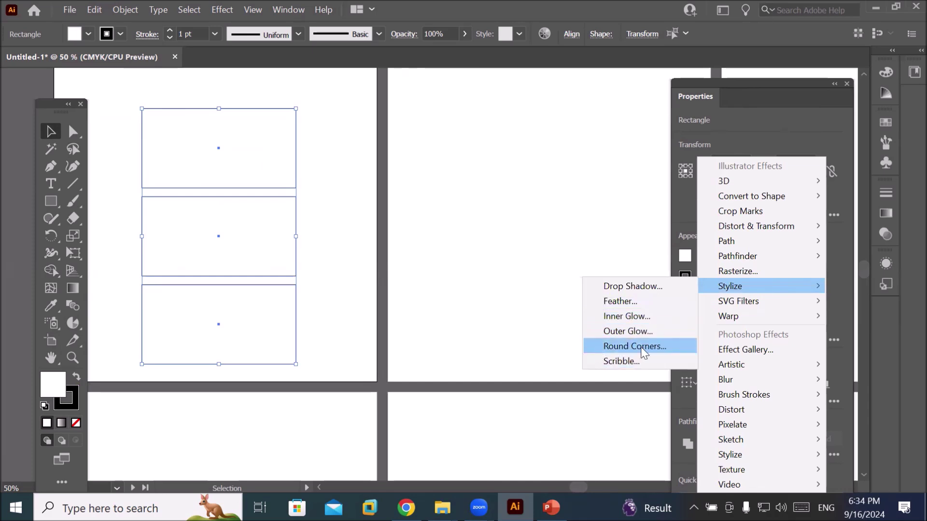
pyautogui.click(659, 347)
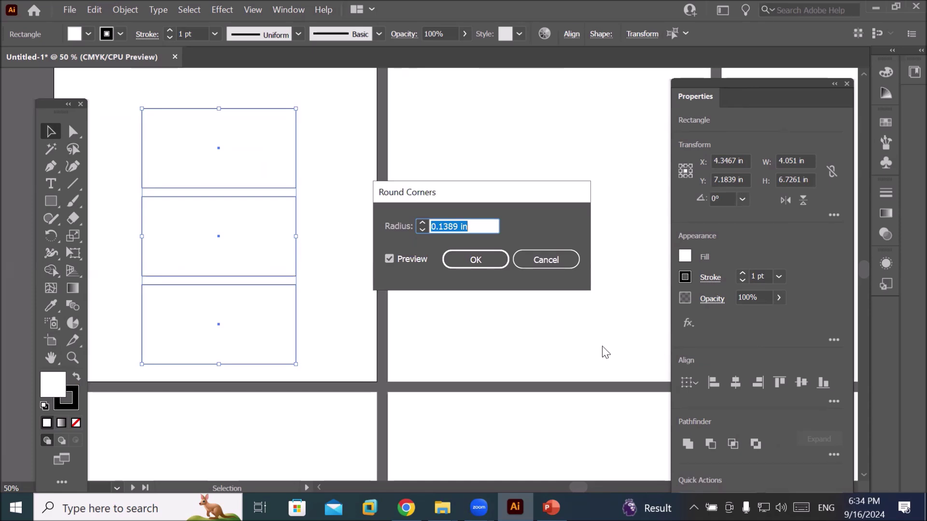
pyautogui.write('0.25')
pyautogui.press('Tab')
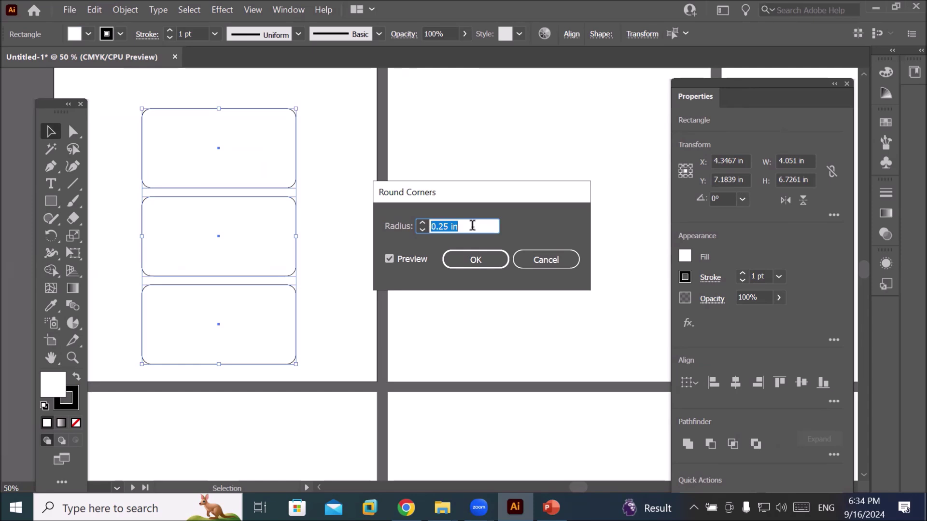
# - Try corner radii of 0.5, 0.875, 1.375 and 1.875 in, and reduce the radius to 0.0001 in
pyautogui.write('0.5')
pyautogui.press('Tab')
pyautogui.write('0.875')
pyautogui.press('Tab')
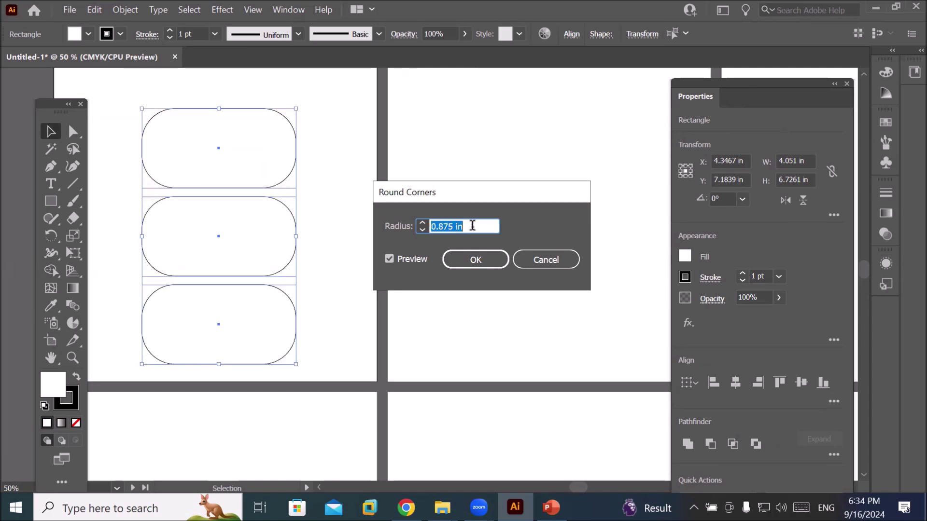
pyautogui.write('1.375')
pyautogui.press('Tab')
pyautogui.write('1.875')
pyautogui.press('Tab')
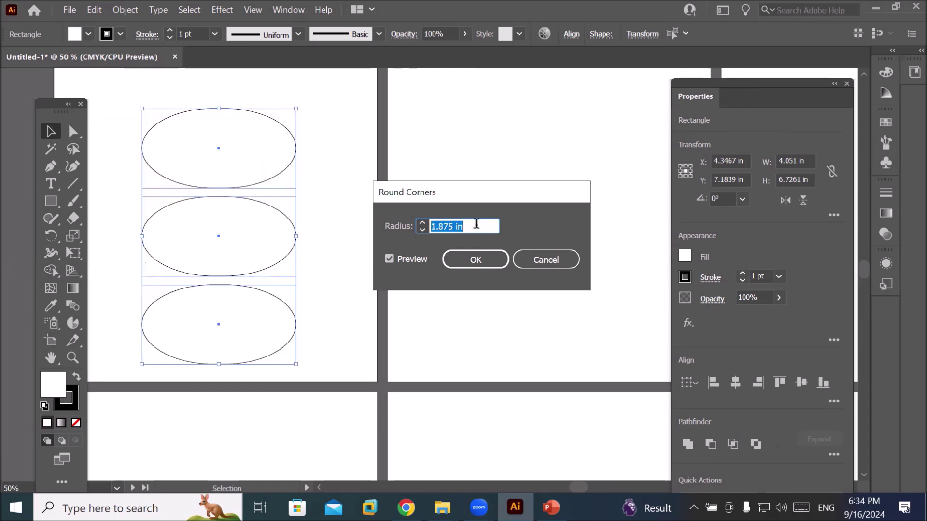
pyautogui.press('Down')
pyautogui.press('Down')
pyautogui.press('Down')
pyautogui.press('Down')
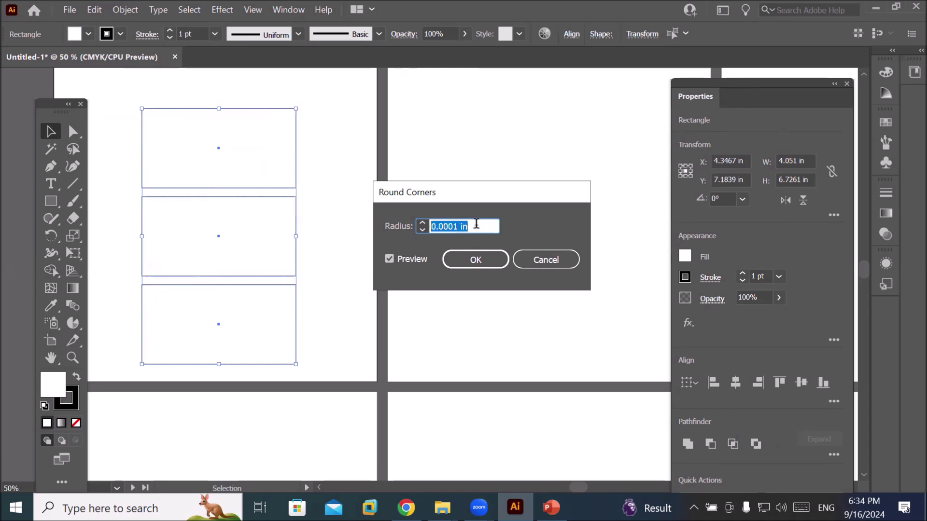
# - Set the rectangles' corner radius to 0.875 in and accept the Round Corners effect
pyautogui.scroll(11, 476, 224)
pyautogui.scroll(-9, 475, 226)
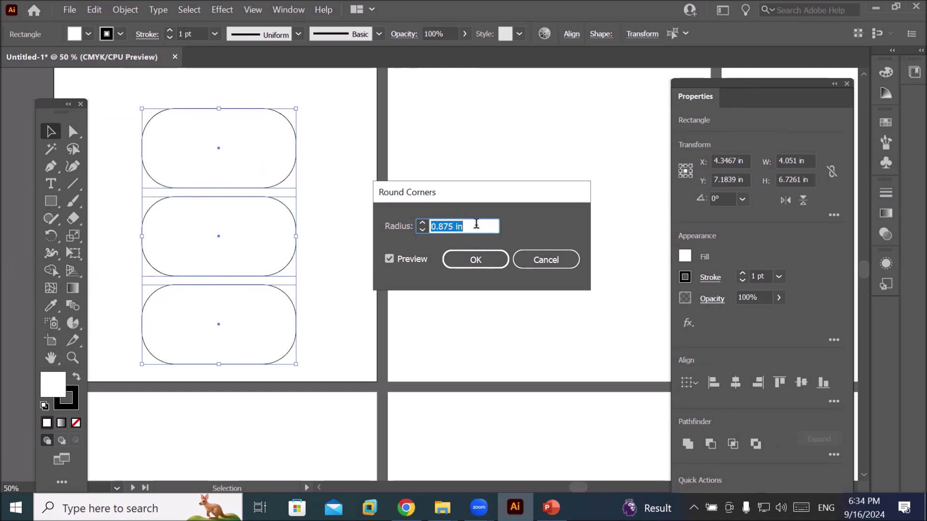
pyautogui.scroll(5, 474, 228)
pyautogui.click(470, 261)
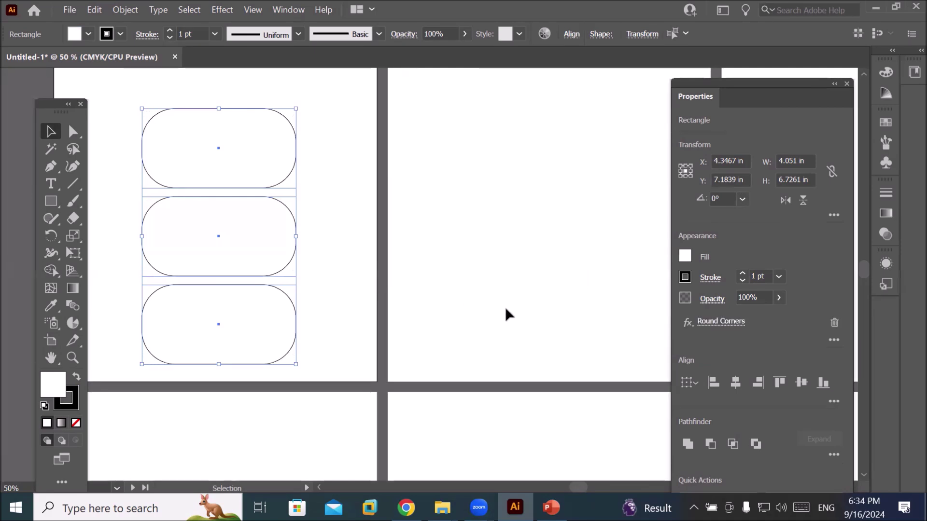
# - Draw a five-pointed star about 2.6 in wide near the second artboard's upper-left corner and swap its fill and stroke colours
pyautogui.press('space')
pyautogui.moveTo(539, 277); pyautogui.dragTo(414, 375)
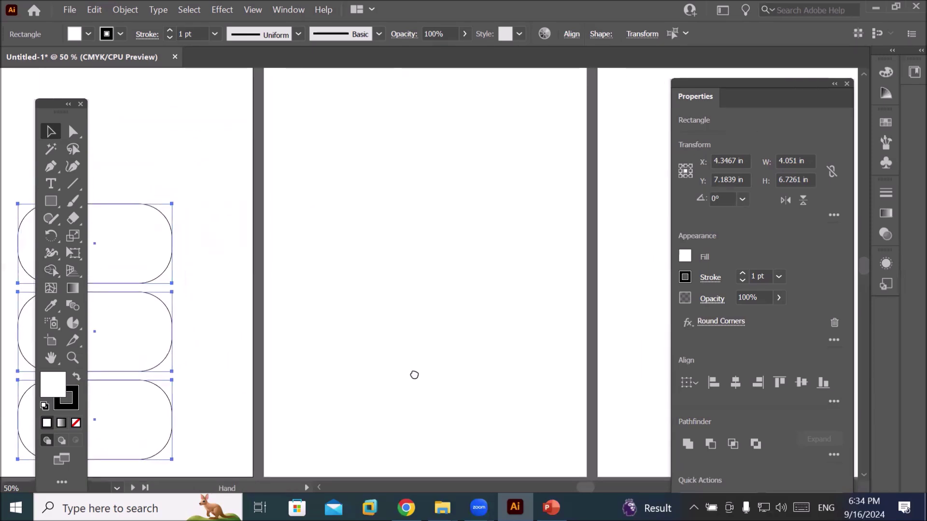
pyautogui.scroll(1, 442, 304)
pyautogui.scroll(-1, 443, 304)
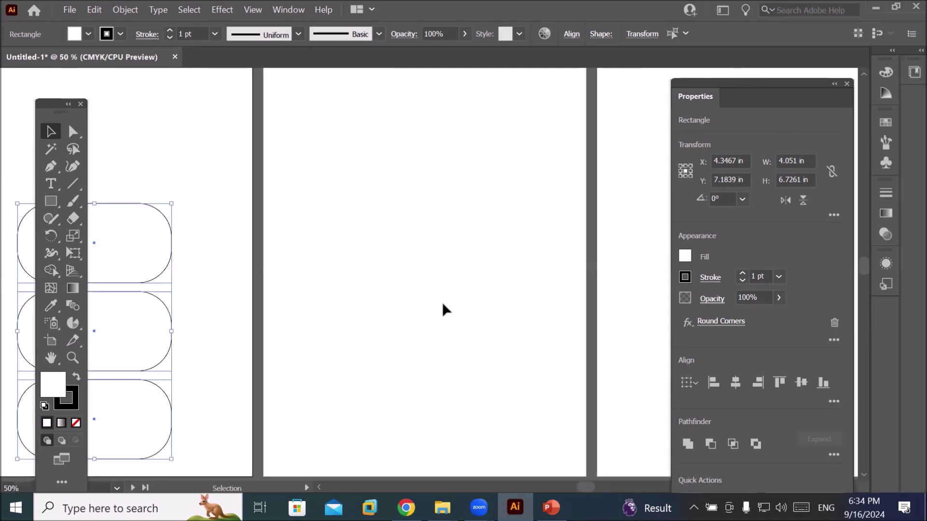
pyautogui.scroll(-1, 443, 304)
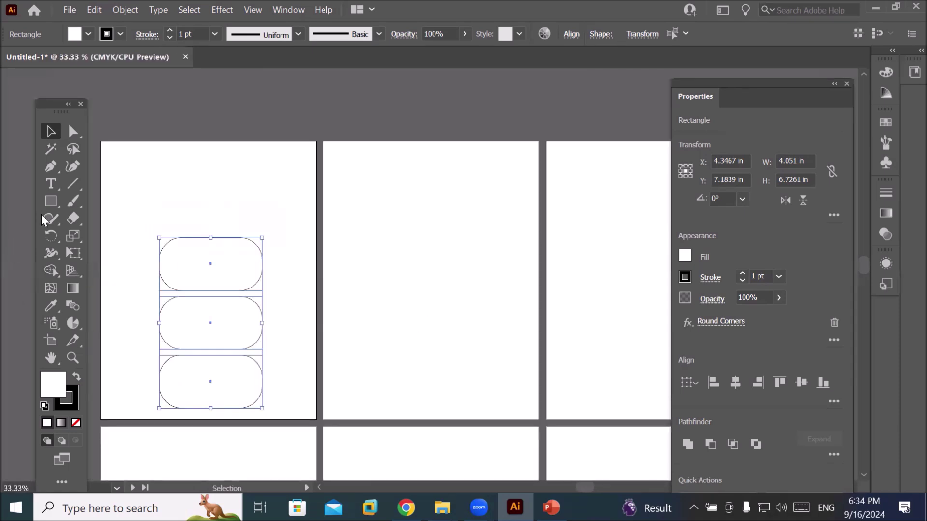
pyautogui.click(53, 201)
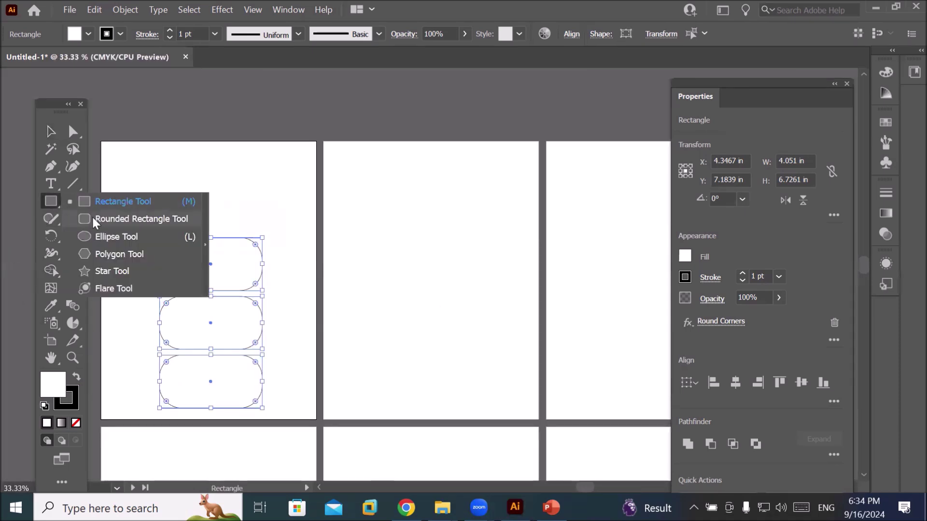
pyautogui.click(112, 271)
pyautogui.moveTo(368, 178); pyautogui.dragTo(387, 204)
pyautogui.press('v')
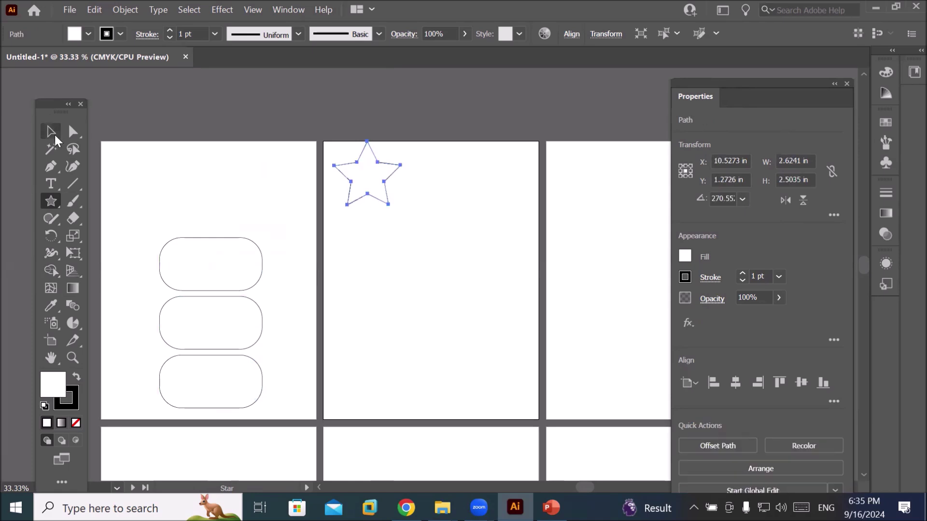
pyautogui.click(76, 377)
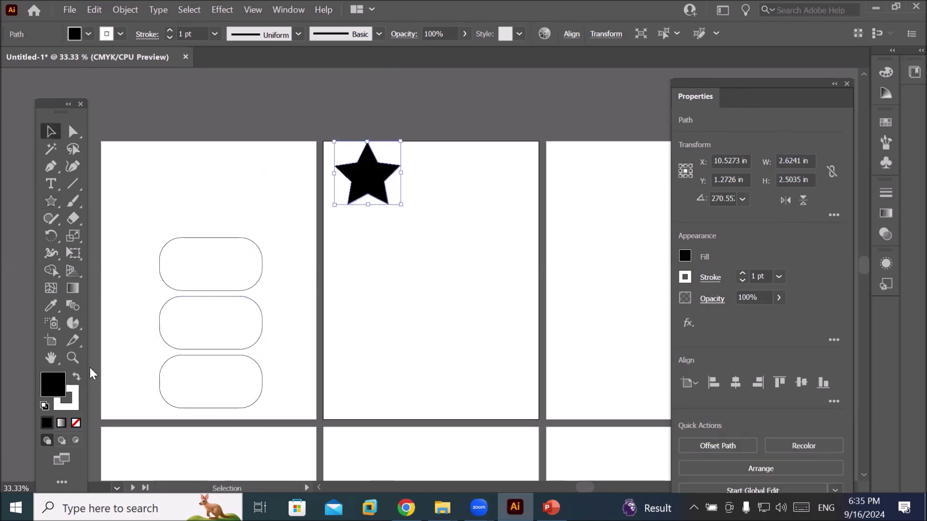
# - Duplicate the star downwards twice to make a vertical column of three stars on the second artboard
pyautogui.moveTo(363, 175); pyautogui.dragTo(365, 293)
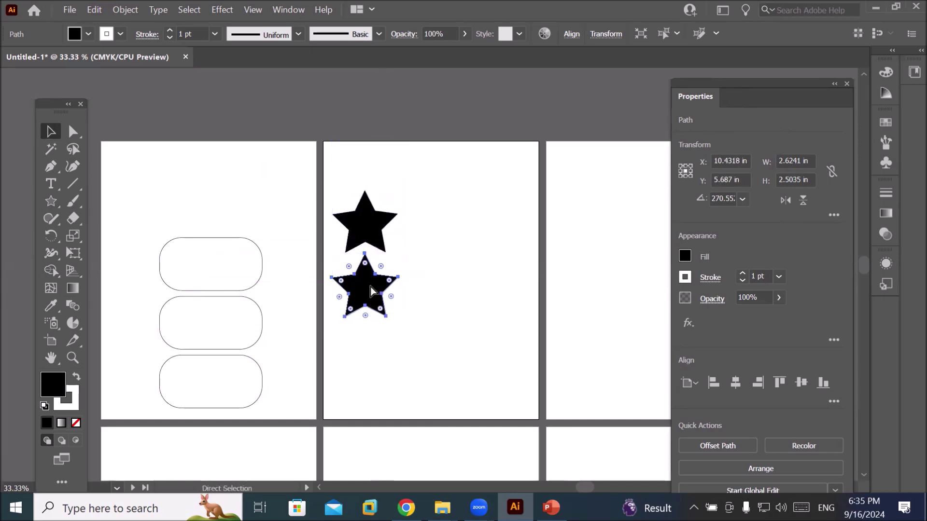
pyautogui.hotkey('ctrl', 'd')
# - Draw a six-sided polygon about 2.6 in wide beside the stars and duplicate it downwards into a column of three
pyautogui.moveTo(51, 201); pyautogui.dragTo(123, 252)
pyautogui.moveTo(430, 203); pyautogui.dragTo(448, 231)
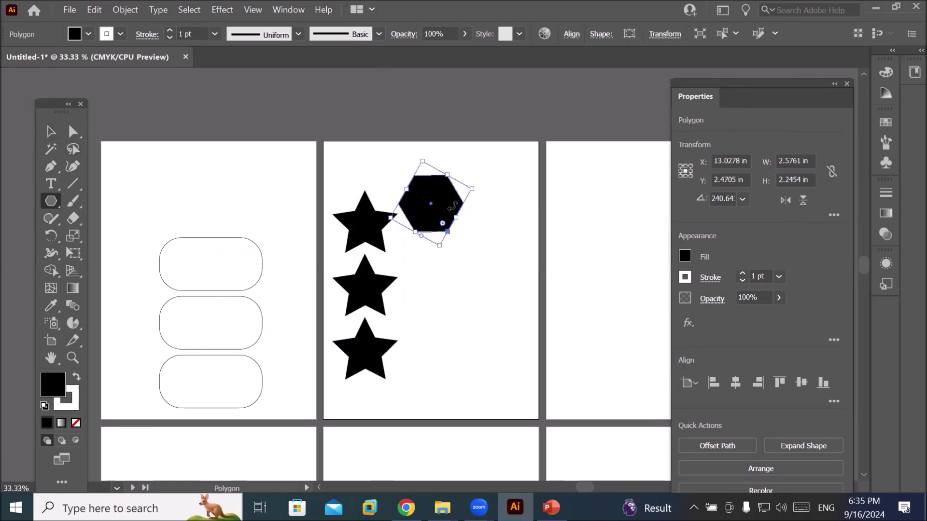
pyautogui.click(436, 218)
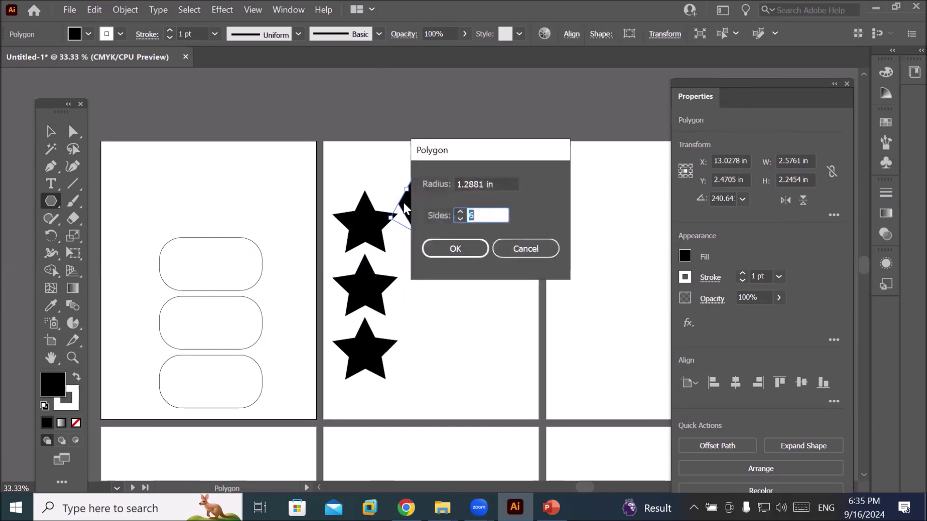
pyautogui.click(471, 246)
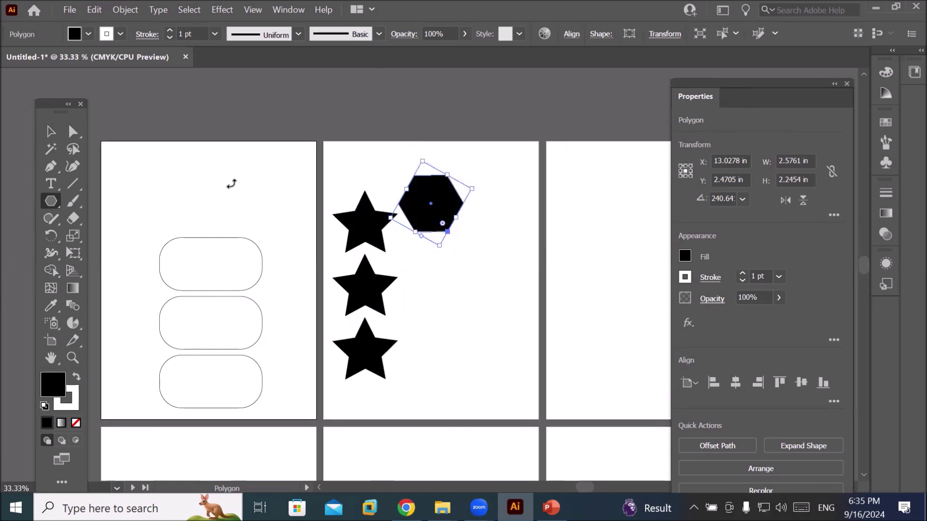
pyautogui.click(51, 131)
pyautogui.moveTo(451, 208); pyautogui.dragTo(468, 293)
pyautogui.moveTo(468, 293); pyautogui.dragTo(467, 349)
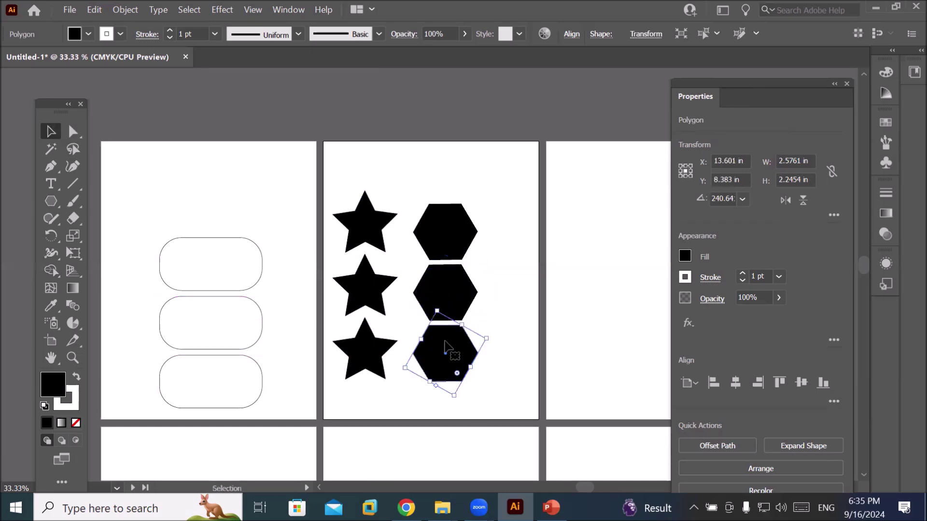
# - Try rounding the lowest hexagon's corners with its live corner widget, and undo both corner changes
pyautogui.scroll(6, 468, 383)
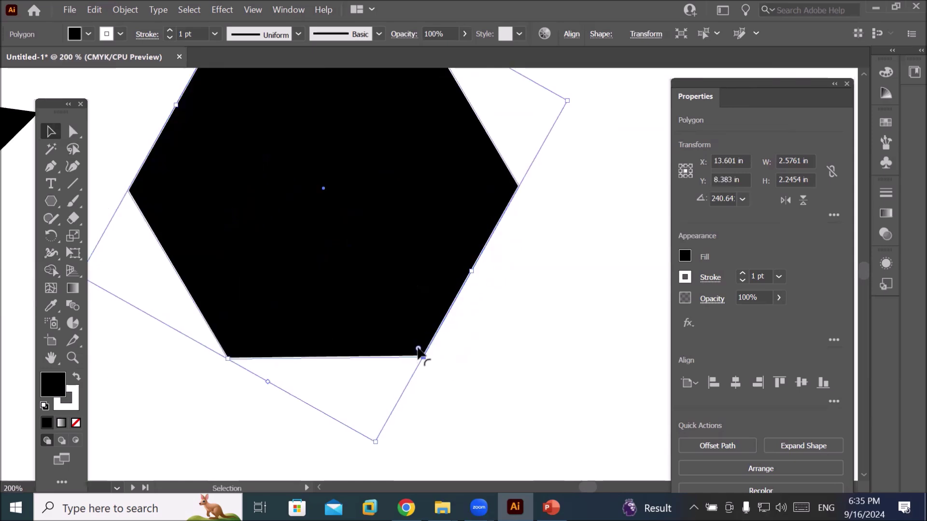
pyautogui.moveTo(418, 348); pyautogui.dragTo(410, 335)
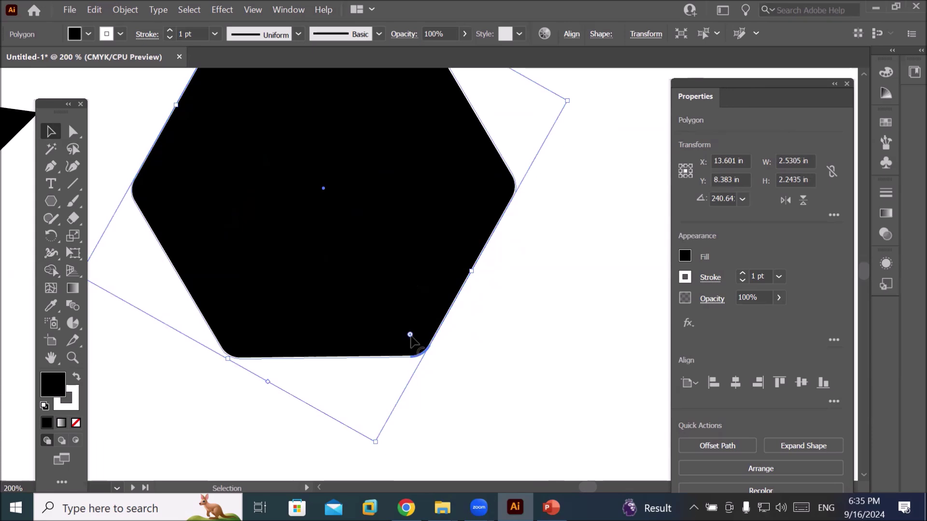
pyautogui.moveTo(409, 335); pyautogui.dragTo(370, 304)
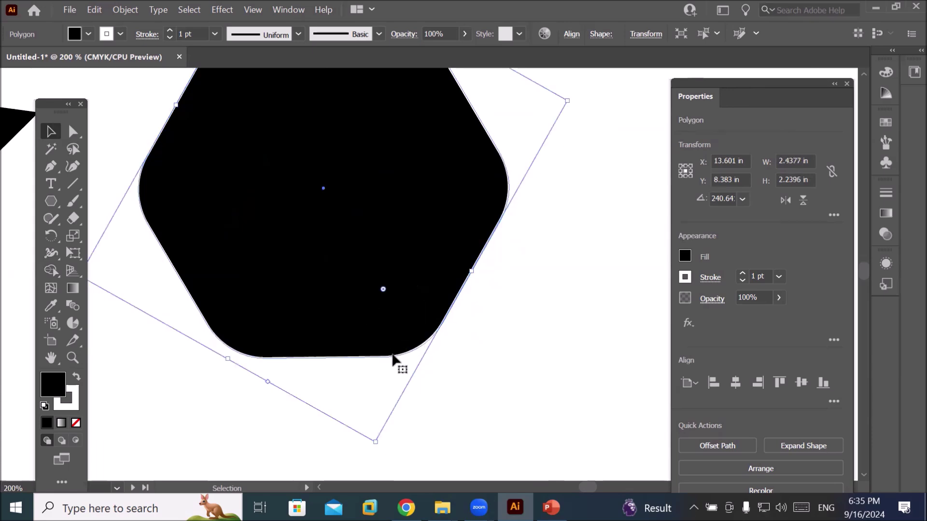
pyautogui.hotkey('ctrl', 'z')
pyautogui.hotkey('ctrl', 'z')
pyautogui.press('v')
pyautogui.scroll(-3, 398, 368)
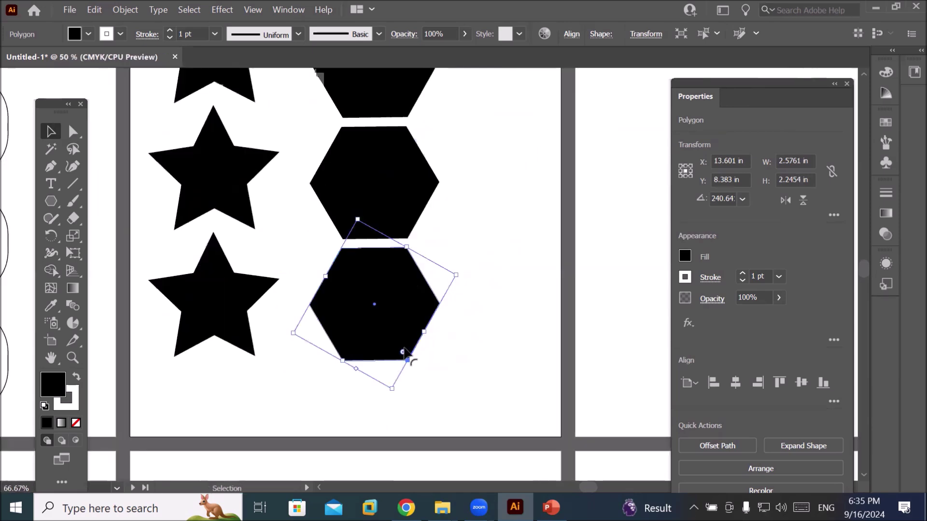
pyautogui.scroll(-2, 404, 352)
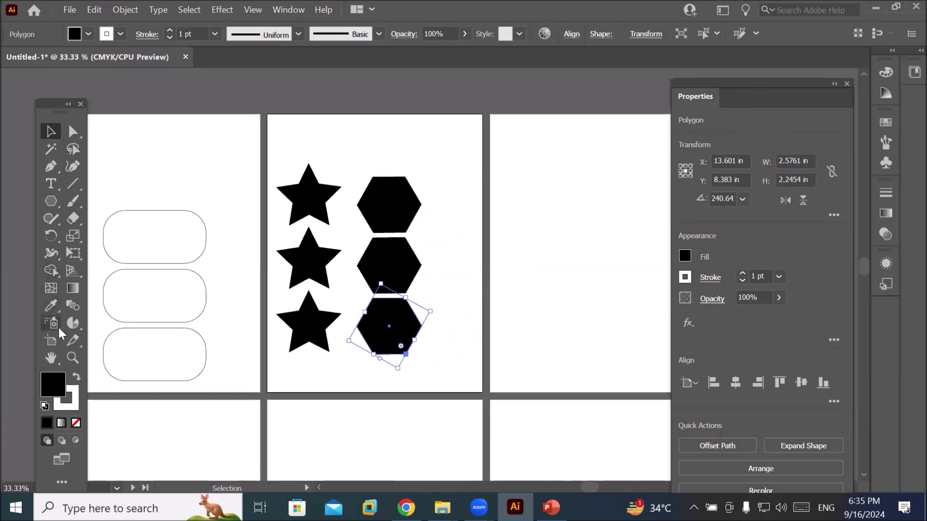
# - Draw a rectangle about 1.3 in wide and 2.0 in high to the right of the top hexagon
pyautogui.click(53, 201)
pyautogui.click(54, 200)
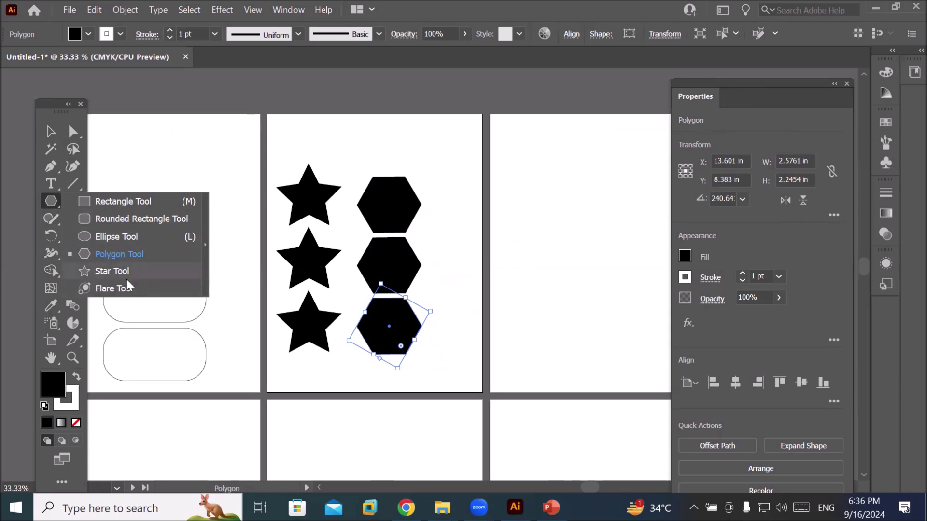
pyautogui.click(104, 201)
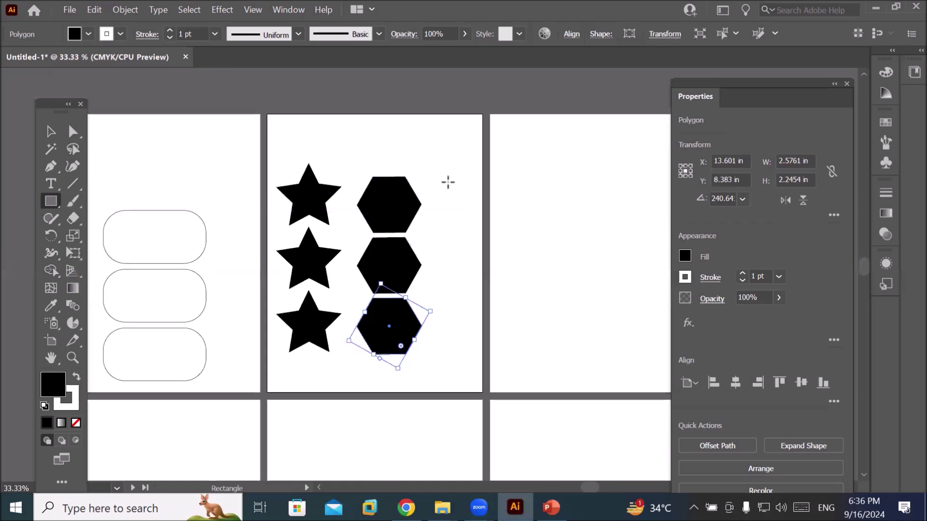
pyautogui.moveTo(440, 170); pyautogui.dragTo(472, 221)
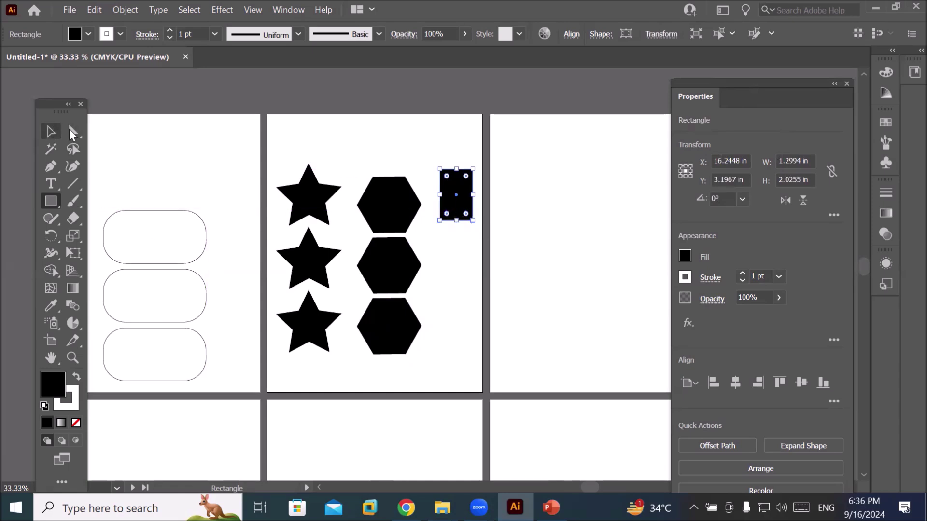
# - Try rounding the upper-right corner of the new rectangle with its live corner widget, and undo it
pyautogui.scroll(2, 515, 168)
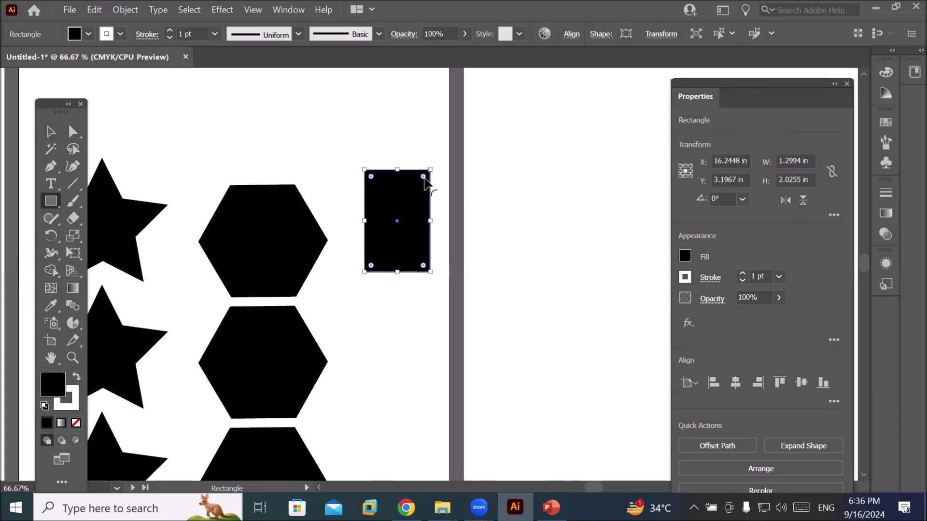
pyautogui.moveTo(423, 177); pyautogui.dragTo(359, 309)
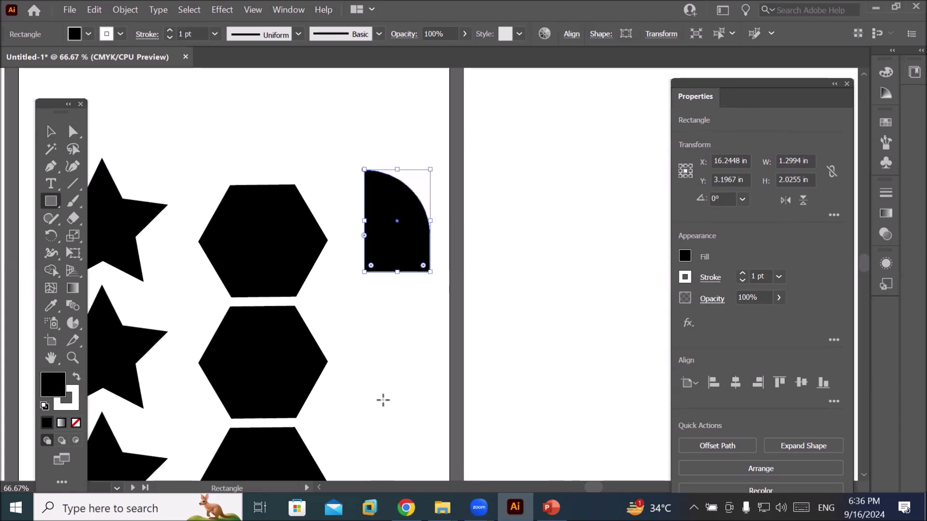
pyautogui.hotkey('ctrl', 'z')
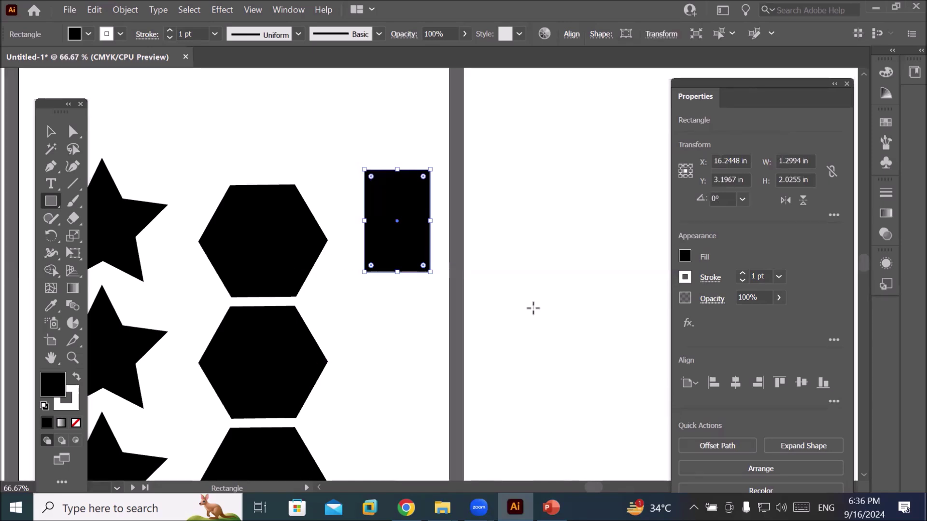
# - Duplicate the small rectangle downwards twice to form a column of three beside the hexagons
pyautogui.click(50, 131)
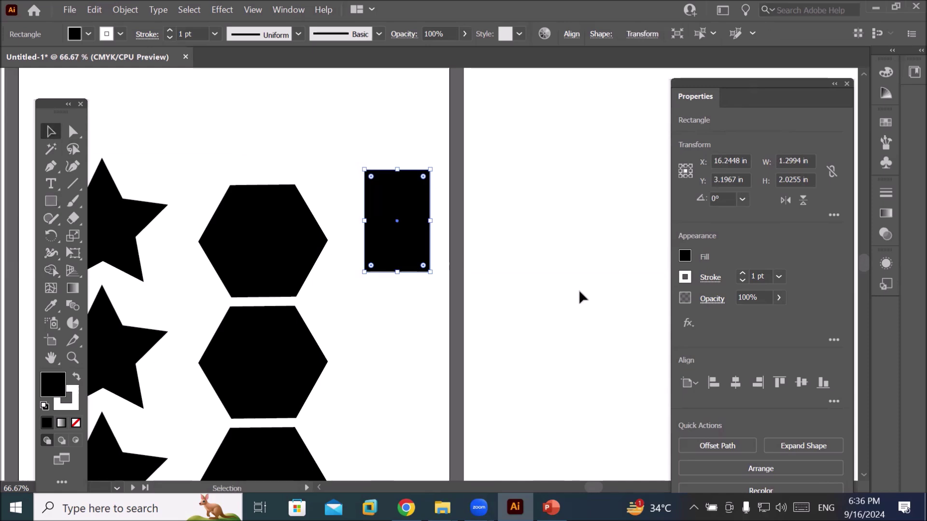
pyautogui.hotkey('ctrl', '-')
pyautogui.moveTo(433, 255); pyautogui.dragTo(442, 342)
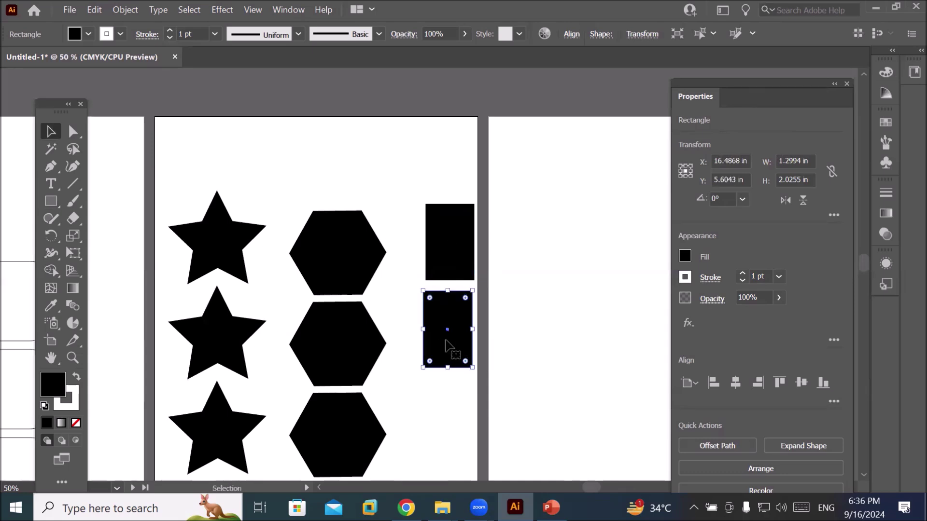
pyautogui.hotkey('ctrl', 'd')
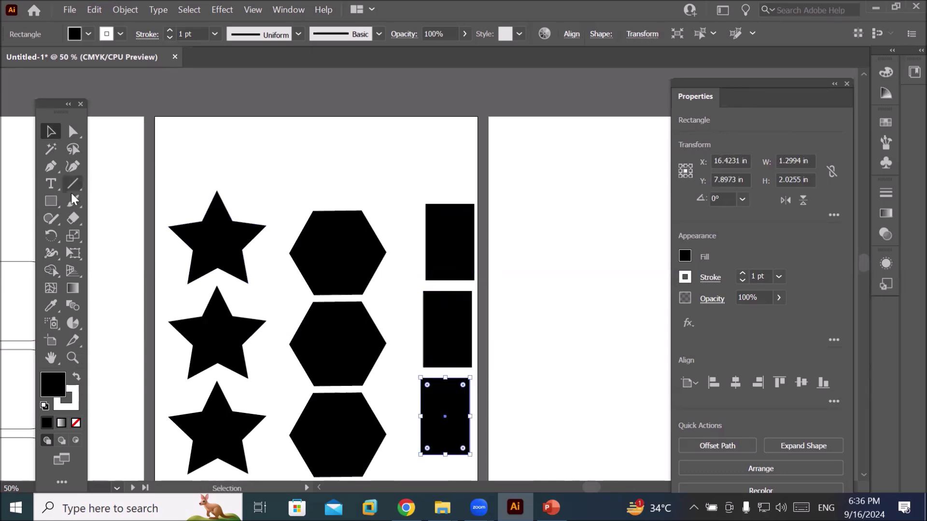
# - Add the text "Heading" above the shapes on the second artboard
pyautogui.click(51, 183)
pyautogui.click(251, 164)
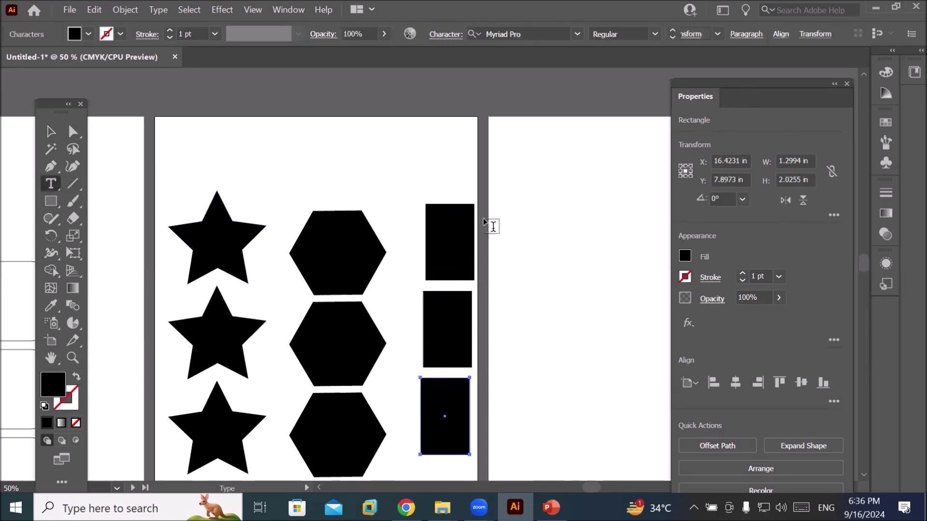
pyautogui.write('Heading')
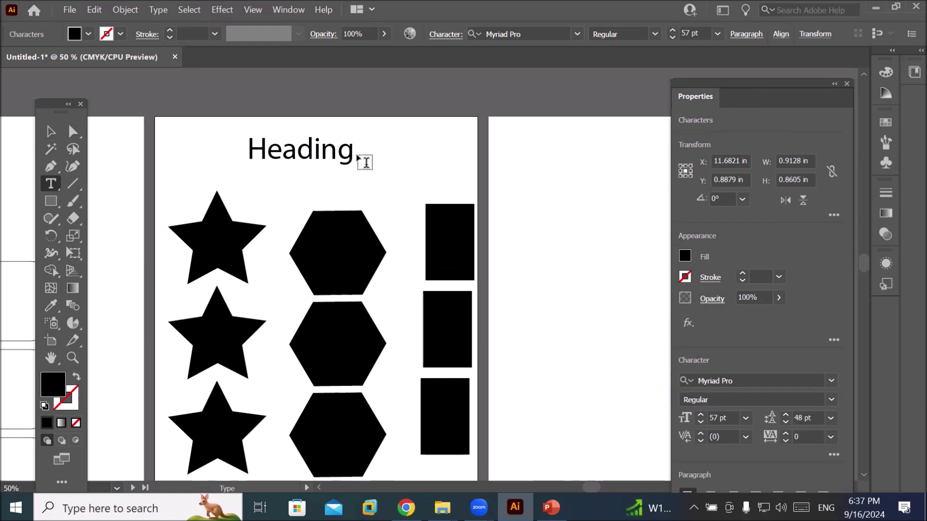
pyautogui.click(49, 131)
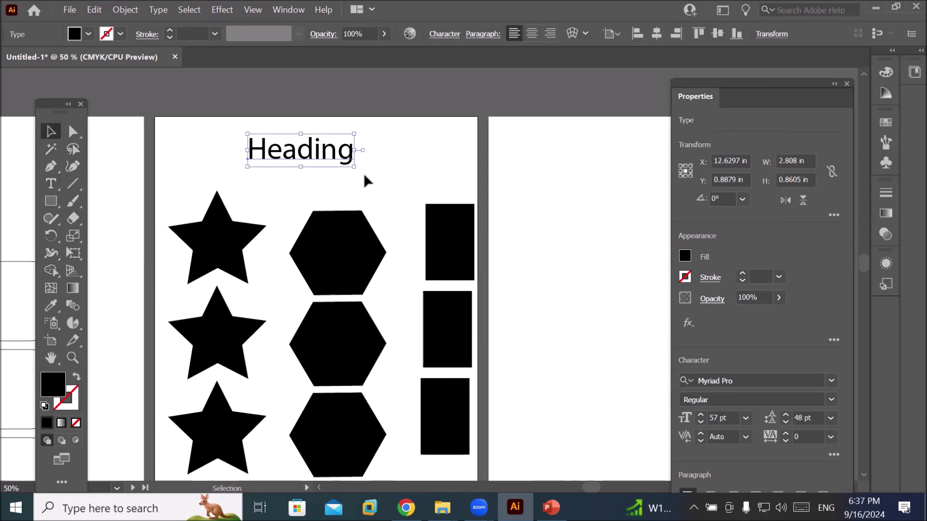
# - Enlarge the heading to about 4.05 in wide and 1.47 in high, and convert it to outlines
pyautogui.moveTo(355, 169); pyautogui.dragTo(402, 190)
pyautogui.rightClick(374, 174)
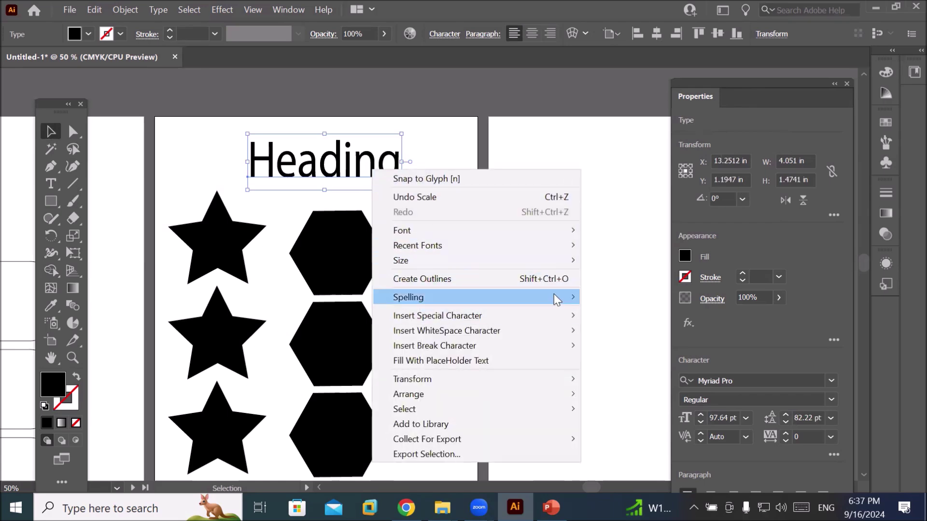
pyautogui.click(540, 282)
pyautogui.click(568, 314)
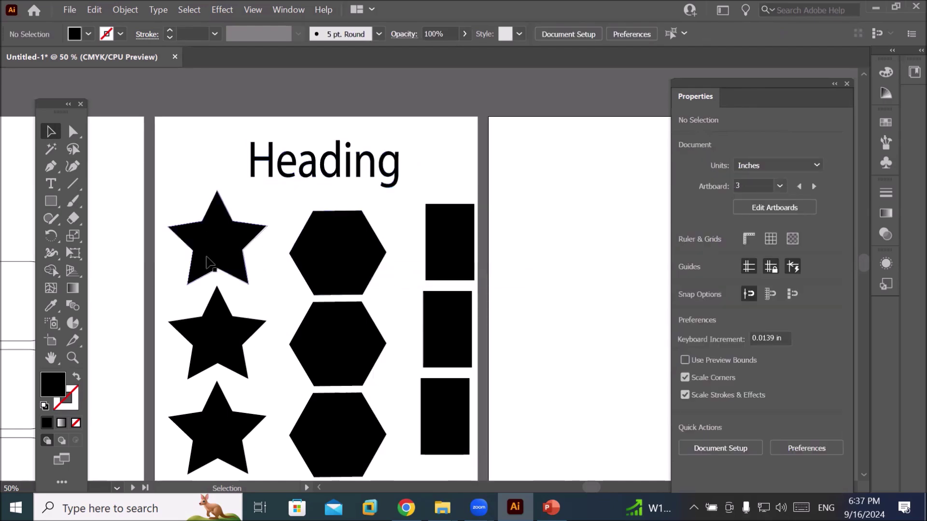
# - Lasso-select the three black rectangles and start a Round Corners effect, keeping its dialog clear of the shapes
pyautogui.click(74, 149)
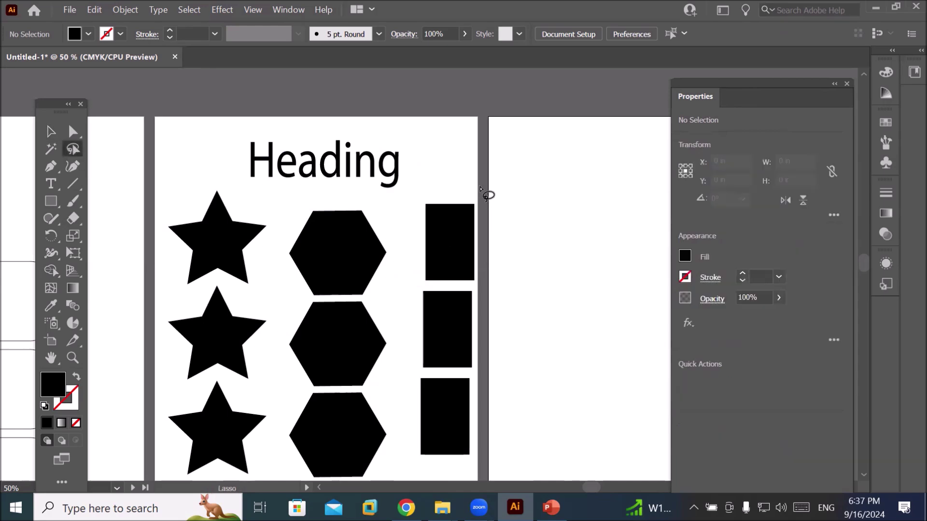
pyautogui.moveTo(473, 187)
pyautogui.mouseDown()
pyautogui.moveTo(456, 266)
pyautogui.moveTo(463, 467)
pyautogui.moveTo(510, 454)
pyautogui.moveTo(530, 347)
pyautogui.moveTo(491, 216)
pyautogui.moveTo(466, 183)
pyautogui.mouseUp()
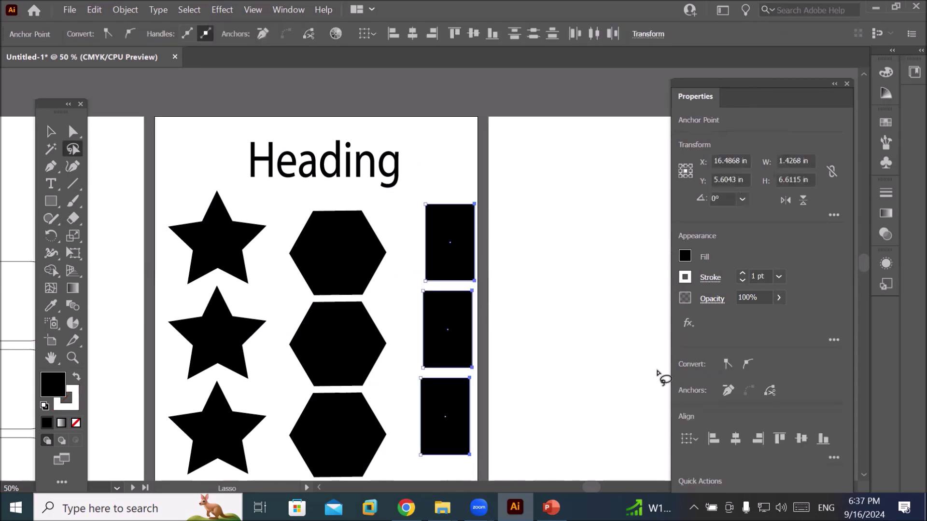
pyautogui.click(689, 324)
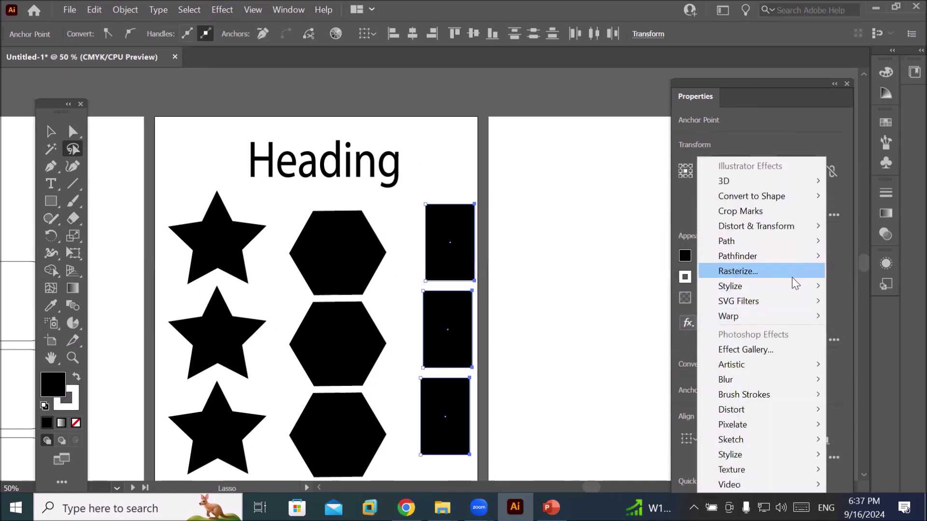
pyautogui.moveTo(792, 288)
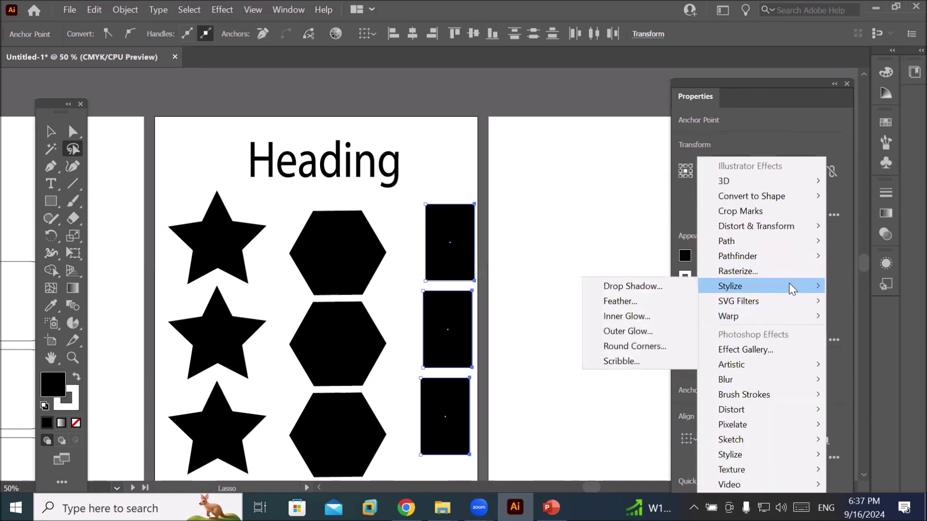
pyautogui.click(631, 346)
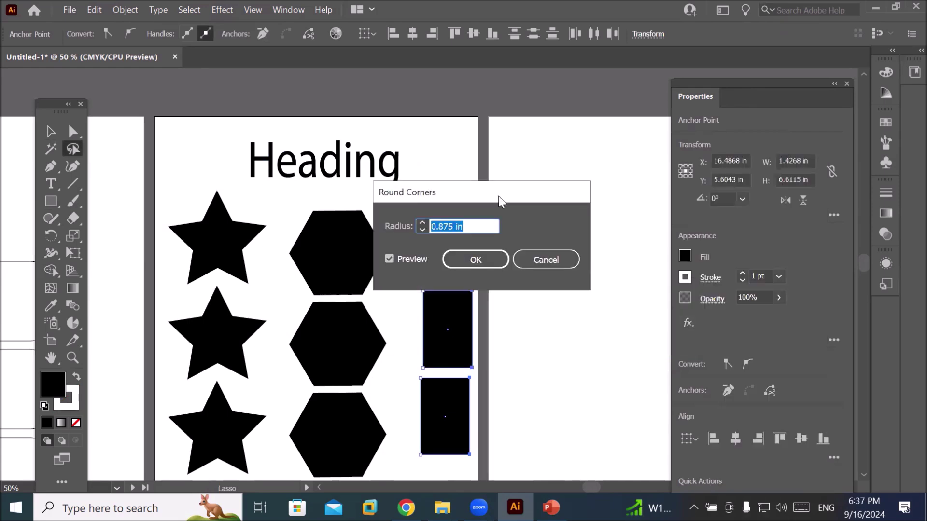
pyautogui.moveTo(498, 196); pyautogui.dragTo(575, 79)
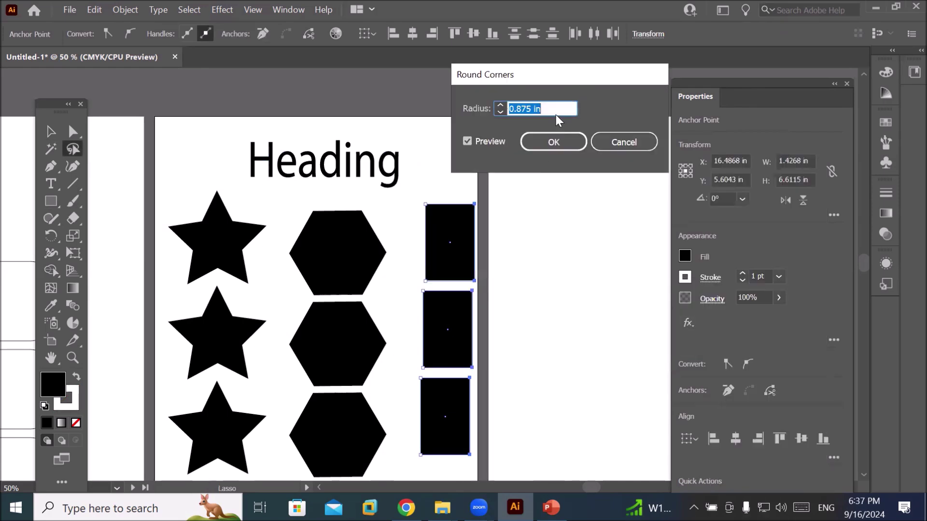
# - Try corner radii of 1.25 and 0.25 in on the rectangles, and accept the effect with a 0.0002 in radius
pyautogui.write('1.25')
pyautogui.press('Tab')
pyautogui.write('0.25')
pyautogui.press('Tab')
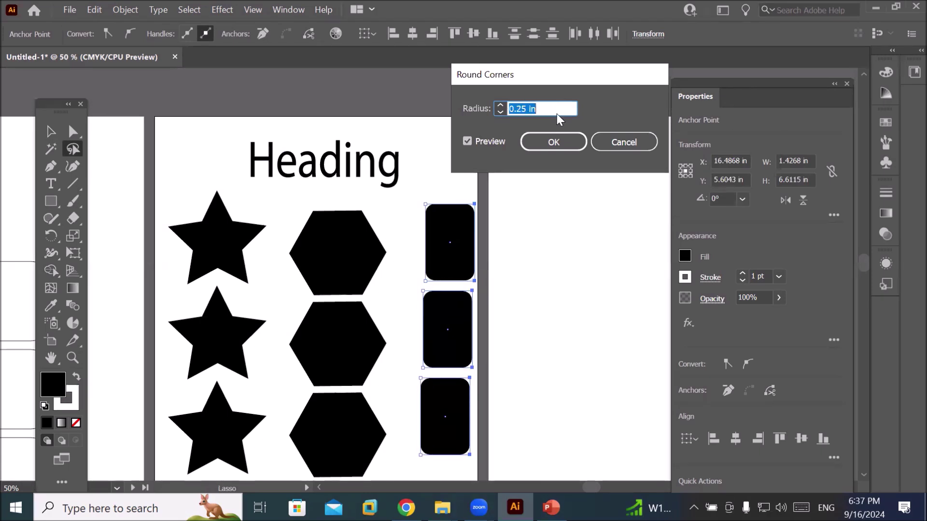
pyautogui.write('0.0002')
pyautogui.press('Tab')
pyautogui.click(561, 147)
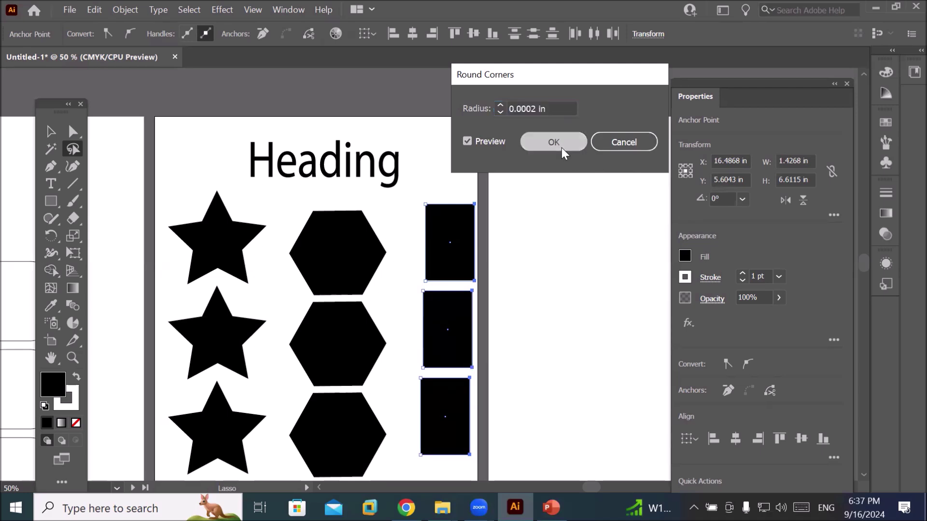
# - Select the heading and all the shapes on the second artboard and start a Round Corners effect, keeping its dialog clear of them
pyautogui.click(61, 134)
pyautogui.moveTo(161, 191); pyautogui.dragTo(485, 456)
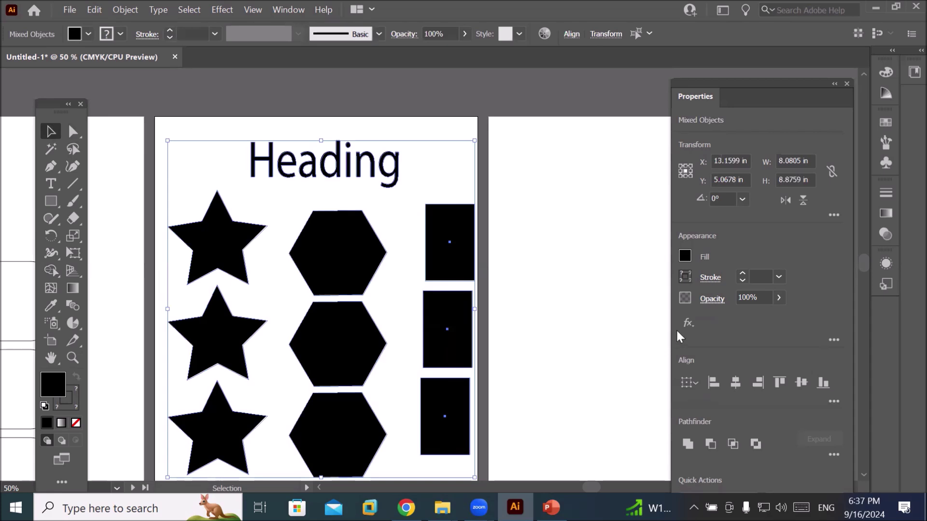
pyautogui.click(688, 323)
pyautogui.moveTo(783, 291)
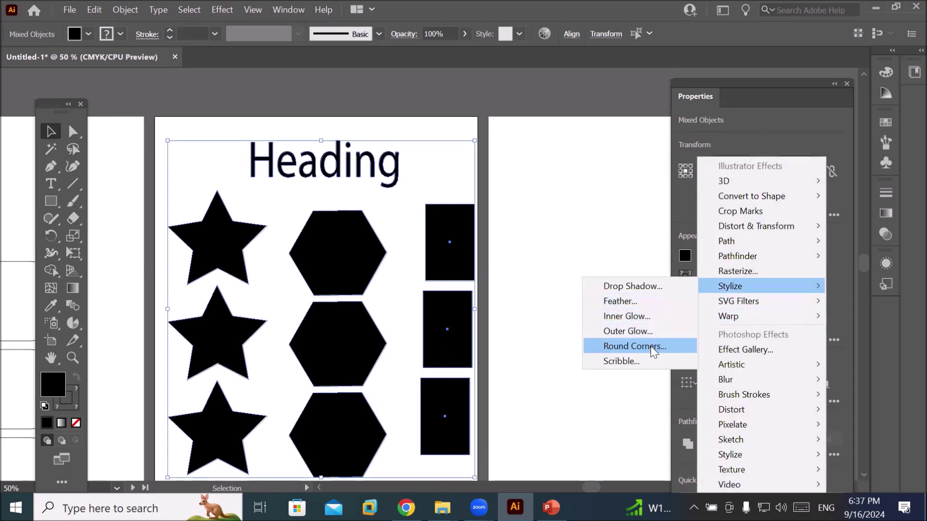
pyautogui.click(652, 351)
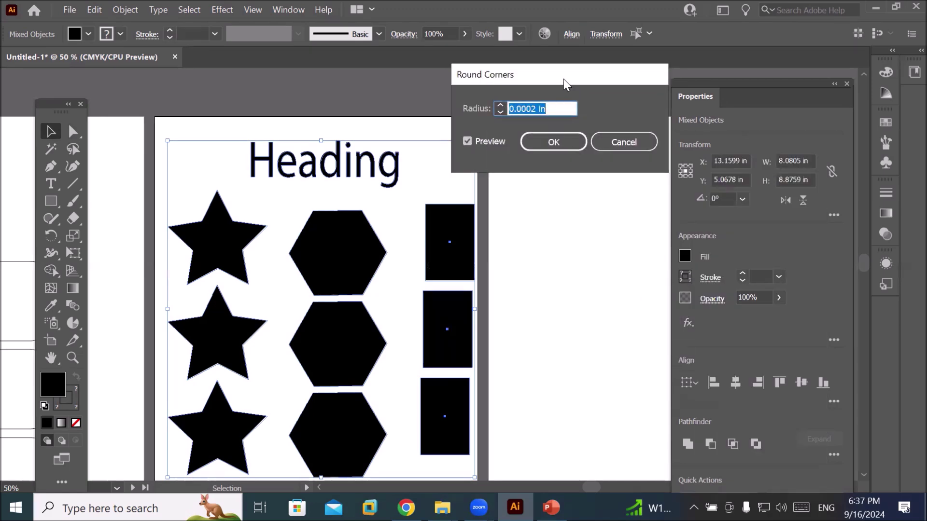
pyautogui.moveTo(563, 79); pyautogui.dragTo(641, 109)
# - Try corner radii of 0.25, 0.75, 0.125, 0.5 and 0.0001 in on the selected heading and shapes
pyautogui.click(634, 137)
pyautogui.tripleClick(634, 137)
pyautogui.write('0.25')
pyautogui.press('Tab')
pyautogui.press('Up')
pyautogui.write('0.75')
pyautogui.press('Tab')
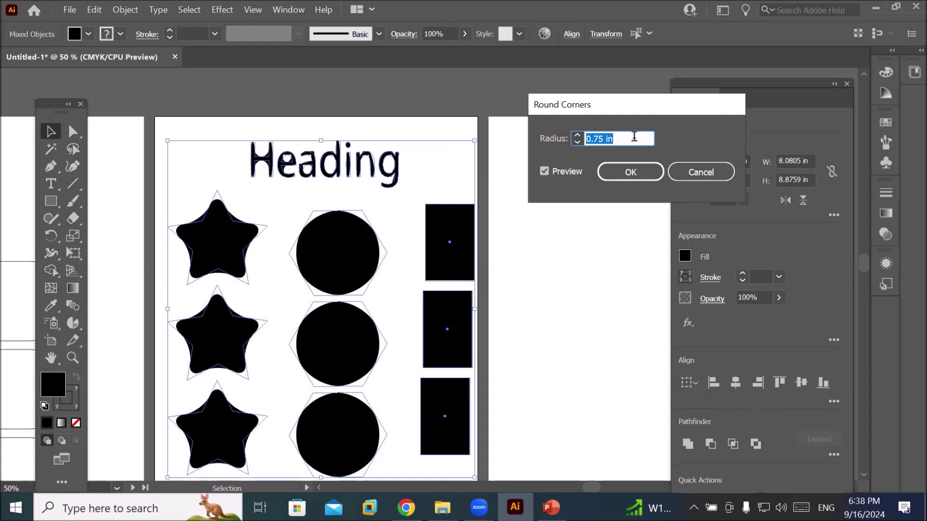
pyautogui.write('0.125')
pyautogui.press('Tab')
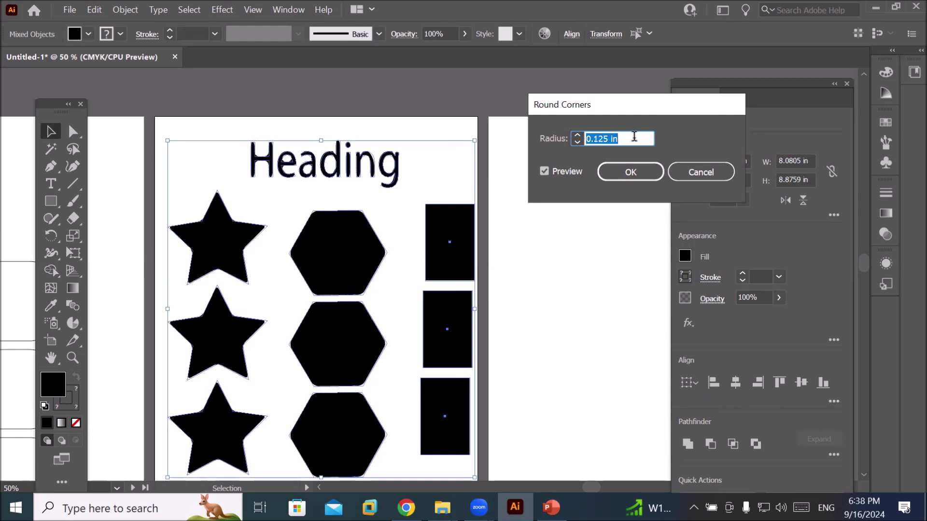
pyautogui.write('0.5')
pyautogui.press('Tab')
pyautogui.write('0.0001')
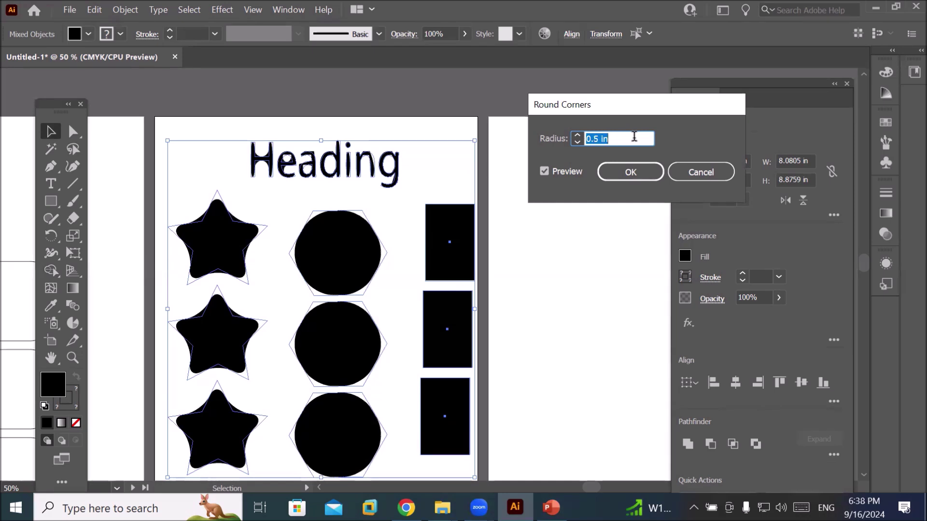
pyautogui.press('Tab')
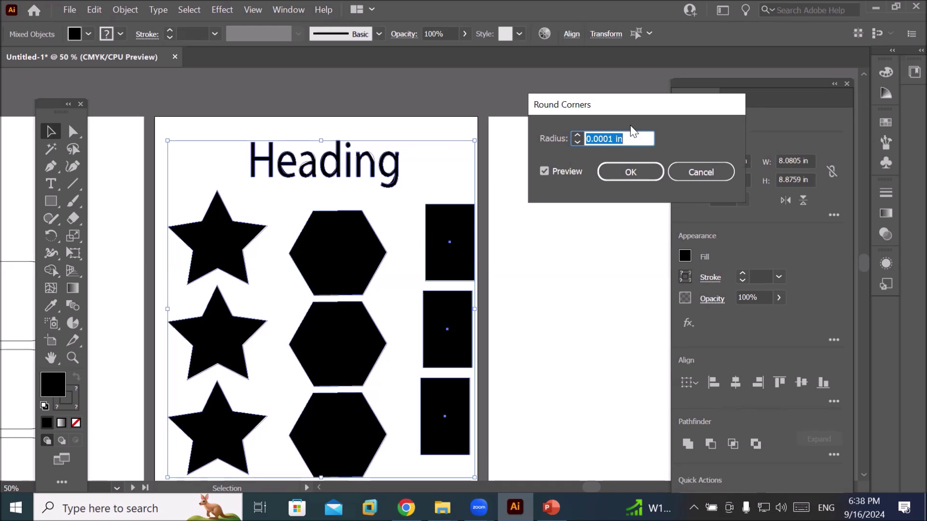
# - Try radii of 0.25 and 0.5 in, vary the radius in increments down to 0.0001 in and back up, and apply the rounding
pyautogui.write('0.25')
pyautogui.press('Tab')
pyautogui.write('0.5')
pyautogui.press('Tab')
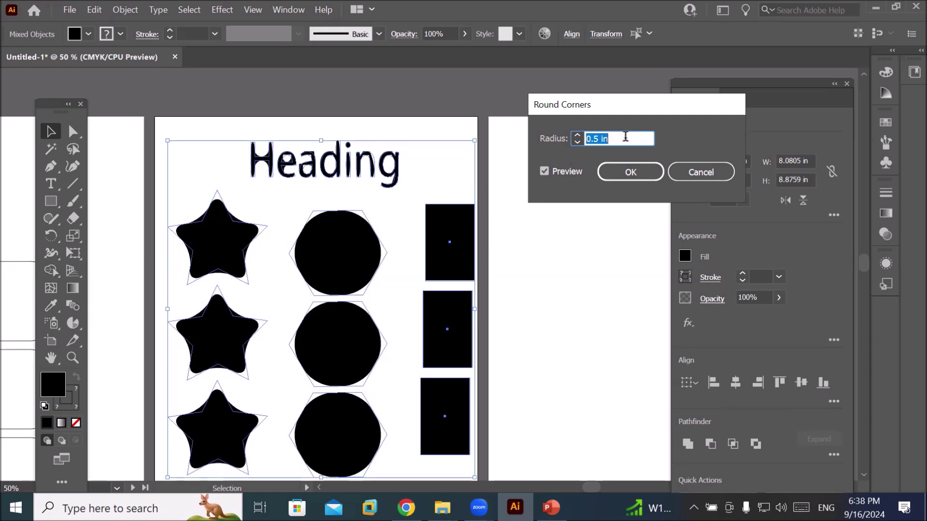
pyautogui.press('Down')
pyautogui.press('Down')
pyautogui.press('Down')
pyautogui.press('Down')
pyautogui.press('Up')
pyautogui.press('Up')
pyautogui.press('Up')
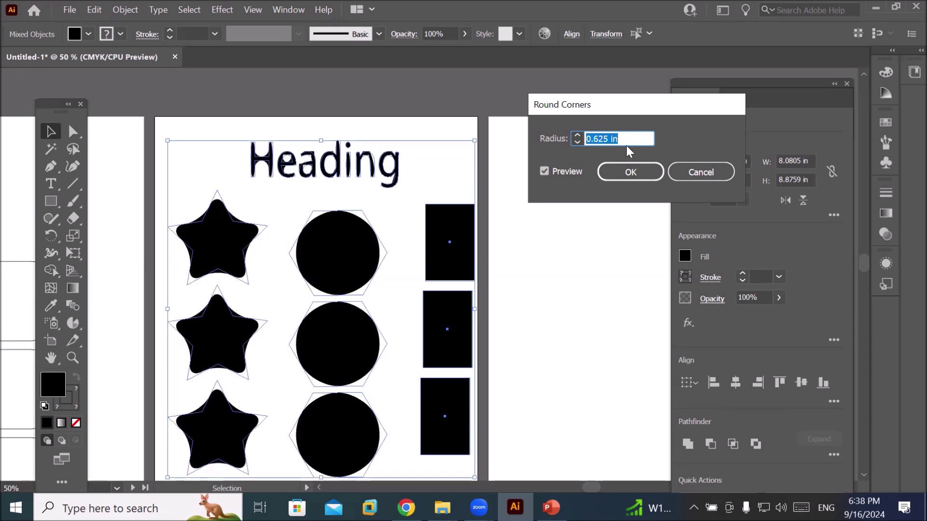
pyautogui.press('Up')
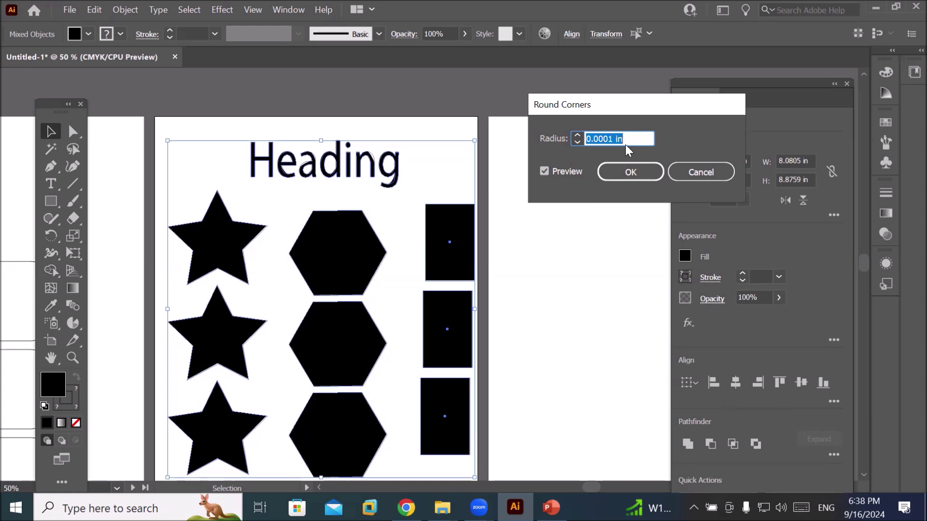
pyautogui.press('Up')
pyautogui.click(631, 171)
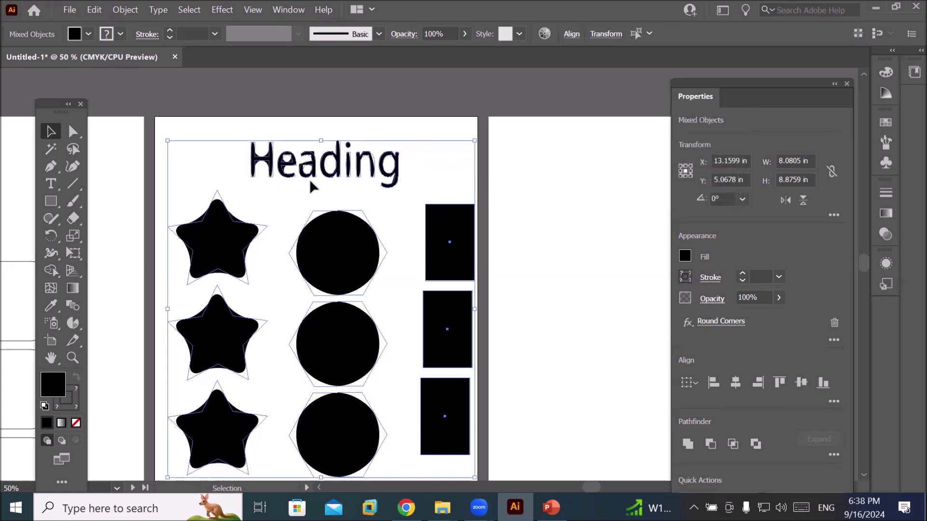
# - Examine the rounded letters of the heading up close, with the artwork deselected
pyautogui.scroll(5, 335, 170)
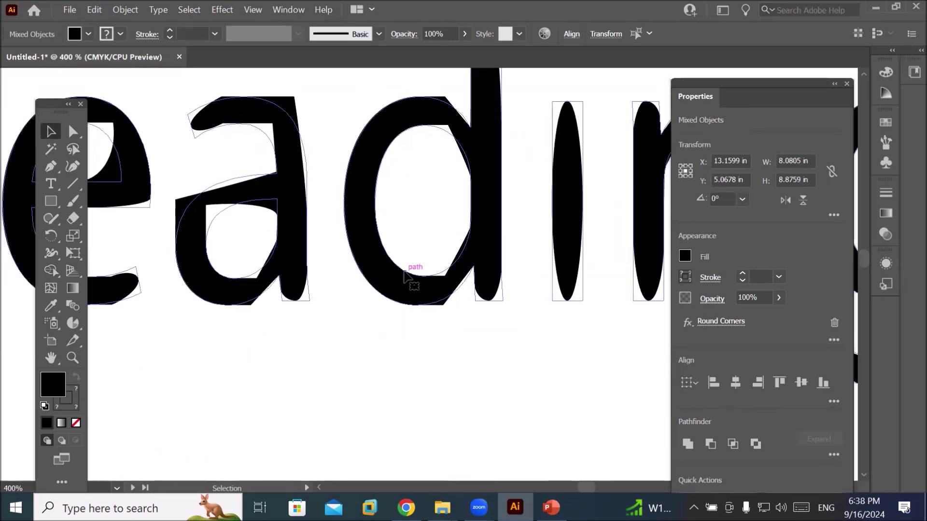
pyautogui.scroll(-2, 404, 271)
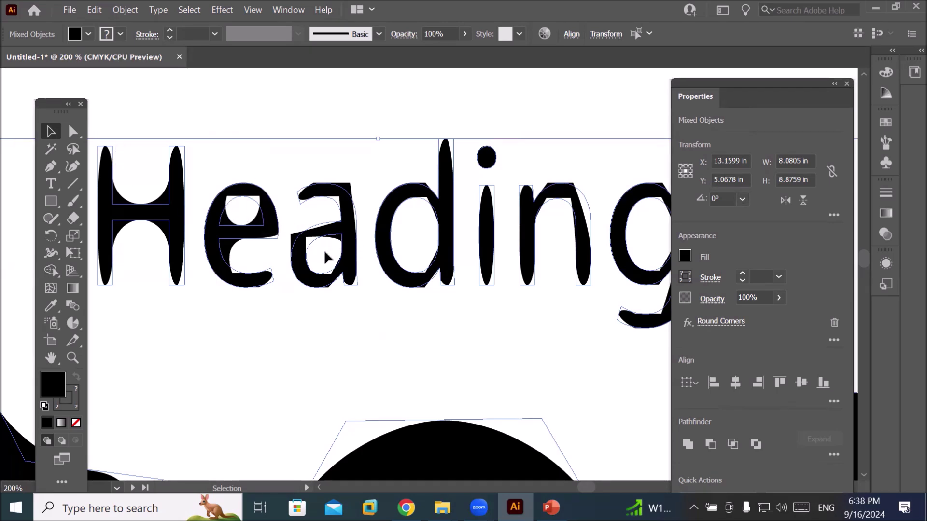
pyautogui.click(354, 321)
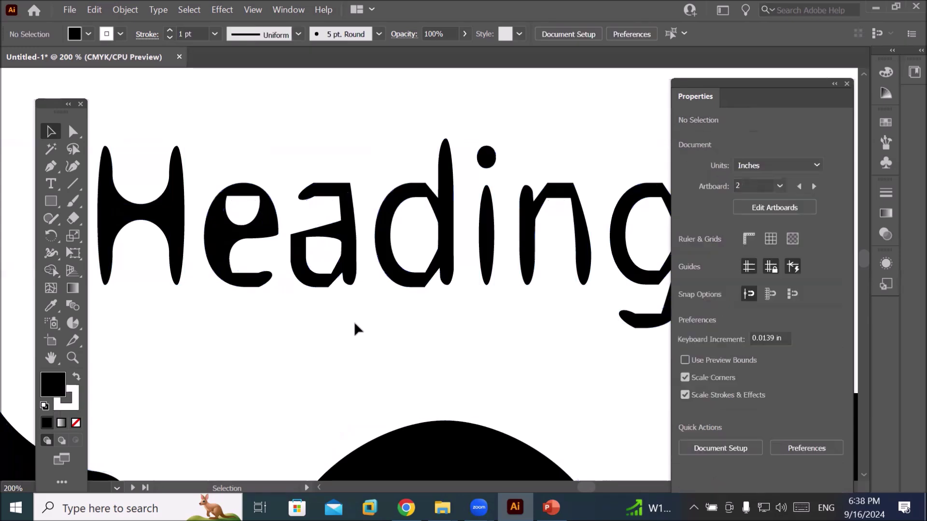
pyautogui.scroll(-1, 375, 319)
pyautogui.scroll(-1, 375, 318)
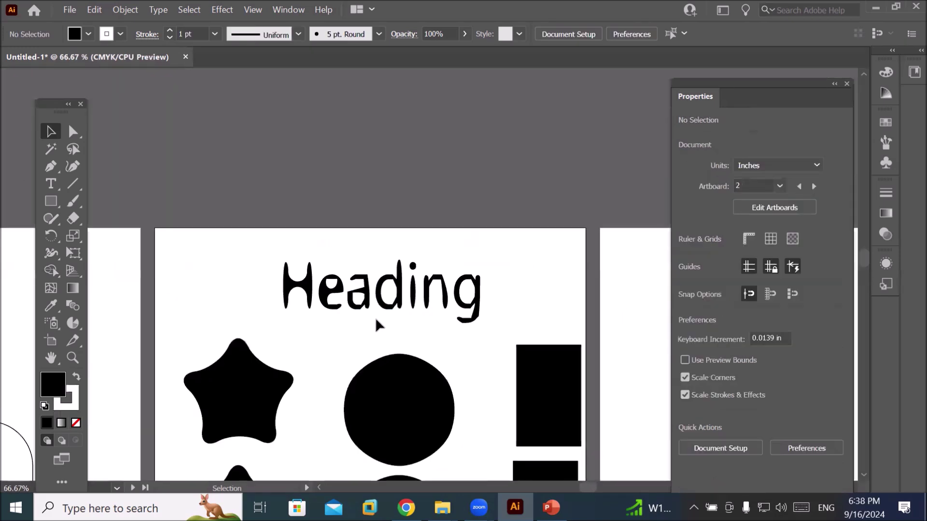
pyautogui.scroll(-1, 375, 317)
pyautogui.scroll(-1, 375, 317)
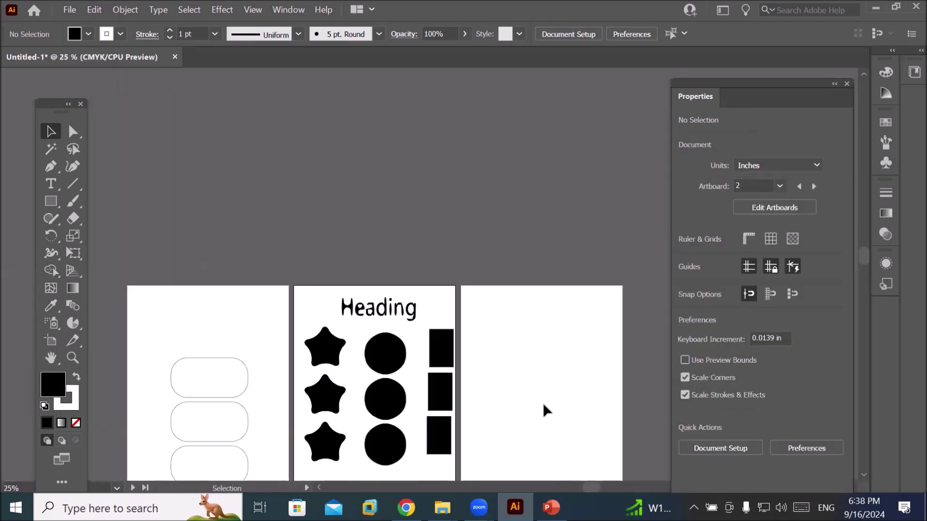
# - Draw a rectangle about 5.96 by 1.92 in near the third artboard's lower edge, with the default white fill and black stroke
pyautogui.moveTo(554, 357); pyautogui.dragTo(392, 302)
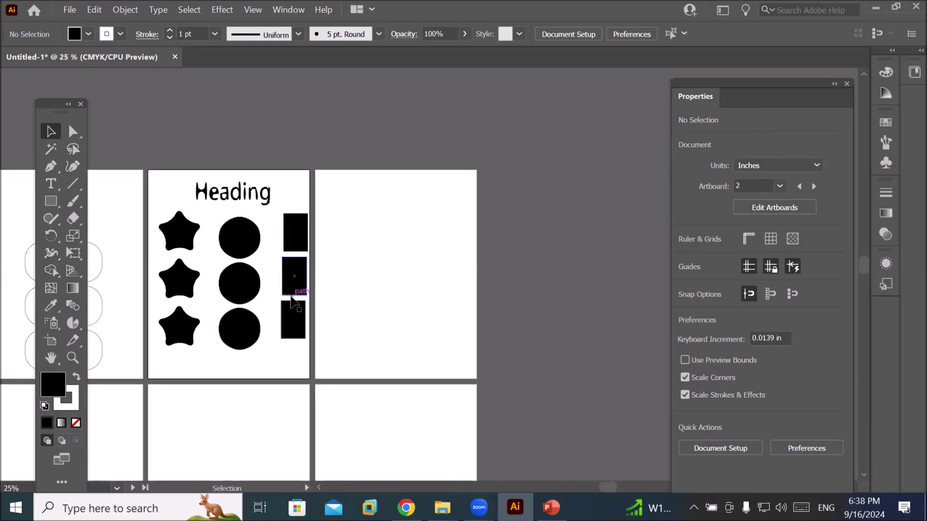
pyautogui.click(48, 199)
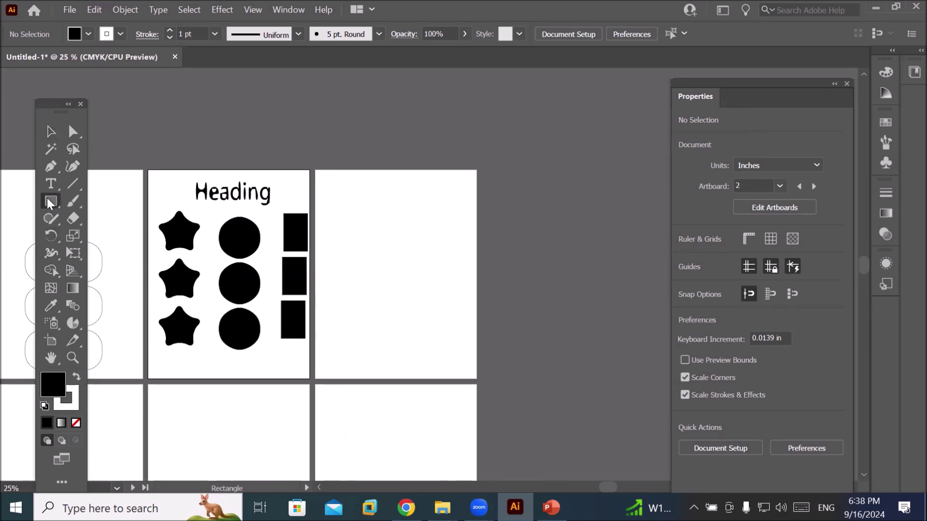
pyautogui.moveTo(345, 325); pyautogui.dragTo(459, 361)
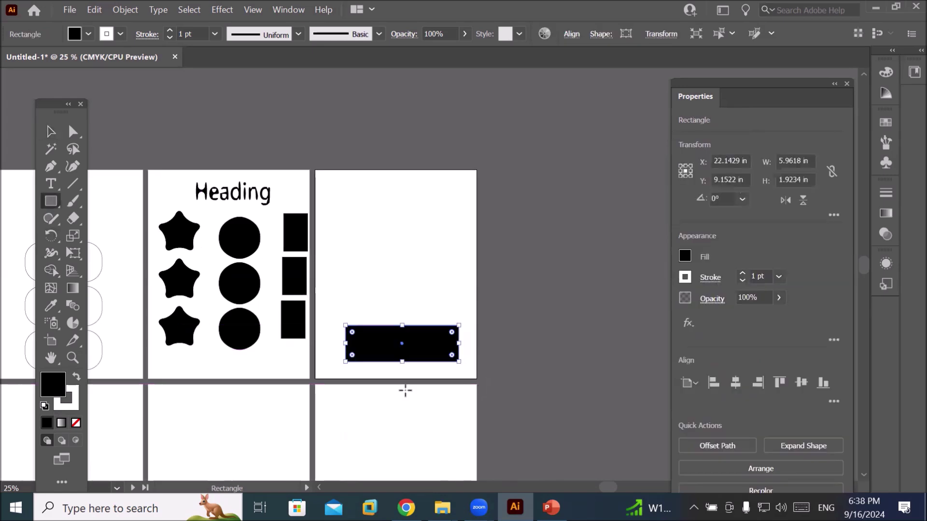
pyautogui.click(44, 406)
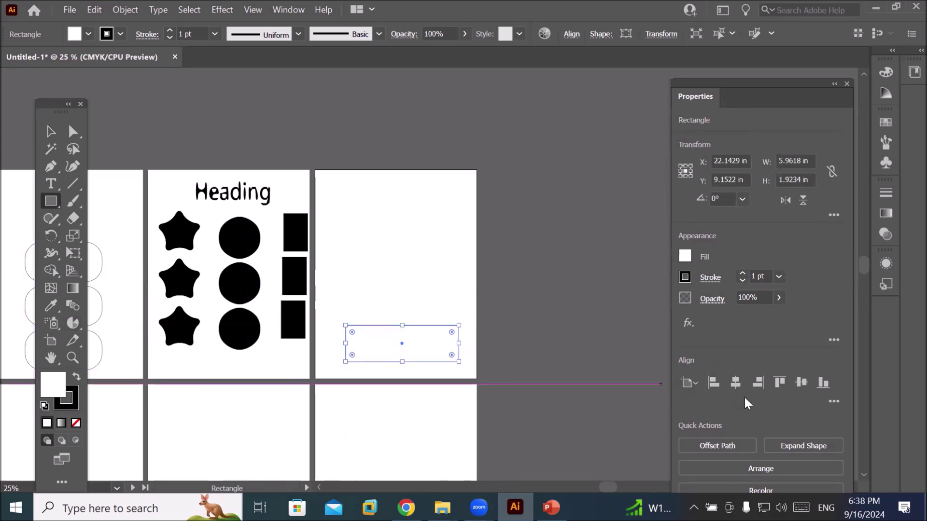
pyautogui.click(688, 323)
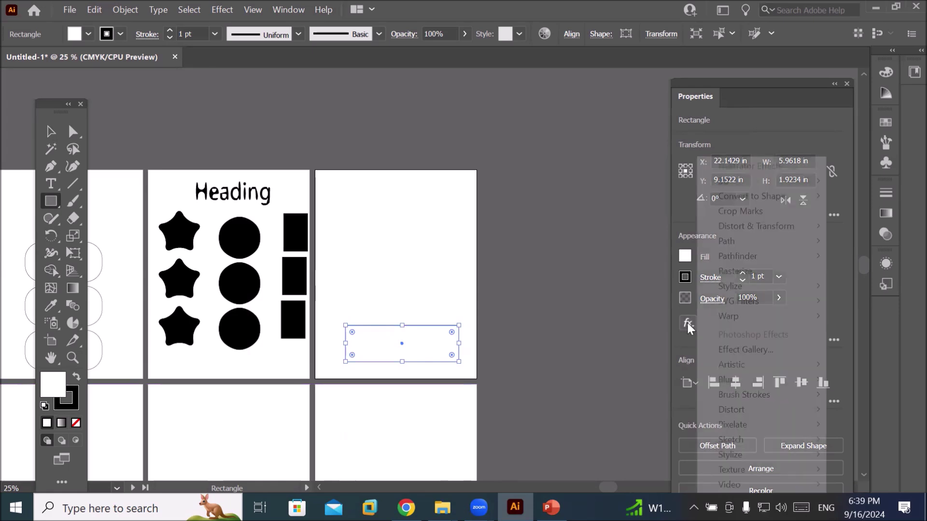
pyautogui.moveTo(768, 285)
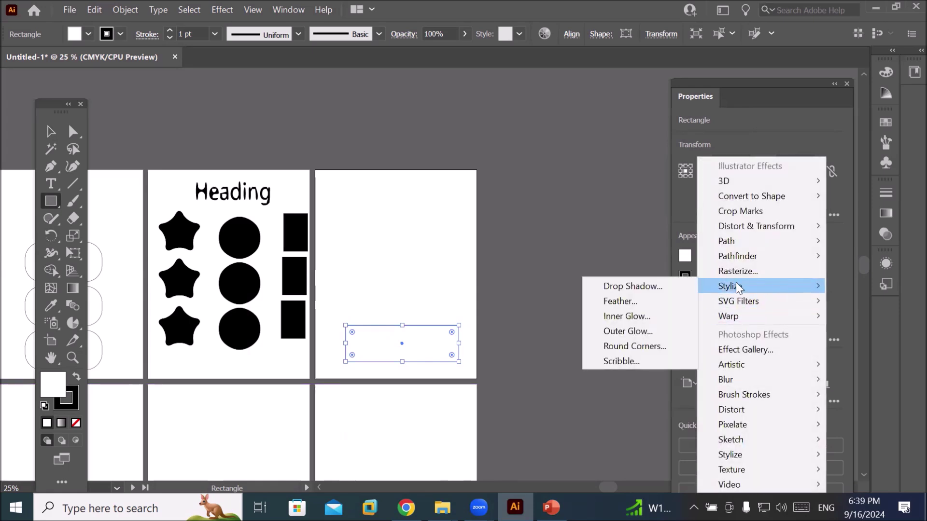
pyautogui.click(621, 360)
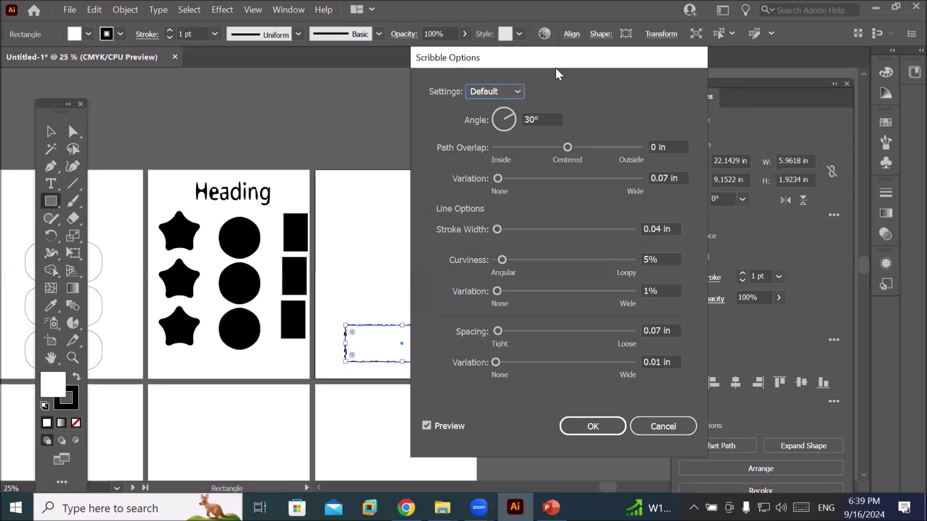
pyautogui.moveTo(556, 68); pyautogui.dragTo(697, 84)
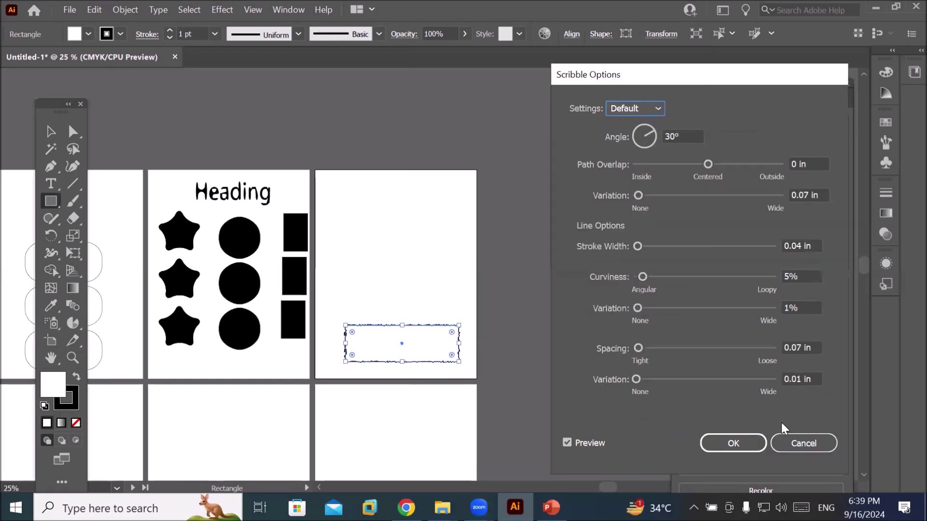
pyautogui.click(778, 442)
# - Draw a horizontal line about 5.9 in long above the rectangle, moving the toolbox out of the way
pyautogui.scroll(4, 524, 383)
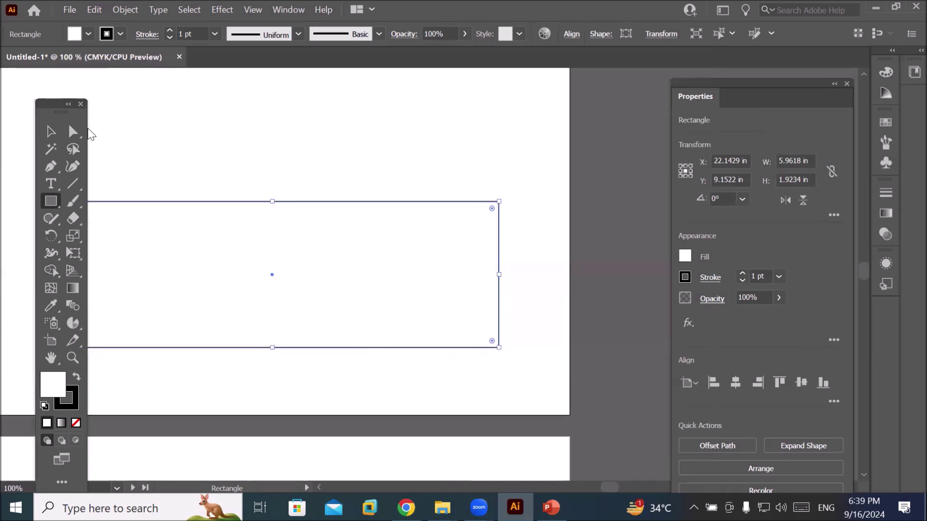
pyautogui.click(73, 183)
pyautogui.moveTo(49, 112); pyautogui.dragTo(24, 220)
pyautogui.moveTo(50, 128); pyautogui.dragTo(497, 124)
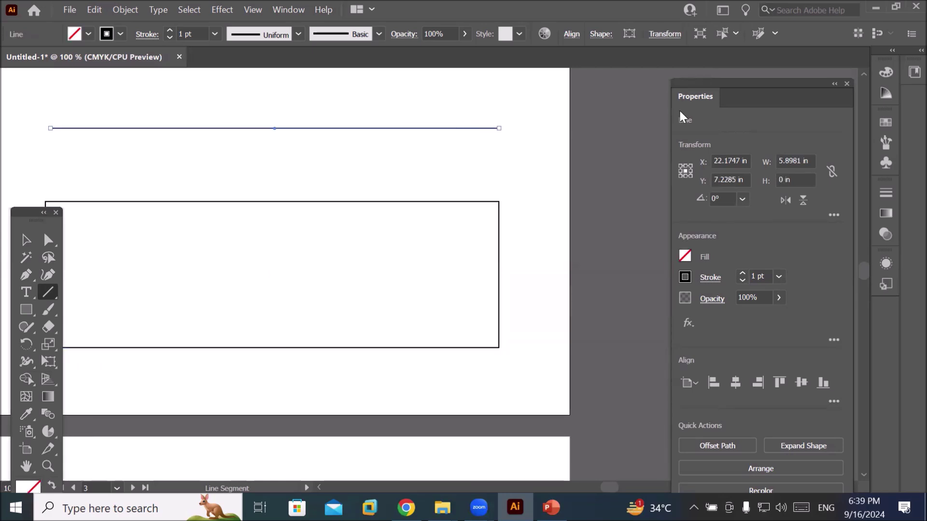
# - Draw a tilted hexagon about 2.36 by 2.35 in above the line's left end
pyautogui.moveTo(381, 153); pyautogui.dragTo(461, 312)
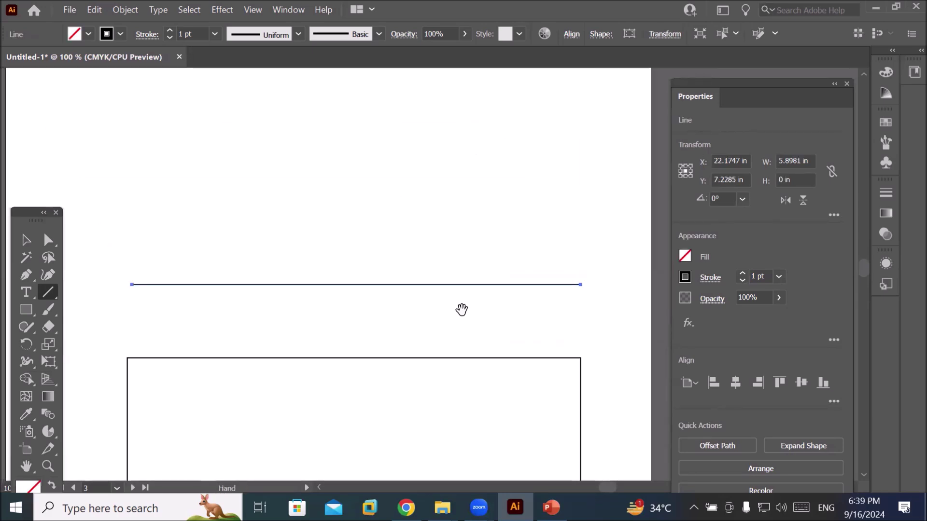
pyautogui.click(26, 310)
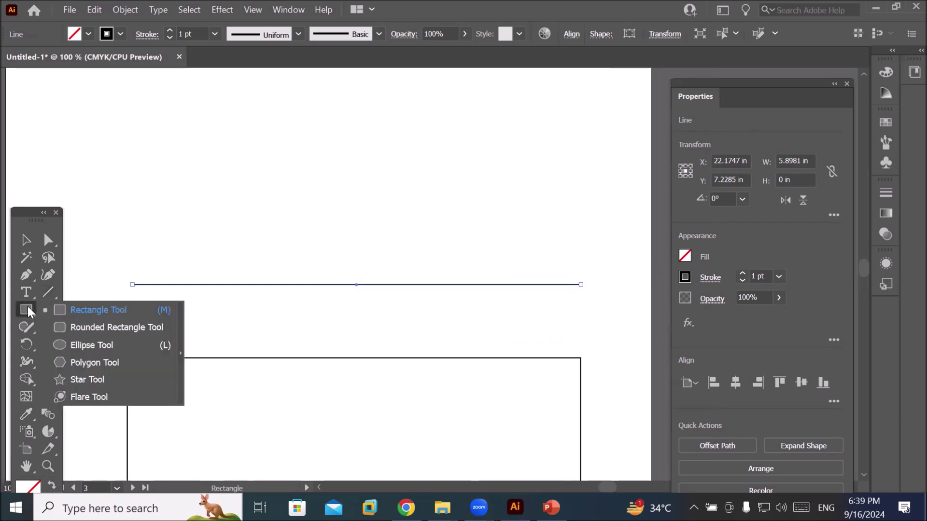
pyautogui.click(100, 364)
pyautogui.moveTo(158, 145)
pyautogui.mouseDown()
pyautogui.moveTo(522, 190)
pyautogui.moveTo(247, 167)
pyautogui.mouseUp()
# - Draw a five-pointed star about 2.30 by 2.32 in beside the hexagon, and an ellipse about 1.46 by 1.81 in beside the star
pyautogui.scroll(-1, 252, 166)
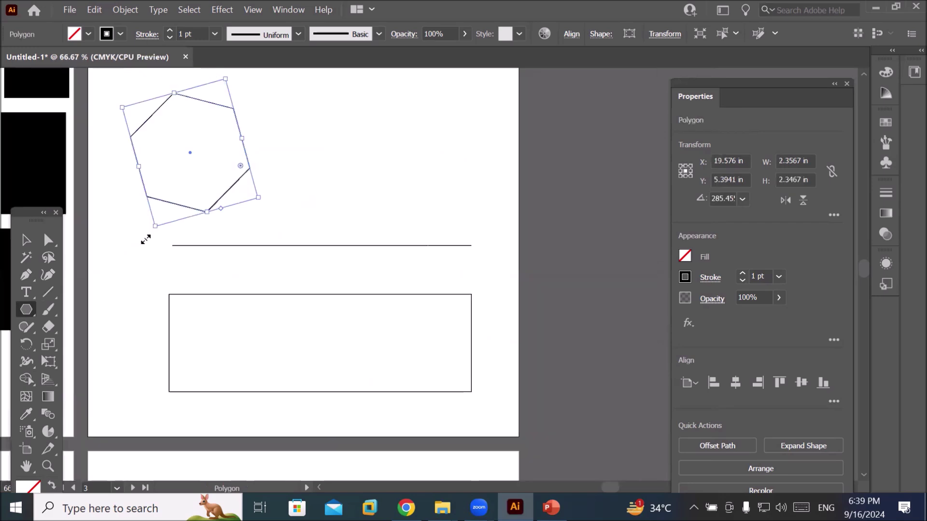
pyautogui.click(22, 313)
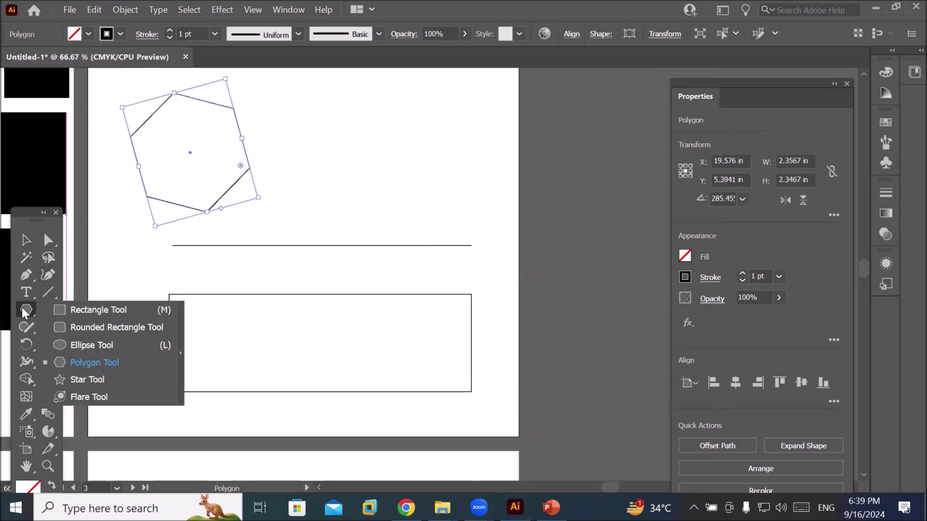
pyautogui.click(76, 381)
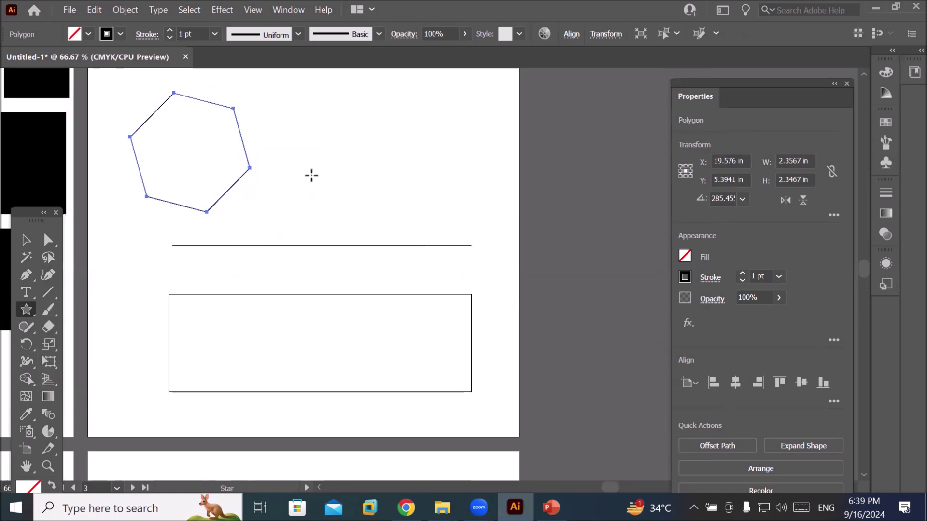
pyautogui.moveTo(338, 133); pyautogui.dragTo(383, 178)
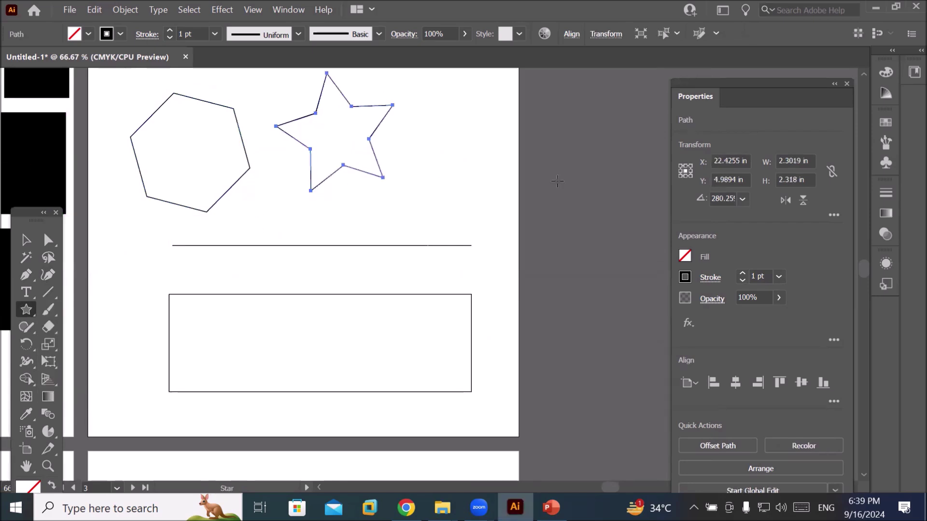
pyautogui.click(27, 312)
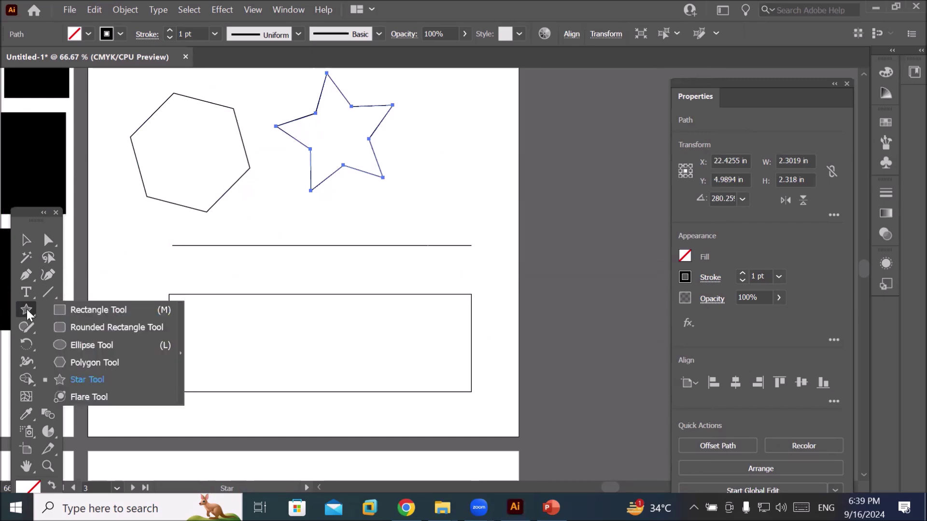
pyautogui.click(78, 345)
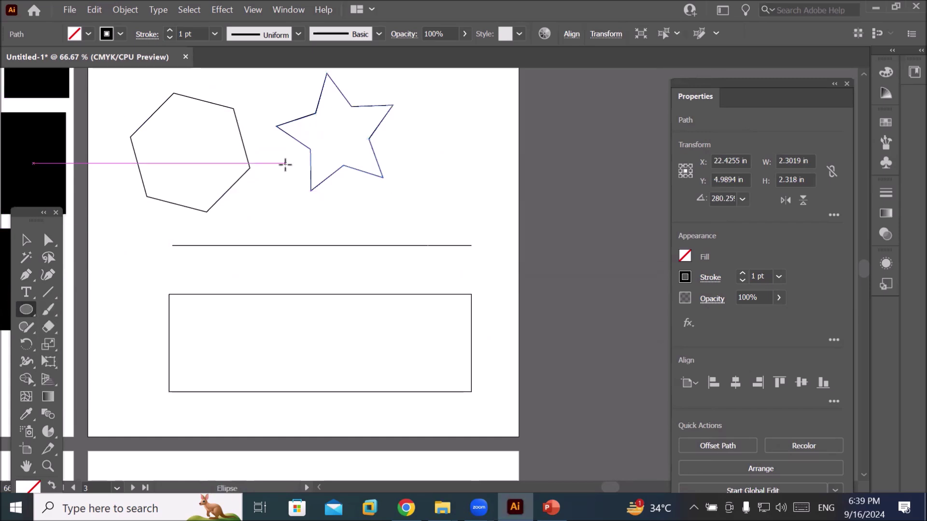
pyautogui.moveTo(431, 91); pyautogui.dragTo(506, 182)
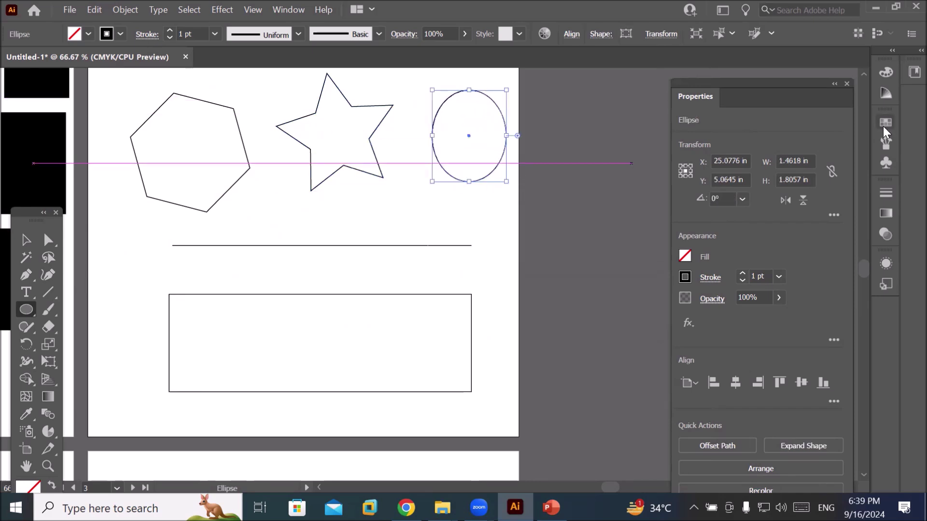
# - Add the 57 pt Myriad Pro text "Heading.." above the shapes, and dock the floating toolbox at the workspace edge
pyautogui.moveTo(340, 126); pyautogui.dragTo(330, 284)
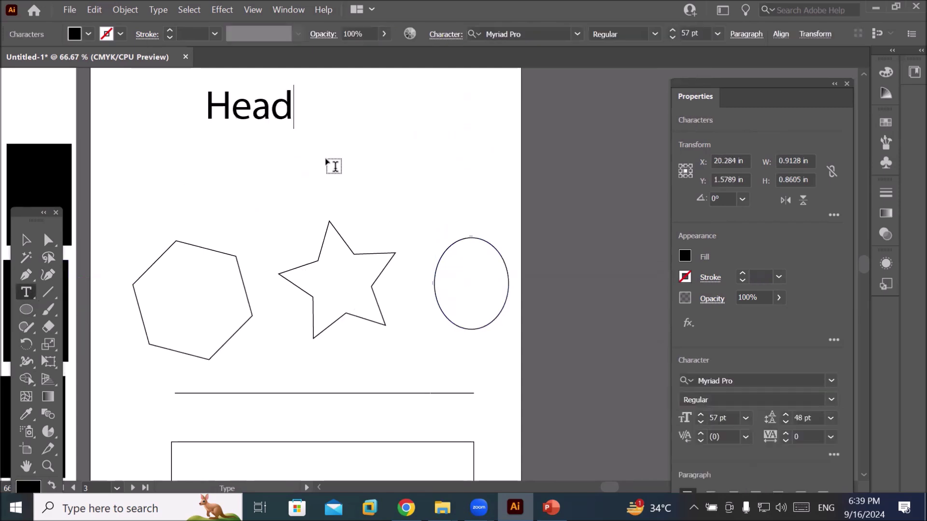
pyautogui.write('ing..')
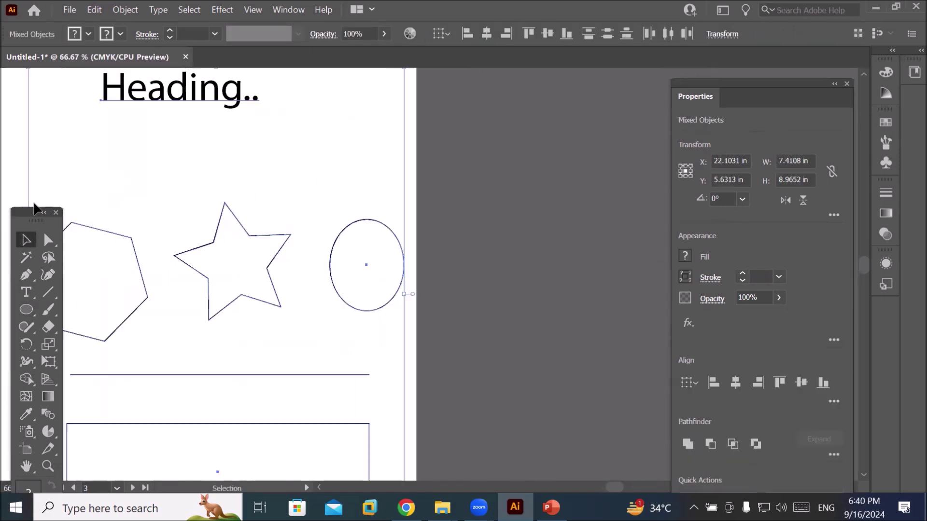
pyautogui.moveTo(33, 210); pyautogui.dragTo(8, 212)
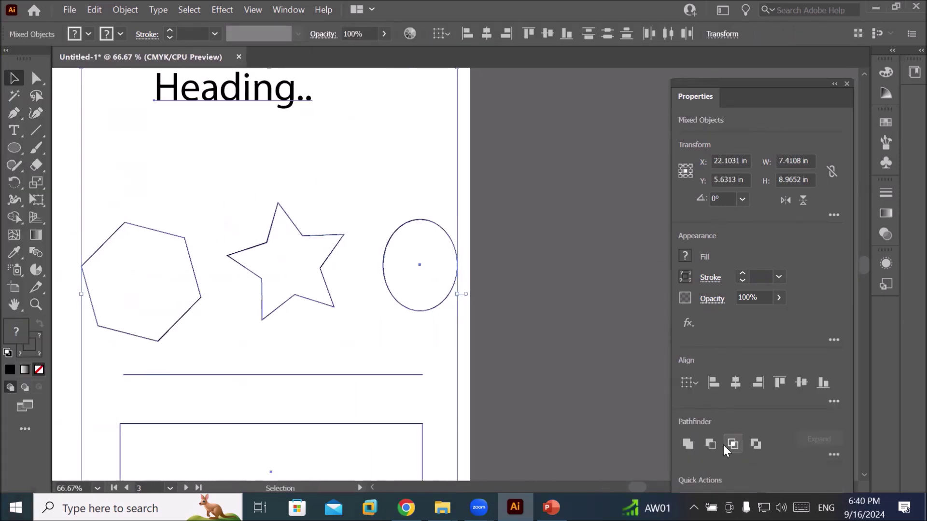
# - Start the Stylize Scribble effect on the heading and all the outlined shapes of the third artboard, with preview on
pyautogui.click(688, 322)
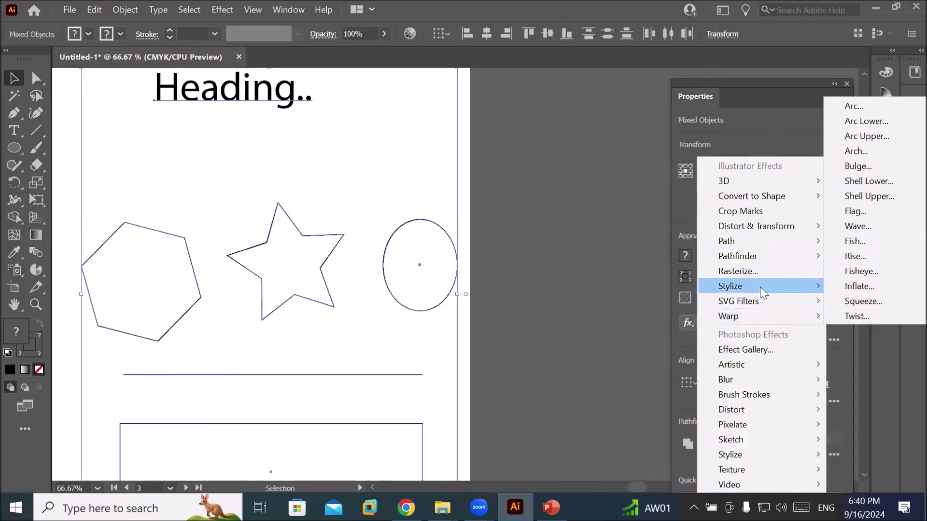
pyautogui.moveTo(760, 286)
pyautogui.click(613, 361)
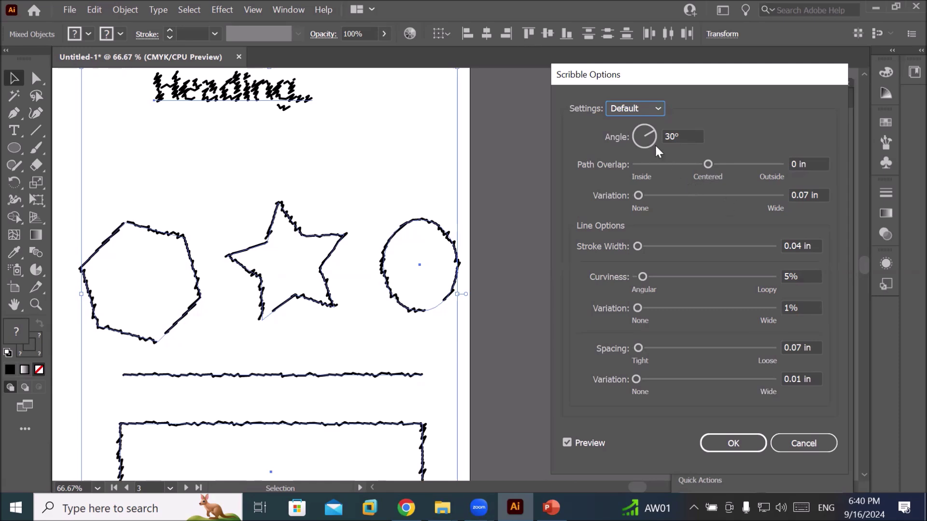
# - Try Scribble angles of 235° and 36°, and path overlap variations of 0.53 in and 0.01 in
pyautogui.click(638, 144)
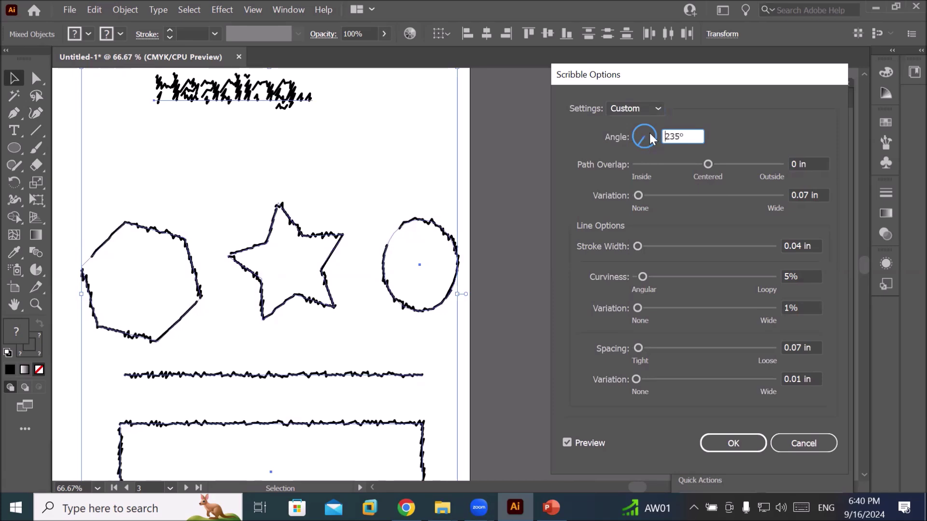
pyautogui.click(650, 133)
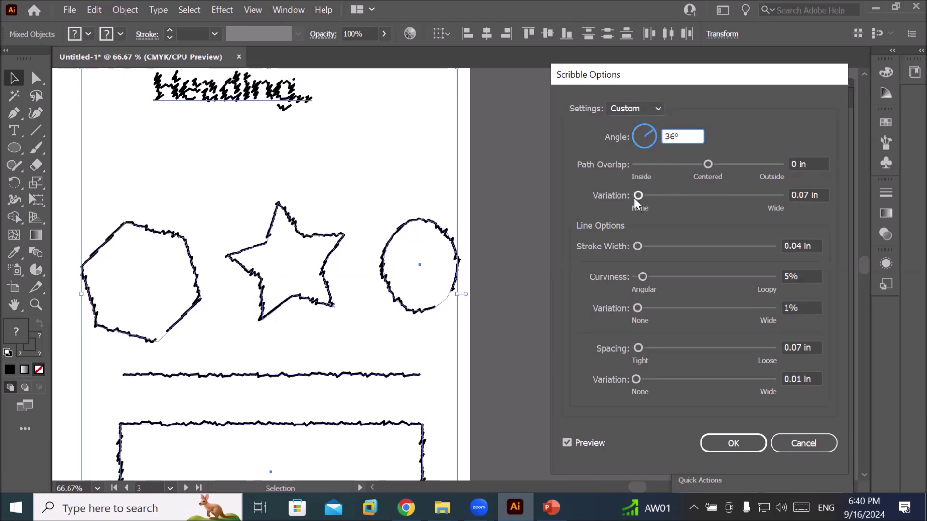
pyautogui.moveTo(638, 196); pyautogui.dragTo(652, 195)
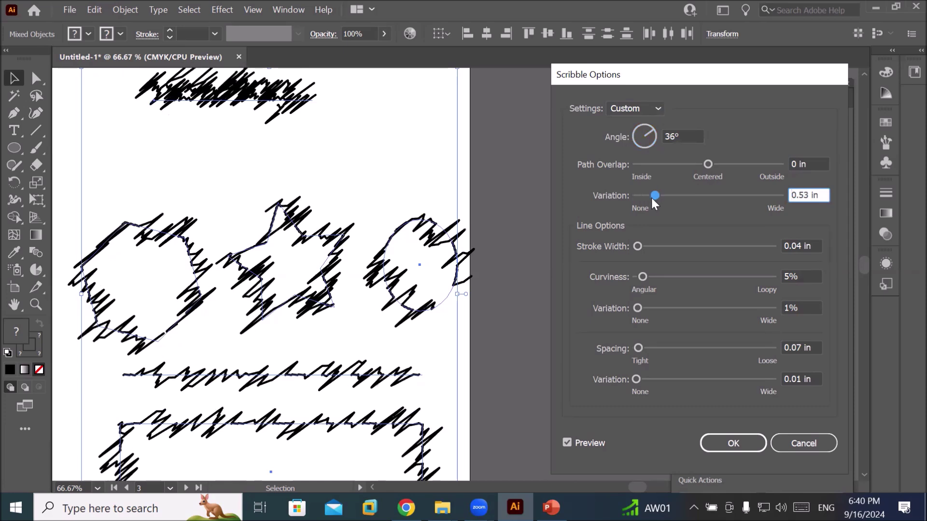
pyautogui.moveTo(657, 198)
pyautogui.mouseDown()
pyautogui.moveTo(626, 213)
pyautogui.moveTo(639, 194)
pyautogui.moveTo(660, 191)
pyautogui.moveTo(610, 188)
pyautogui.mouseUp()
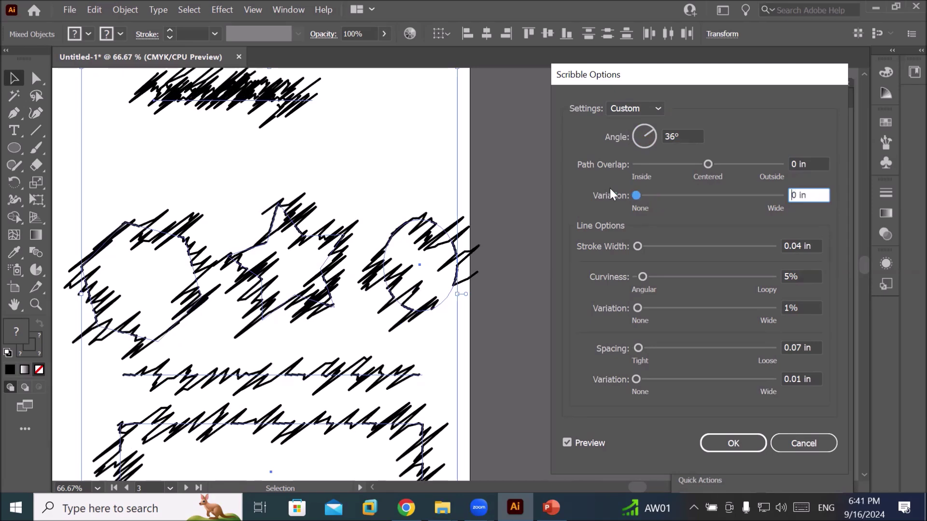
# - Preview the Childlike, Dense and Loose Scribble presets on the selected artwork
pyautogui.click(659, 108)
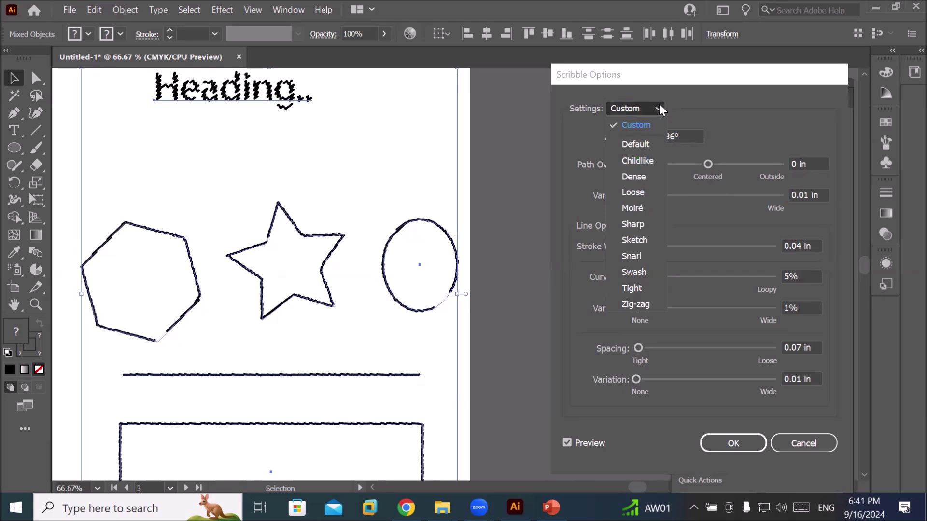
pyautogui.click(645, 161)
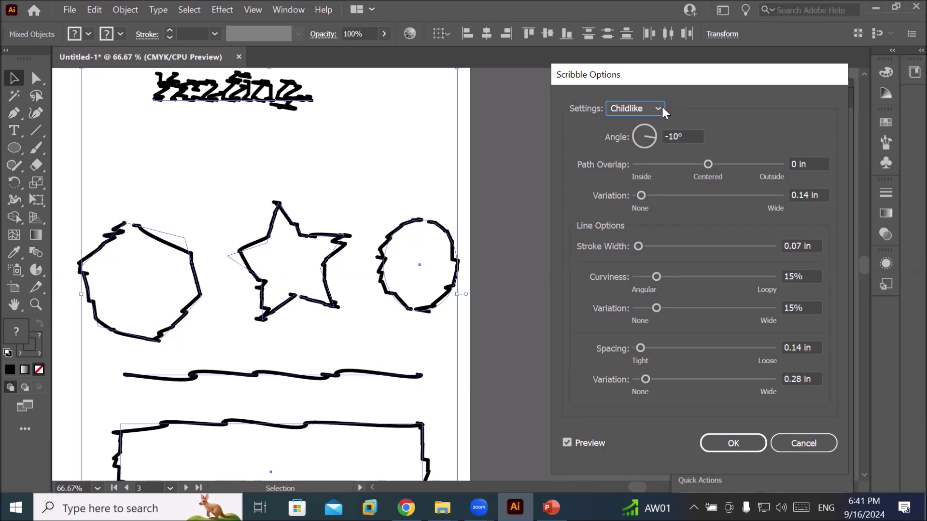
pyautogui.click(663, 103)
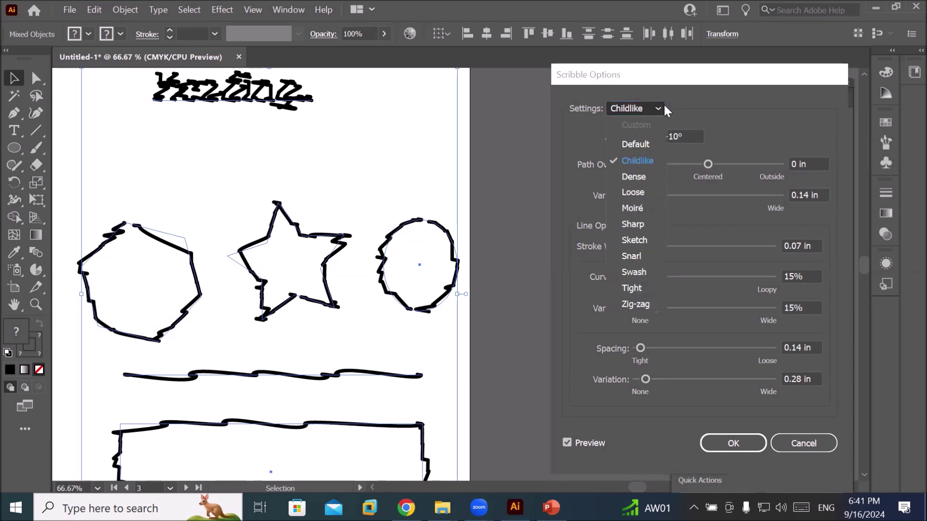
pyautogui.click(642, 177)
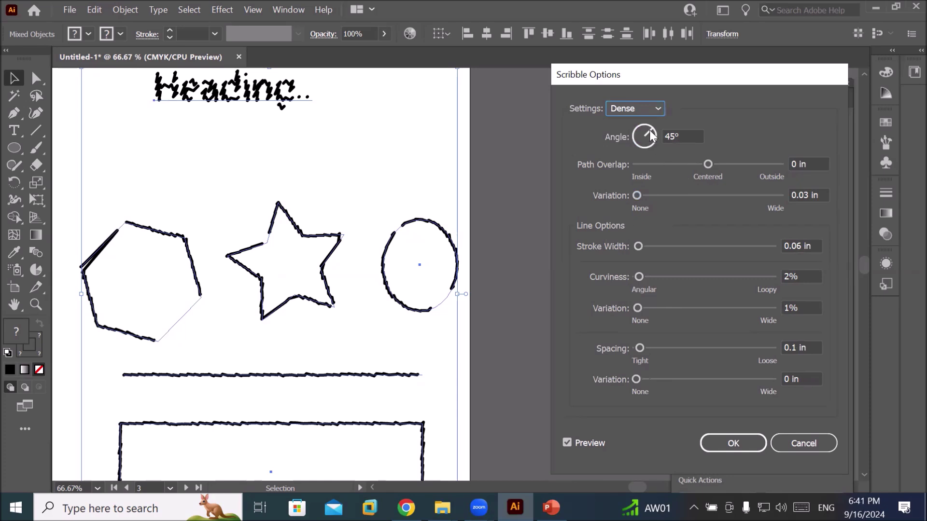
pyautogui.click(657, 110)
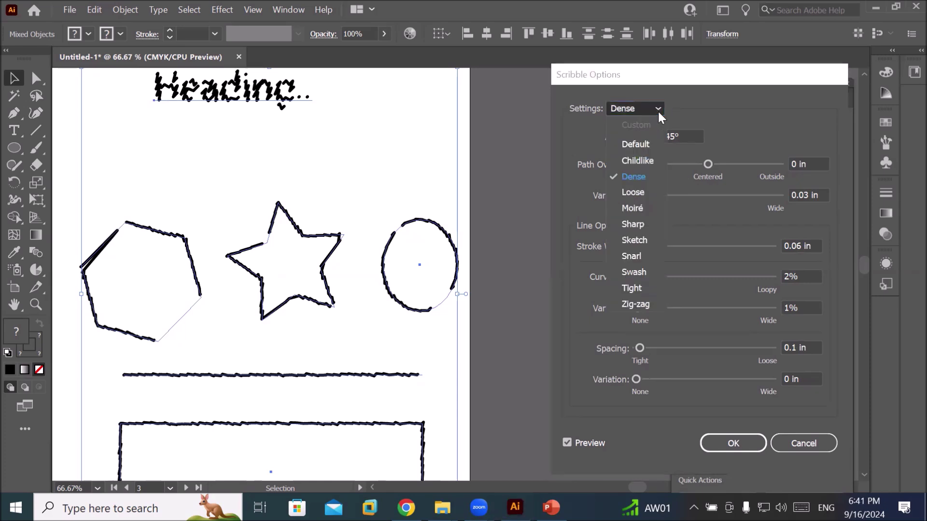
pyautogui.click(645, 188)
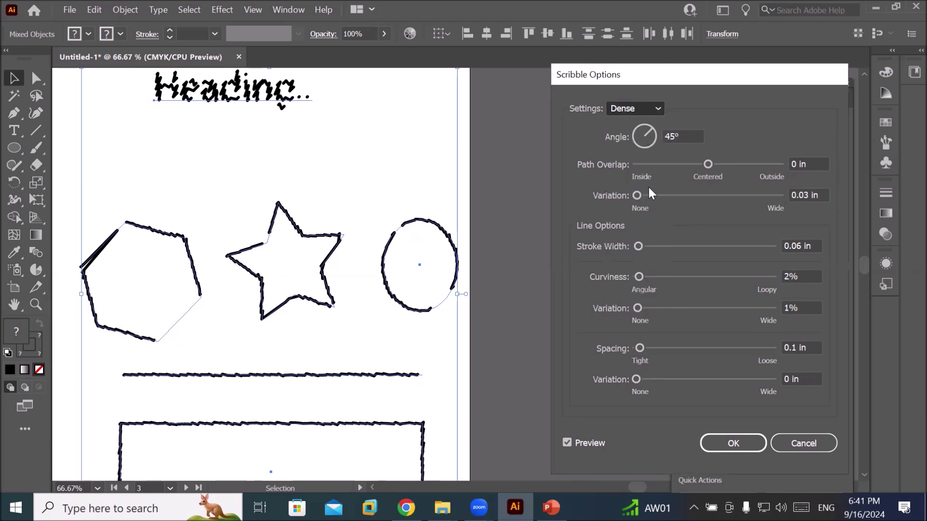
# - Preview the Moiré, Sharp, Sketch and Snarl Scribble presets on the selected artwork
pyautogui.click(653, 108)
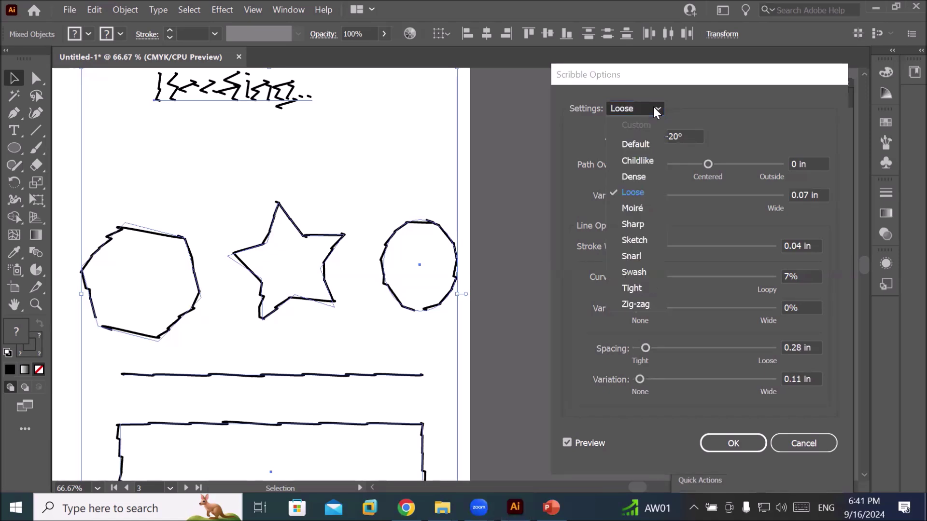
pyautogui.click(641, 208)
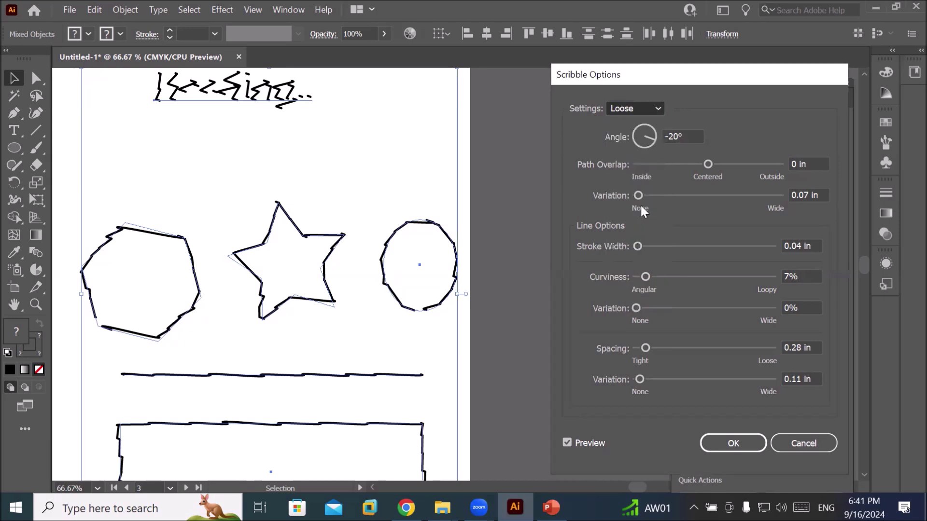
pyautogui.click(647, 110)
pyautogui.click(630, 229)
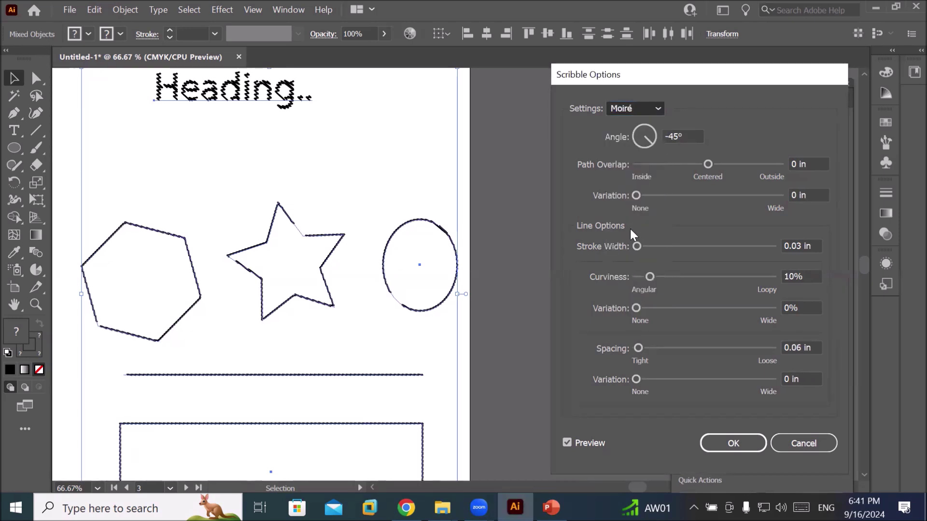
pyautogui.click(658, 107)
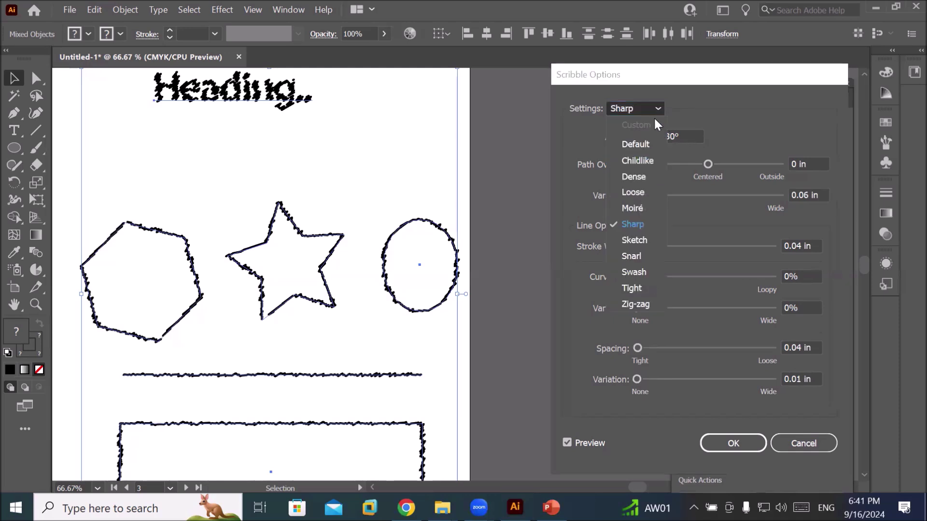
pyautogui.click(634, 238)
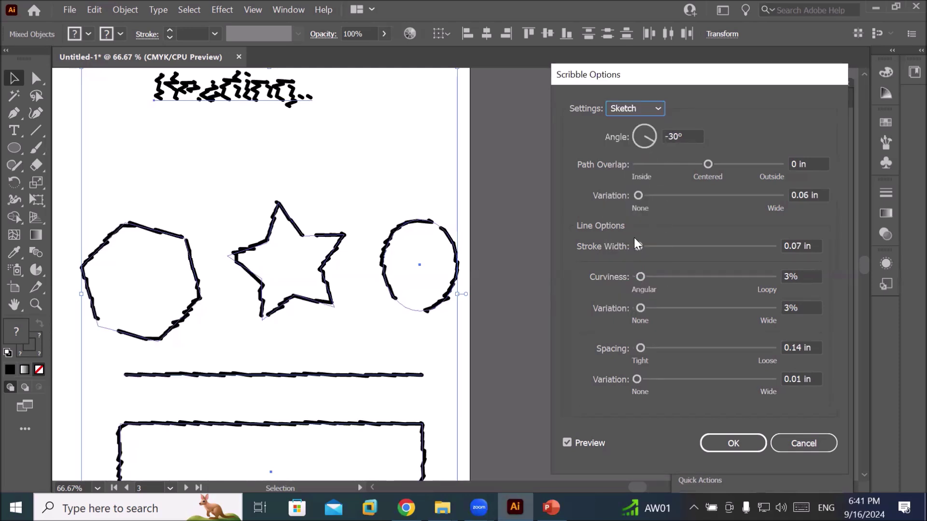
pyautogui.click(644, 103)
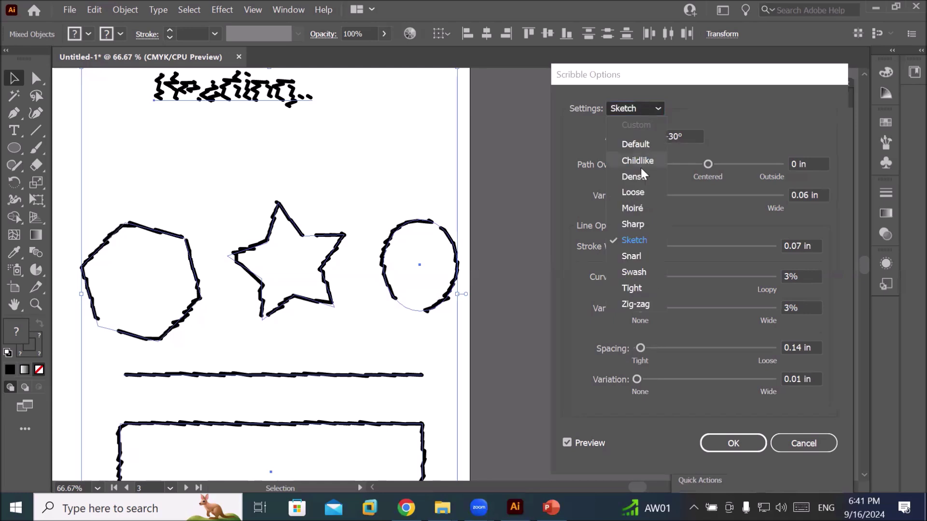
pyautogui.click(650, 255)
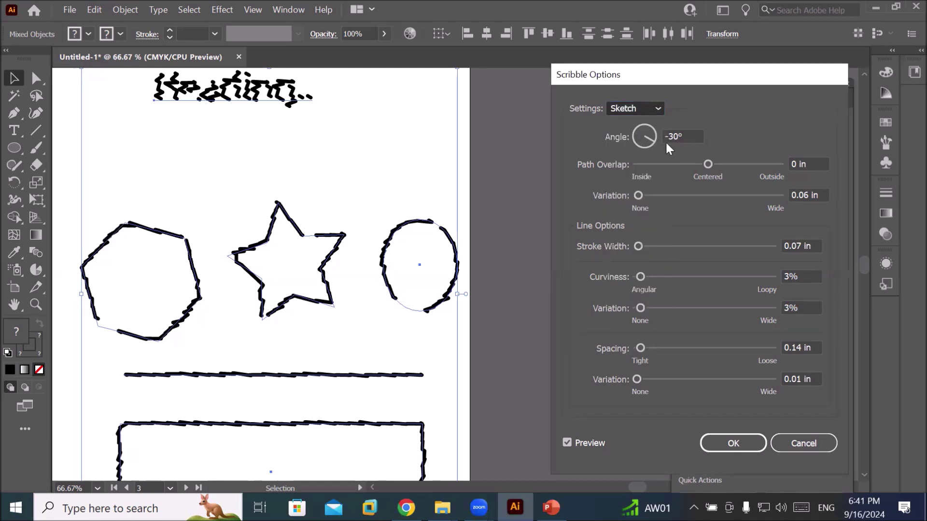
# - Preview the Swash and Tight Scribble presets, and choose the Zig-zag preset as the base setting
pyautogui.click(662, 104)
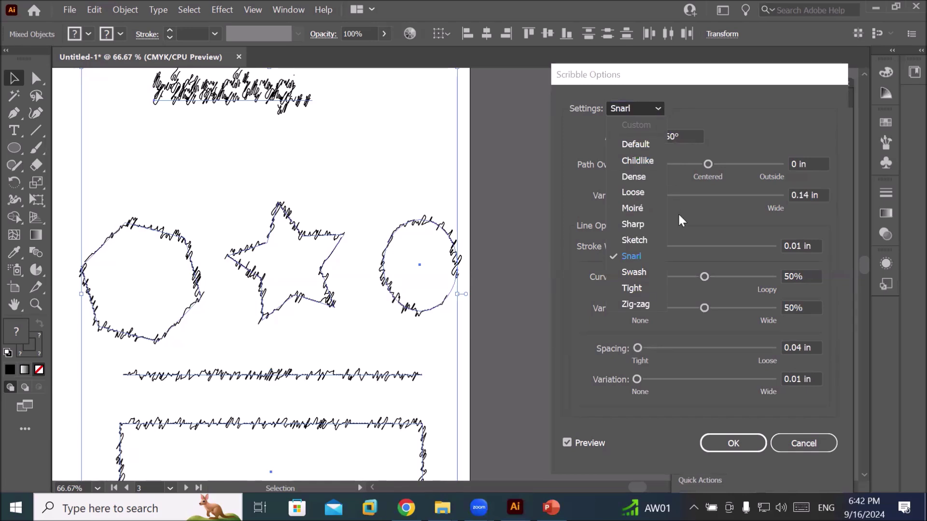
pyautogui.click(649, 271)
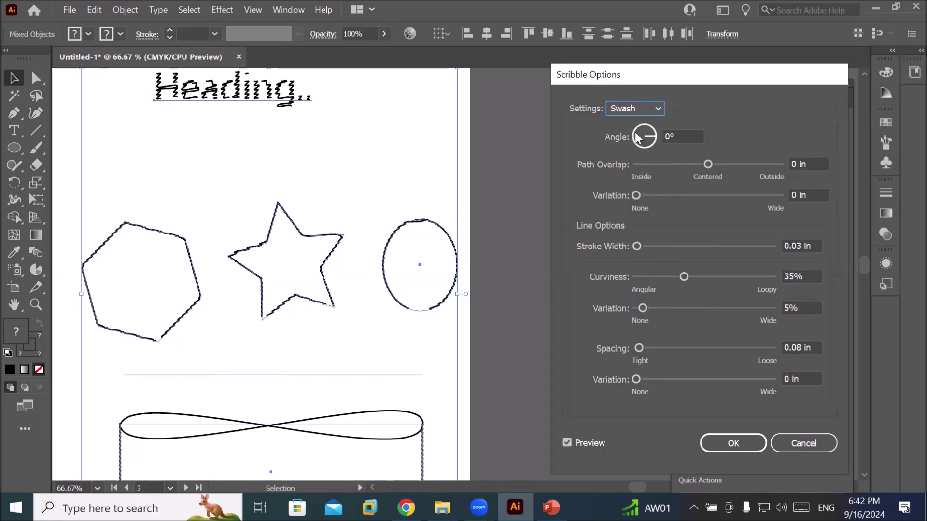
pyautogui.click(651, 109)
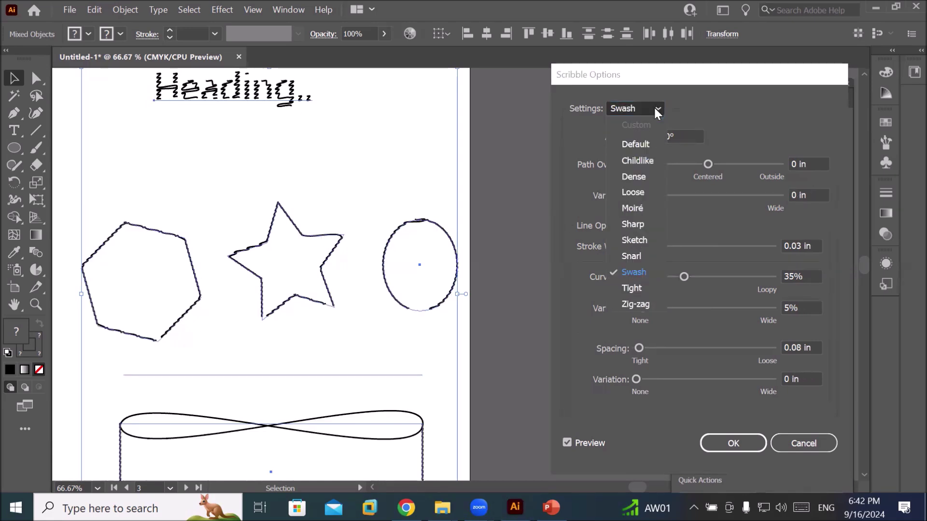
pyautogui.press('Escape')
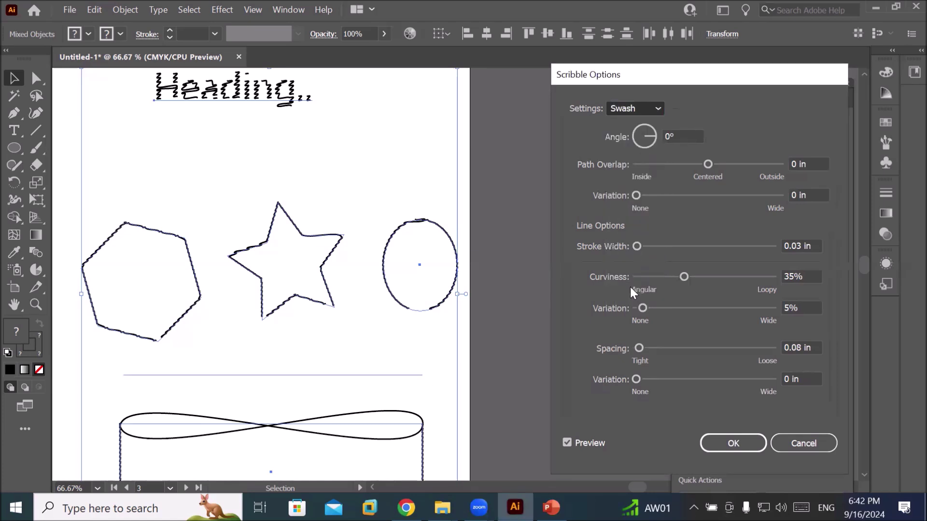
pyautogui.press('Down')
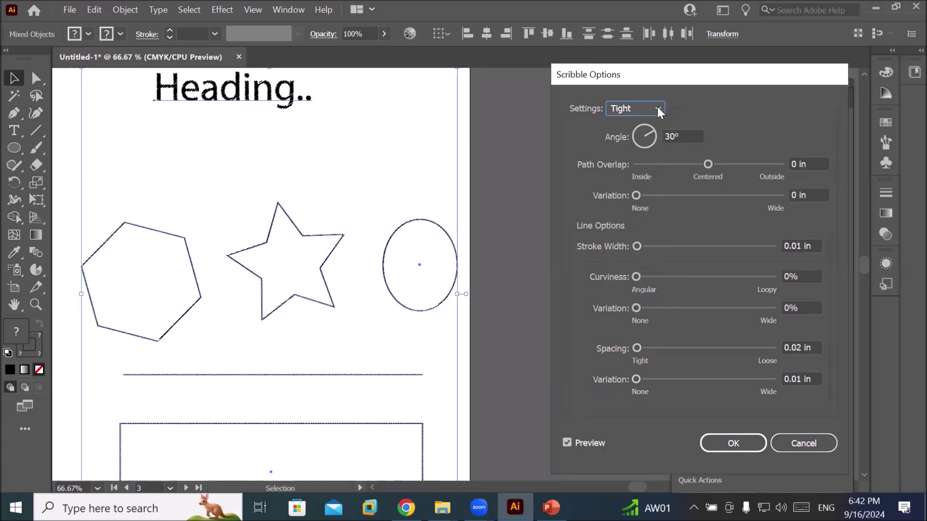
pyautogui.click(657, 108)
pyautogui.click(637, 304)
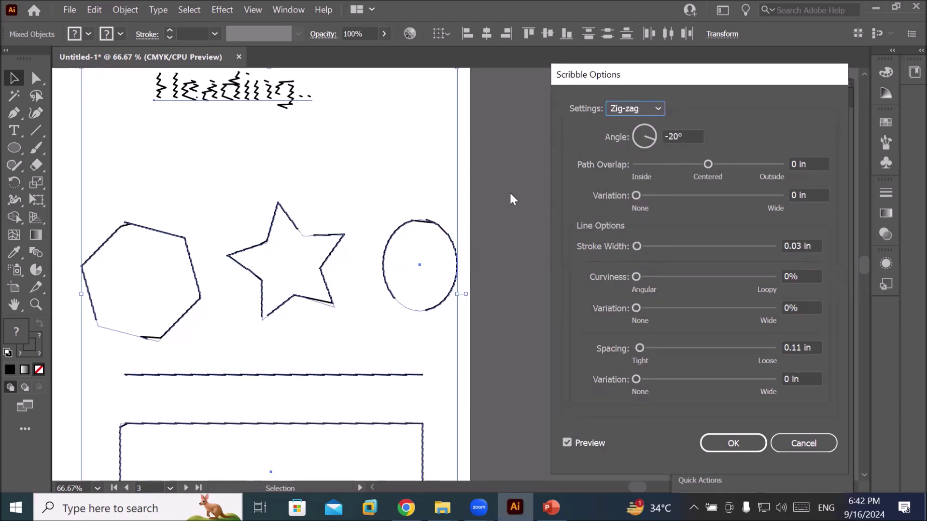
# - Try path overlap variations of 0 in and 0.21 in, with Scribble stroke widths of 0.17 in and 0.04 in
pyautogui.moveTo(638, 193)
pyautogui.mouseDown()
pyautogui.moveTo(655, 196)
pyautogui.moveTo(619, 193)
pyautogui.mouseUp()
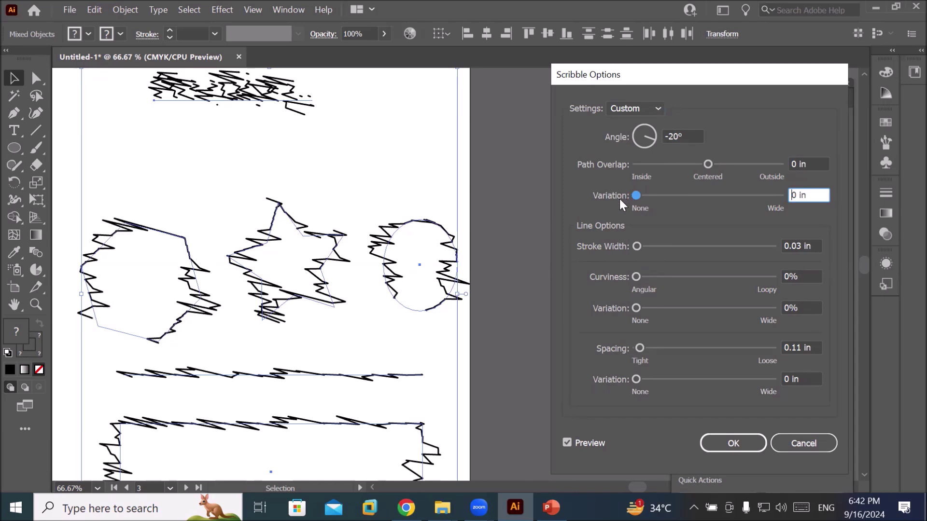
pyautogui.moveTo(639, 245); pyautogui.dragTo(644, 244)
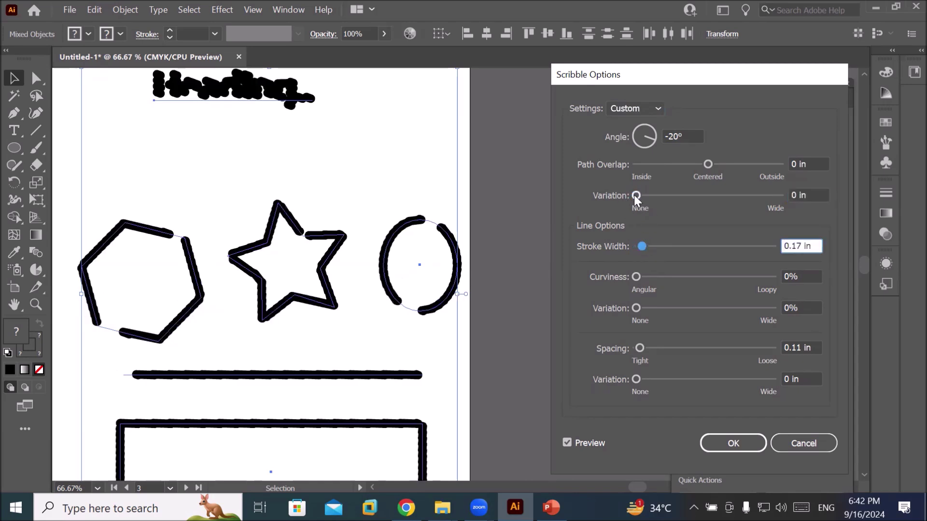
pyautogui.moveTo(636, 195); pyautogui.dragTo(642, 195)
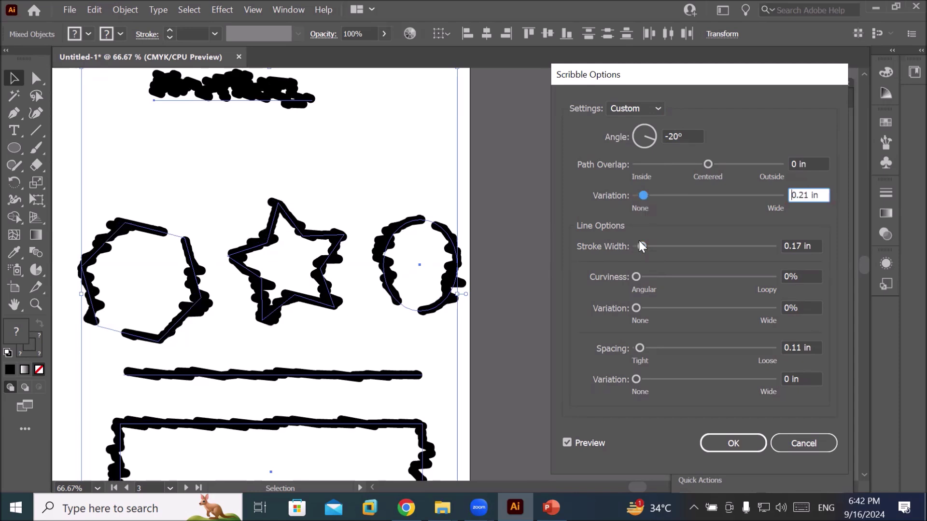
pyautogui.moveTo(644, 247); pyautogui.dragTo(638, 249)
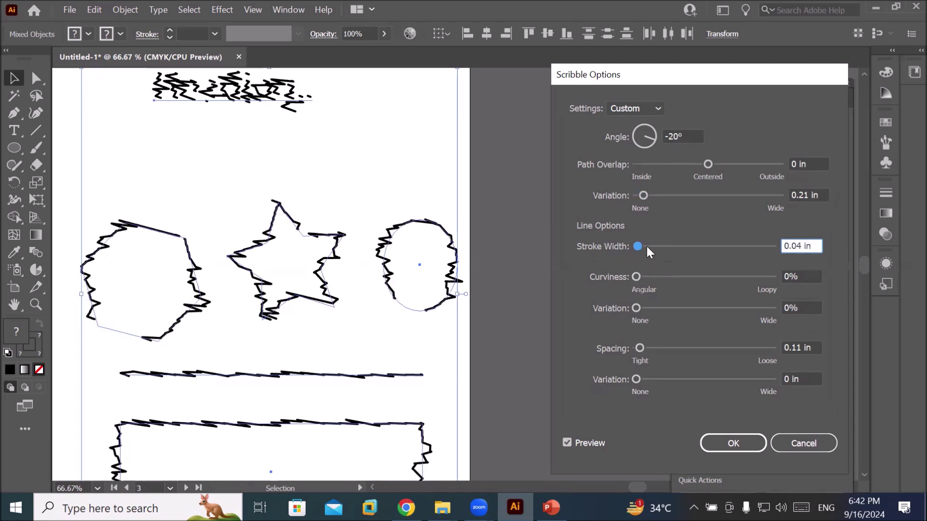
# - Set the Scribble stroke width to 0.07 in, the path overlap variation to 0.07 in and the curviness to 16%
pyautogui.moveTo(639, 244); pyautogui.dragTo(641, 244)
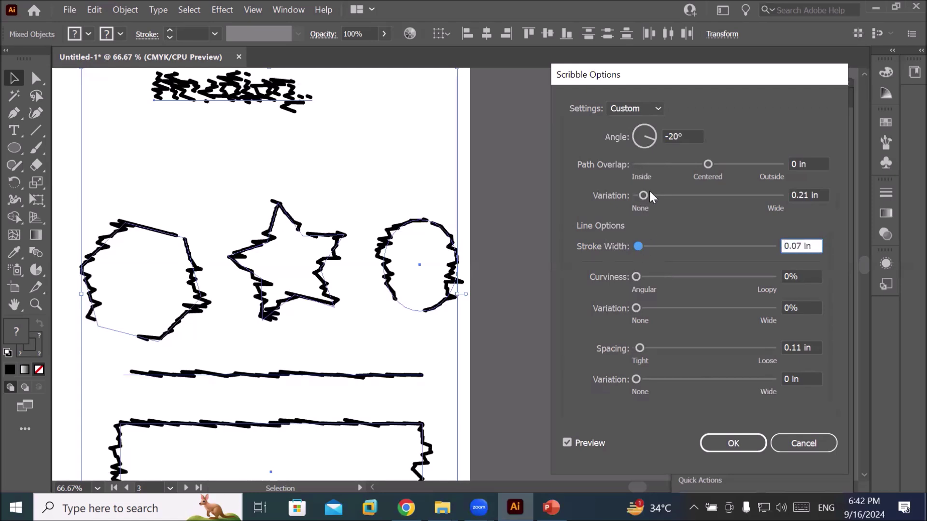
pyautogui.moveTo(642, 195); pyautogui.dragTo(636, 196)
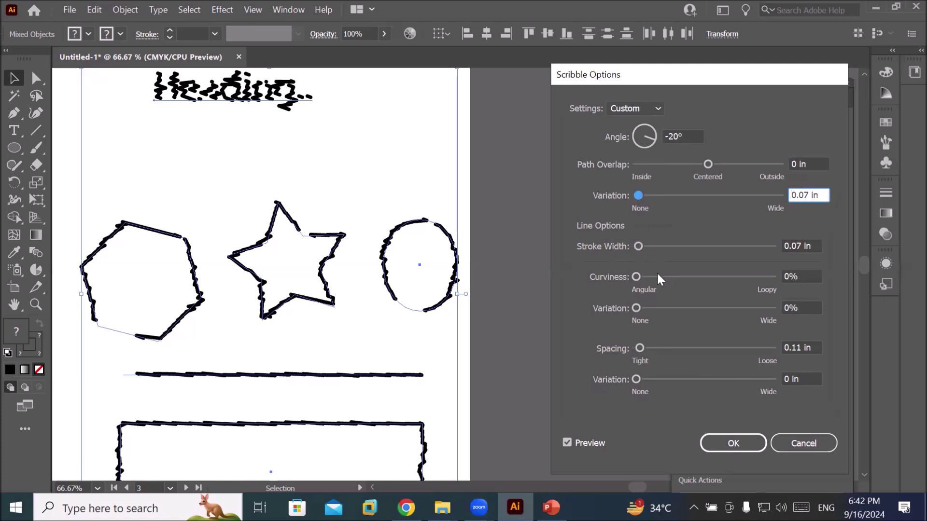
pyautogui.moveTo(634, 274); pyautogui.dragTo(653, 276)
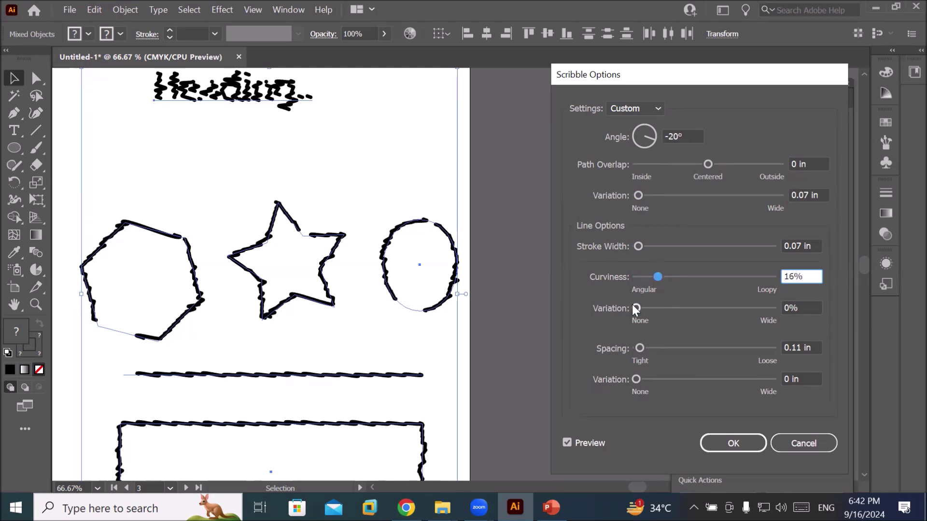
# - Set the Scribble curviness variation to 12%, try spacings of 0.58, 0.13 and 1.65 in, and apply the effect with 0.01 in spacing
pyautogui.moveTo(635, 307); pyautogui.dragTo(650, 306)
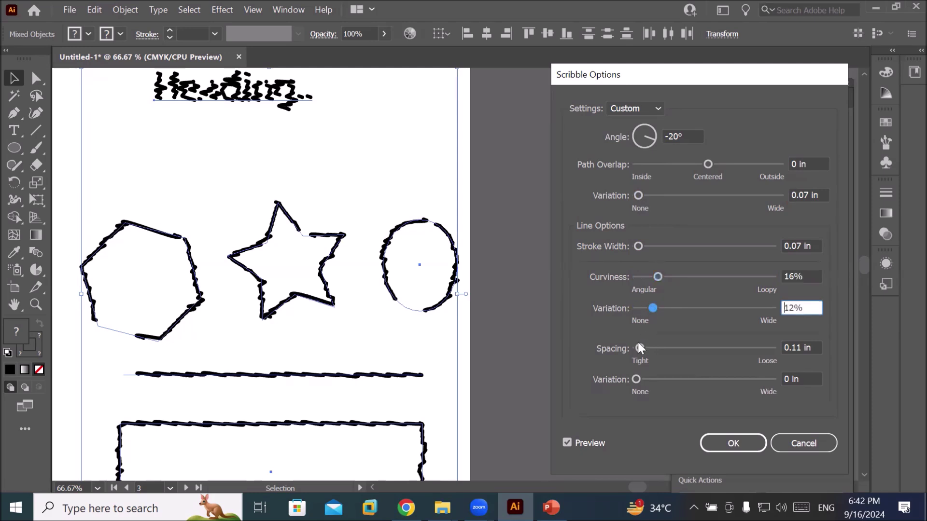
pyautogui.moveTo(639, 348); pyautogui.dragTo(655, 348)
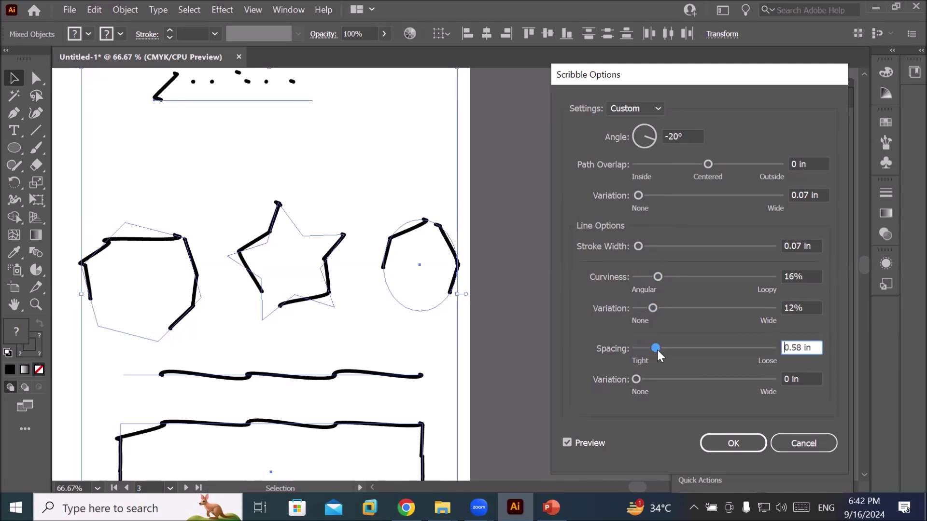
pyautogui.moveTo(656, 349); pyautogui.dragTo(641, 349)
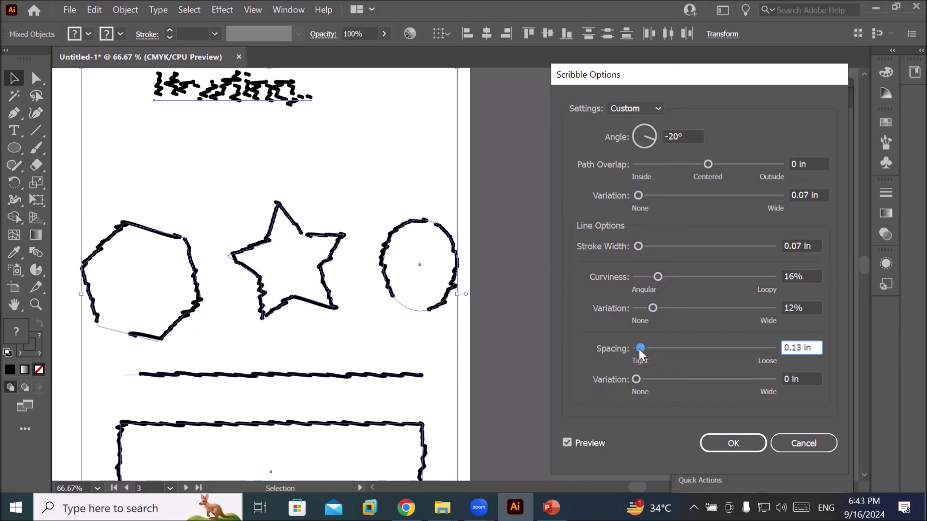
pyautogui.moveTo(638, 349); pyautogui.dragTo(683, 346)
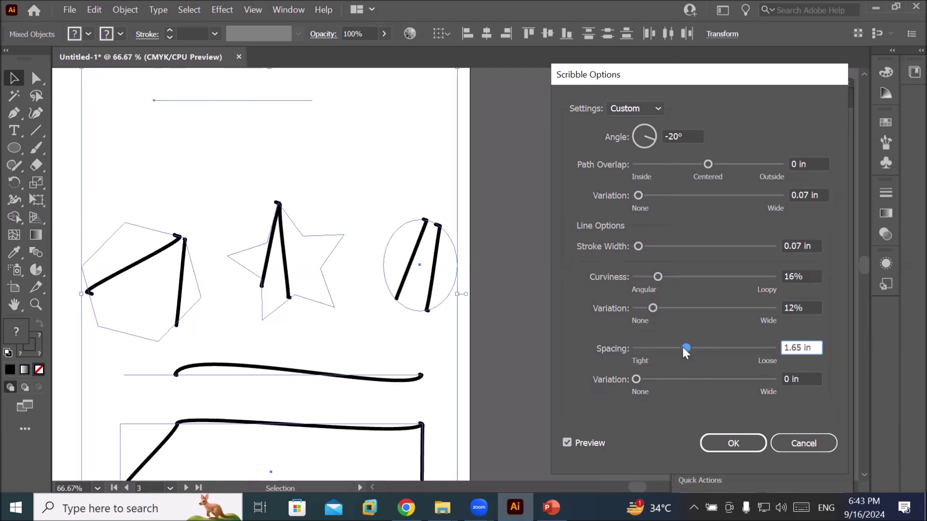
pyautogui.moveTo(682, 345); pyautogui.dragTo(638, 352)
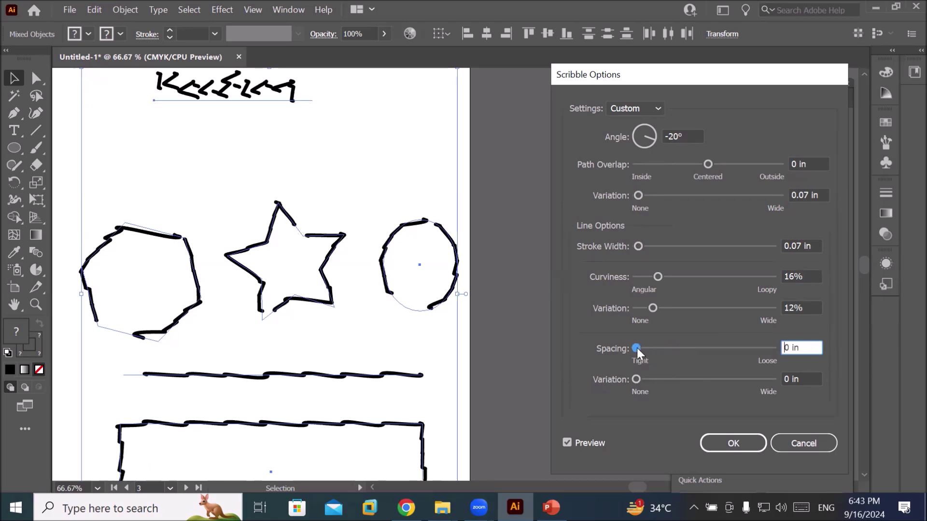
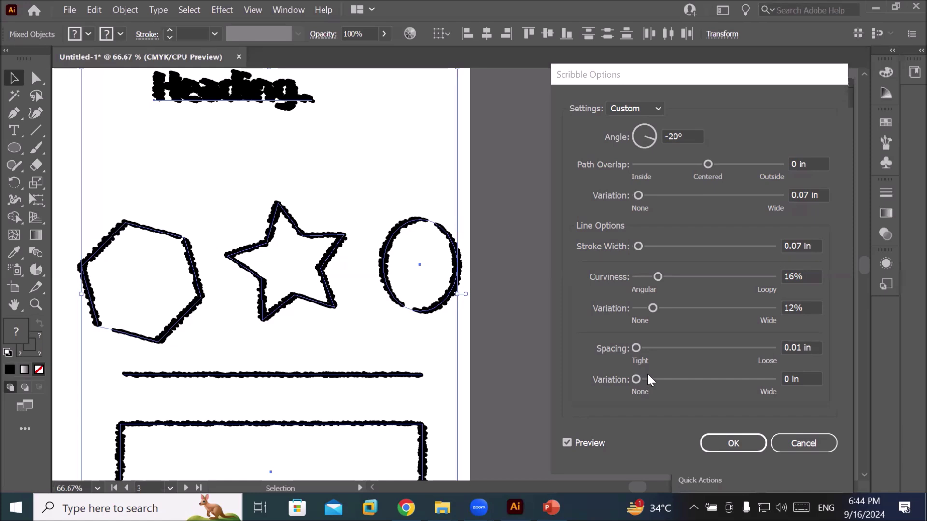
pyautogui.click(731, 444)
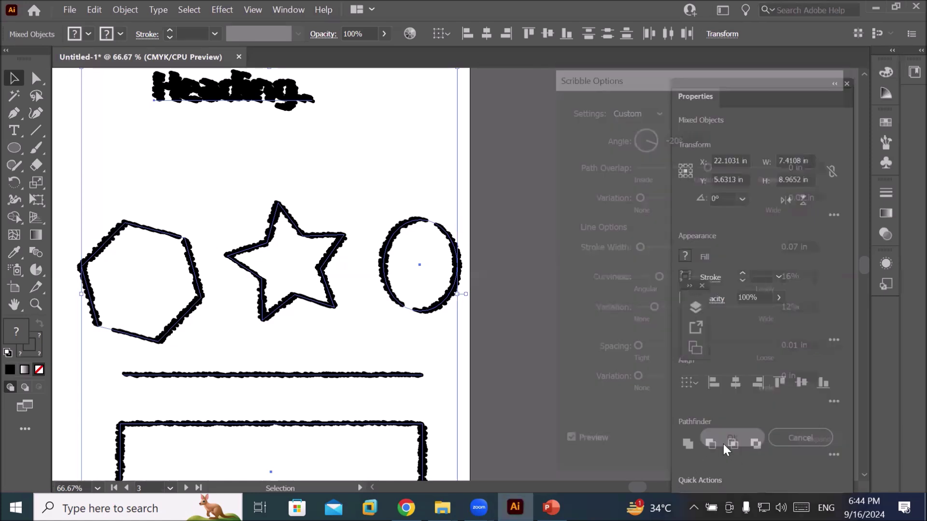
# - Remove the Scribble effect from the selected heading and shapes, and delete this artwork from the third artboard
pyautogui.hotkey('ctrl', '-')
pyautogui.hotkey('ctrl', '-')
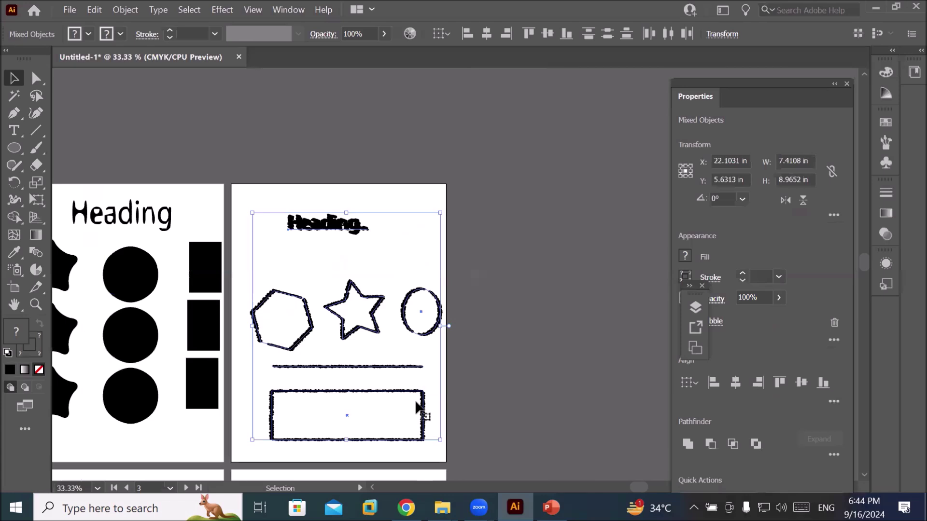
pyautogui.hotkey('ctrl', '+')
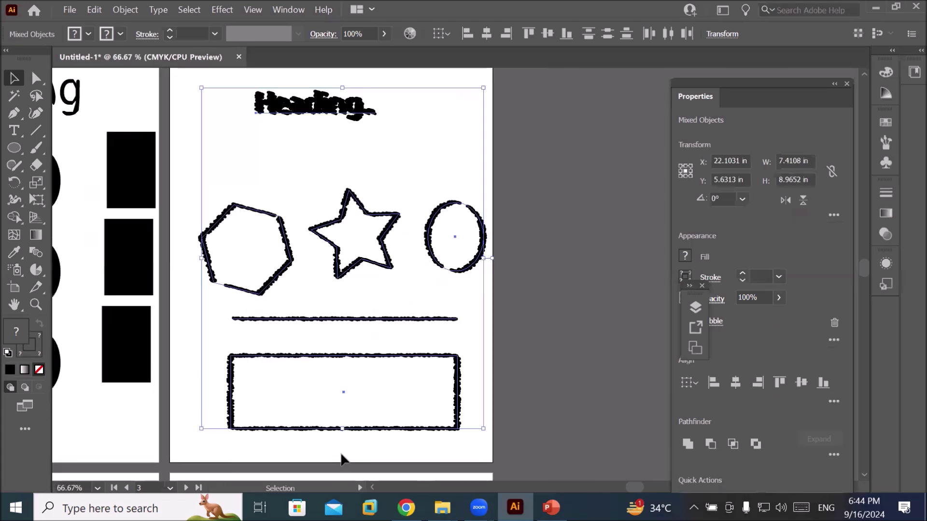
pyautogui.hotkey('ctrl', '-')
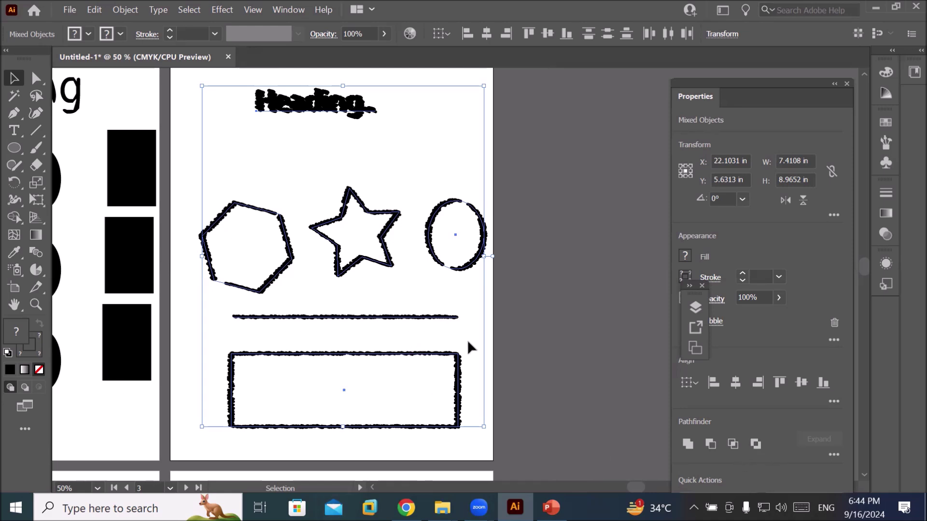
pyautogui.click(689, 286)
pyautogui.moveTo(703, 289); pyautogui.dragTo(602, 404)
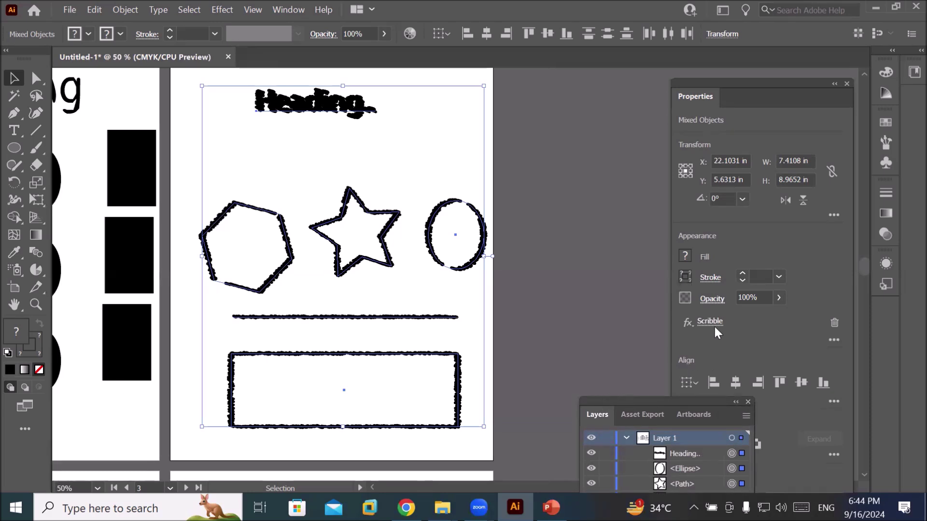
pyautogui.click(834, 323)
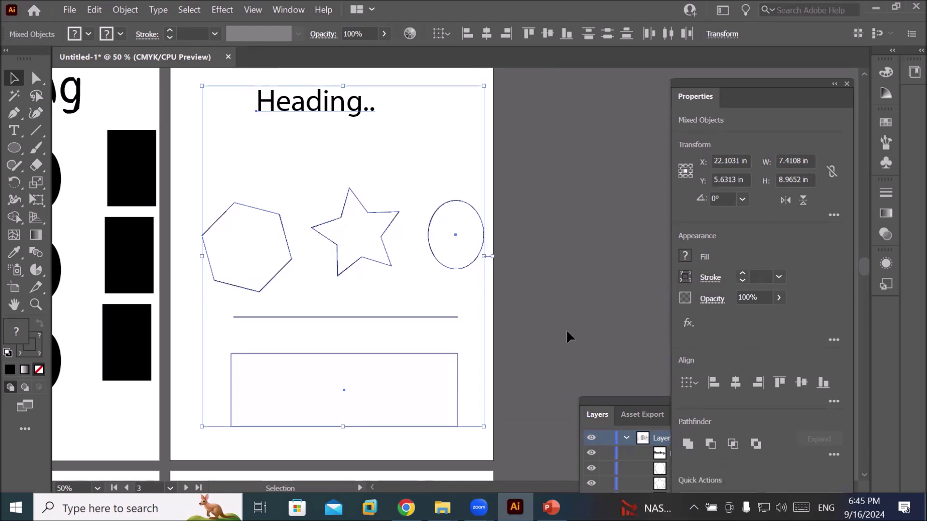
pyautogui.scroll(1, 538, 345)
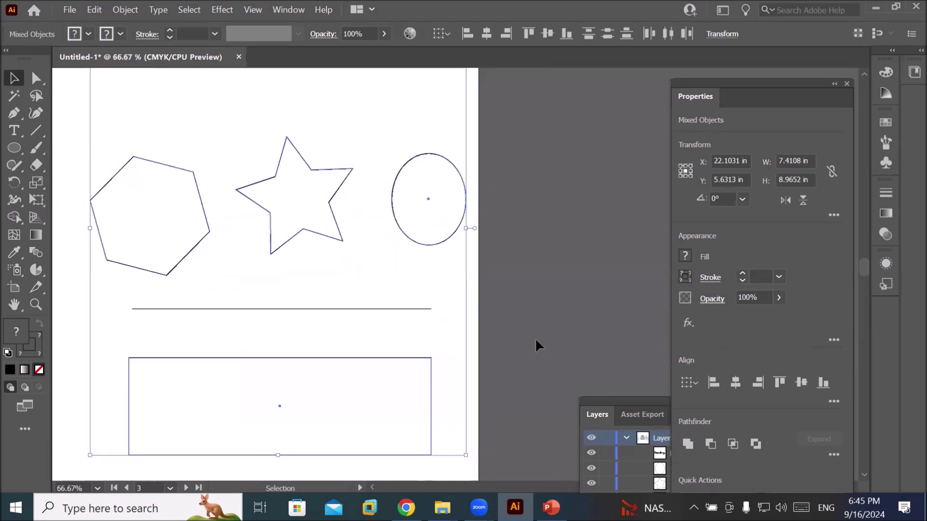
pyautogui.scroll(-1, 539, 345)
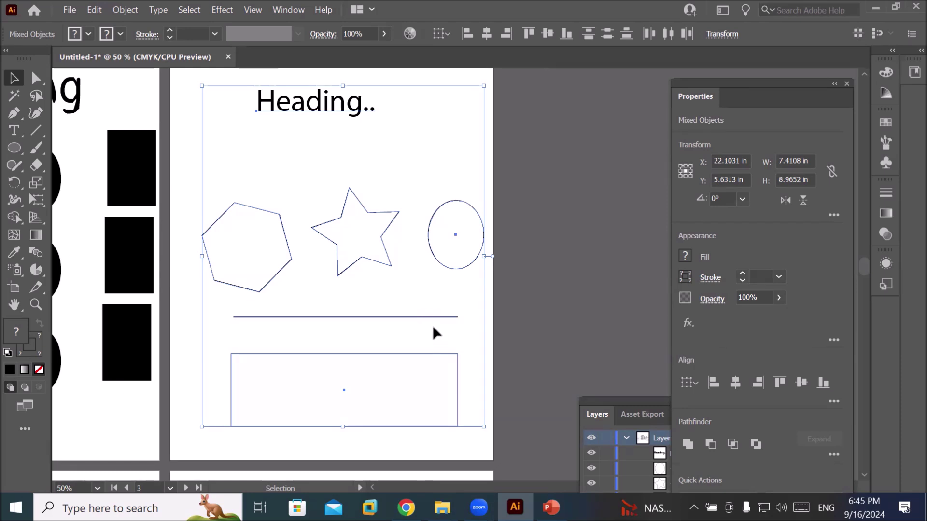
pyautogui.press('Delete')
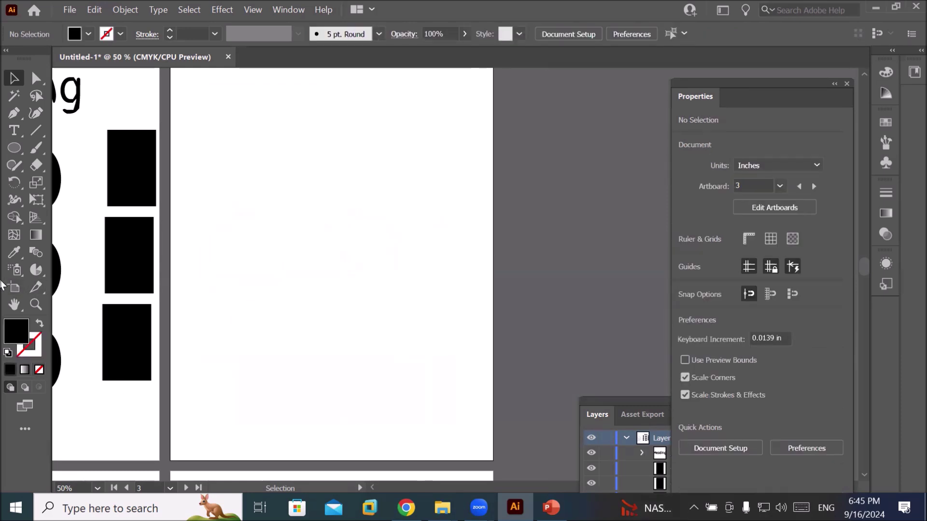
# - Draw a spiral about 2.3 in wide and 2.5 in high near the third artboard's upper-left corner, with no fill and a 1 pt black stroke
pyautogui.click(32, 135)
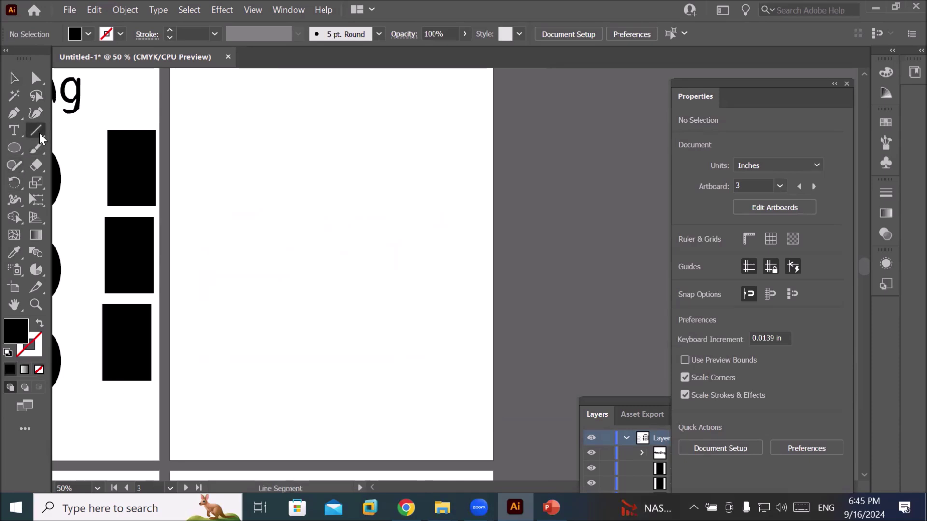
pyautogui.moveTo(31, 139); pyautogui.dragTo(75, 166)
pyautogui.moveTo(209, 106); pyautogui.dragTo(245, 155)
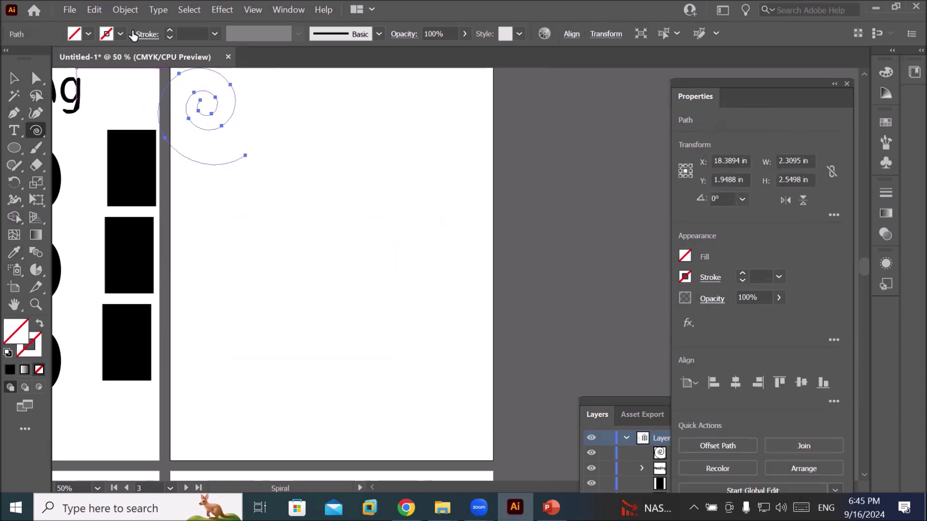
pyautogui.click(7, 353)
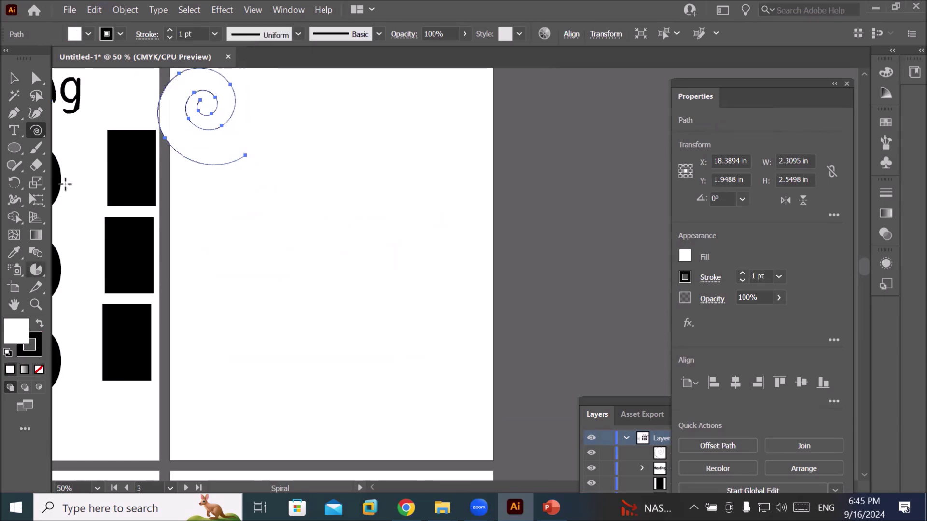
pyautogui.click(14, 77)
pyautogui.moveTo(175, 110); pyautogui.dragTo(229, 130)
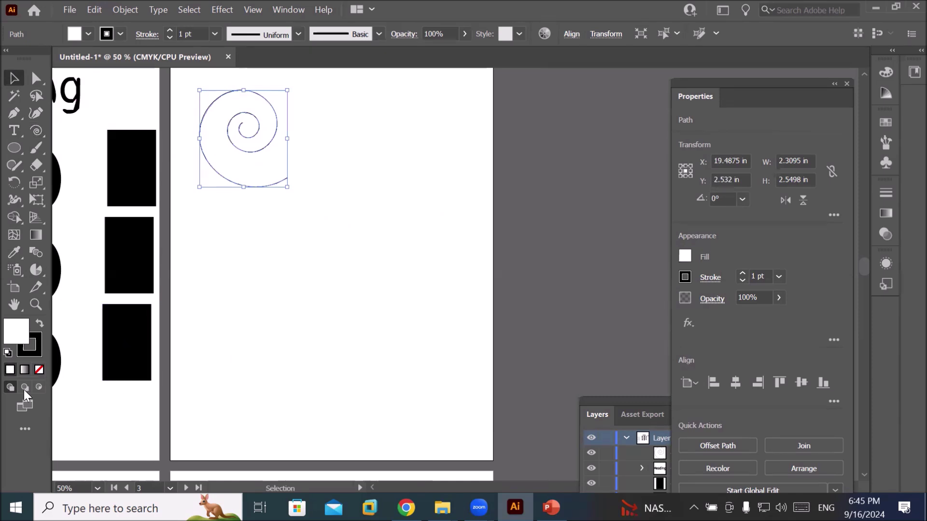
pyautogui.click(85, 36)
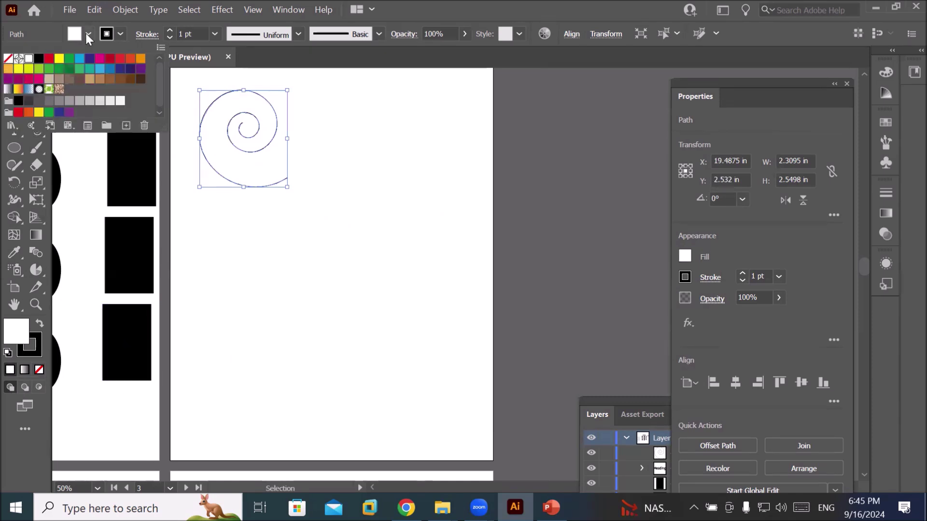
pyautogui.click(9, 59)
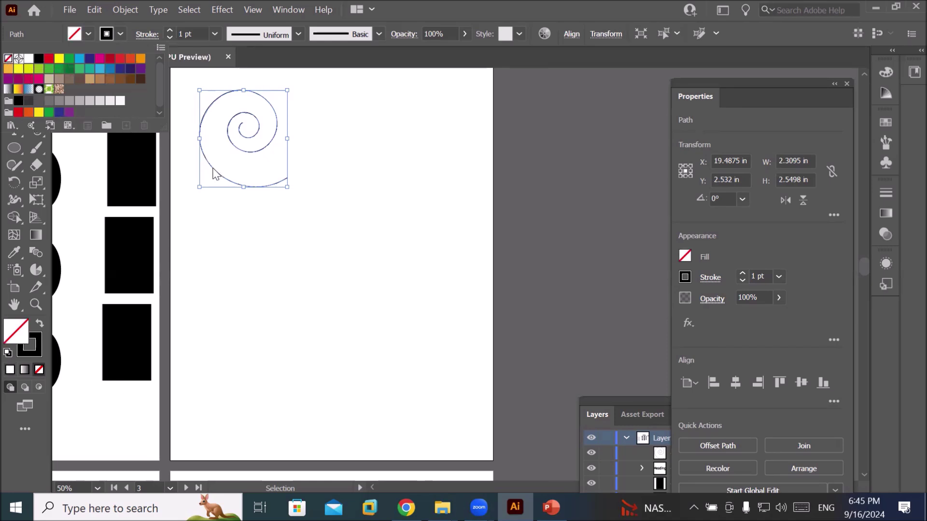
pyautogui.click(376, 181)
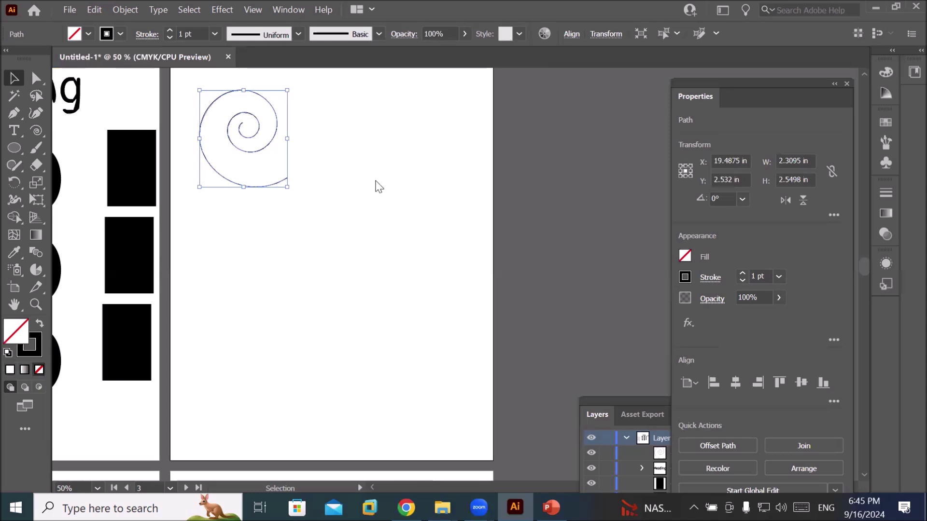
# - Place a horizontally flipped copy of the spiral beside the original, and move the pair toward the artboard's horizontal middle
pyautogui.moveTo(285, 183); pyautogui.dragTo(374, 179)
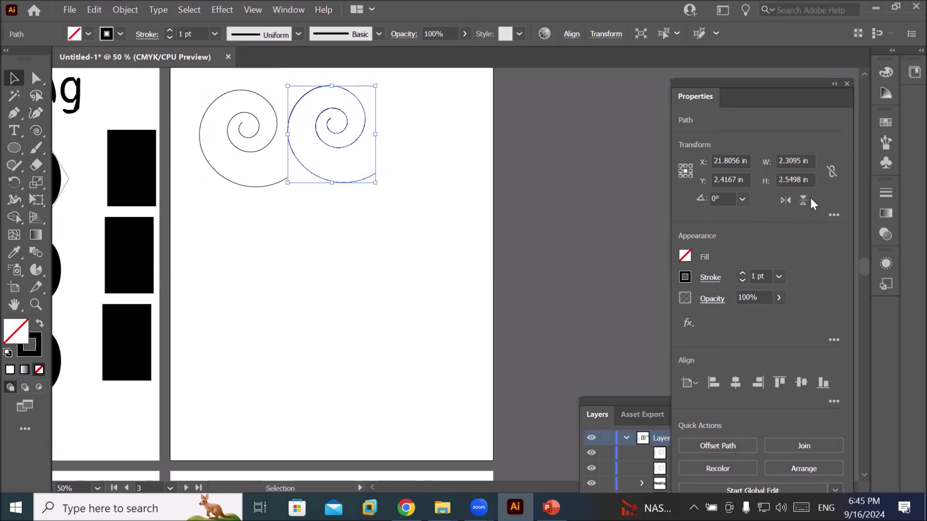
pyautogui.click(785, 200)
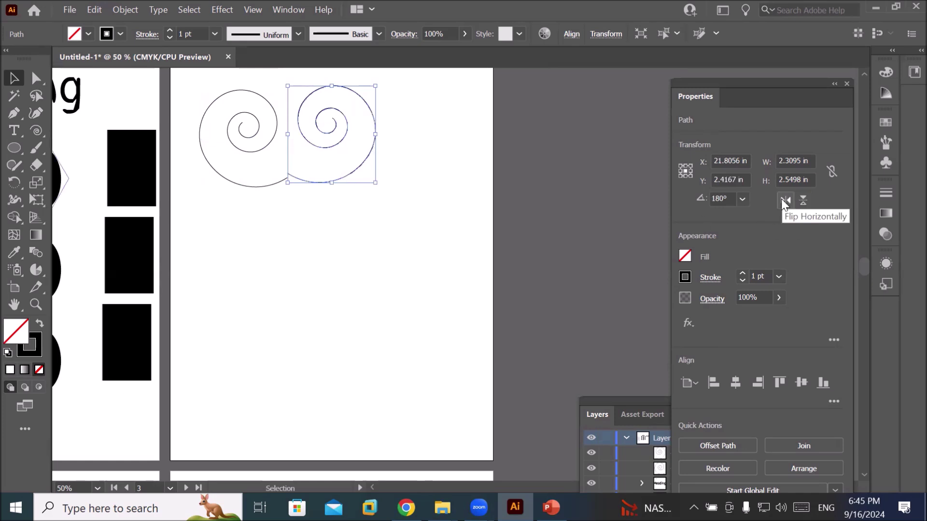
pyautogui.moveTo(188, 87); pyautogui.dragTo(452, 219)
pyautogui.moveTo(319, 185); pyautogui.dragTo(379, 275)
# - Duplicate the spiral pair downward twice at equal spacing to make three rows on the artboard
pyautogui.moveTo(221, 88); pyautogui.dragTo(419, 190)
pyautogui.moveTo(357, 192); pyautogui.dragTo(381, 318)
pyautogui.hotkey('ctrl', 'd')
# - Add the Stylize Scribble effect to all six spirals and preview its Childlike and Sharp presets
pyautogui.moveTo(191, 89); pyautogui.dragTo(482, 439)
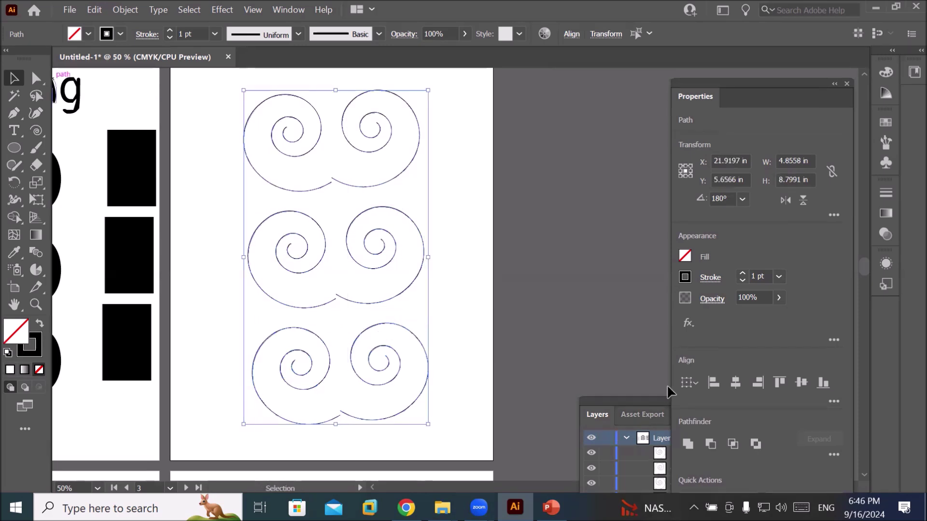
pyautogui.click(689, 324)
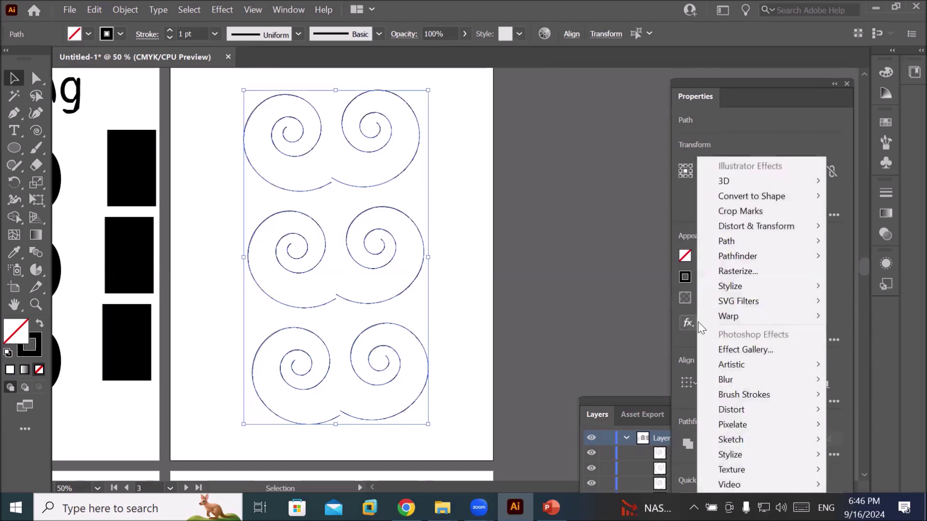
pyautogui.moveTo(767, 292)
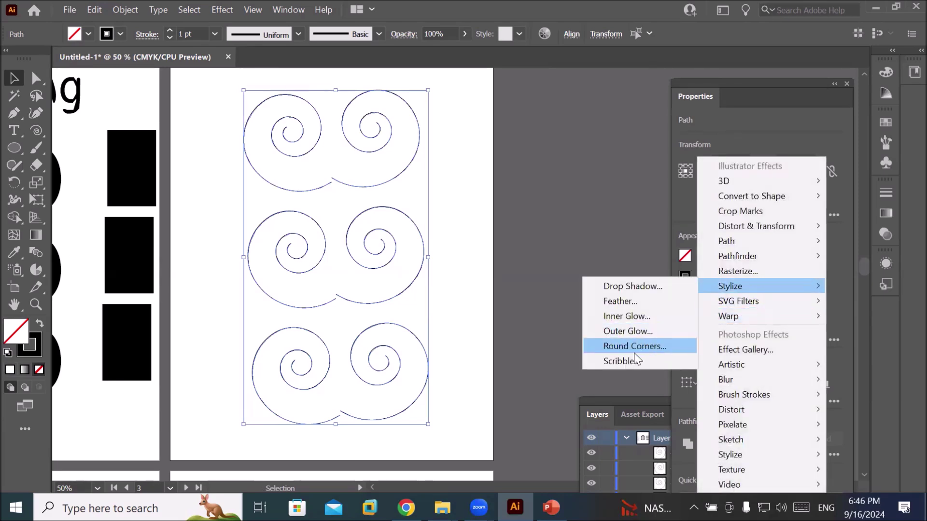
pyautogui.click(622, 365)
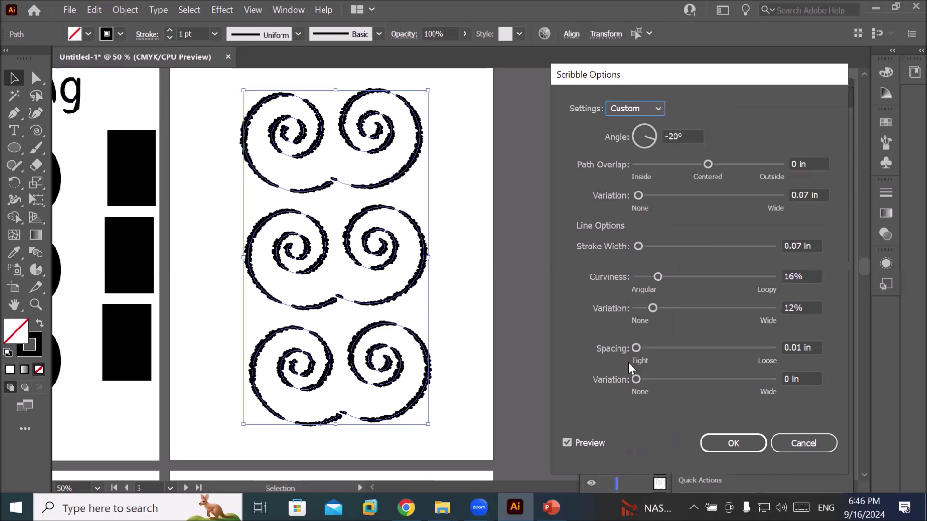
pyautogui.click(656, 110)
pyautogui.click(635, 164)
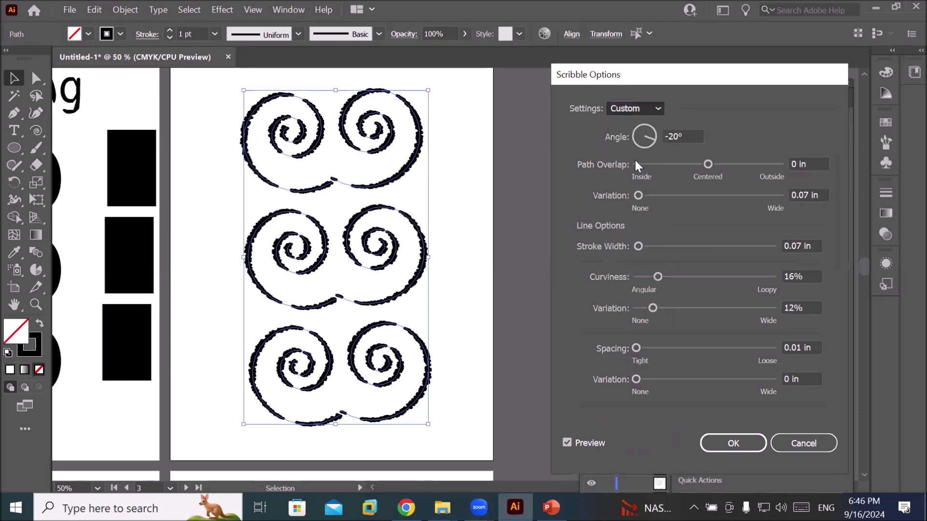
pyautogui.click(657, 112)
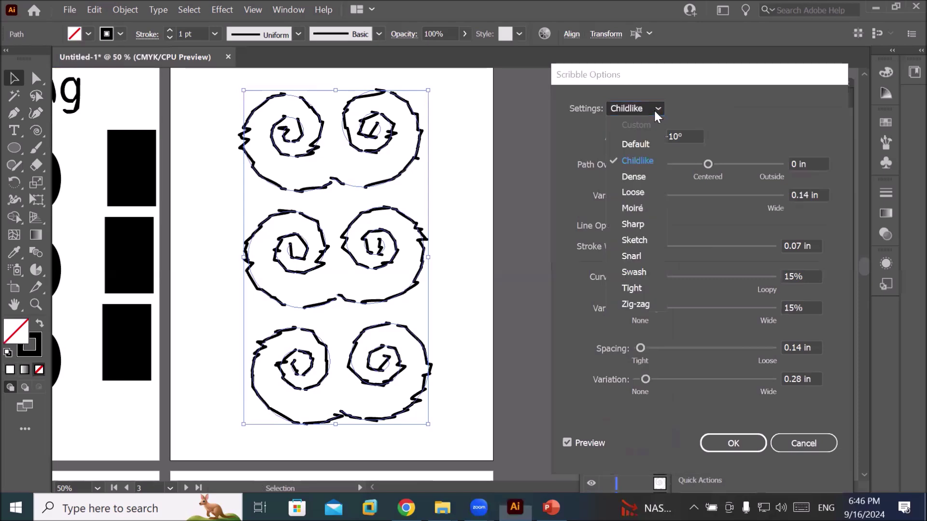
pyautogui.click(632, 224)
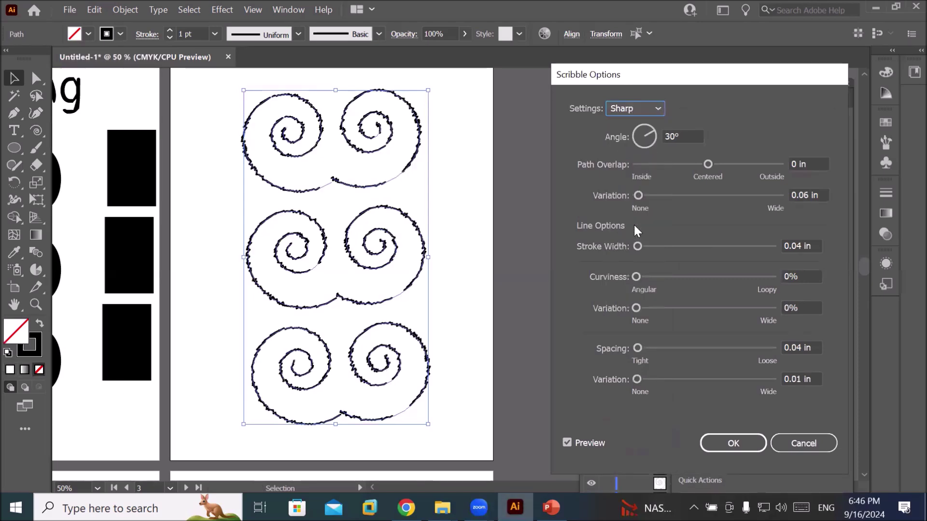
# - Apply the Scribble effect with the Zig-zag preset, path overlap variation set to 1.08 in and stroke width to 0.04 in
pyautogui.click(651, 109)
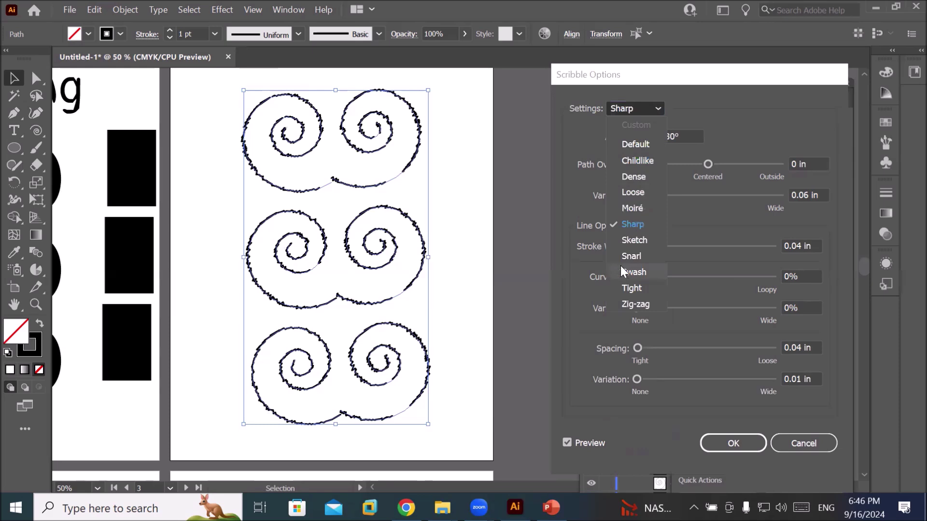
pyautogui.click(631, 304)
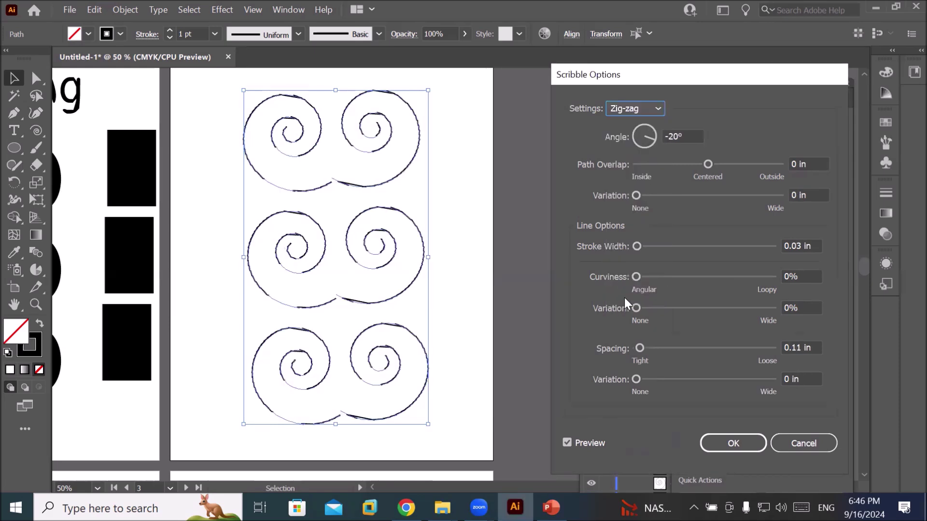
pyautogui.moveTo(636, 195)
pyautogui.mouseDown()
pyautogui.moveTo(750, 202)
pyautogui.moveTo(681, 203)
pyautogui.mouseUp()
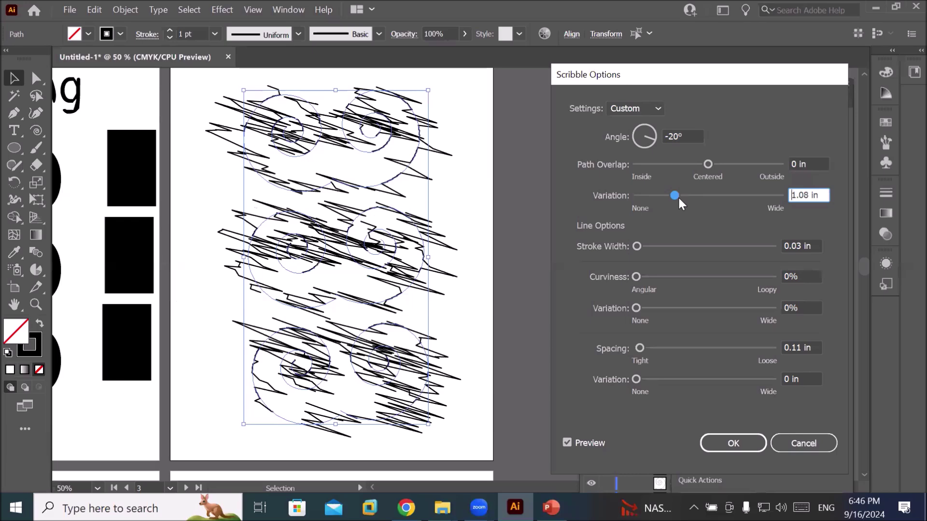
pyautogui.moveTo(637, 246); pyautogui.dragTo(650, 248)
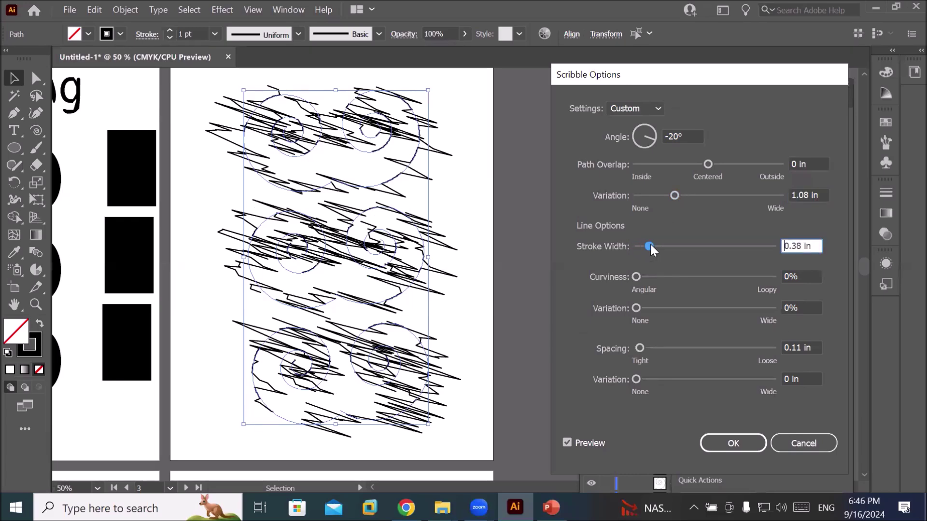
pyautogui.moveTo(642, 246); pyautogui.dragTo(638, 246)
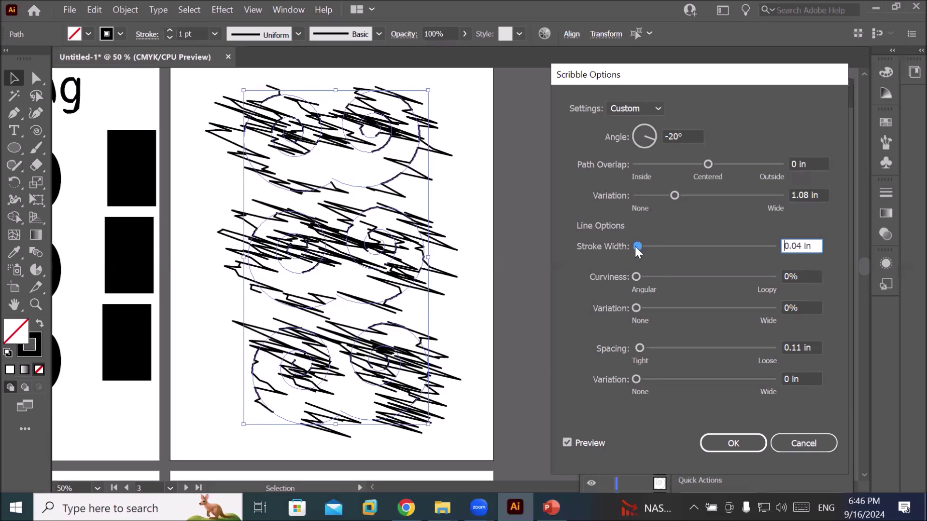
pyautogui.click(716, 441)
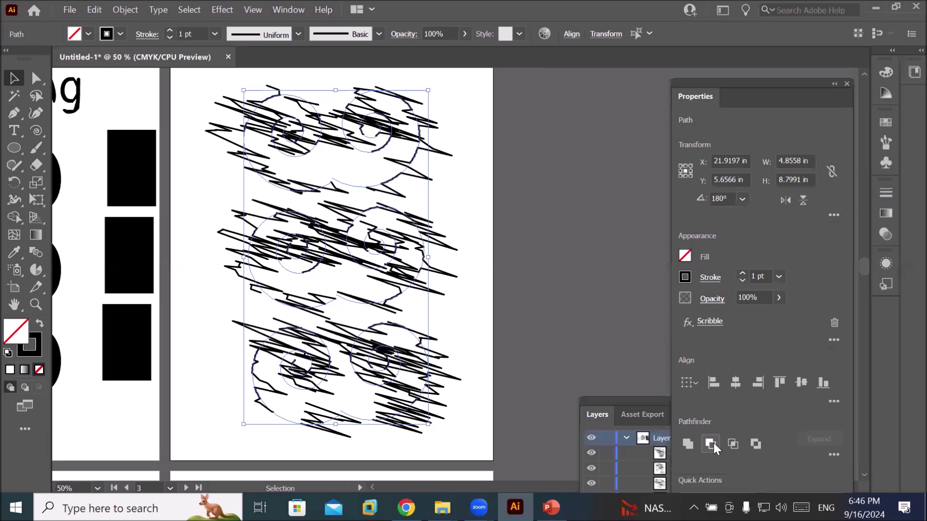
# - Lower the opacity of the scribbled spirals to 29% and deselect them
pyautogui.click(464, 33)
pyautogui.moveTo(465, 50); pyautogui.dragTo(424, 52)
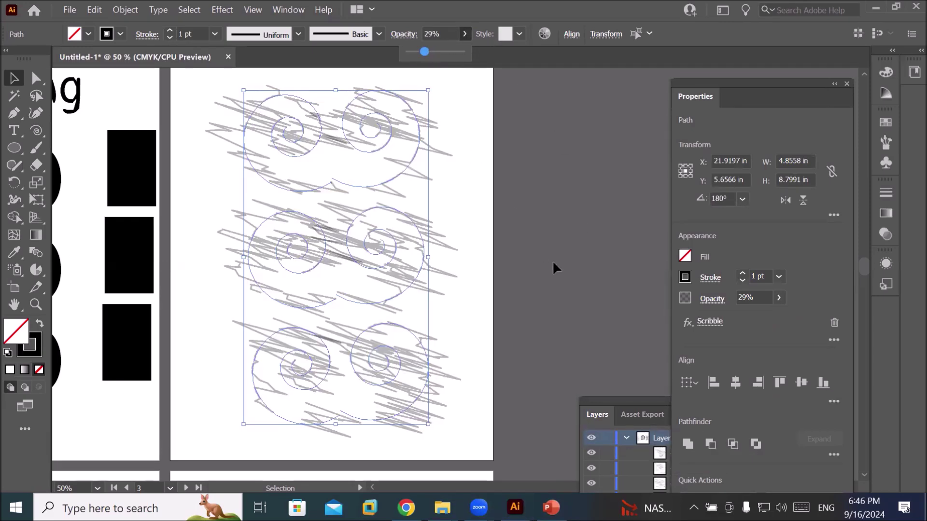
pyautogui.click(564, 266)
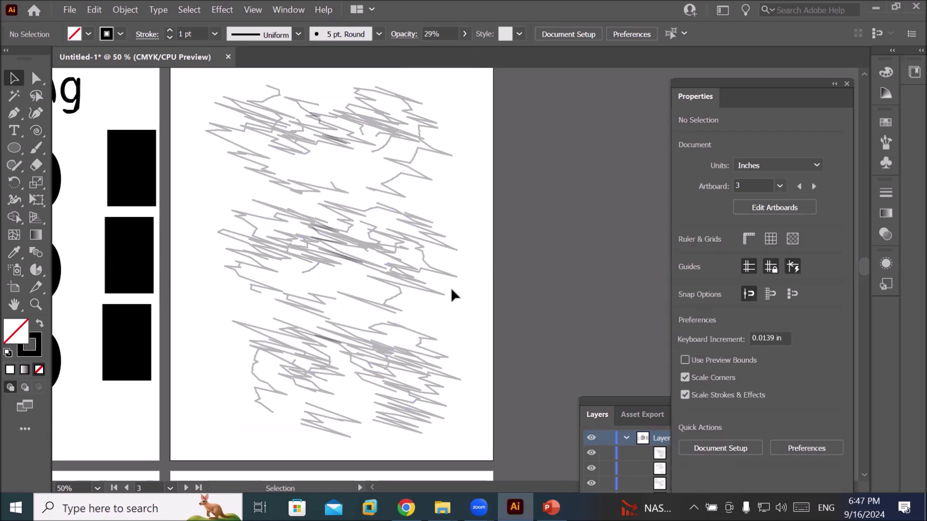
# - Scale all six scribbled spirals down proportionally about their centre to about 1.7 in wide
pyautogui.moveTo(200, 94)
pyautogui.mouseDown()
pyautogui.moveTo(306, 283)
pyautogui.moveTo(470, 410)
pyautogui.mouseUp()
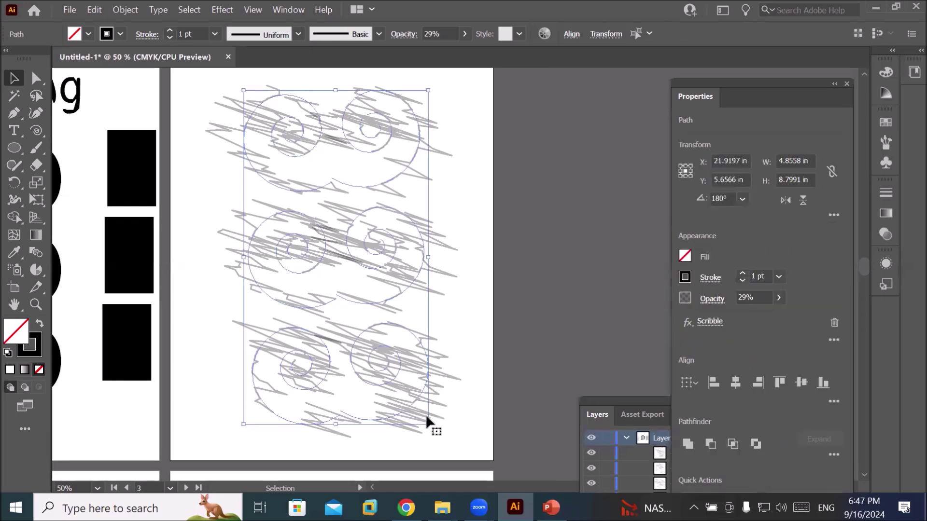
pyautogui.moveTo(426, 421)
pyautogui.mouseDown()
pyautogui.moveTo(317, 320)
pyautogui.moveTo(367, 359)
pyautogui.moveTo(366, 280)
pyautogui.moveTo(330, 222)
pyautogui.moveTo(233, 153)
pyautogui.moveTo(229, 164)
pyautogui.mouseUp()
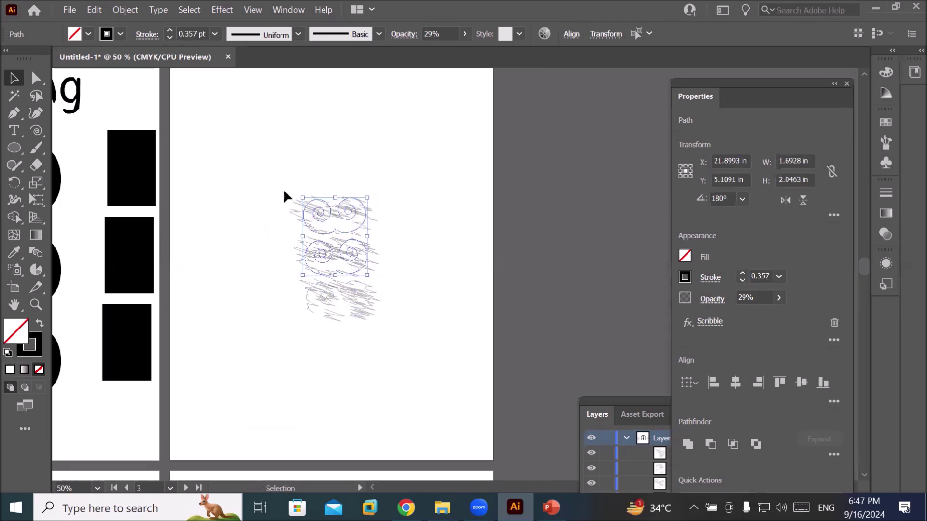
pyautogui.moveTo(323, 216); pyautogui.dragTo(200, 104)
pyautogui.hotkey('ctrl', 'z')
# - Select the whole reduced scribble group and repeat it at equal spacing across the upper part of the third artboard
pyautogui.moveTo(268, 184); pyautogui.dragTo(421, 379)
pyautogui.moveTo(362, 313)
pyautogui.mouseDown()
pyautogui.moveTo(236, 184)
pyautogui.moveTo(249, 209)
pyautogui.moveTo(325, 211)
pyautogui.moveTo(324, 198)
pyautogui.mouseUp()
pyautogui.hotkey('ctrl', 'd')
pyautogui.hotkey('ctrl', 'd')
# - Duplicate the row of scribbles downward twice at equal spacing to cover the whole third artboard
pyautogui.moveTo(177, 83); pyautogui.dragTo(492, 230)
pyautogui.click(447, 197)
pyautogui.moveTo(447, 194); pyautogui.dragTo(440, 316)
pyautogui.hotkey('ctrl', 'd')
pyautogui.click(525, 359)
# - Add a placeholder text area about 5.8 in wide and 8.6 in high over the scribble pattern, with a 30 pt font size
pyautogui.click(14, 130)
pyautogui.moveTo(219, 112); pyautogui.dragTo(441, 437)
pyautogui.click(701, 423)
pyautogui.click(703, 423)
pyautogui.click(704, 423)
pyautogui.click(703, 423)
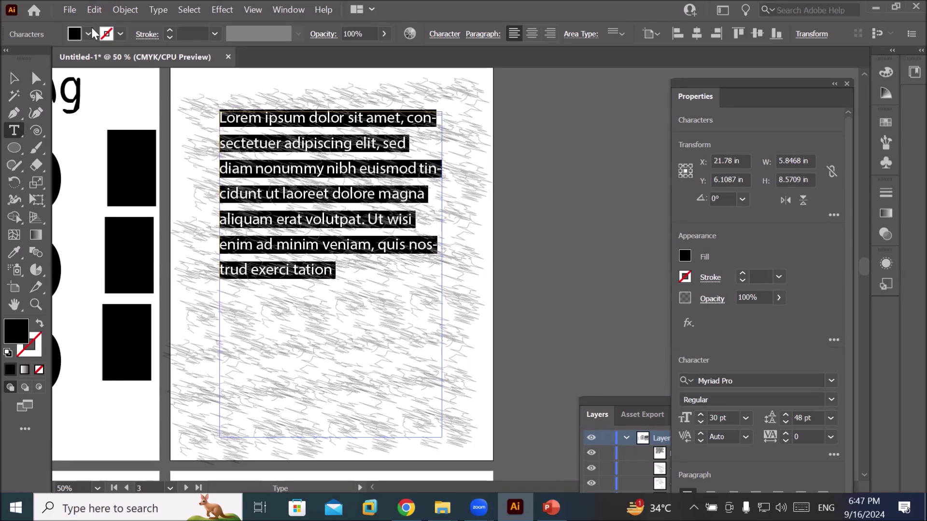
# - Move the text area slightly down and to the right on the scribble background, and deselect it
pyautogui.click(16, 78)
pyautogui.moveTo(298, 154)
pyautogui.mouseDown()
pyautogui.moveTo(318, 162)
pyautogui.moveTo(312, 166)
pyautogui.mouseUp()
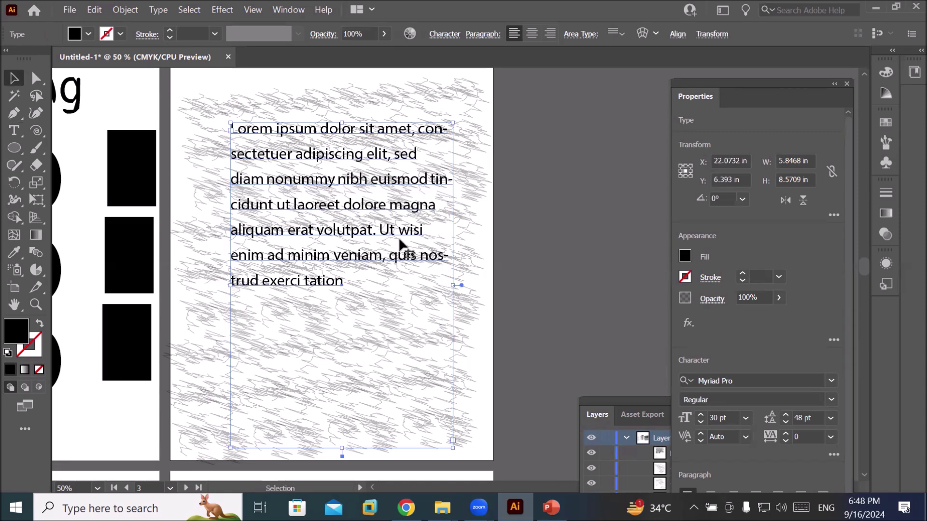
pyautogui.click(520, 241)
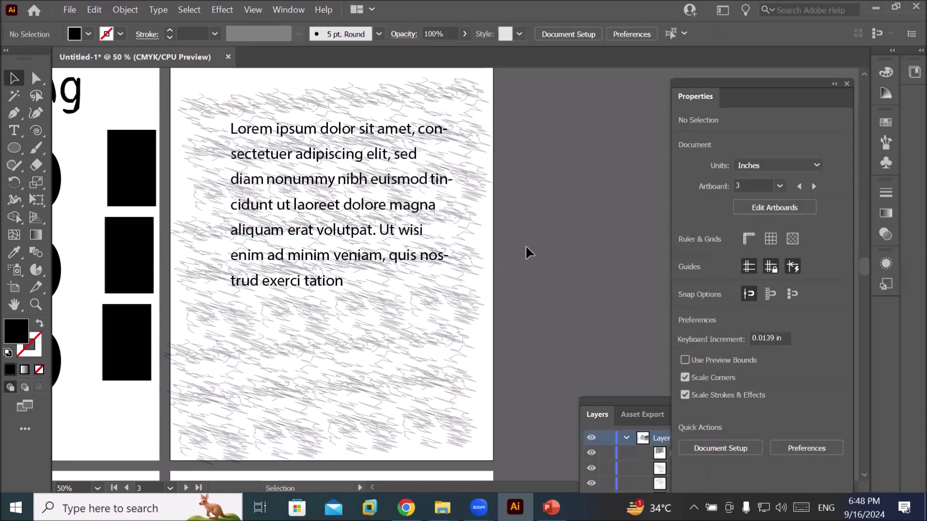